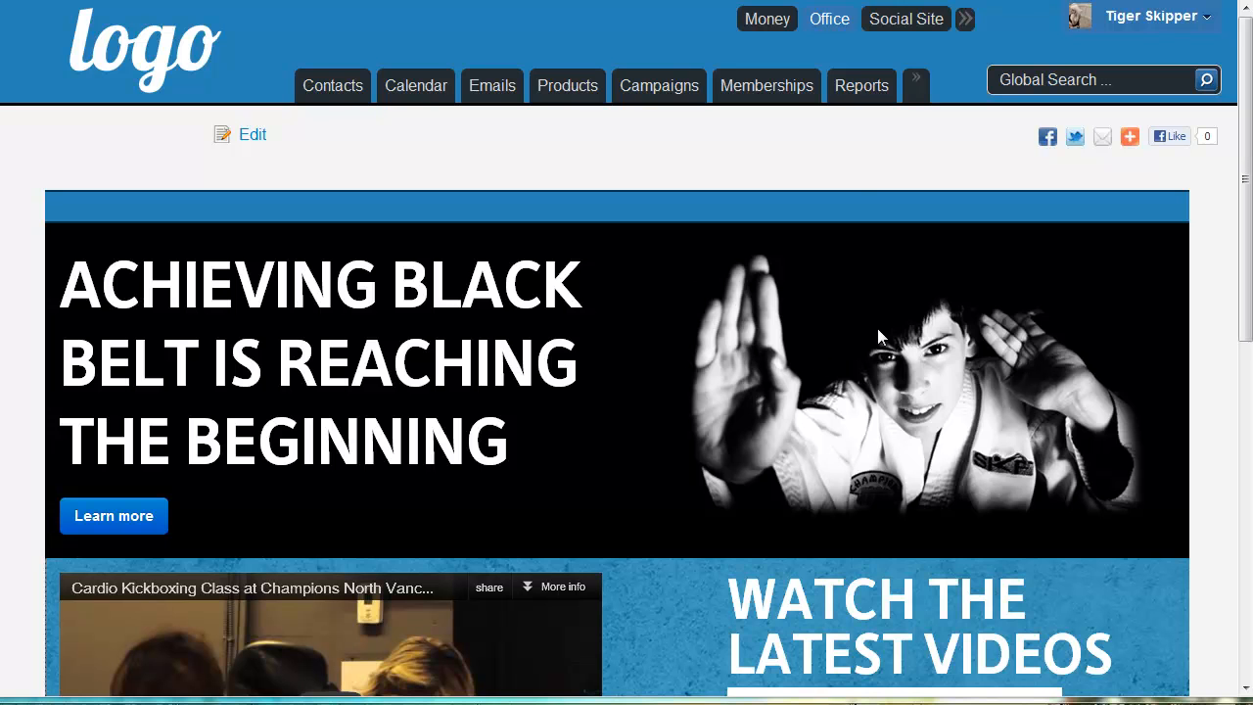
Open a new email in the Office area's Emails section and view the available From senders.
left_click(832, 21)
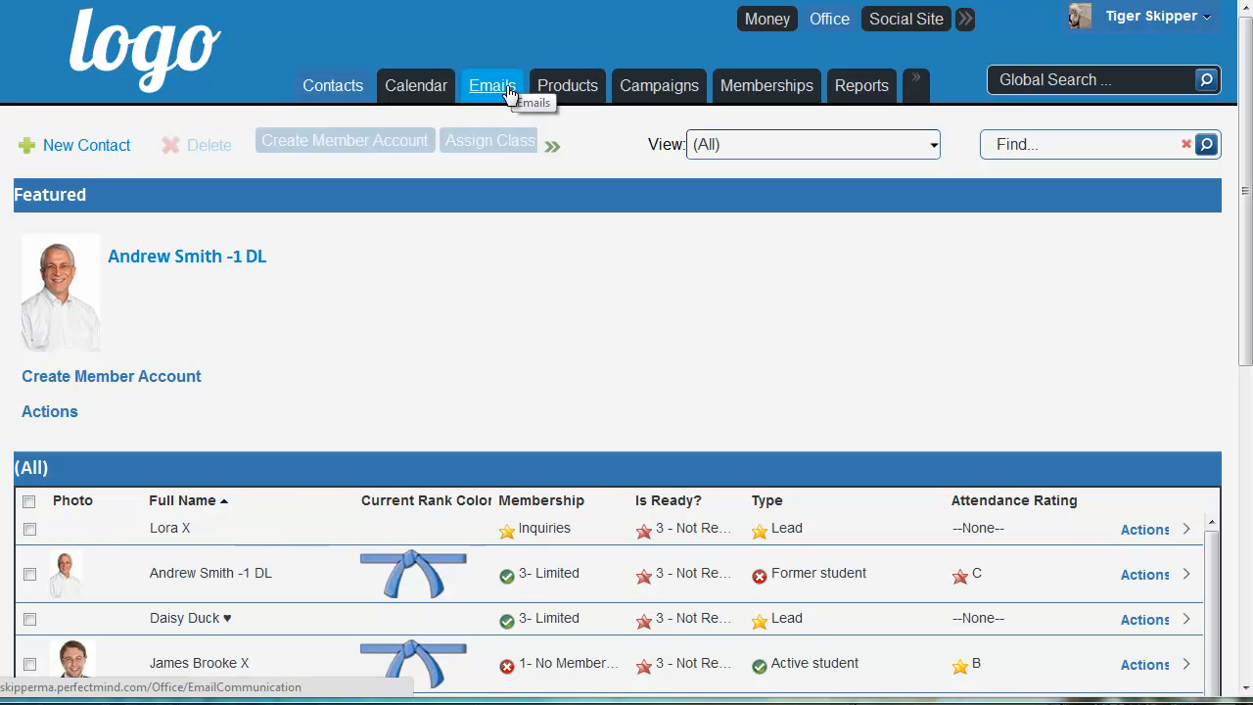
left_click(507, 93)
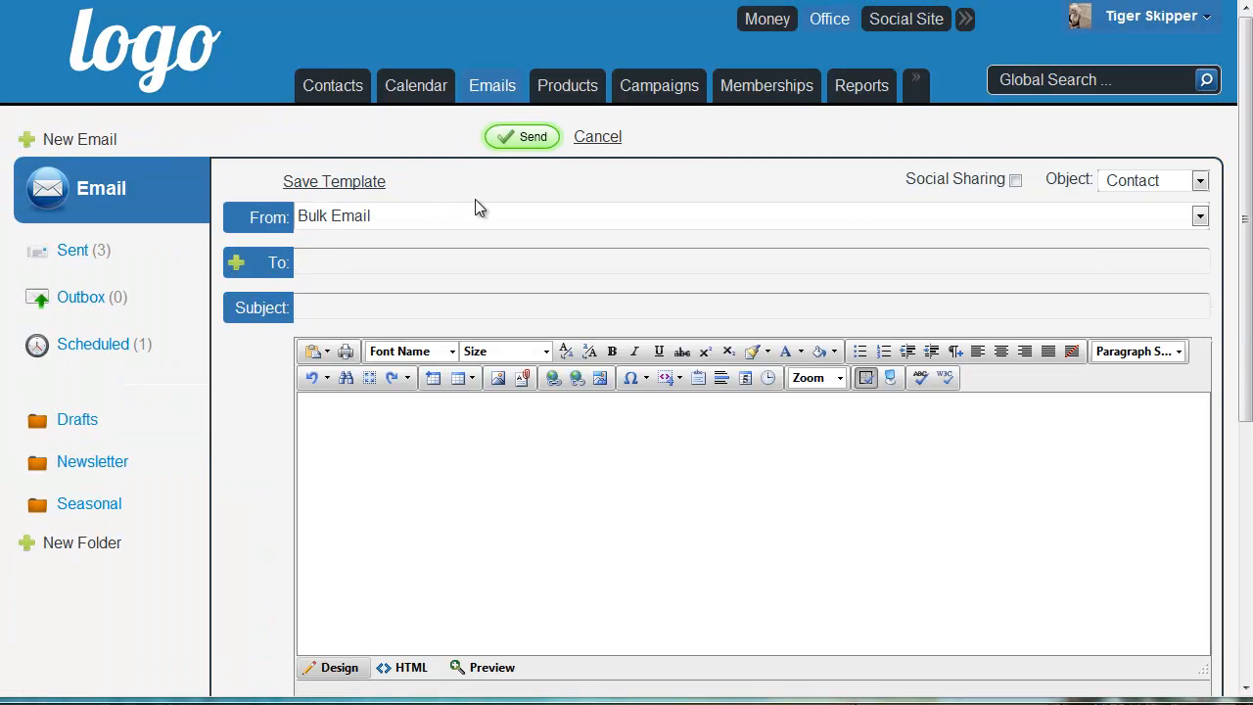
left_click(362, 259)
left_click(357, 304)
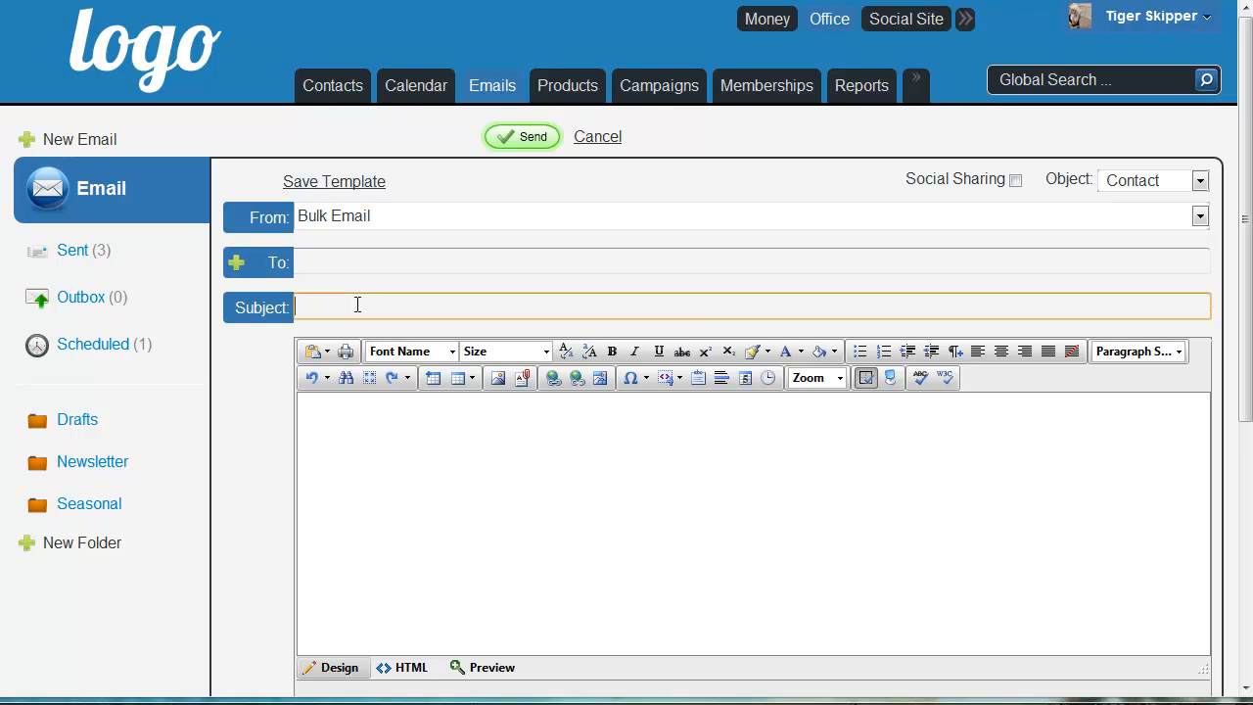
left_click(367, 424)
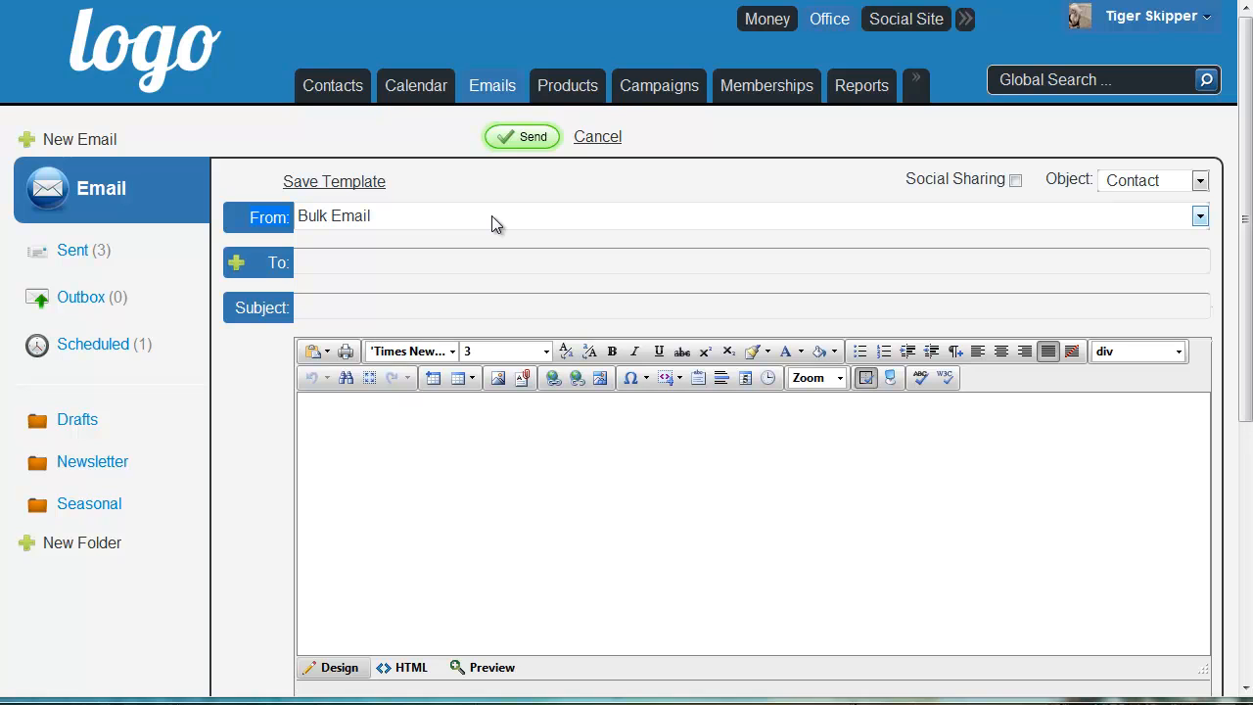
left_click(442, 216)
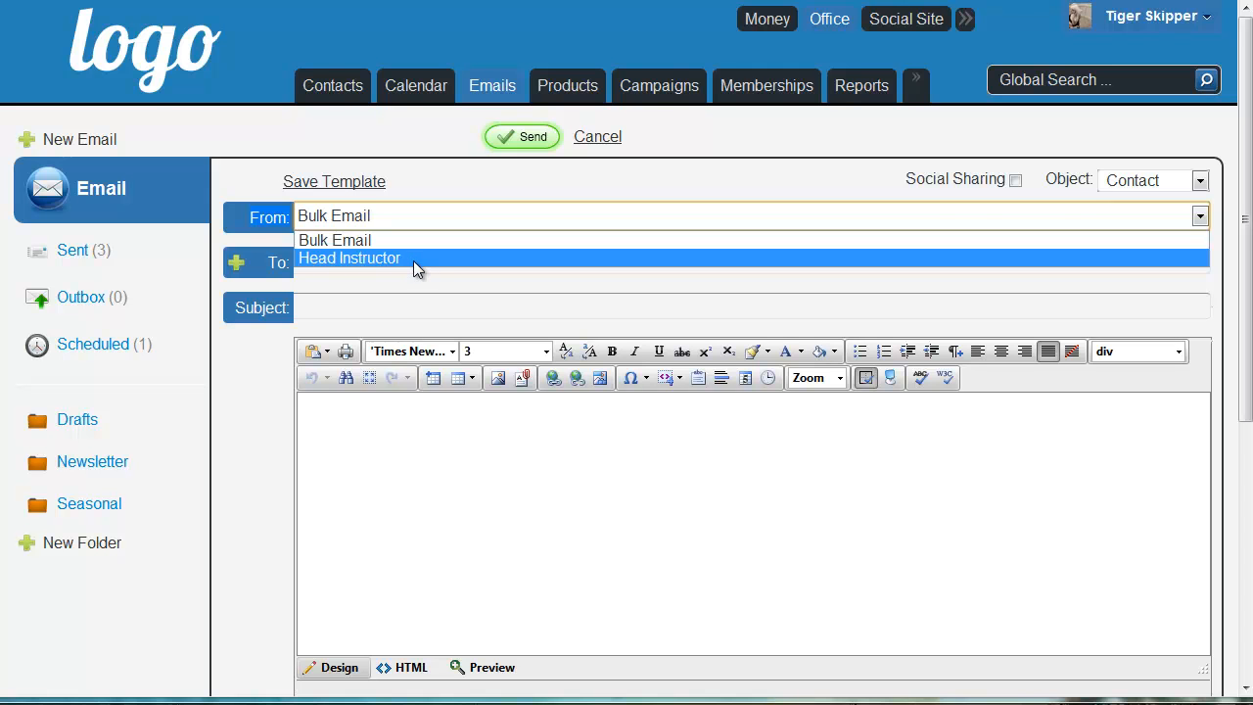
Examine the name and folder options for saving the email as a template, and cancel without saving.
left_click(291, 182)
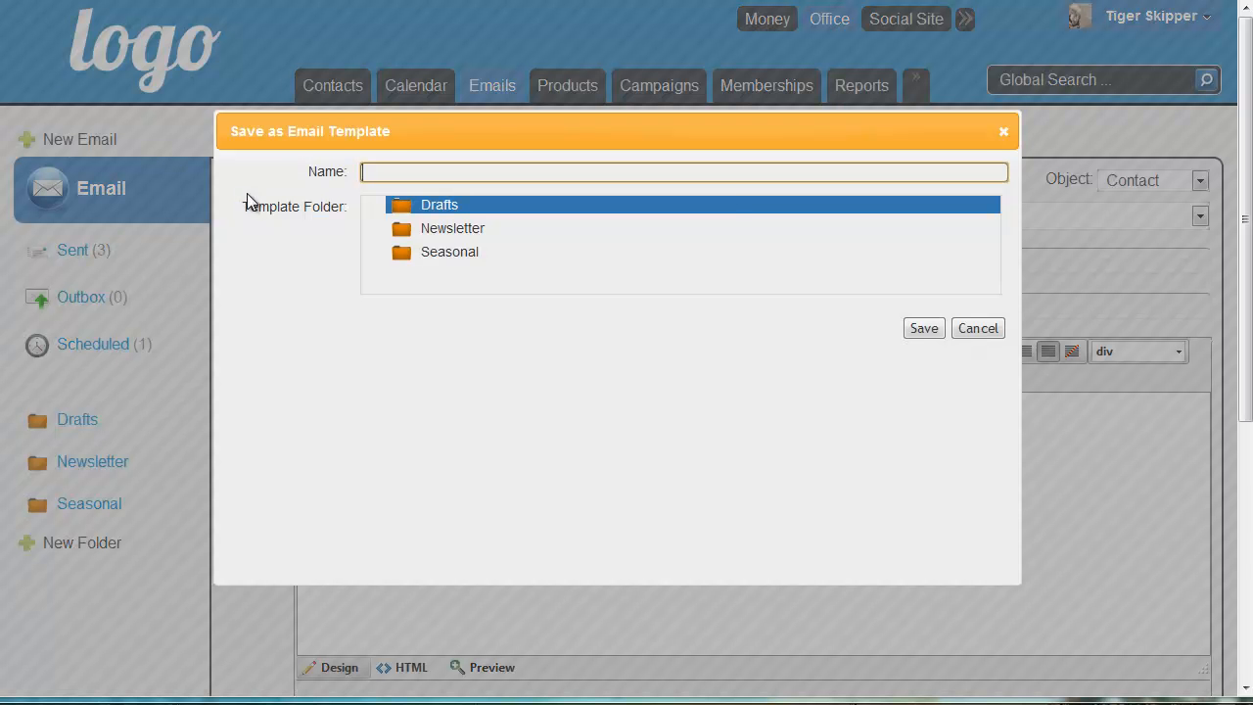
left_click(978, 328)
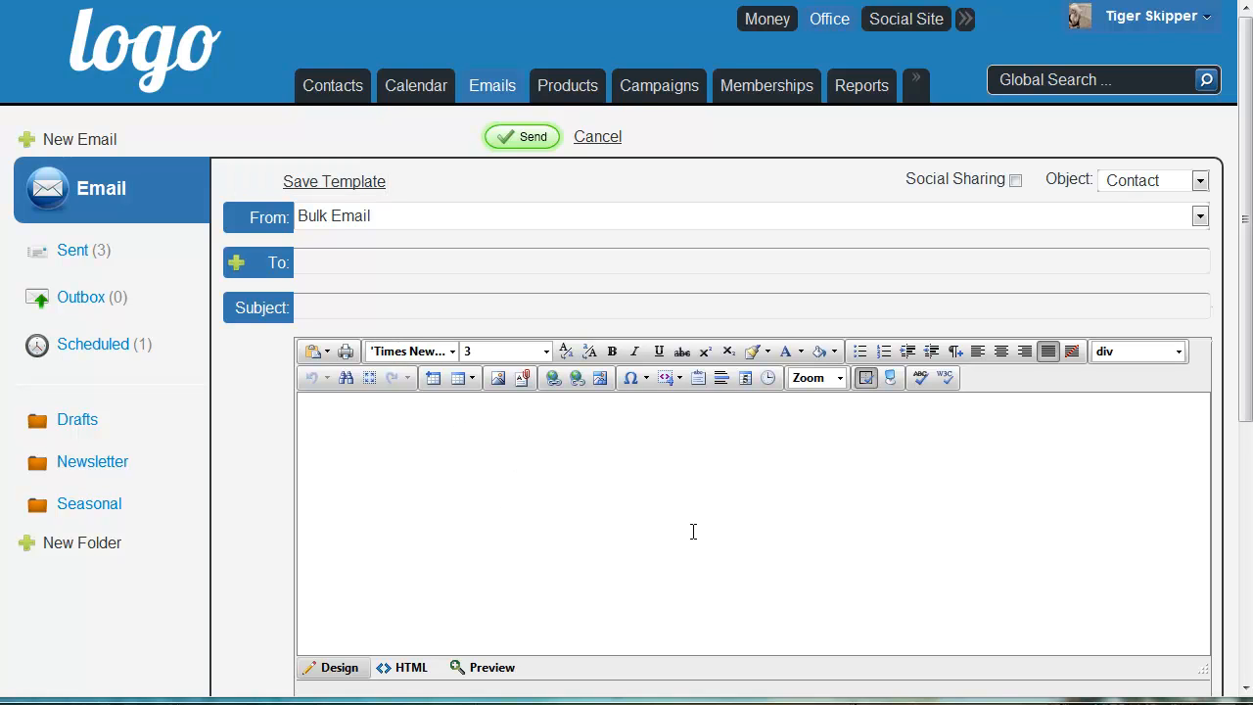
left_click(309, 184)
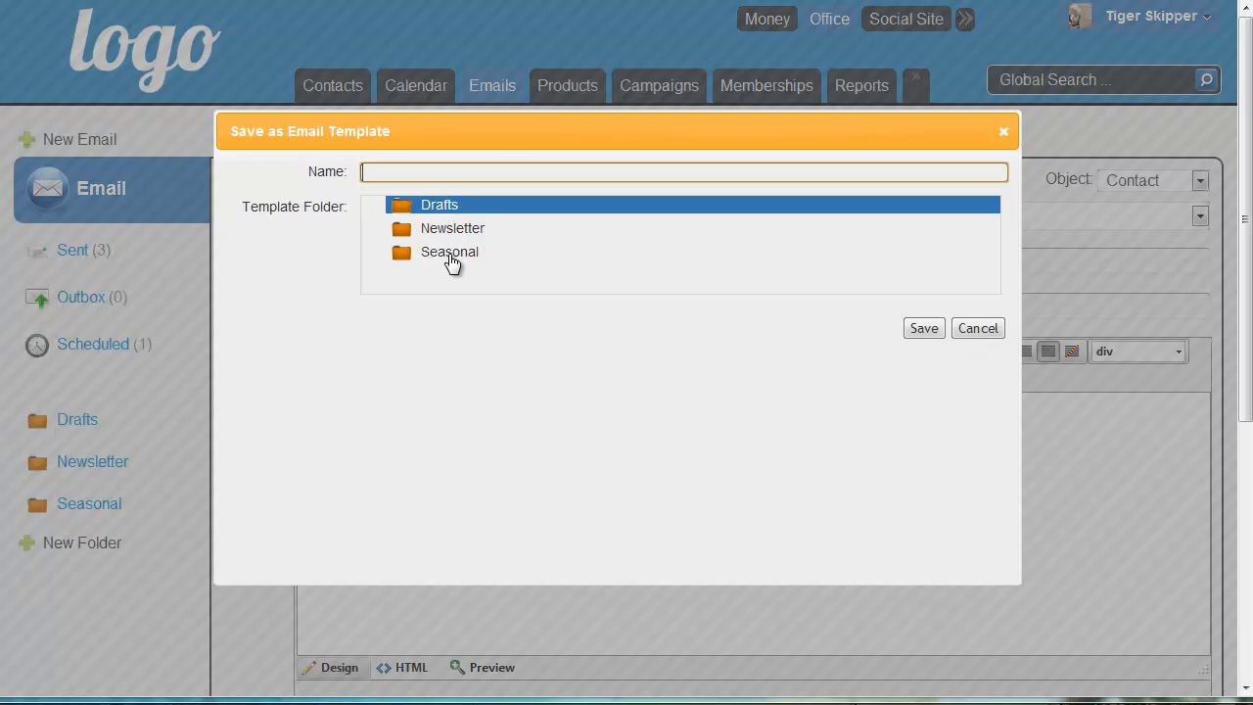
type("sdfs")
left_click(976, 329)
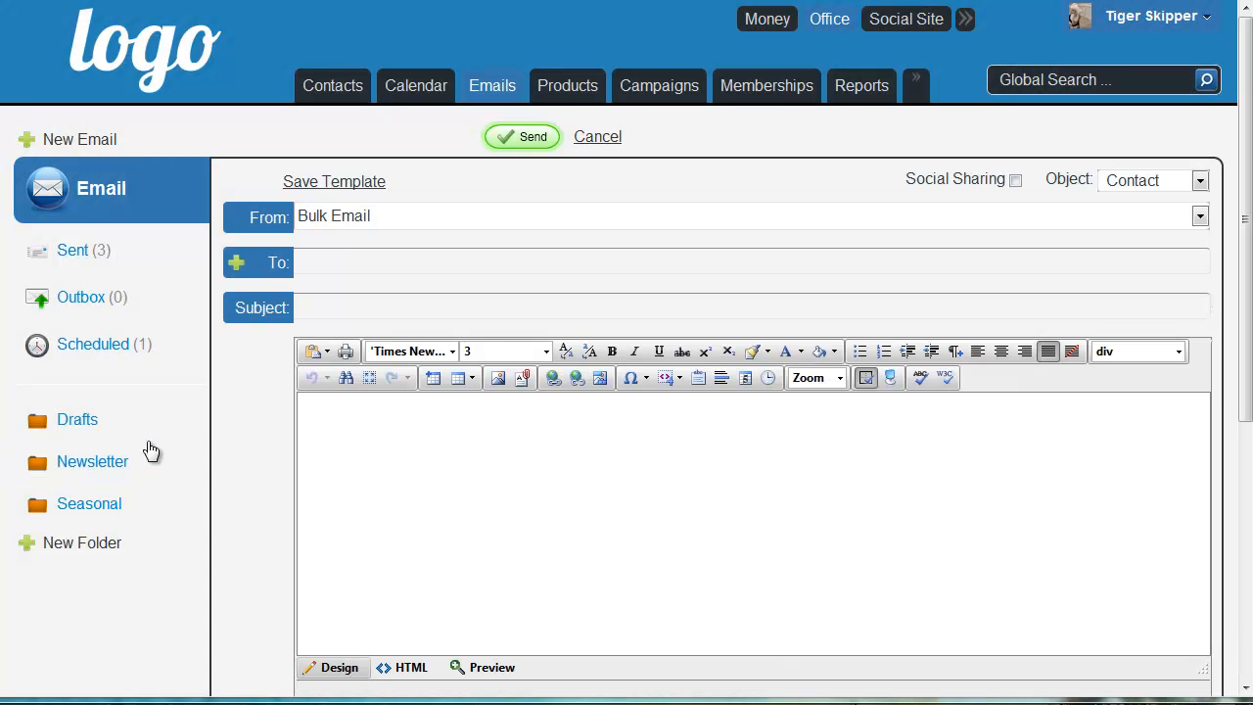
Start a new email folder and examine its location, user role and access level permission options.
left_click(85, 554)
left_click(339, 167)
left_click(336, 245)
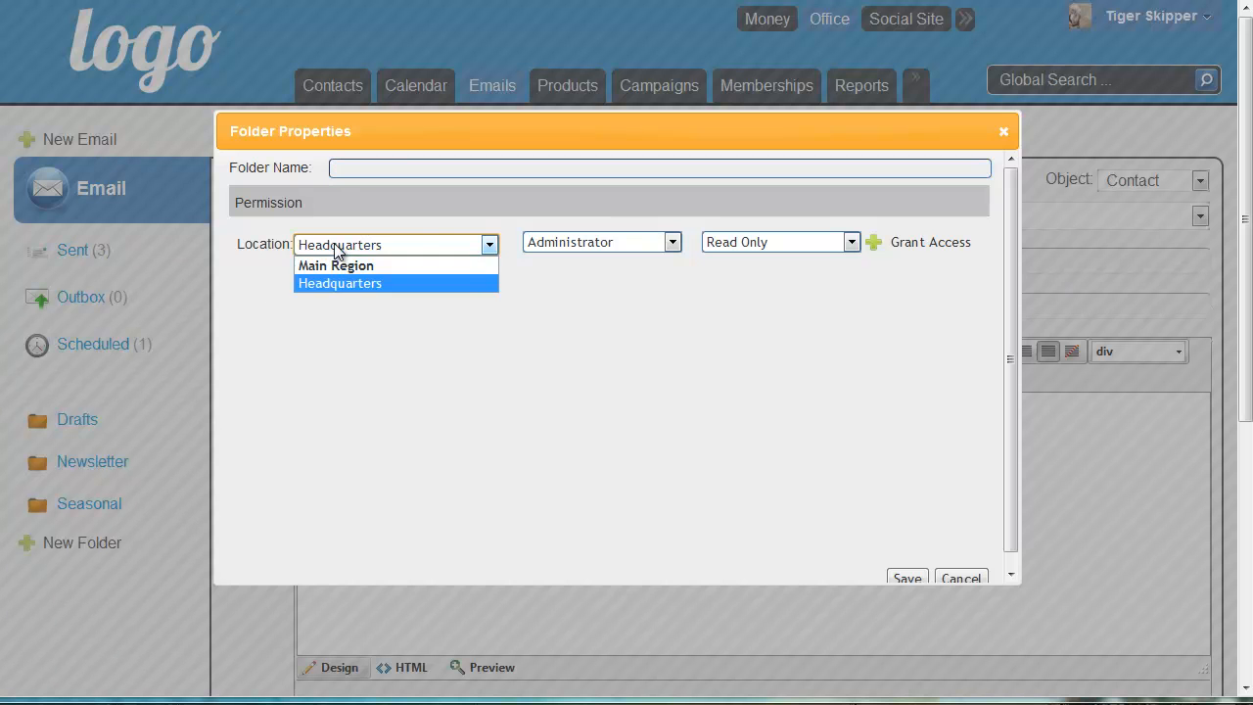
left_click(428, 223)
left_click(606, 242)
left_click(647, 347)
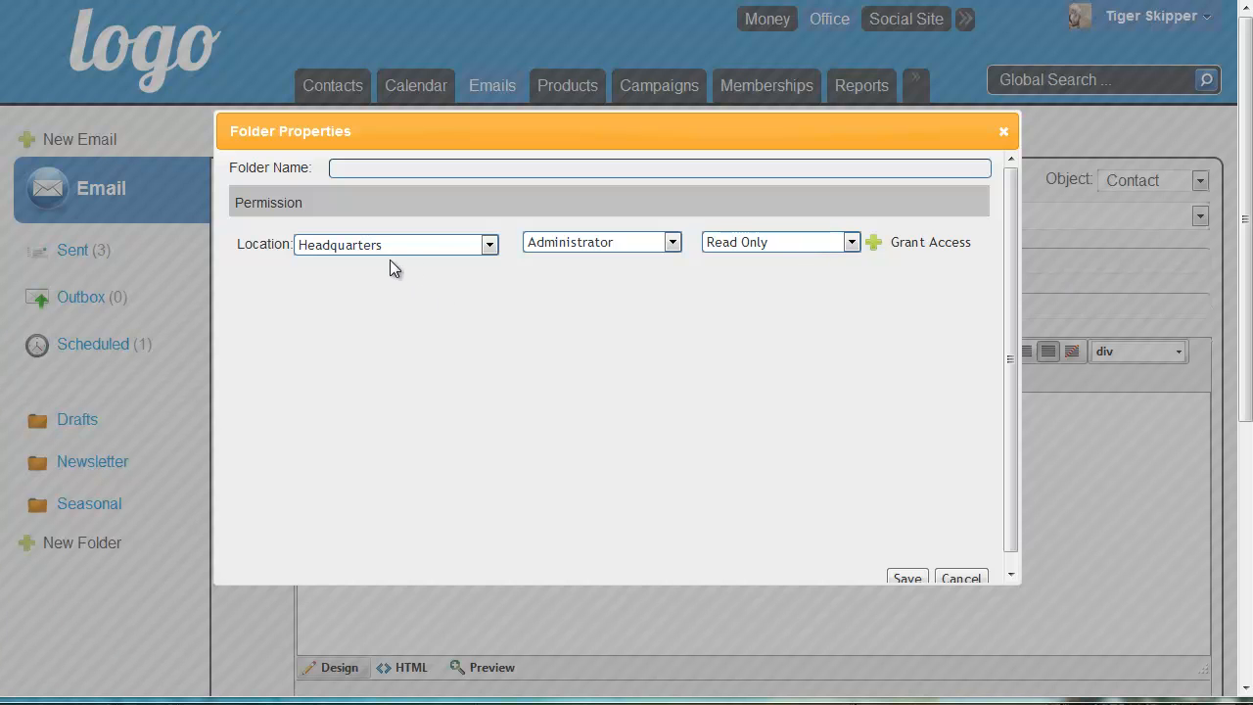
left_click(564, 242)
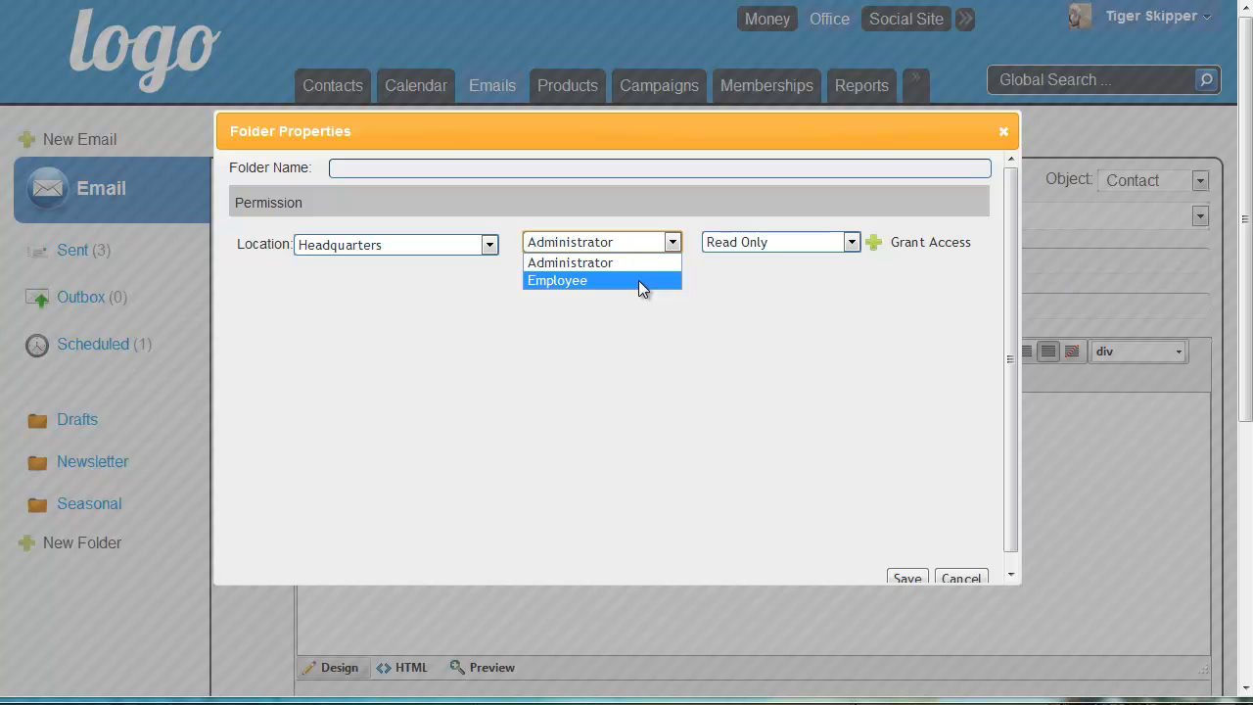
left_click(768, 244)
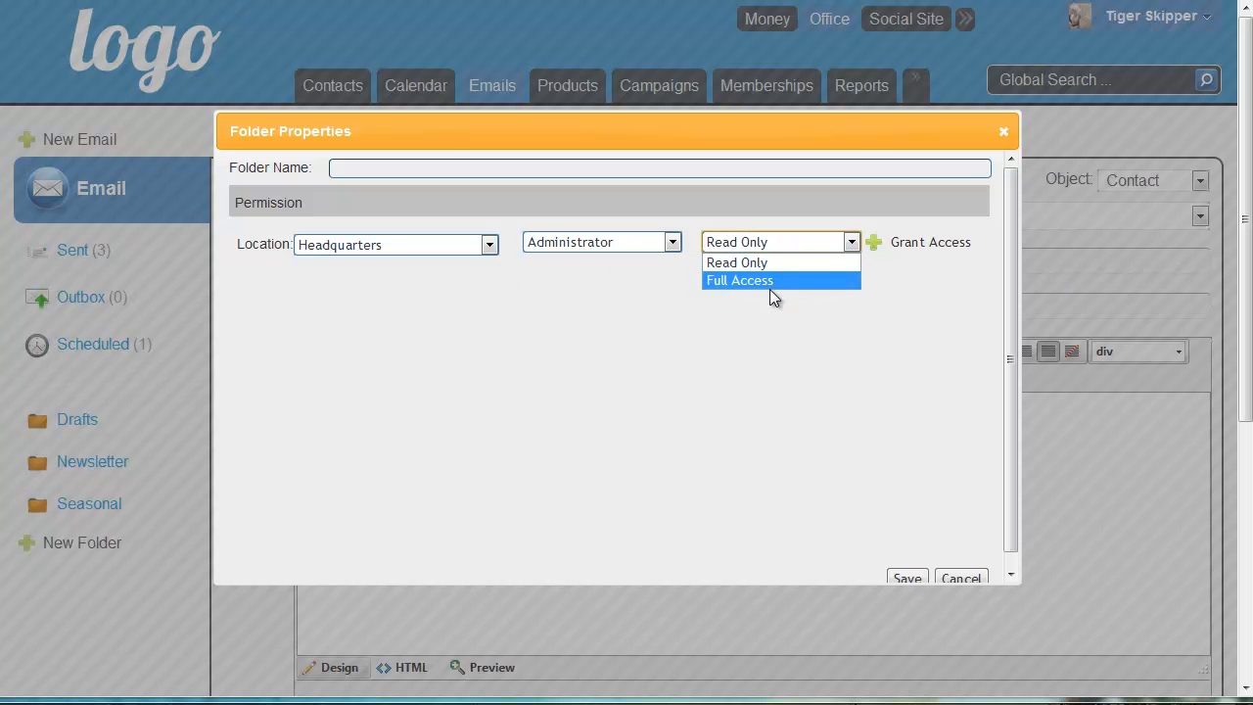
Grant Headquarters administrators Read Only access to the new folder, remove that permission and discard the folder.
left_click(918, 247)
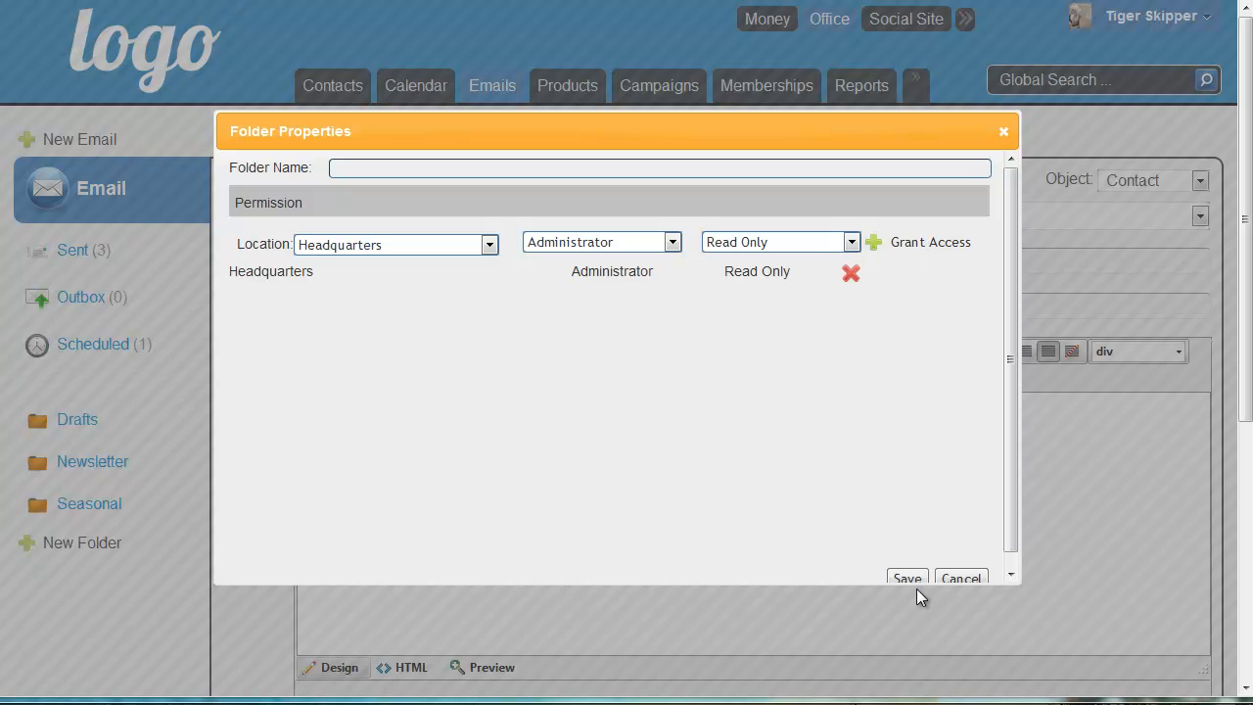
left_click(851, 274)
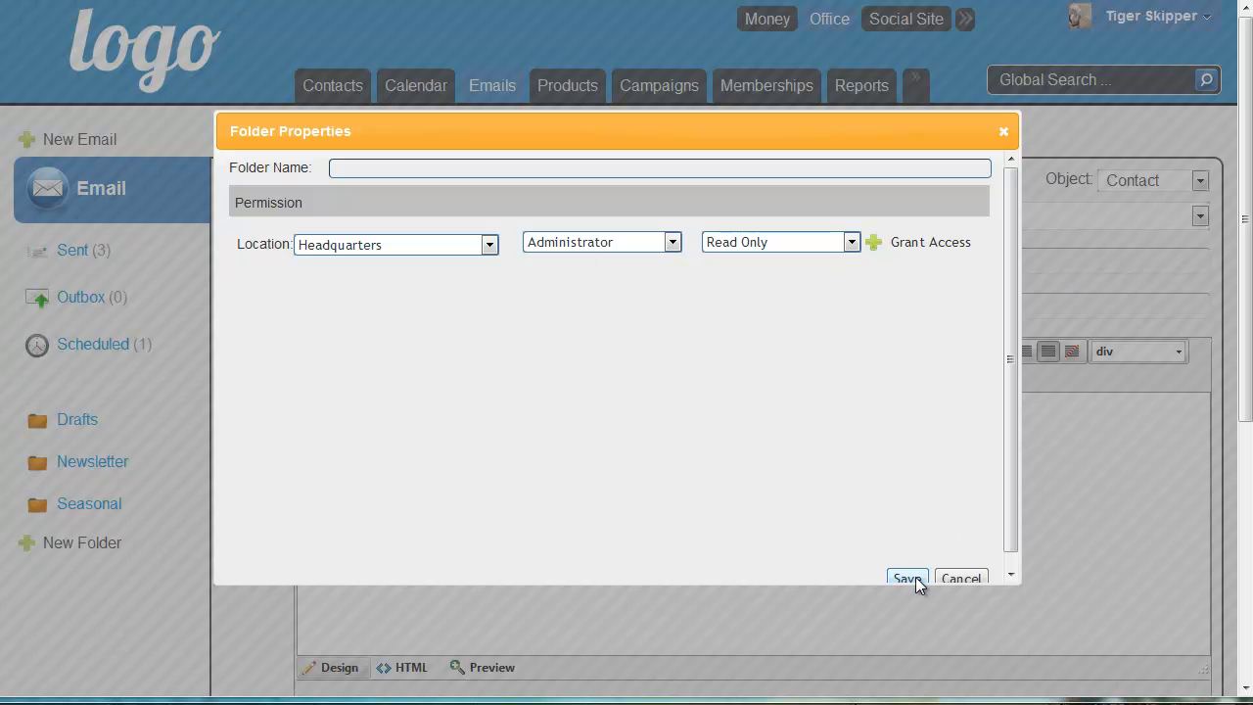
left_click(973, 578)
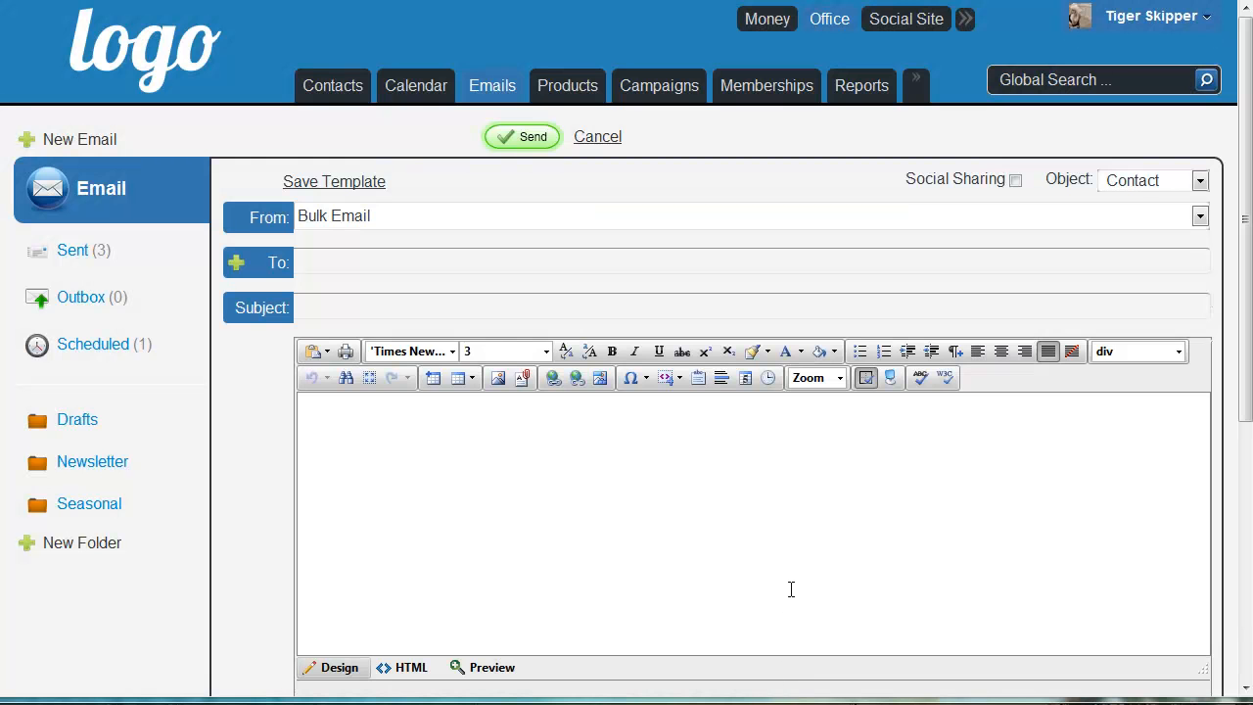
Browse the email templates stored in the Newsletter and Seasonal folders.
left_click(79, 474)
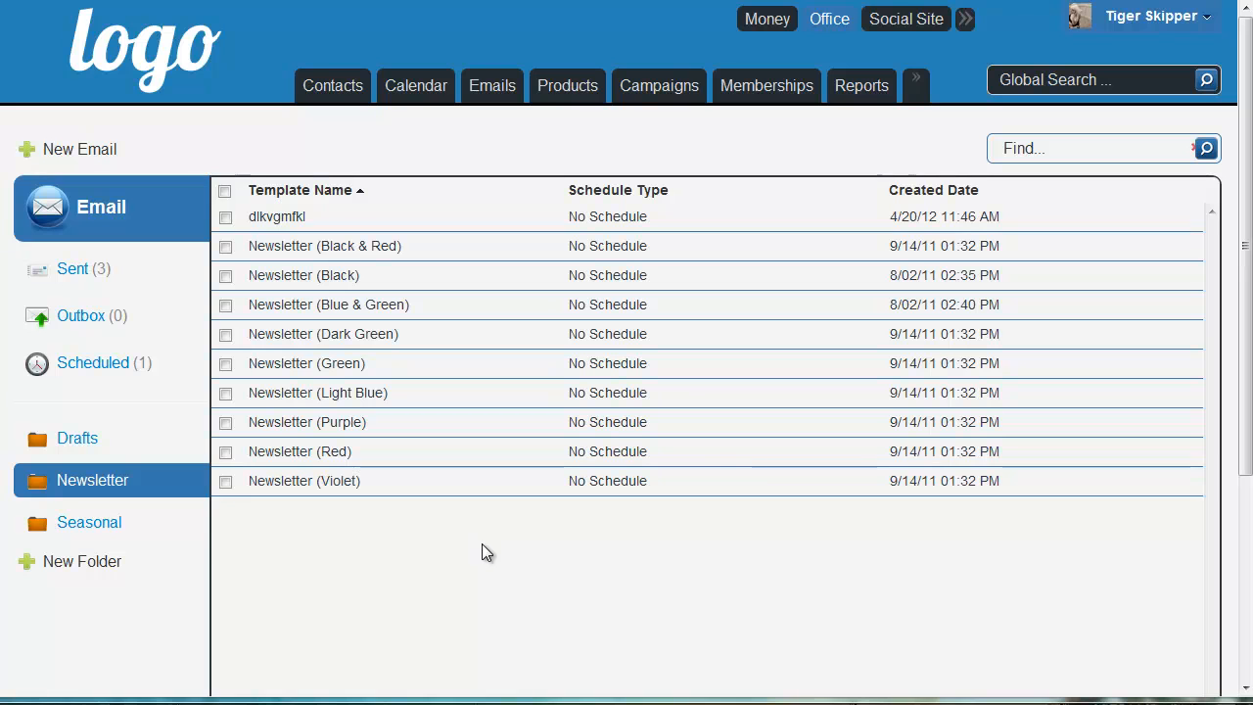
left_click(139, 534)
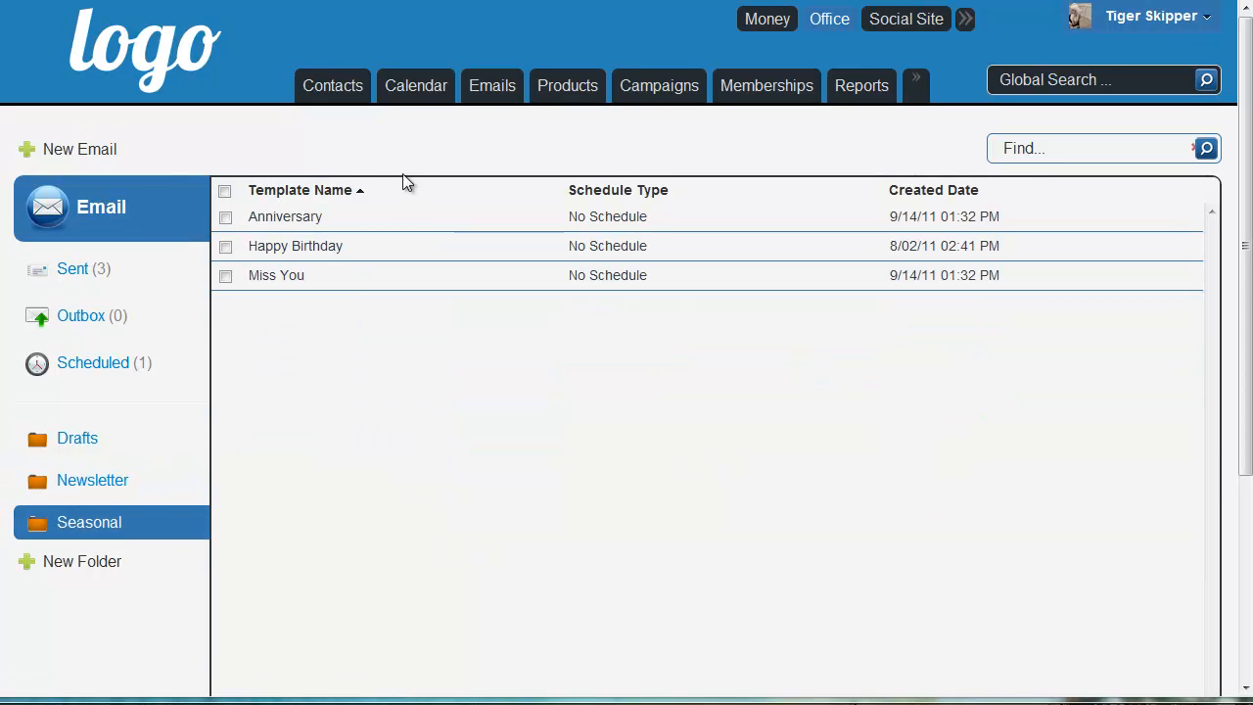
left_click(60, 486)
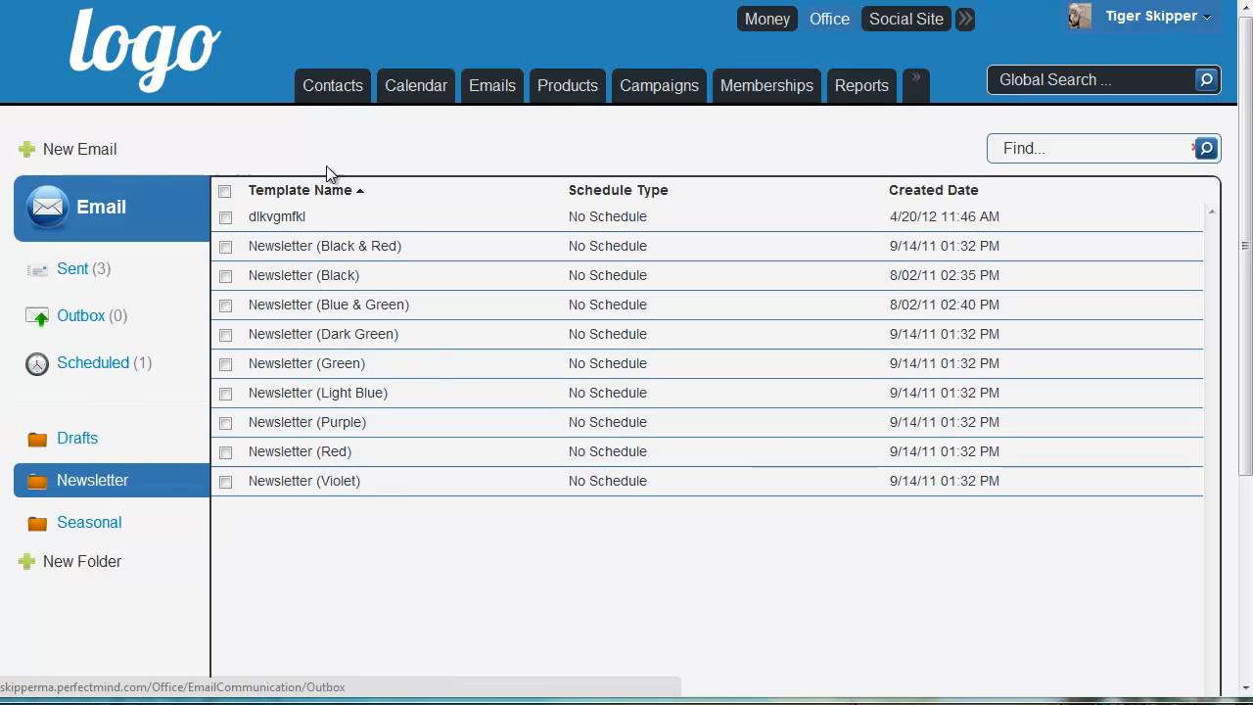
Start a new blank email and check its Social Sharing option and the available Object types.
left_click(78, 149)
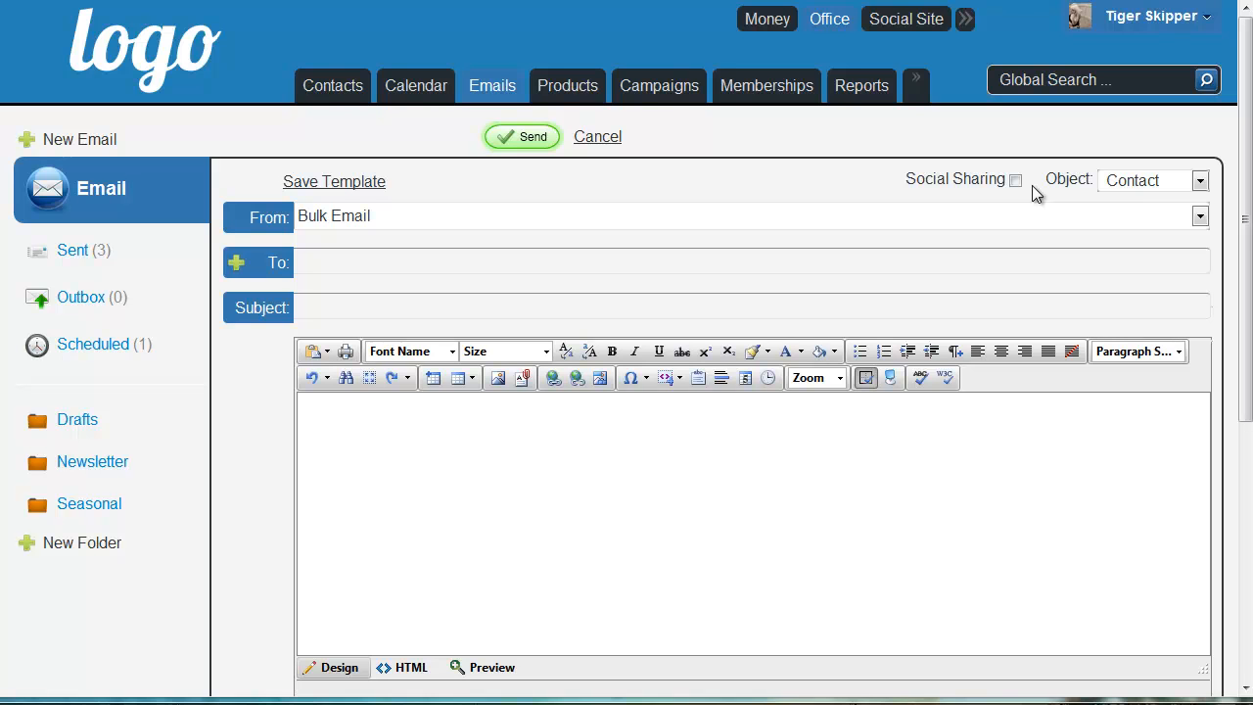
left_click(1016, 181)
left_click(1016, 181)
left_click(1138, 184)
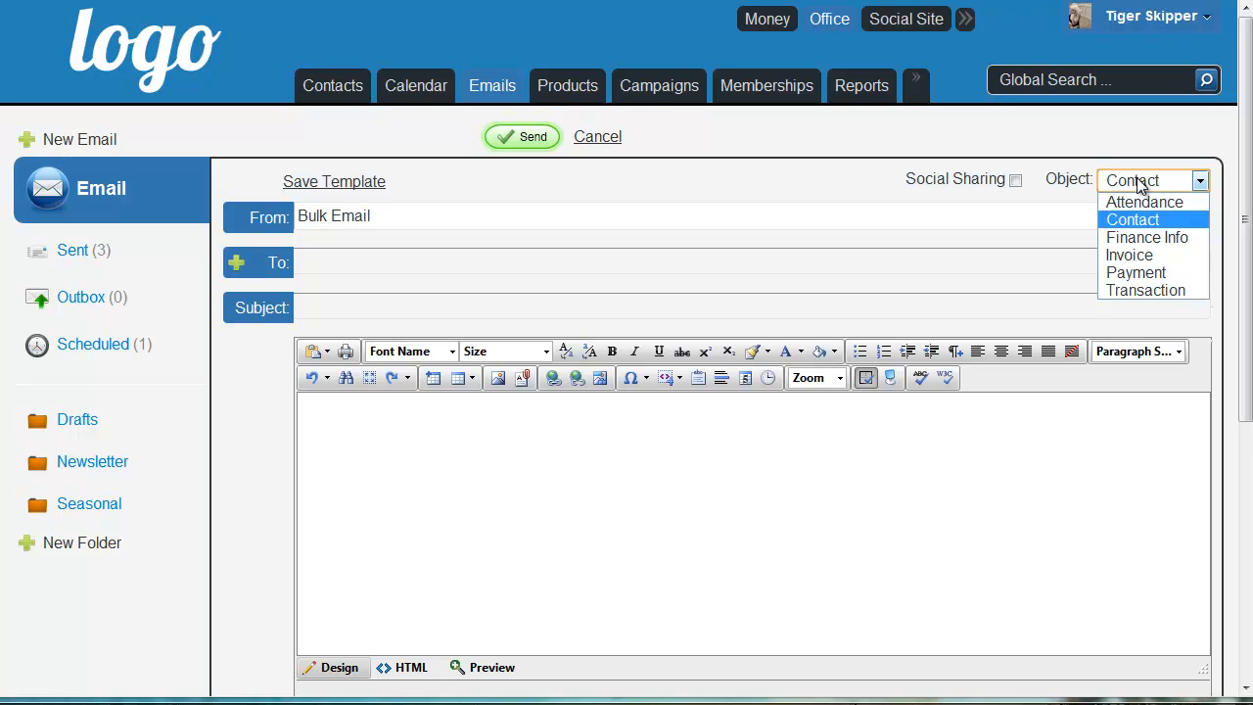
left_click(738, 192)
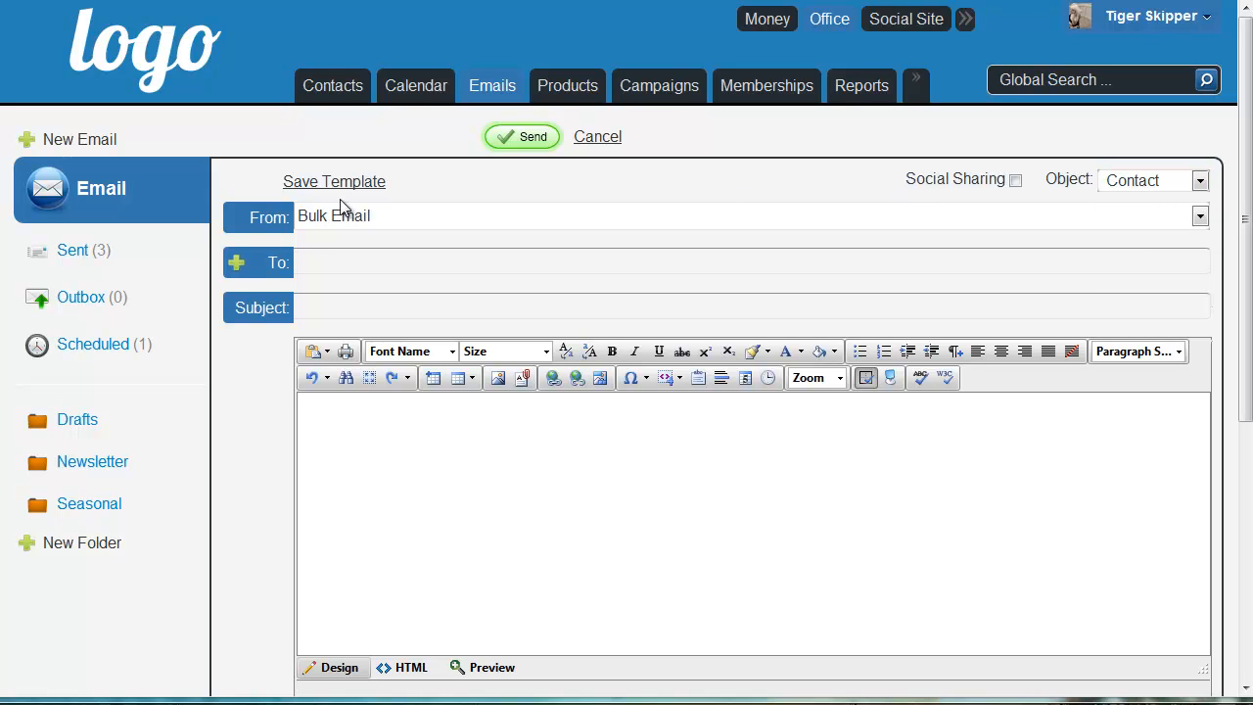
Compare the recipient lists offered for the Contact and Invoice objects, and set the object back to Contact.
left_click(237, 262)
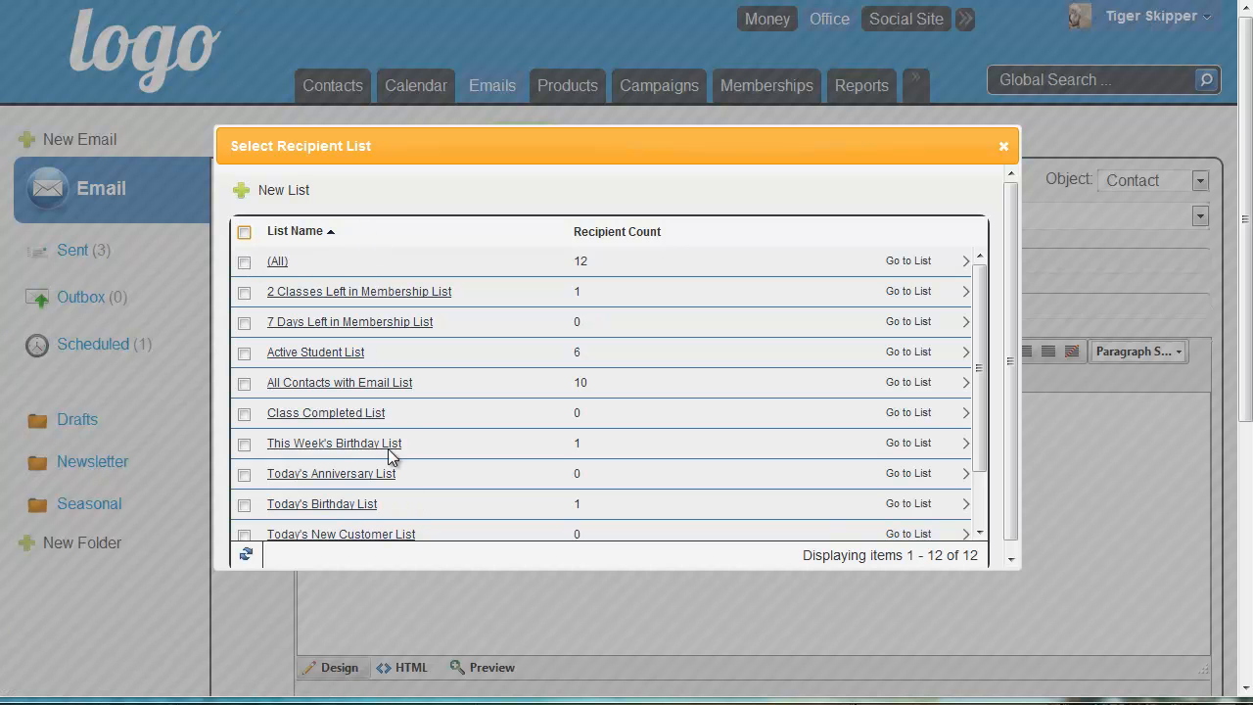
left_click(1004, 149)
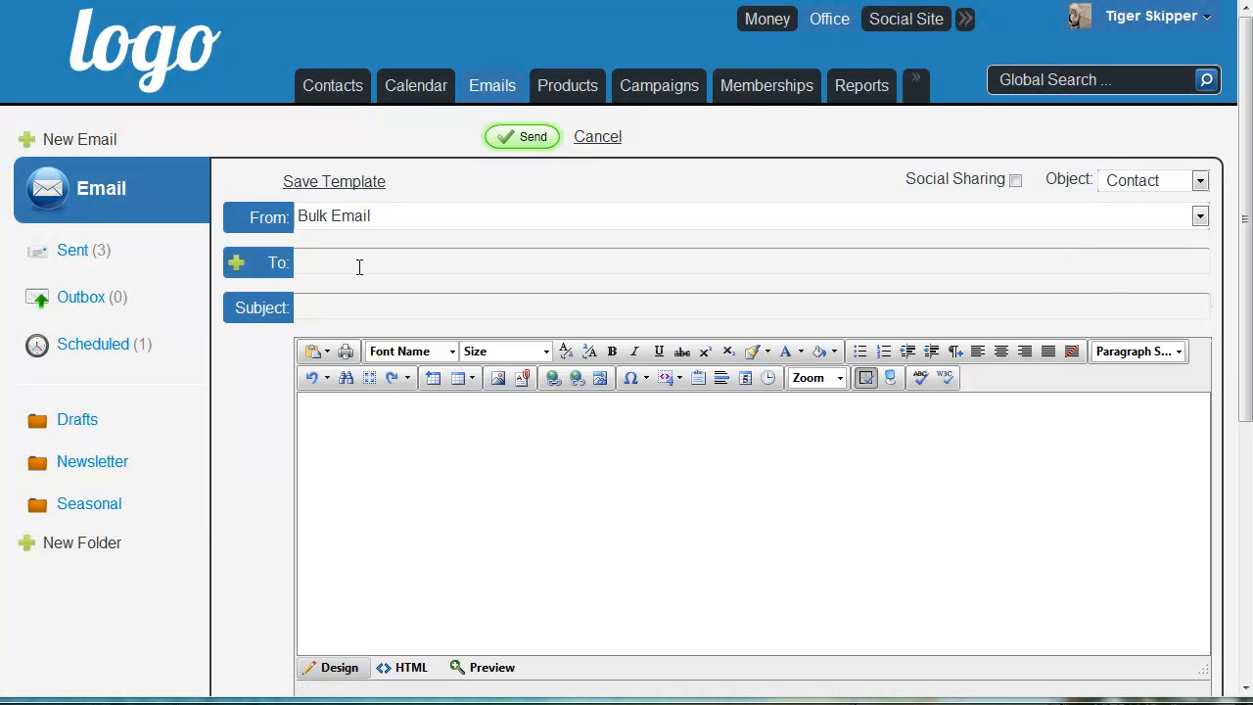
left_click(1200, 180)
left_click(1160, 251)
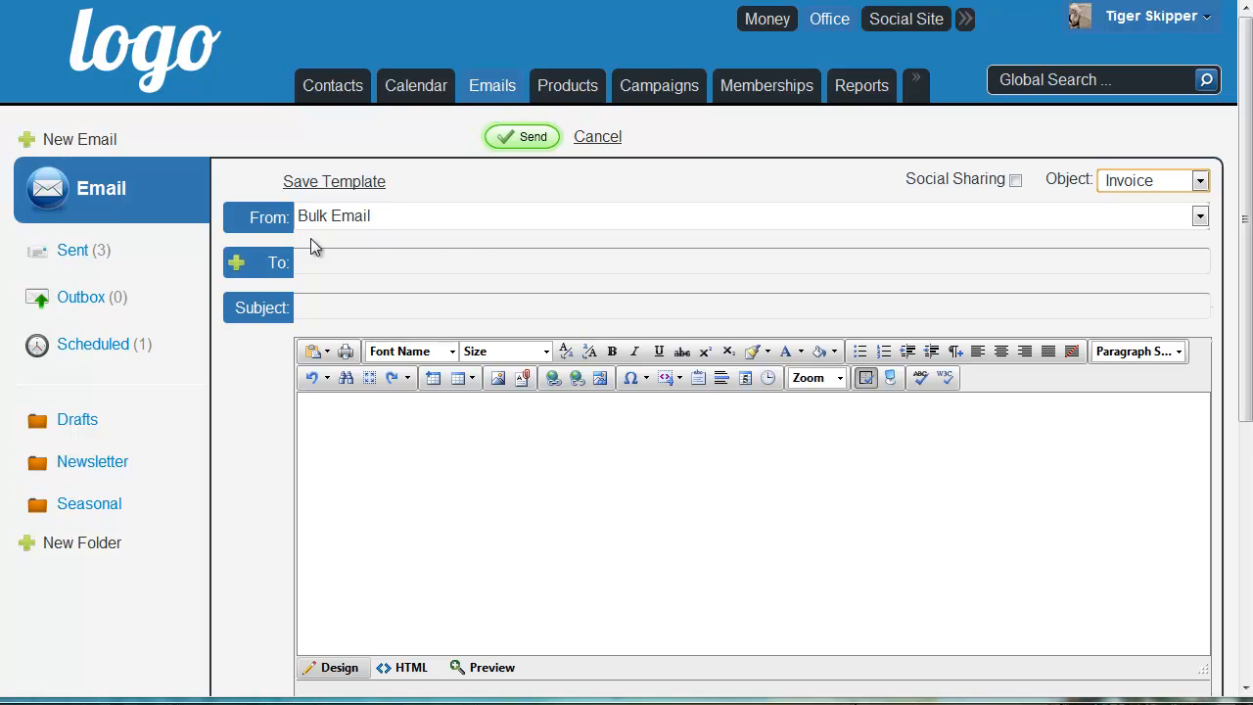
left_click(242, 269)
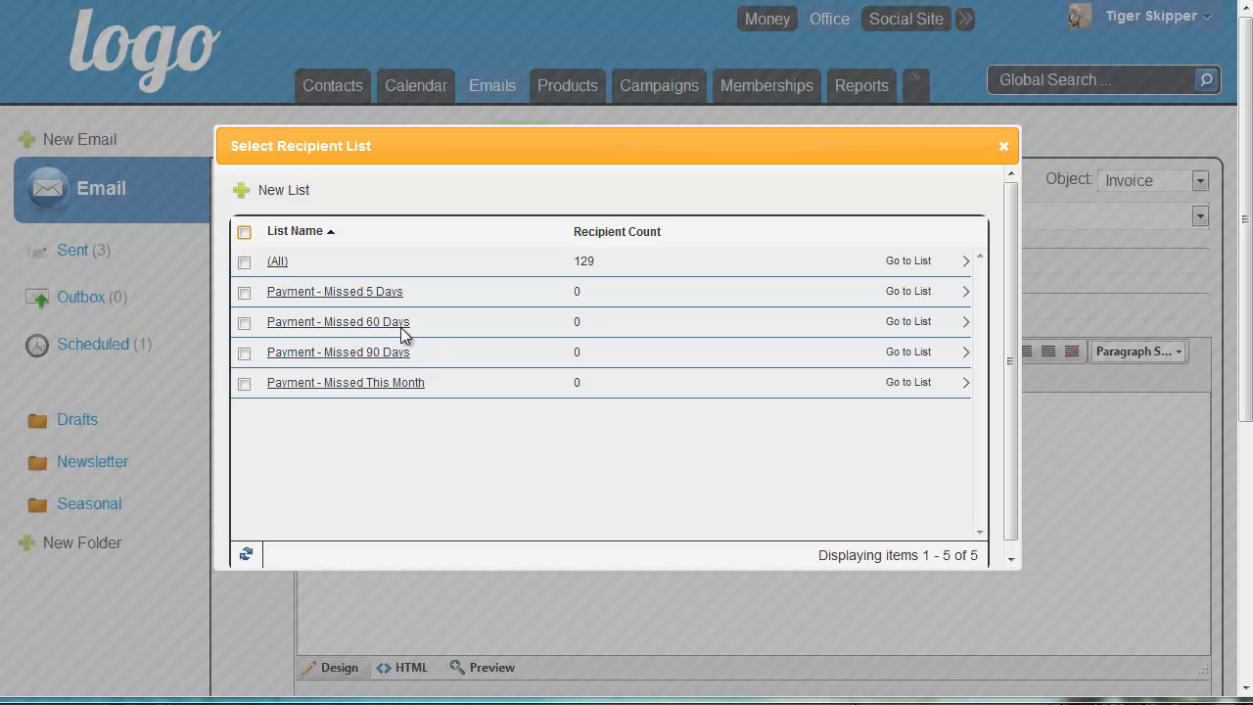
left_click(1100, 185)
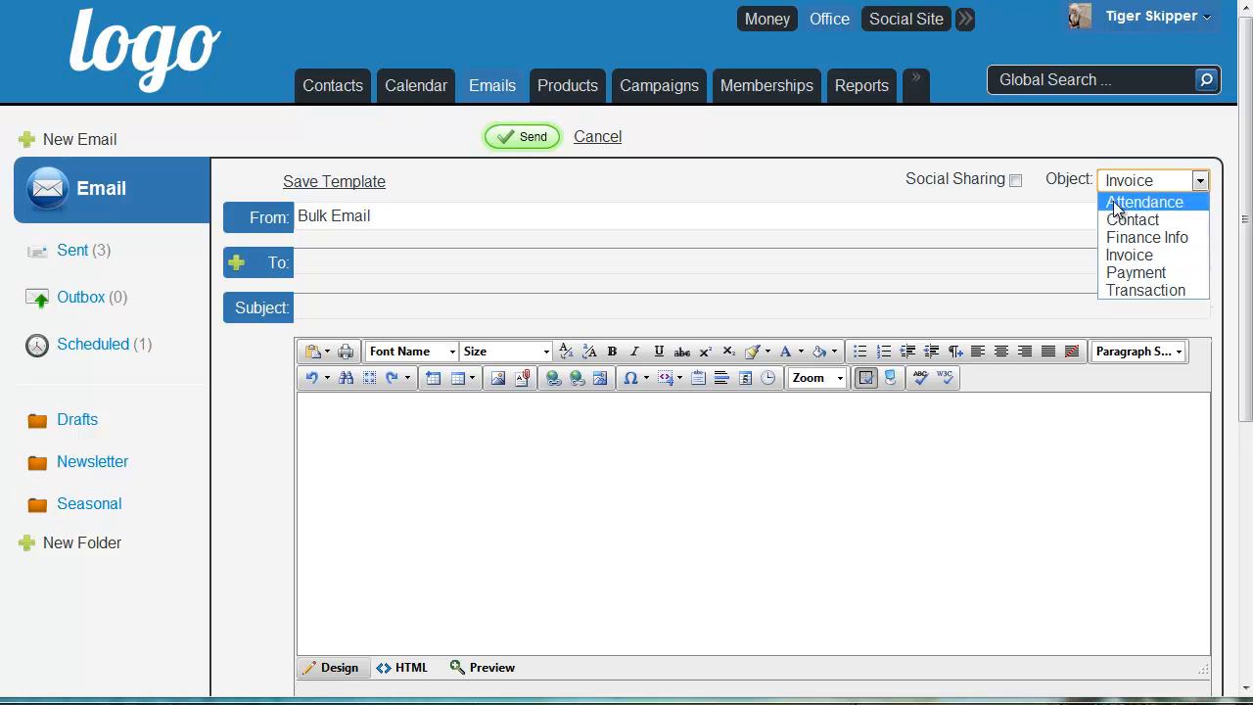
left_click(1113, 218)
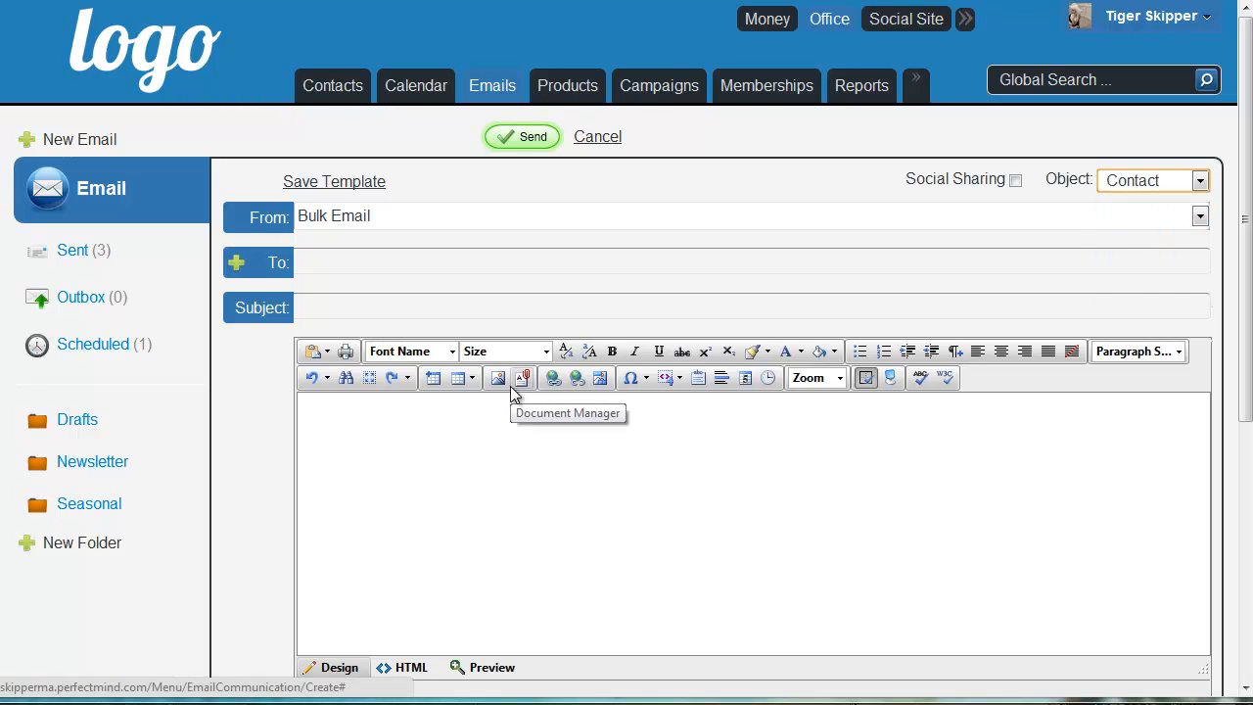
View the HTML source of the empty email body and return to the Design view.
scroll(397, 345, "down", 3)
left_click(396, 345)
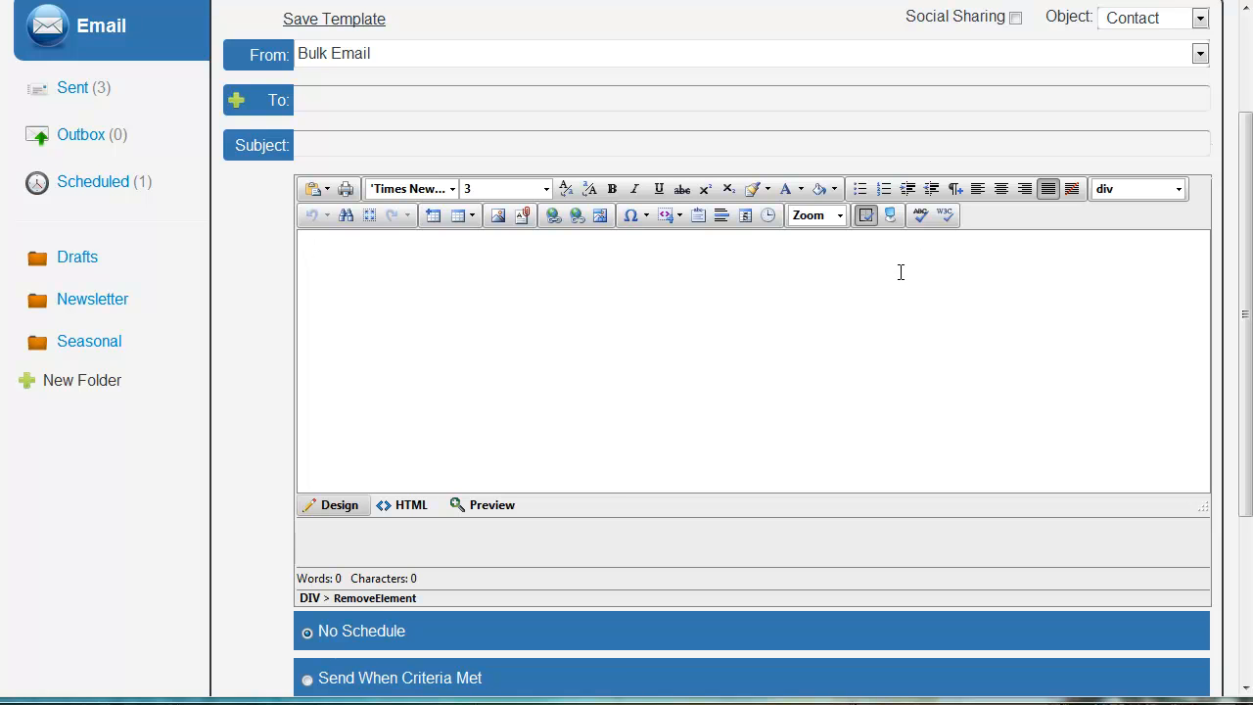
left_click(411, 507)
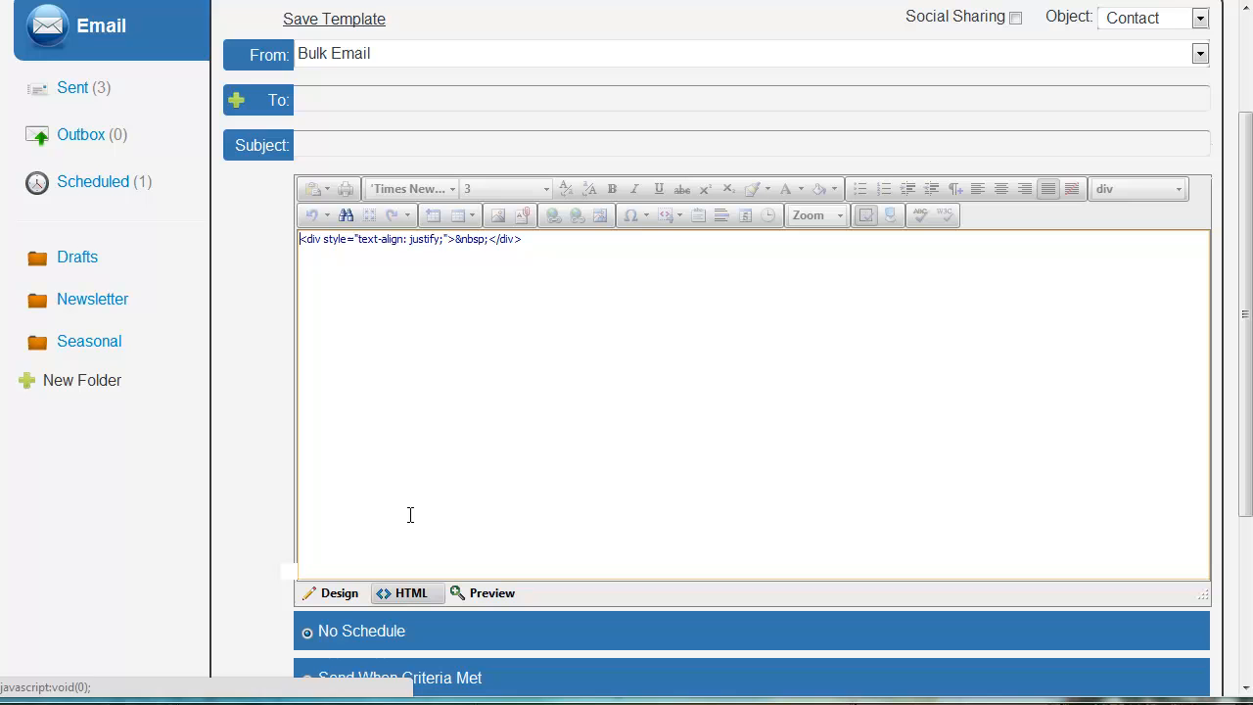
left_click(362, 593)
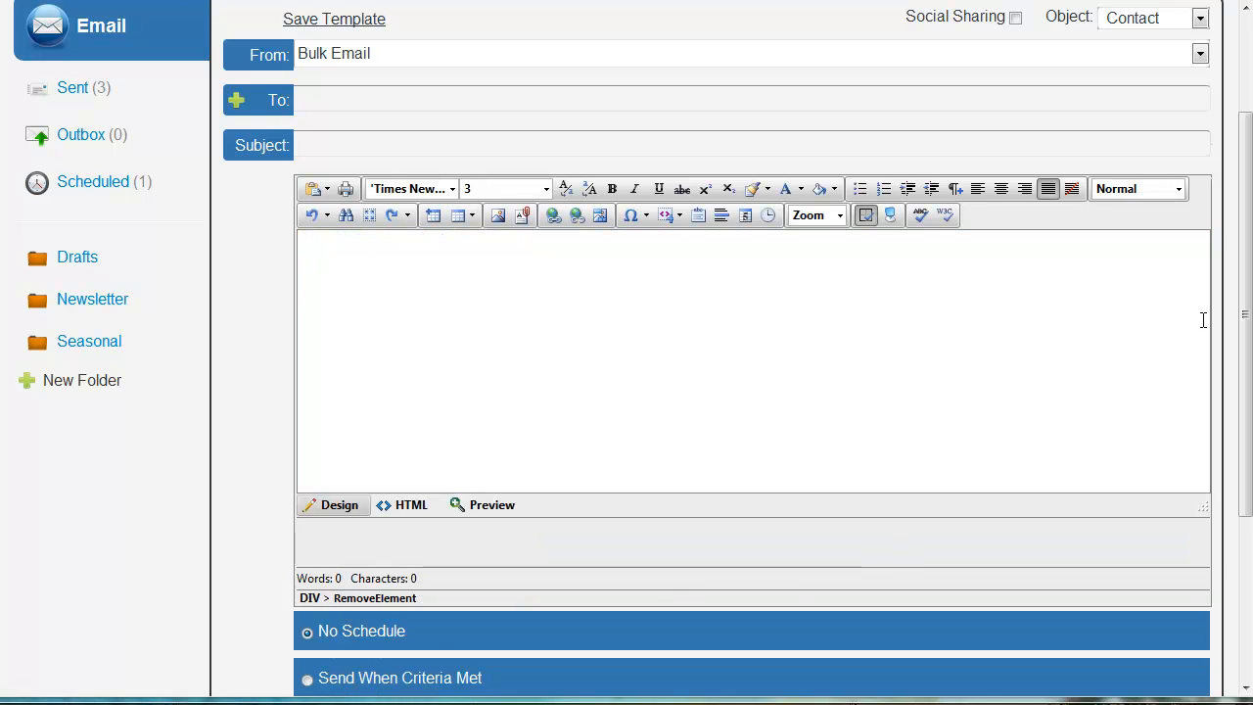
Insert the (All) contact list as the email's recipient and remove it again.
left_click(273, 104)
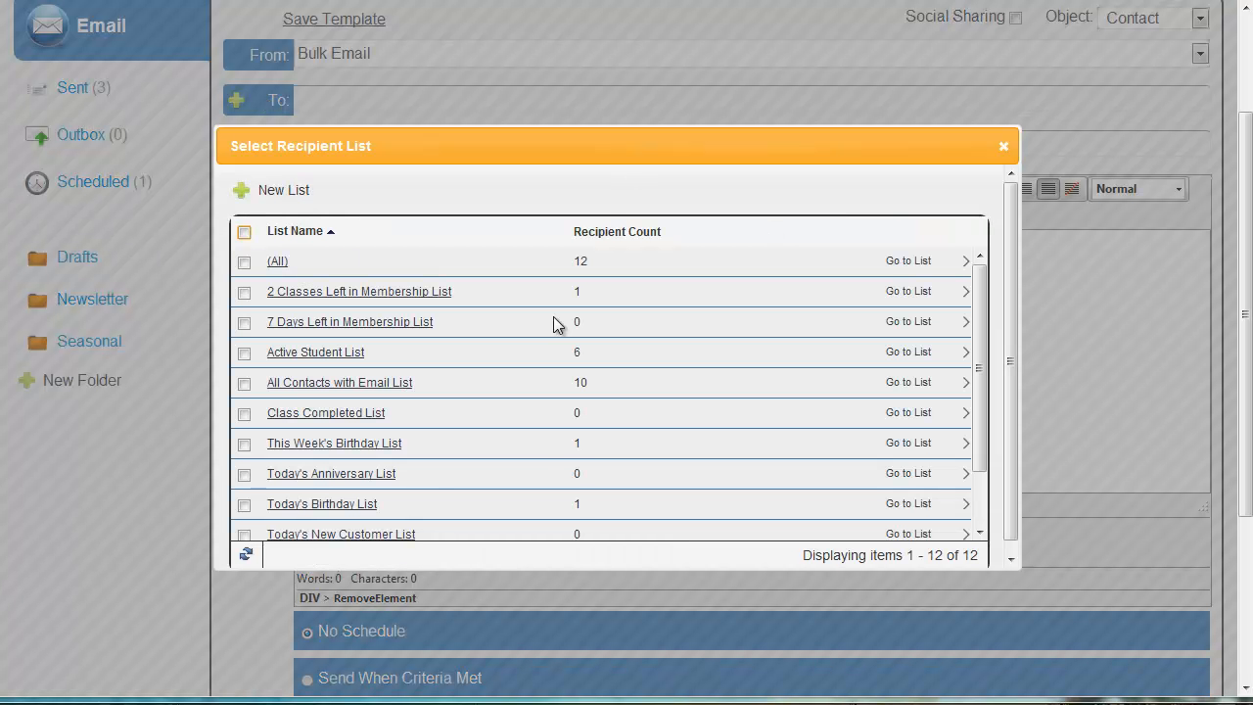
left_click(245, 263)
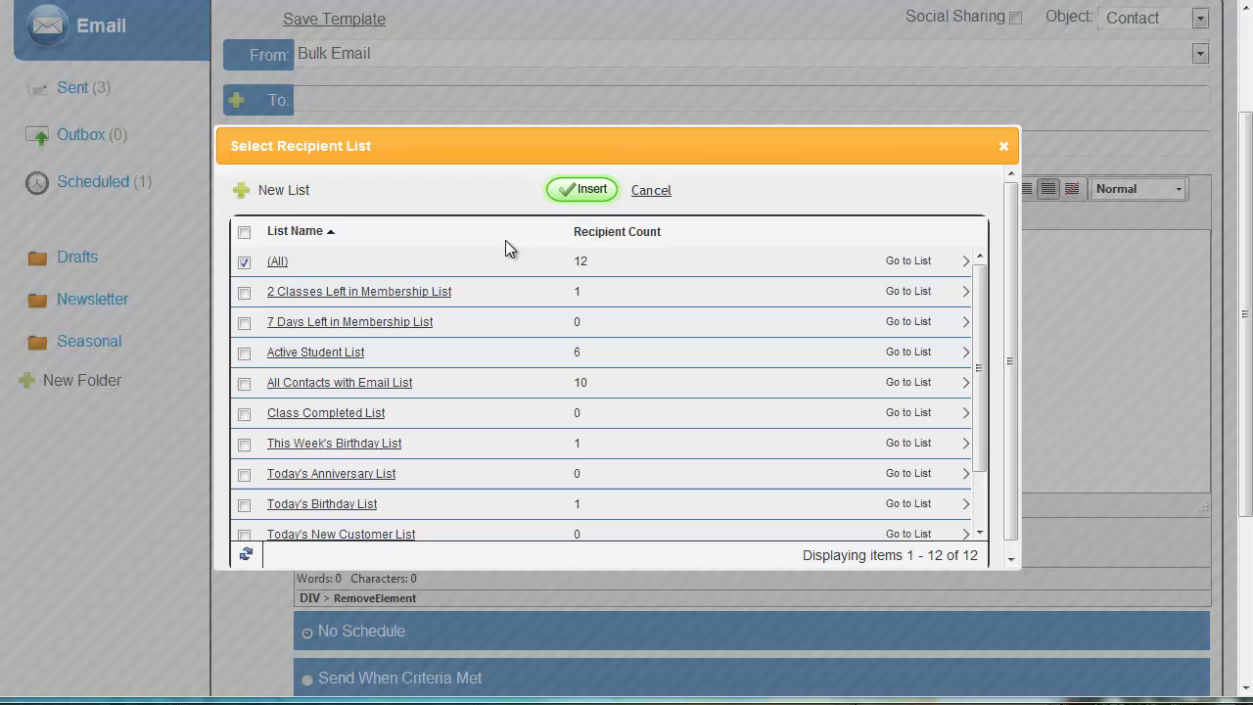
left_click(274, 262)
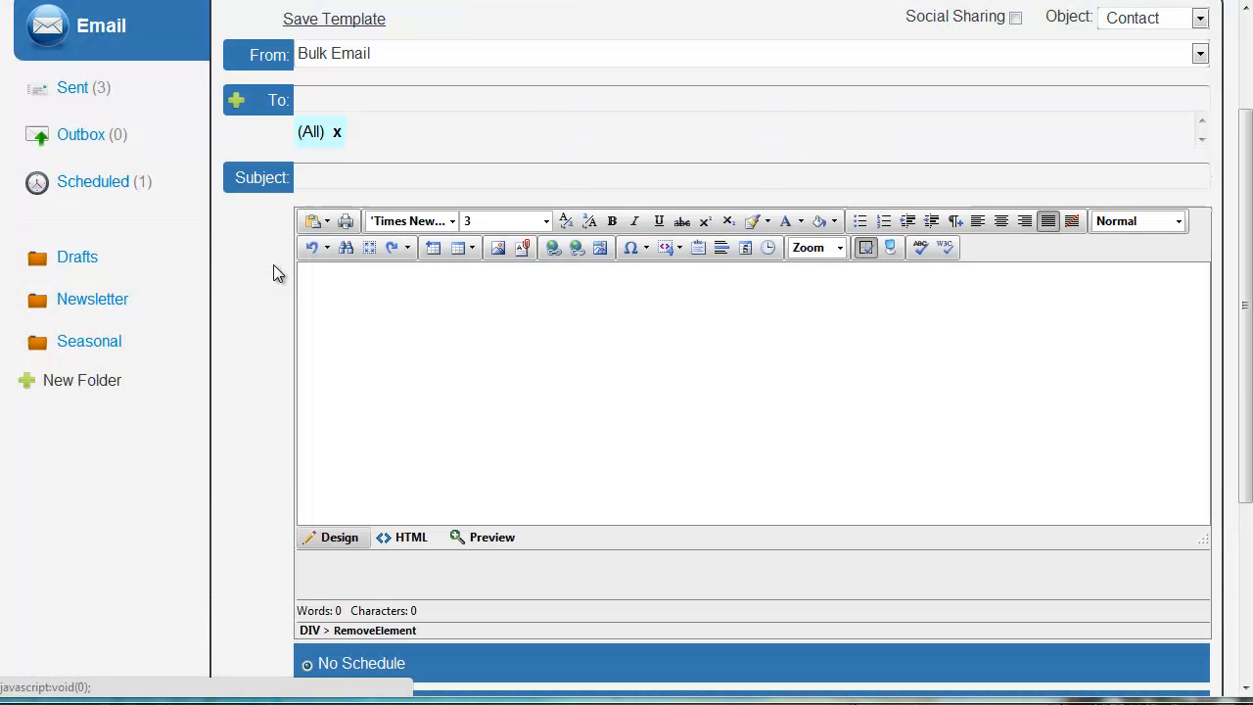
left_click(339, 134)
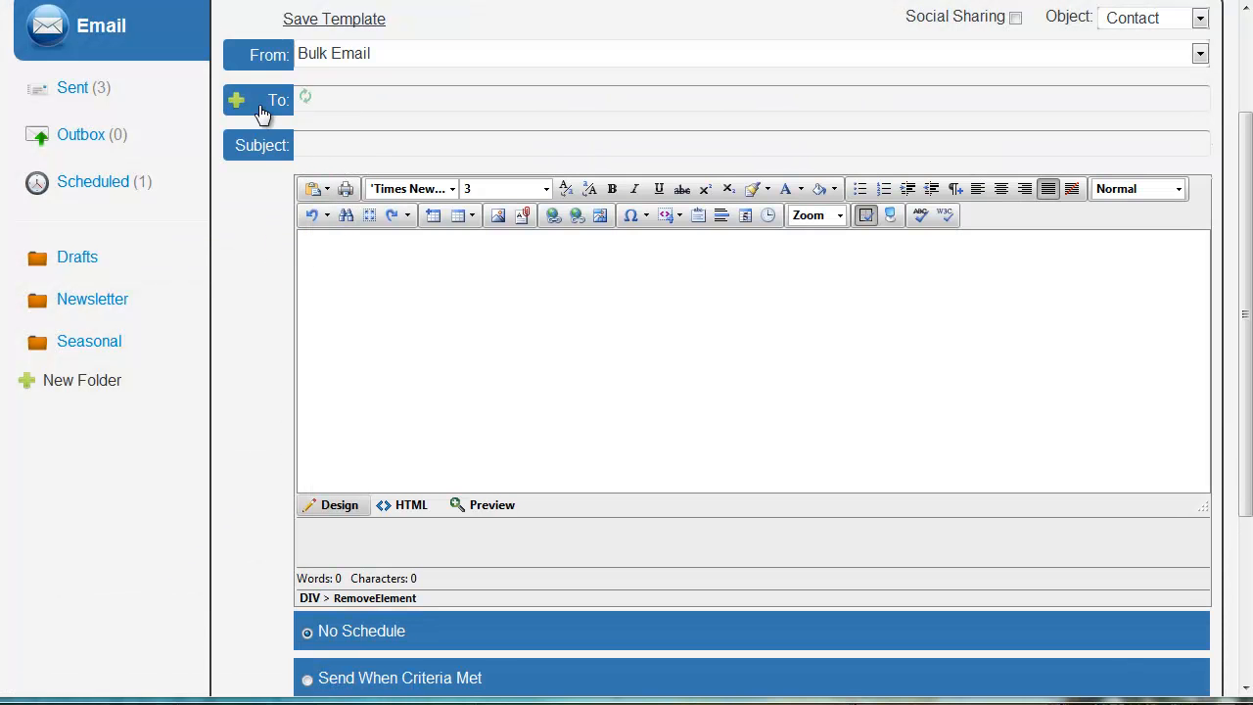
Open the contacts in the All Contacts with Email List from the recipient lists and tick two individual contacts.
left_click(261, 108)
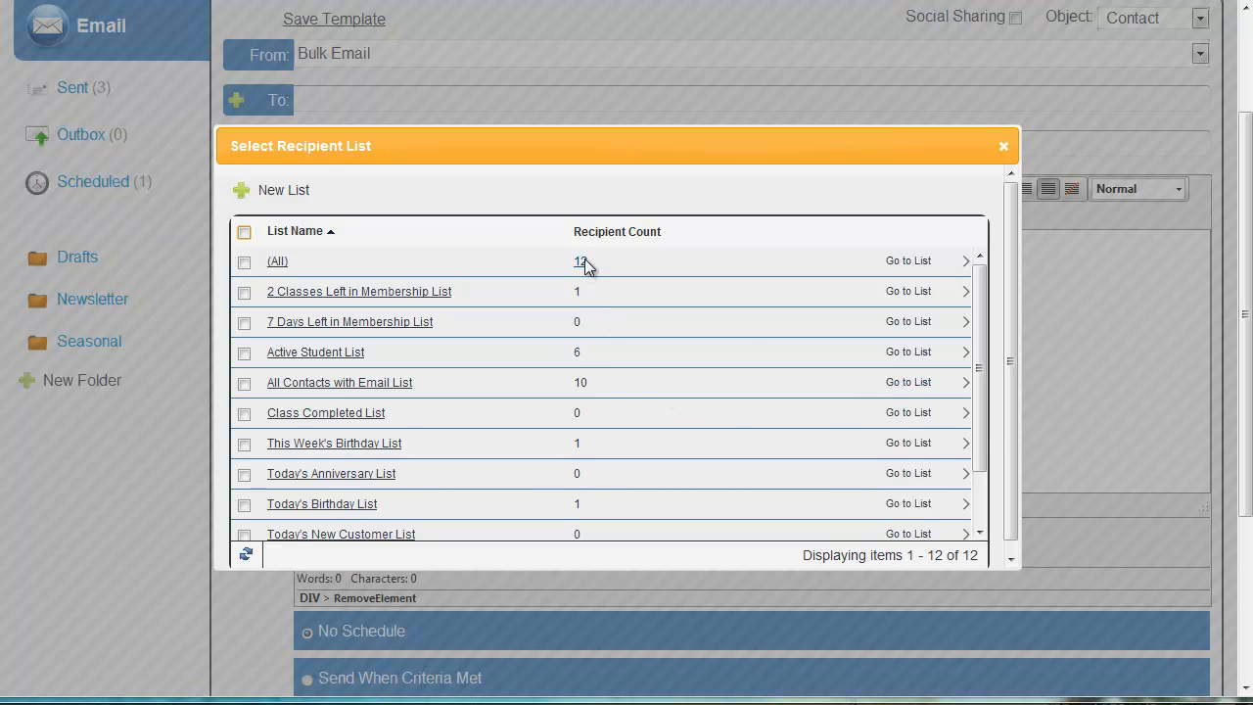
left_click(925, 386)
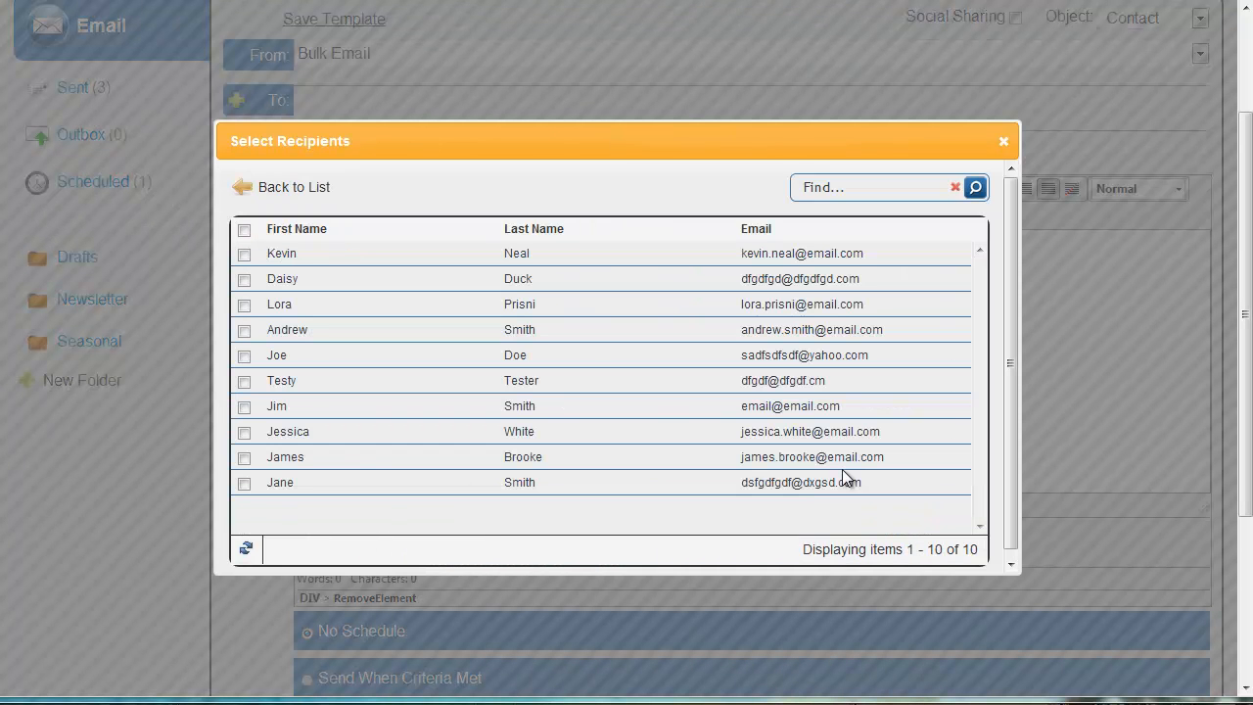
left_click(244, 305)
left_click(245, 355)
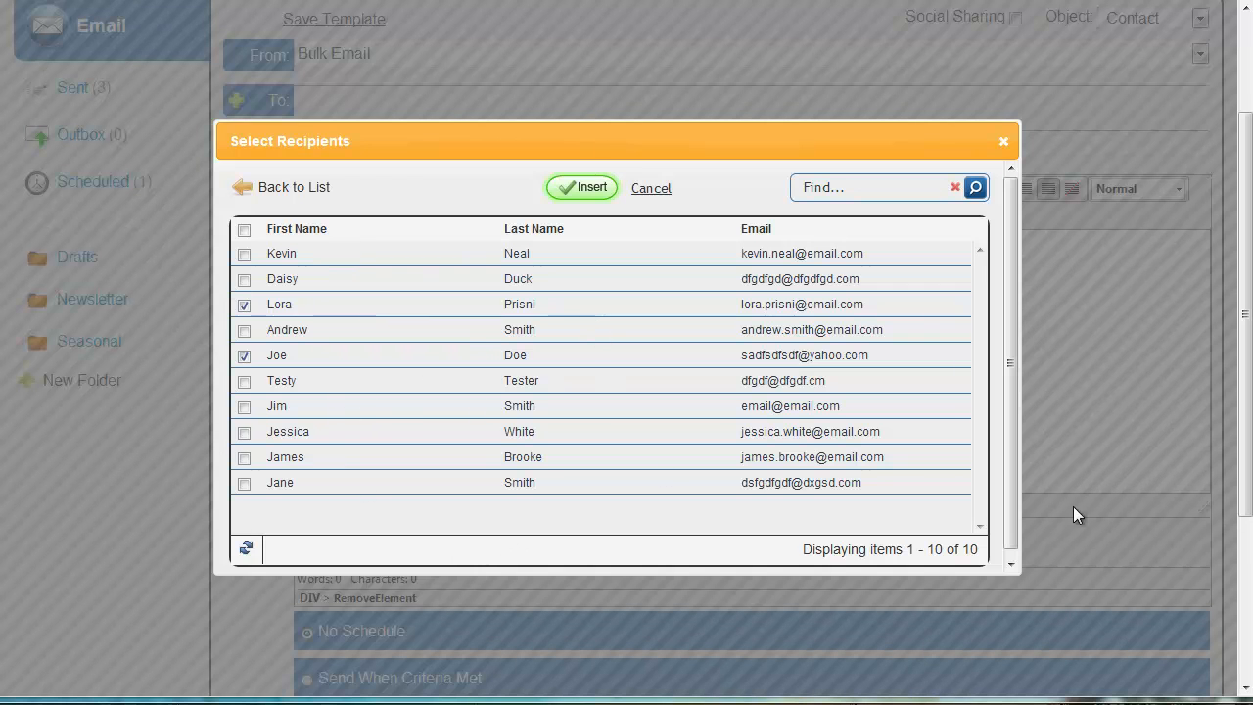
Search the list's contacts by a contact's last name and close the recipient selection without inserting anyone.
left_click(878, 192)
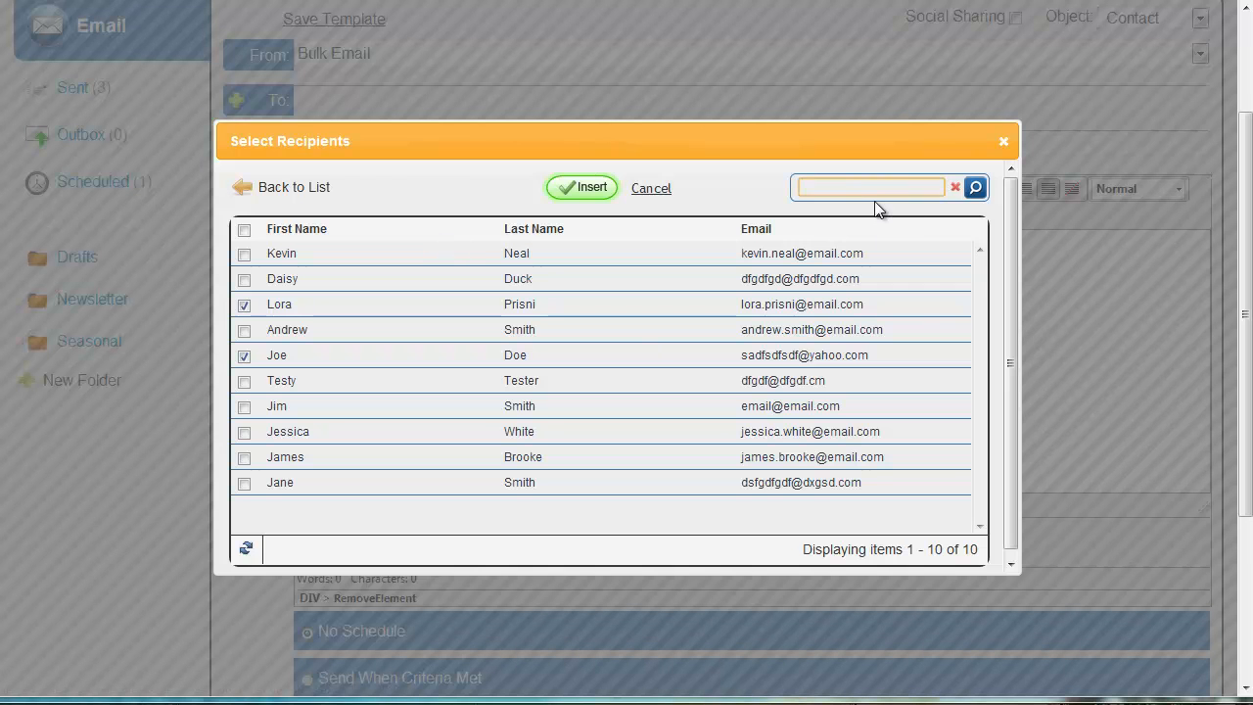
type("brooke")
key("Return")
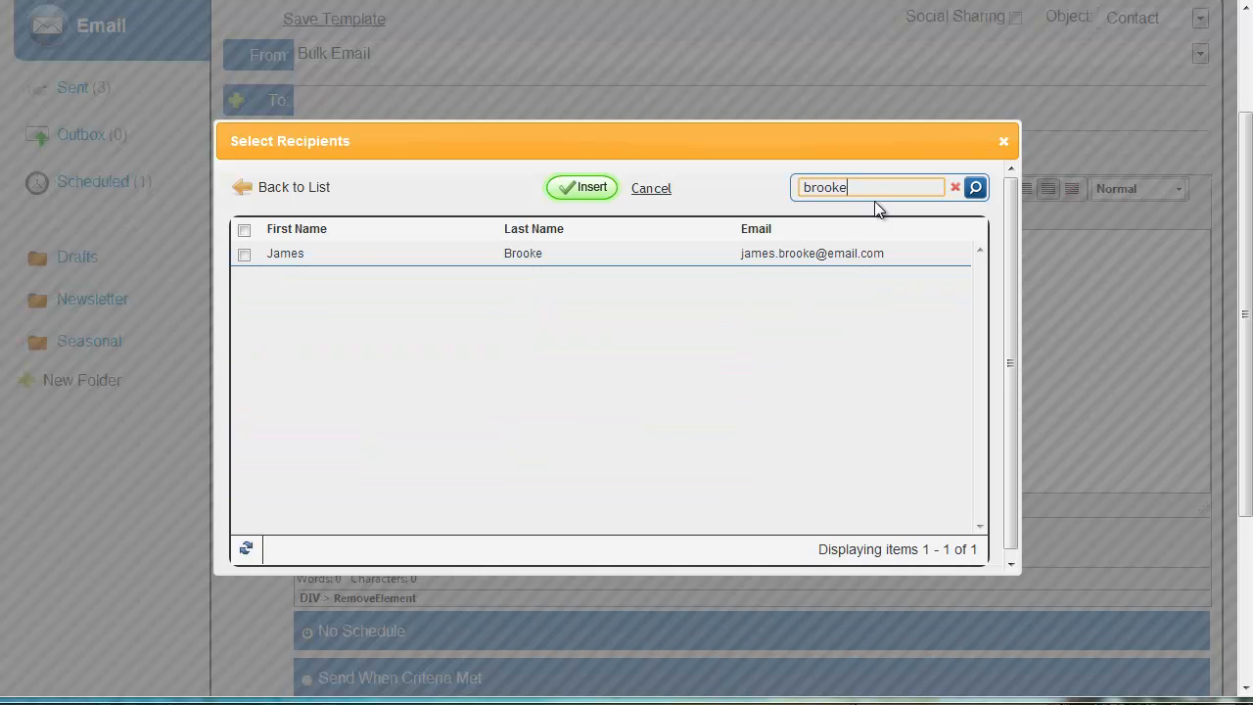
left_click(1002, 143)
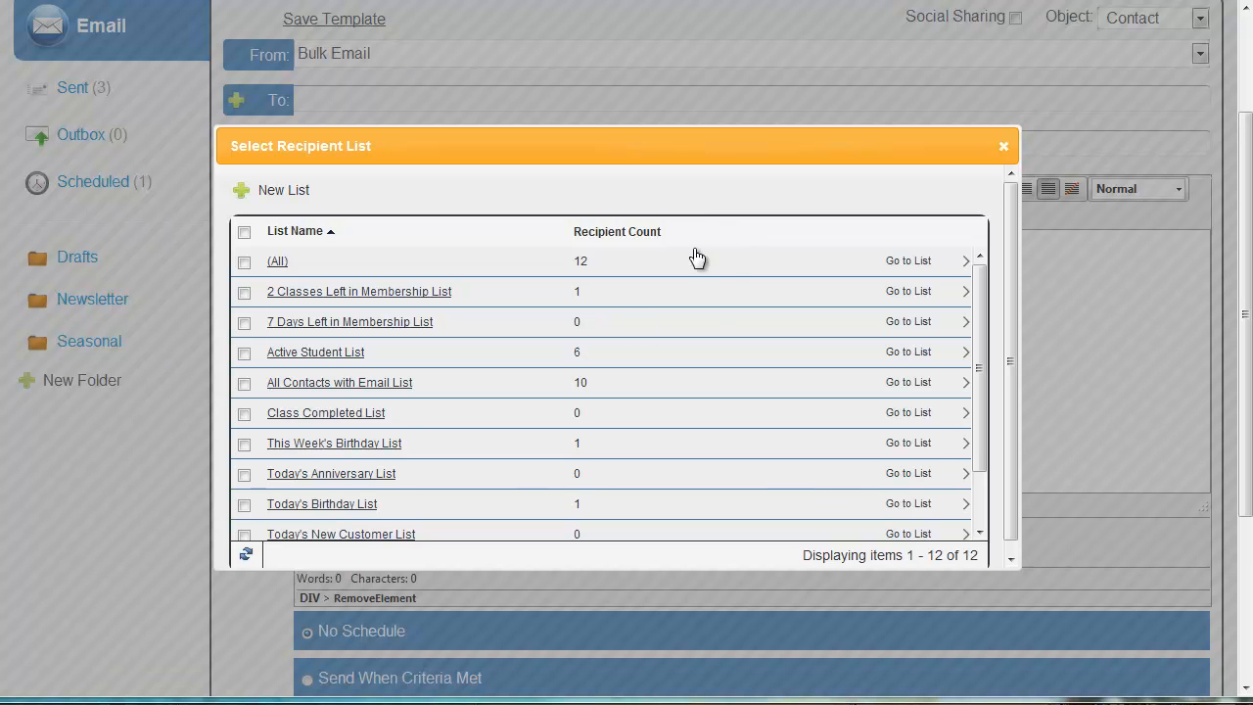
Insert the 2 Classes Left in Membership List as the recipient and review its filter criteria without changing them.
left_click(280, 292)
left_click(235, 107)
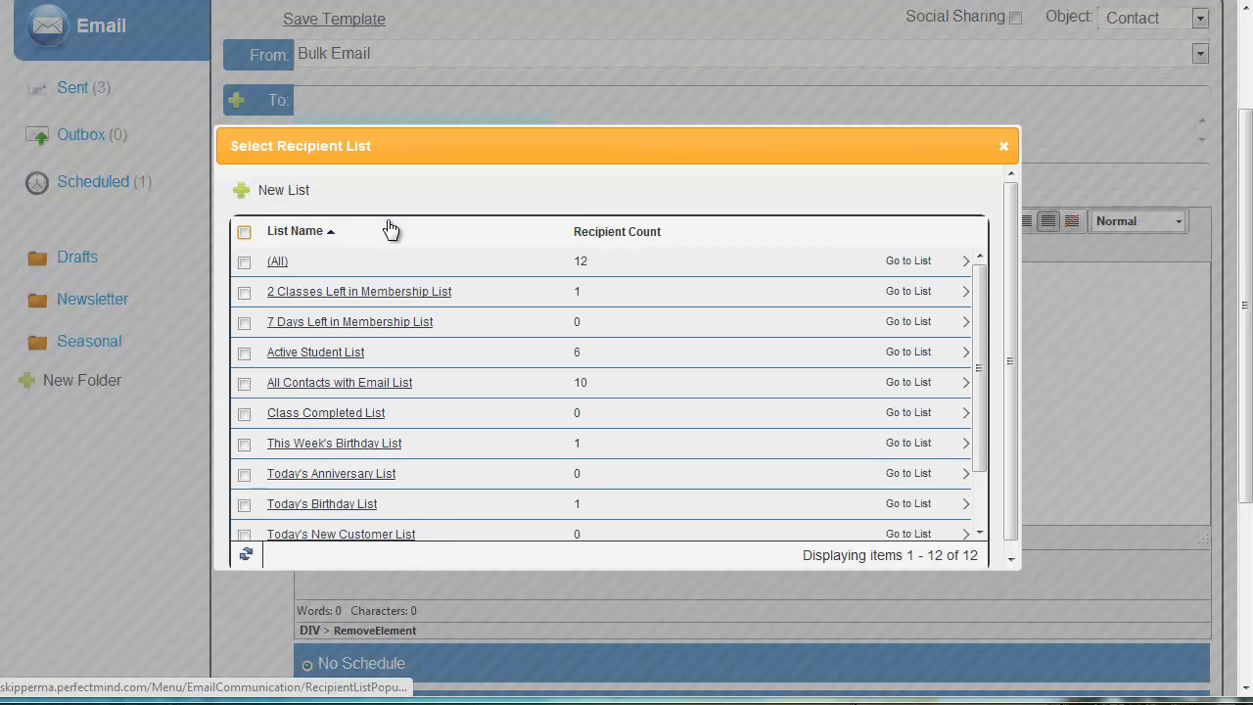
left_click(244, 292)
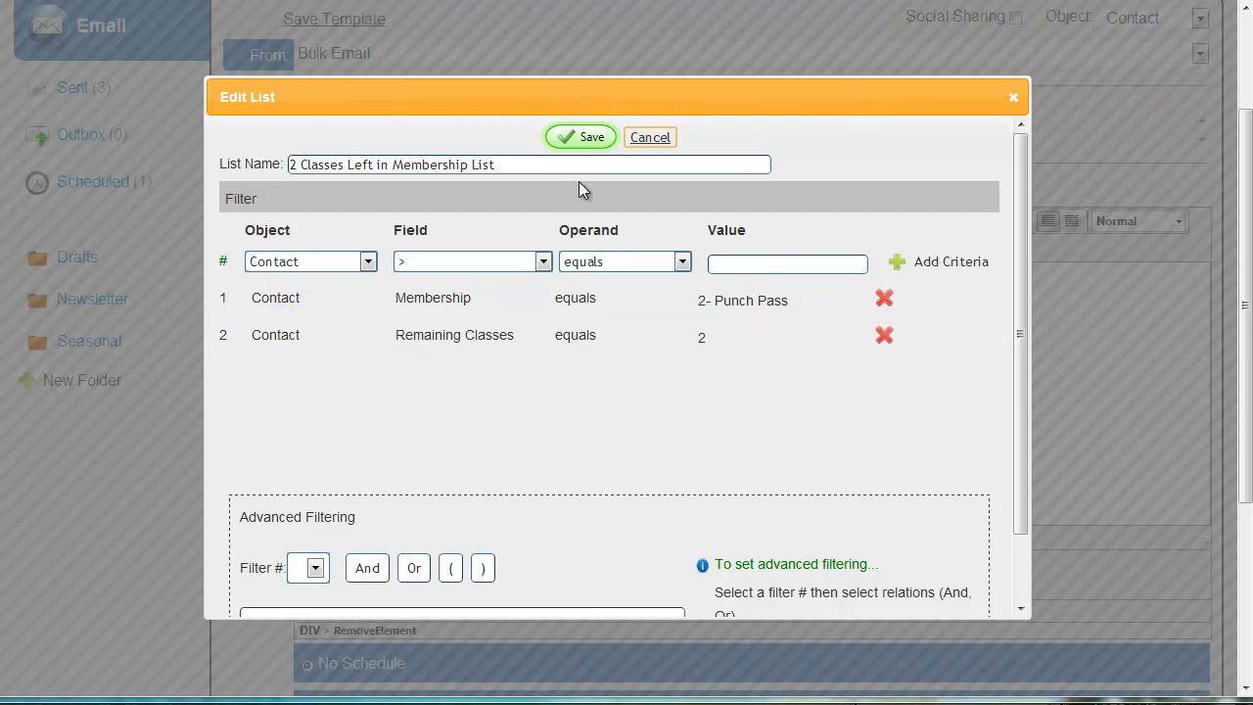
left_click(658, 138)
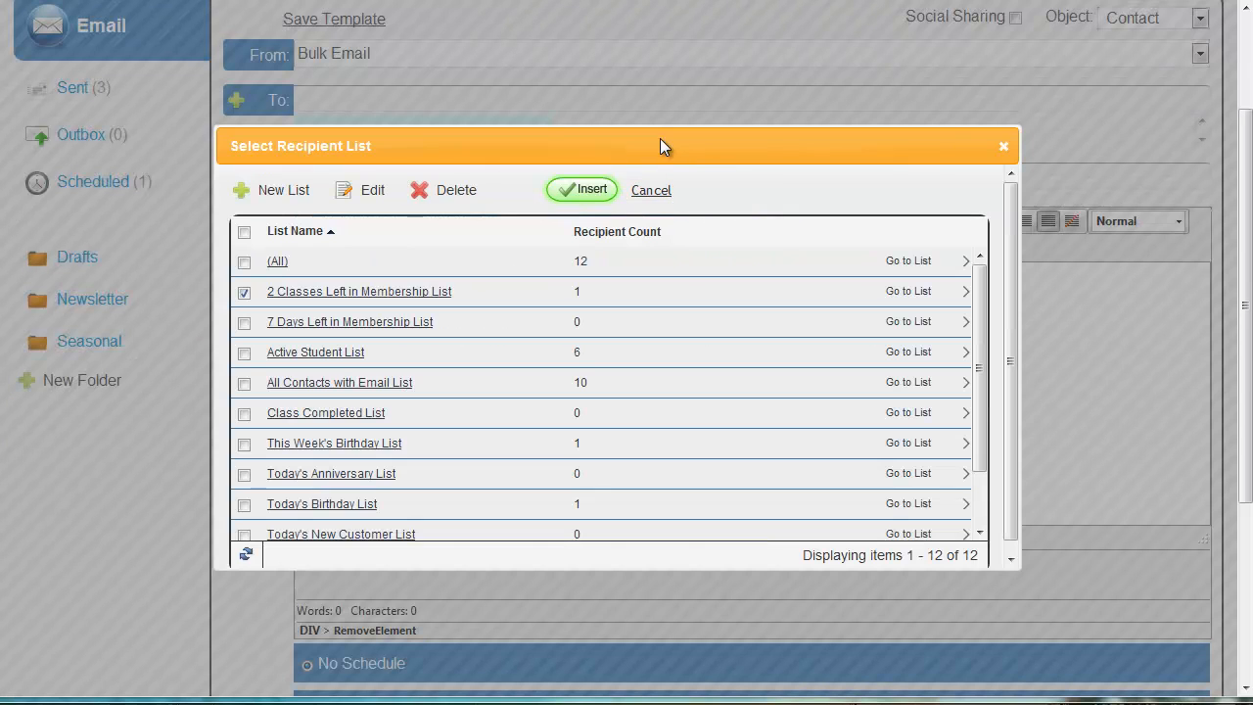
Start a new recipient list named msdflks, look through the filter's object types, and discard the list.
left_click(286, 192)
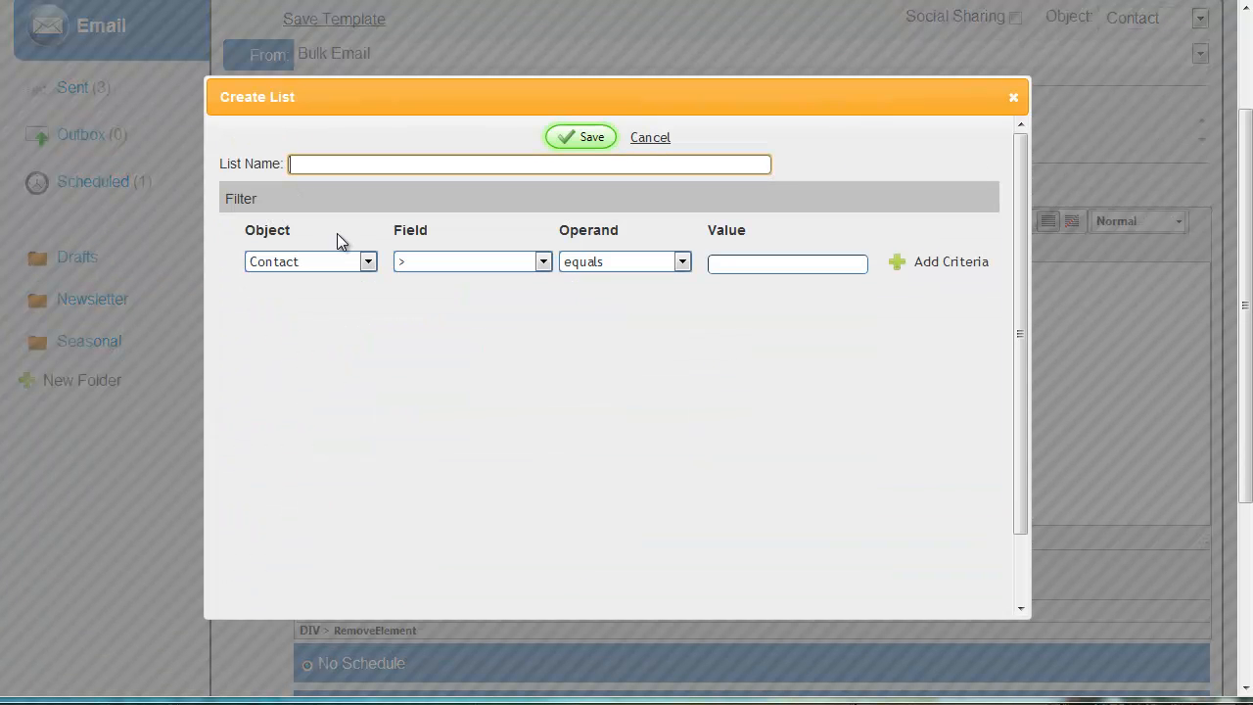
type("msdflks")
left_click(277, 263)
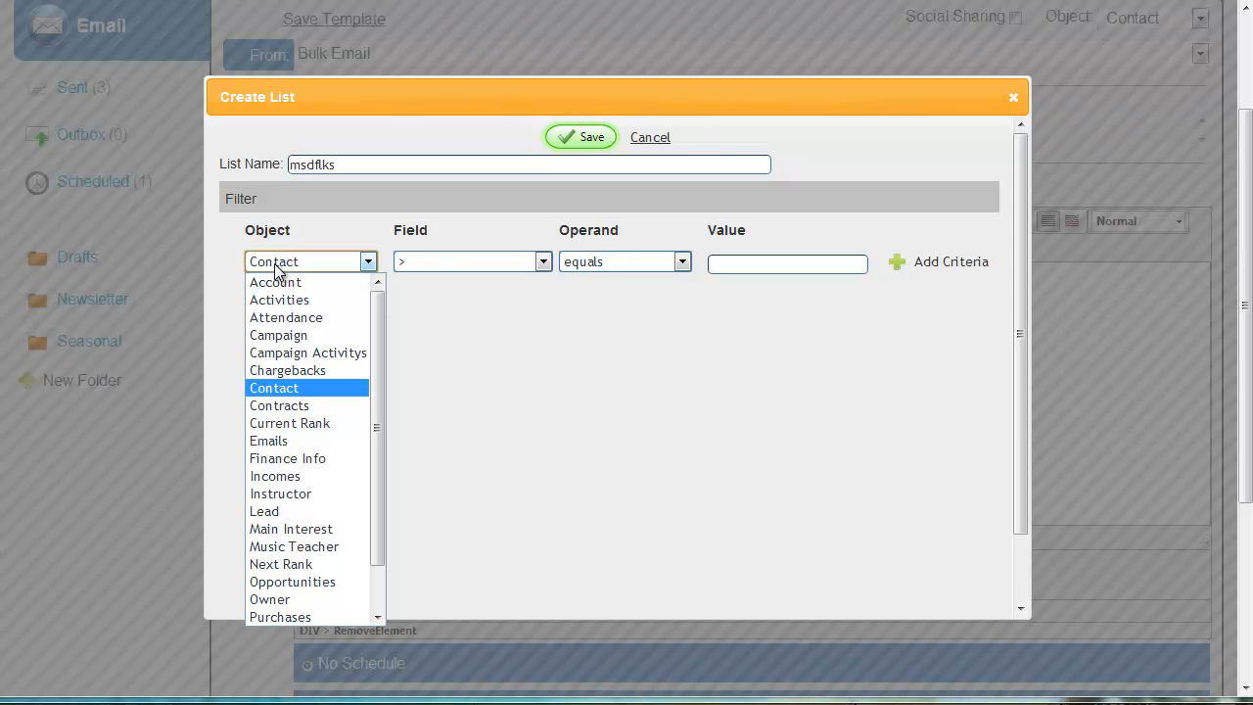
left_click(1013, 97)
left_click(1014, 97)
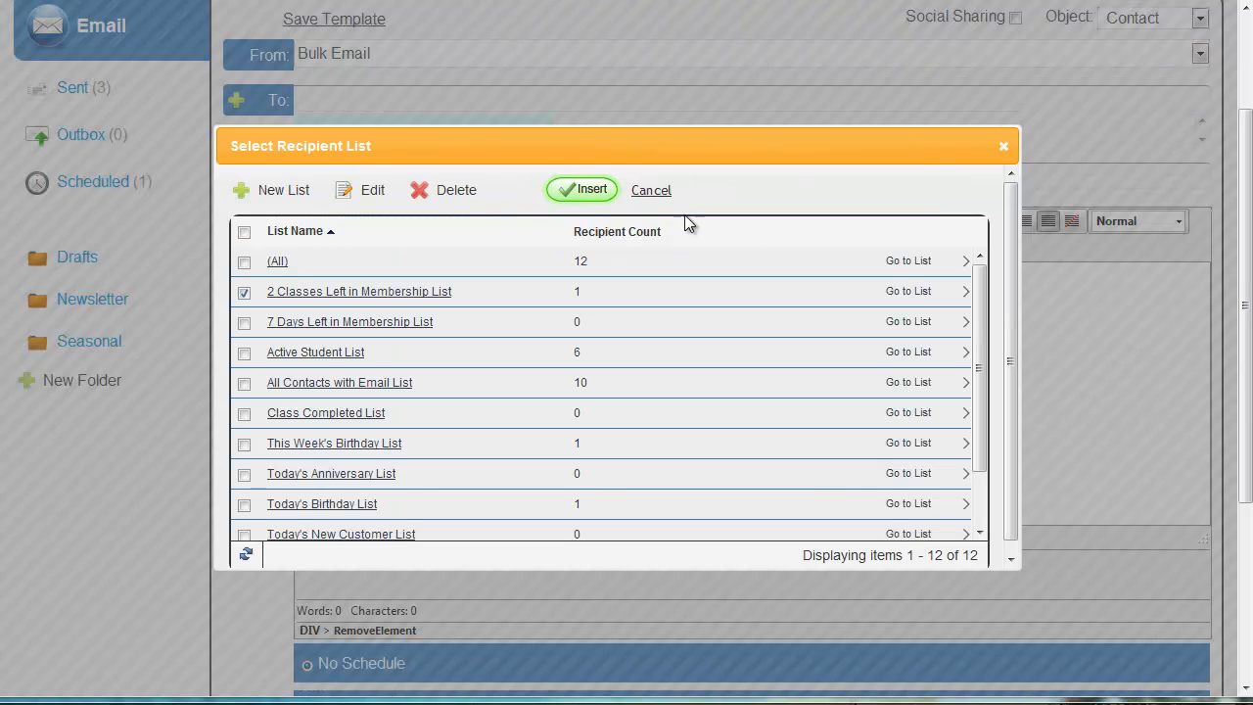
left_click(1002, 148)
scroll(302, 439, "up", 2)
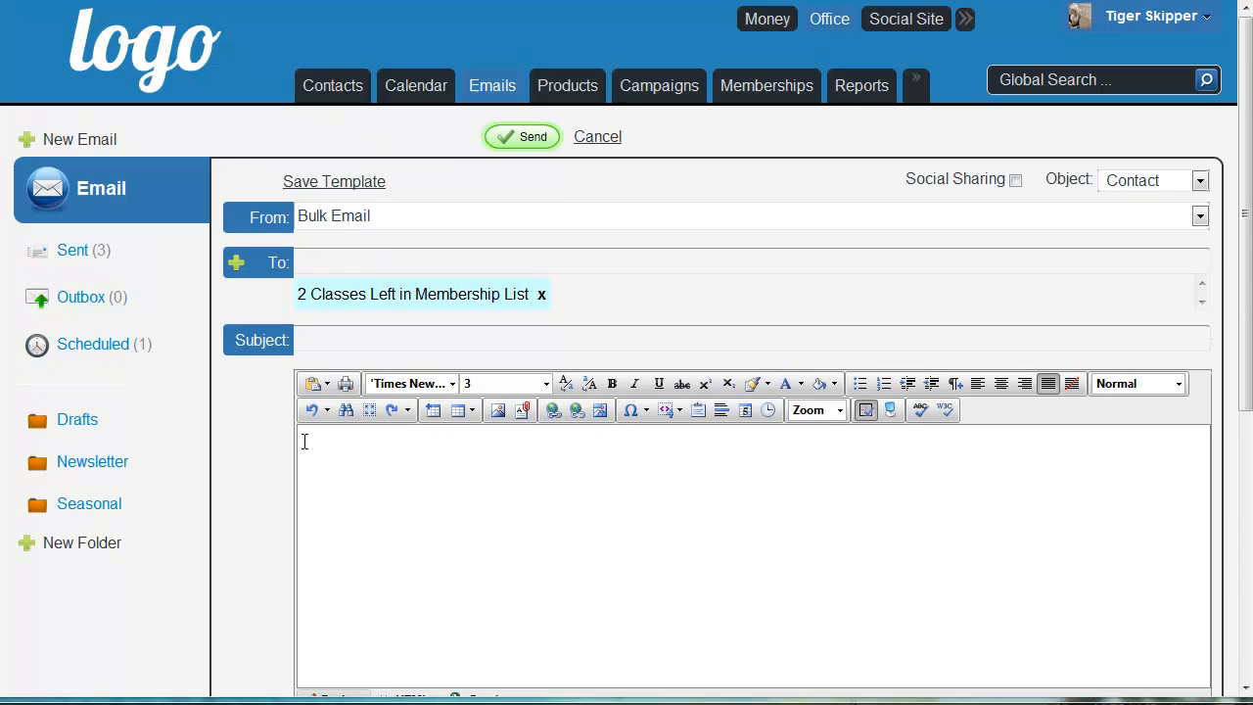
Open the Contacts page in a separate tab and examine the fields on the featured contact's record.
right_click(342, 106)
left_click(358, 112)
key("ctrl+Tab")
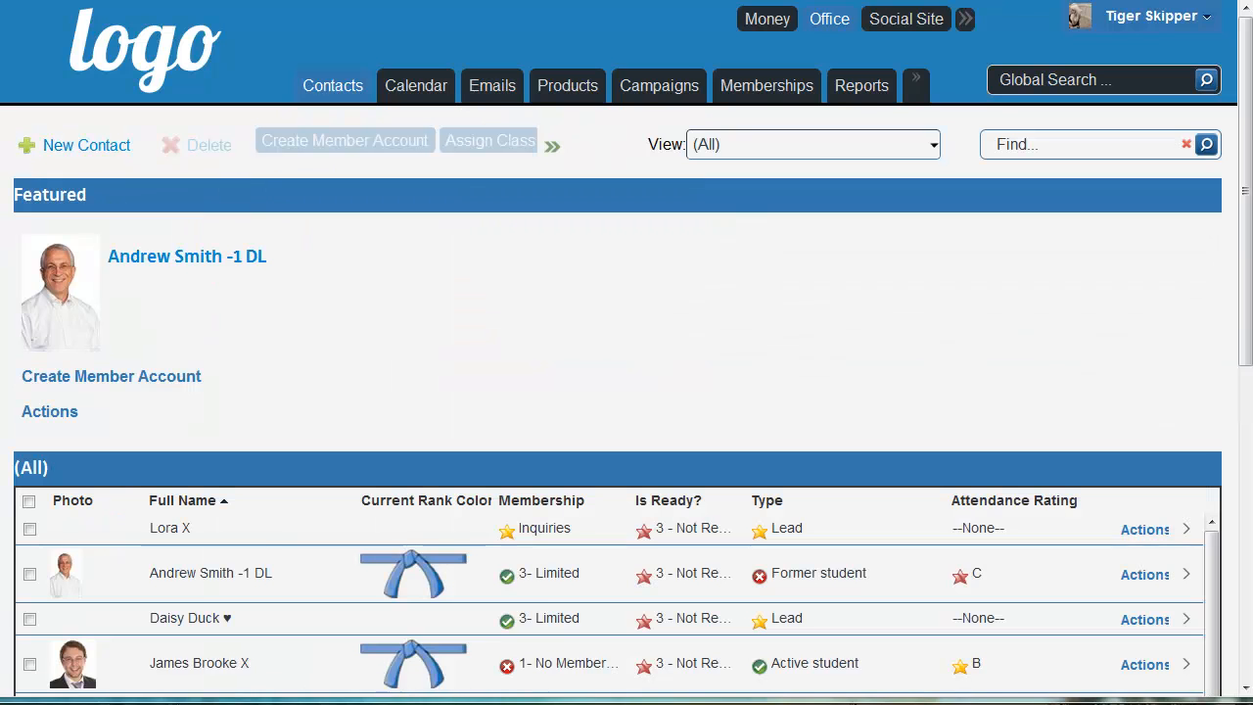
left_click(149, 342)
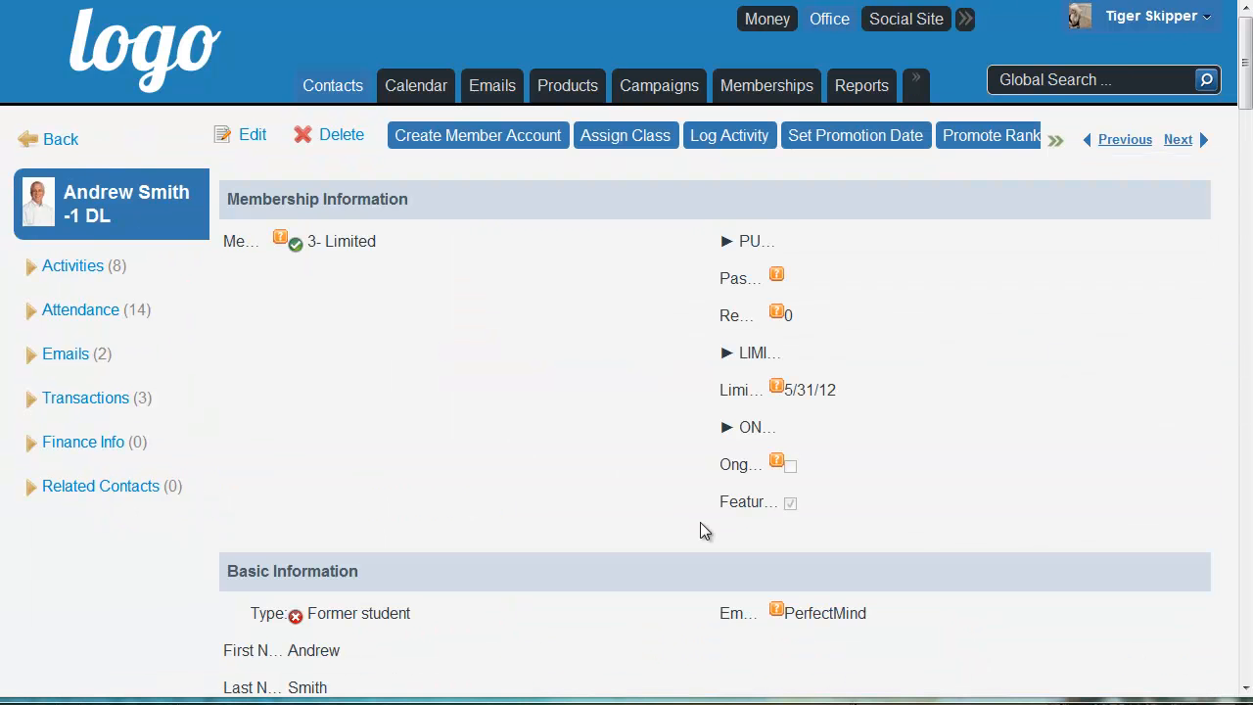
scroll(235, 536, "down", 2)
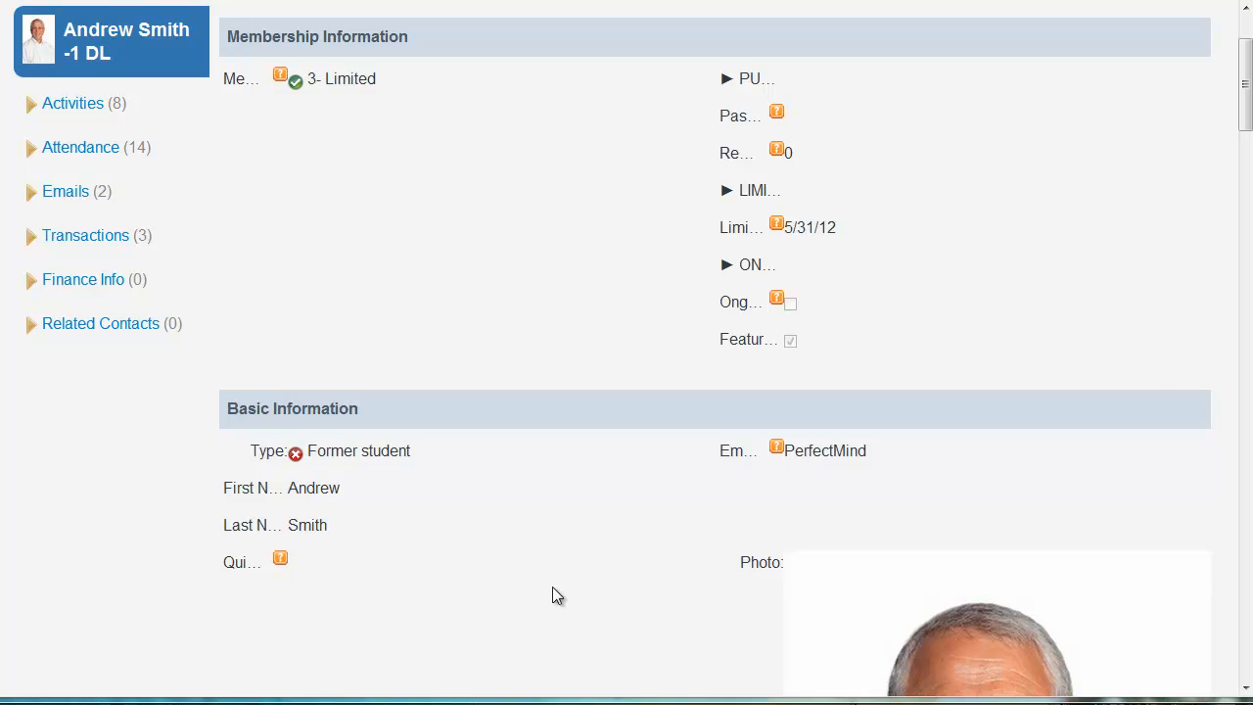
scroll(566, 596, "up", 2)
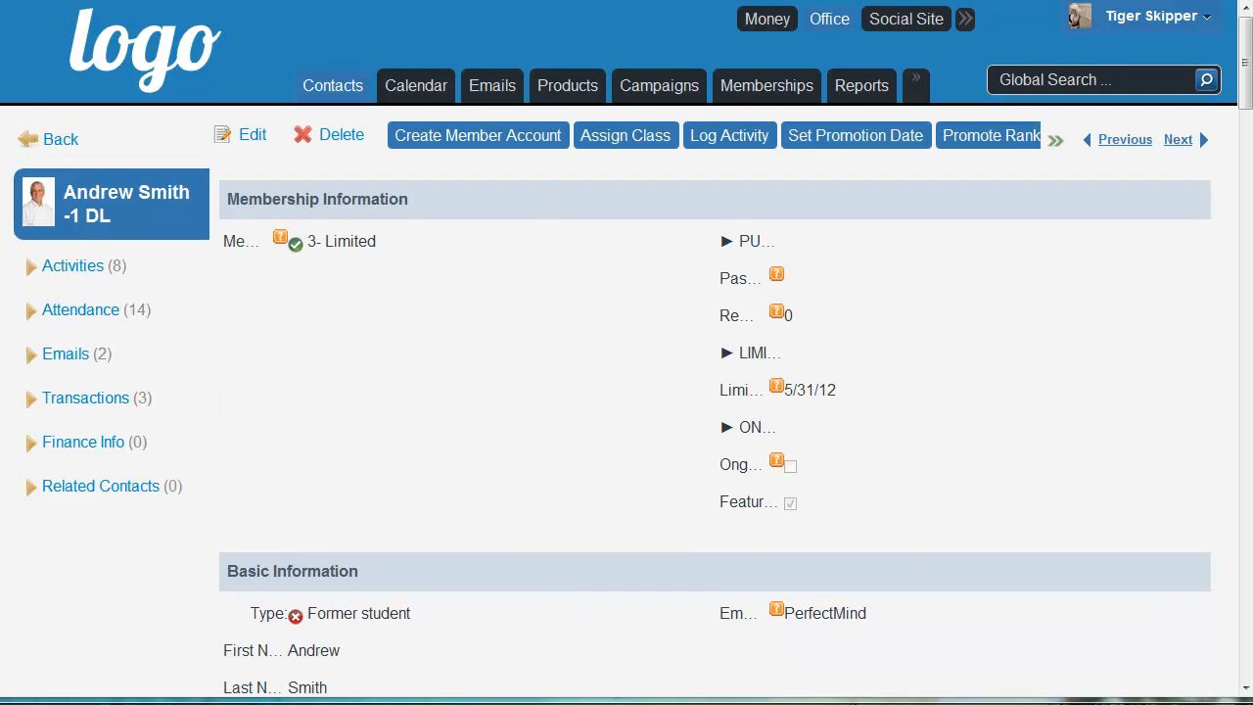
scroll(636, 506, "down", 10)
scroll(529, 649, "down", 2)
scroll(613, 509, "up", 15)
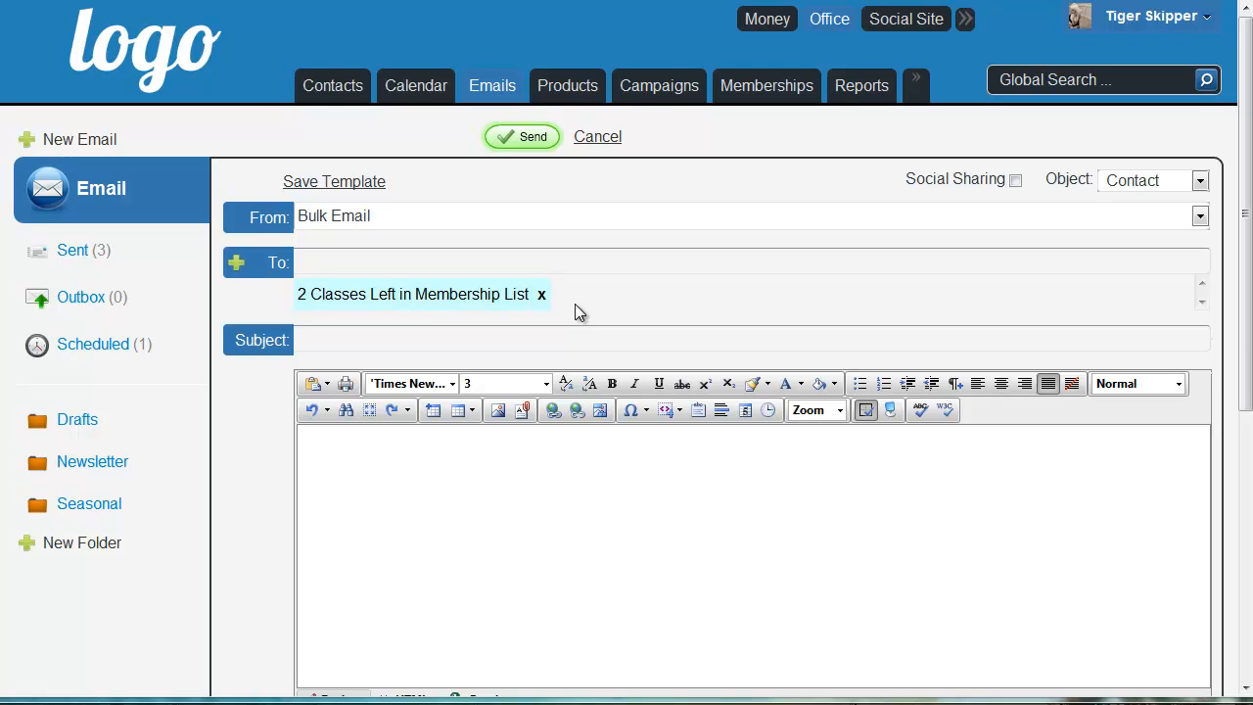
Select the Active Student List and the All Contacts with Email List among the email's recipient lists.
left_click(236, 262)
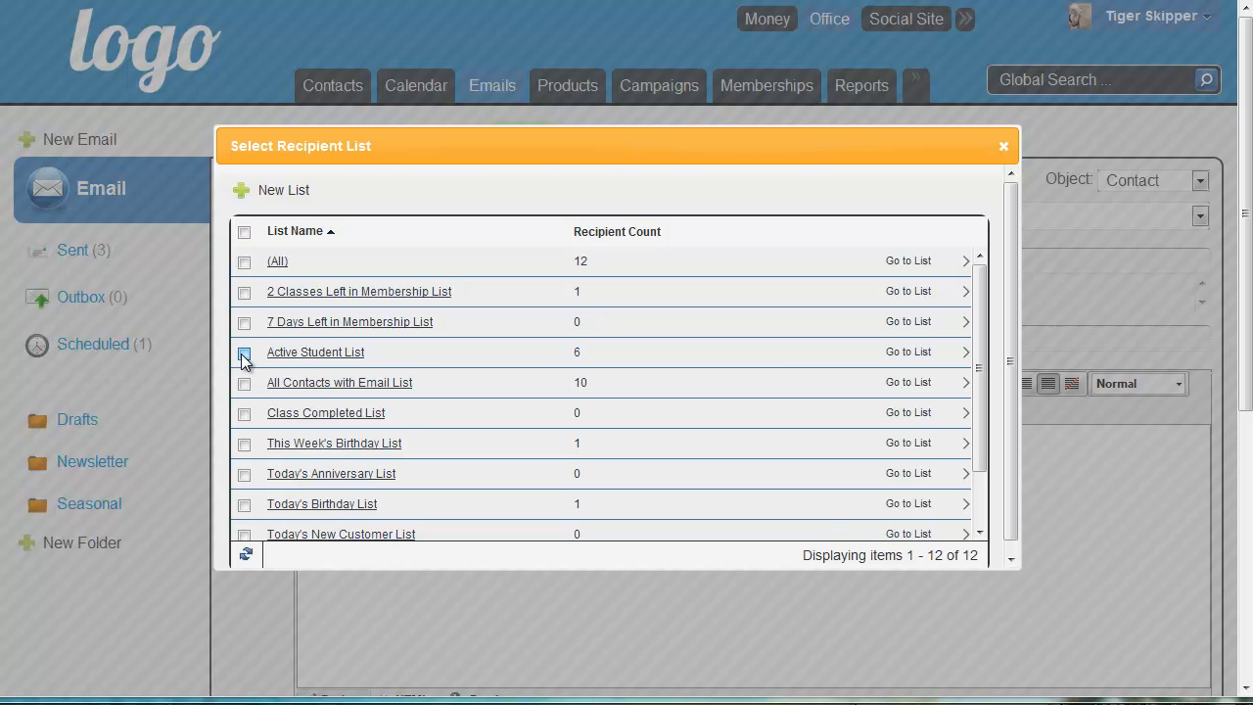
left_click(244, 355)
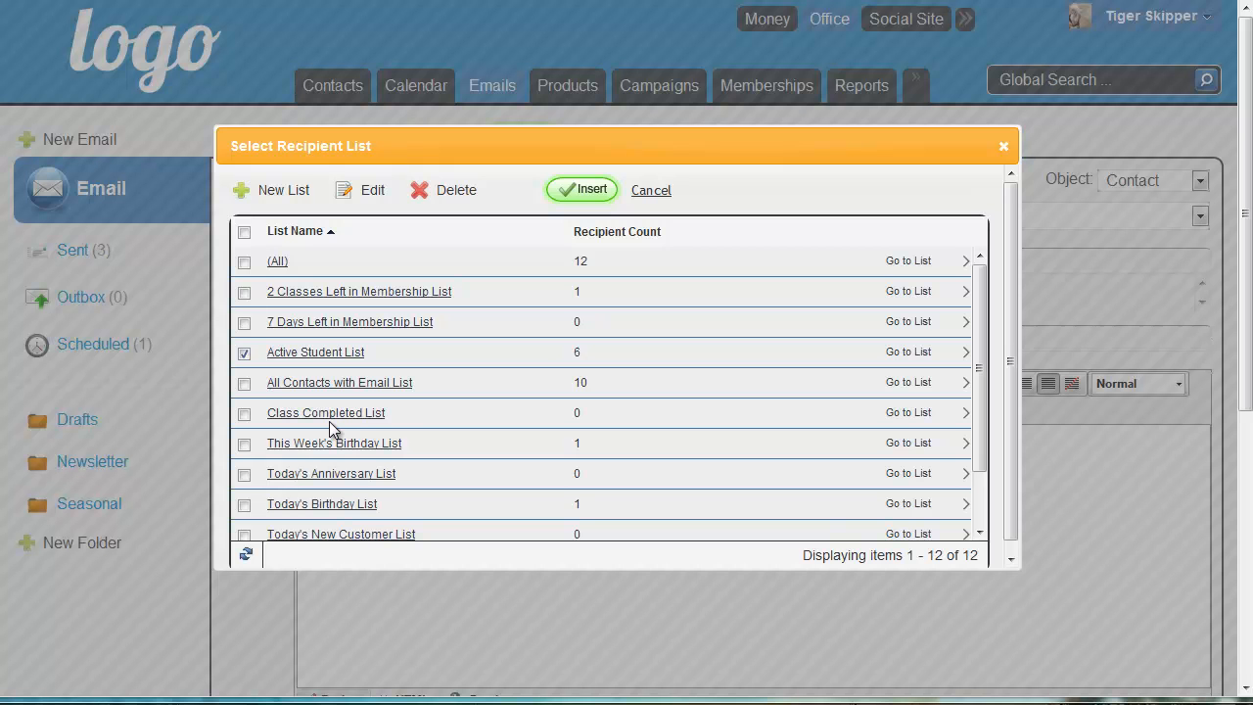
left_click(243, 383)
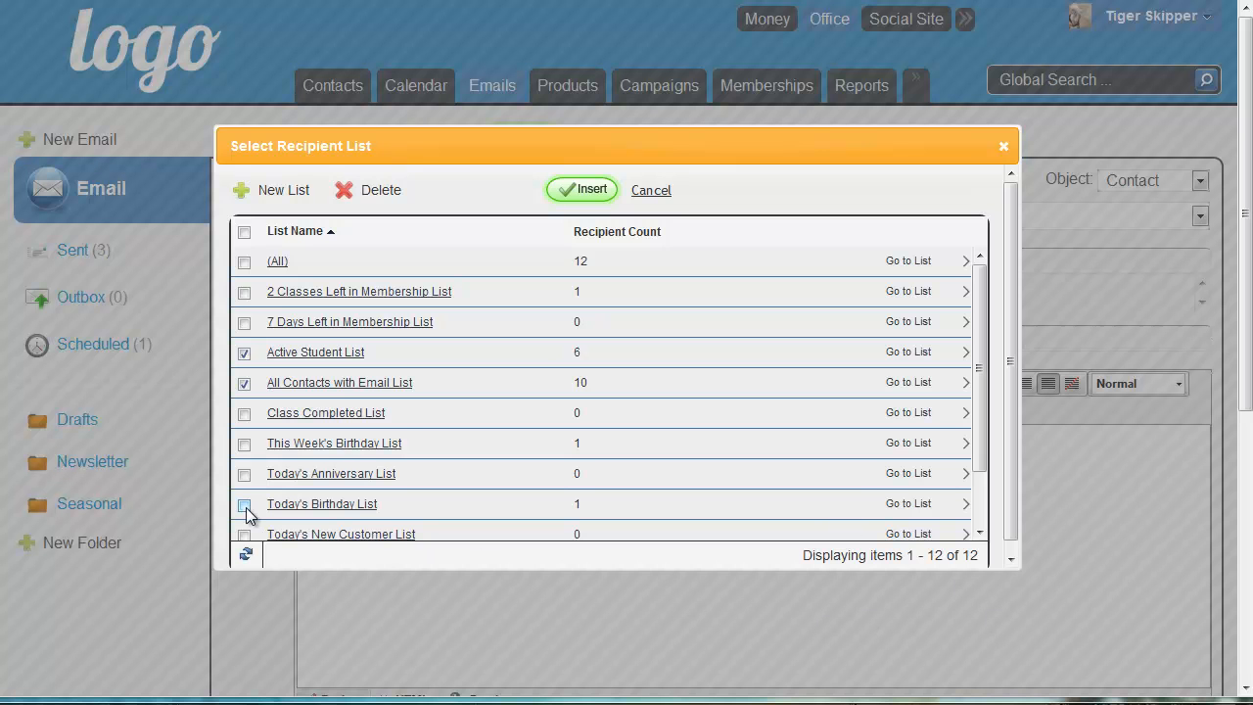
Start a new recipient list named Welcome, check the filter's object types, and keep Contact as the object.
left_click(266, 193)
left_click(329, 163)
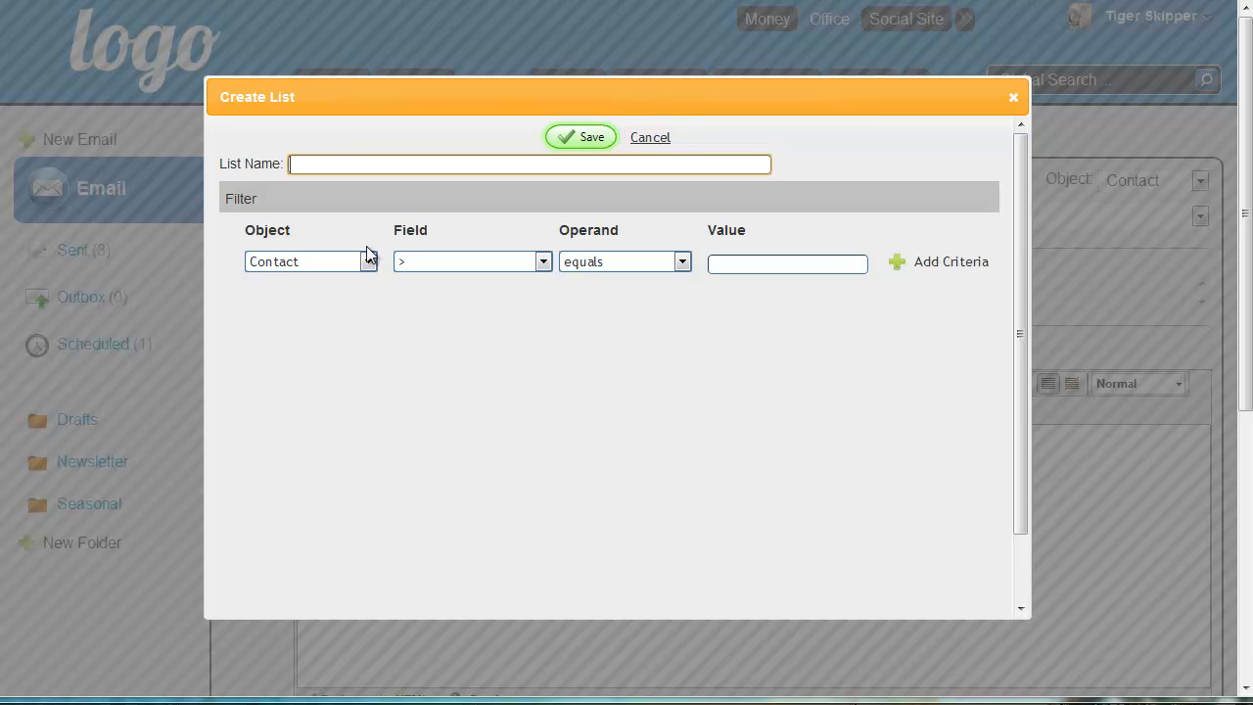
type("Welcome")
left_click(285, 261)
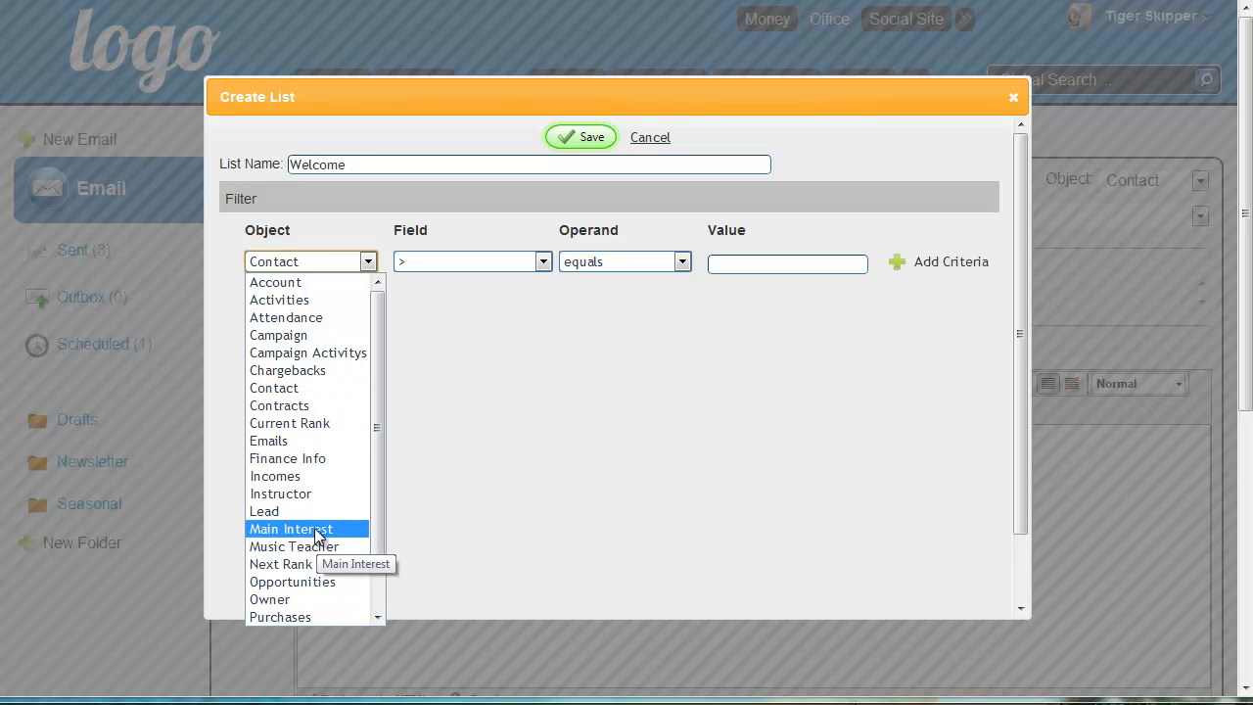
left_click(602, 384)
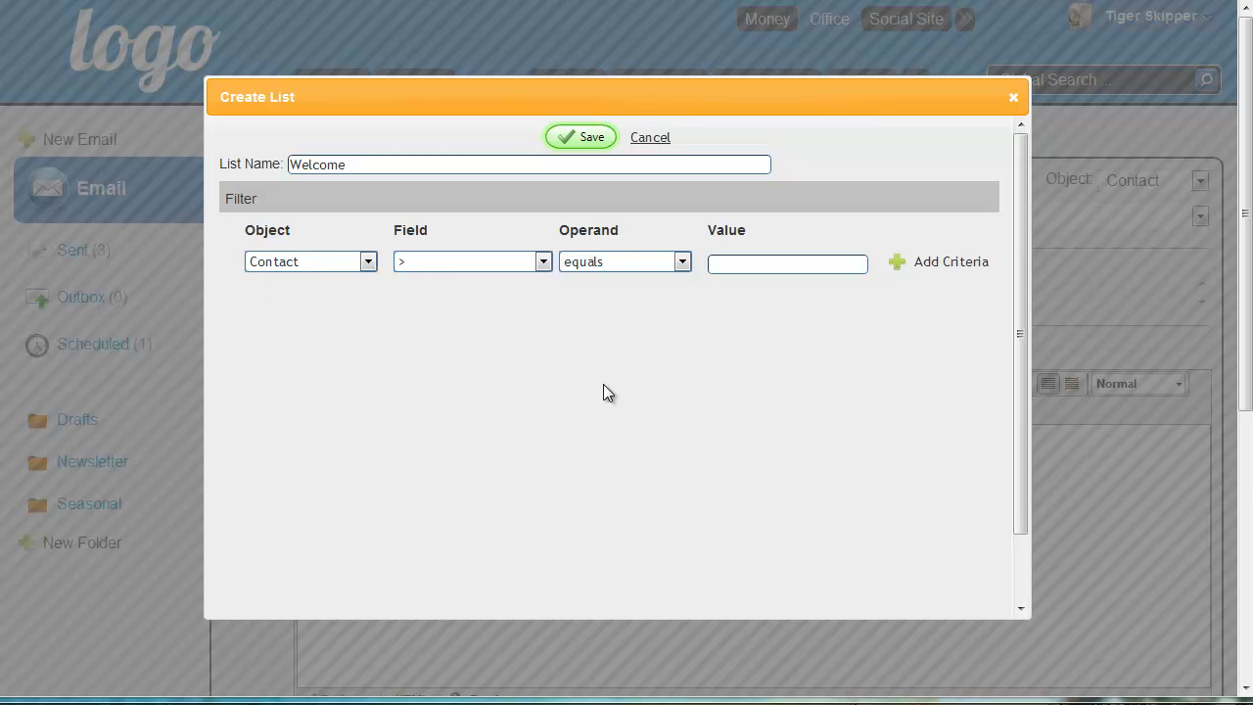
Look through the Contact fields available for the Welcome list's filter and choose Created Date.
left_click(467, 262)
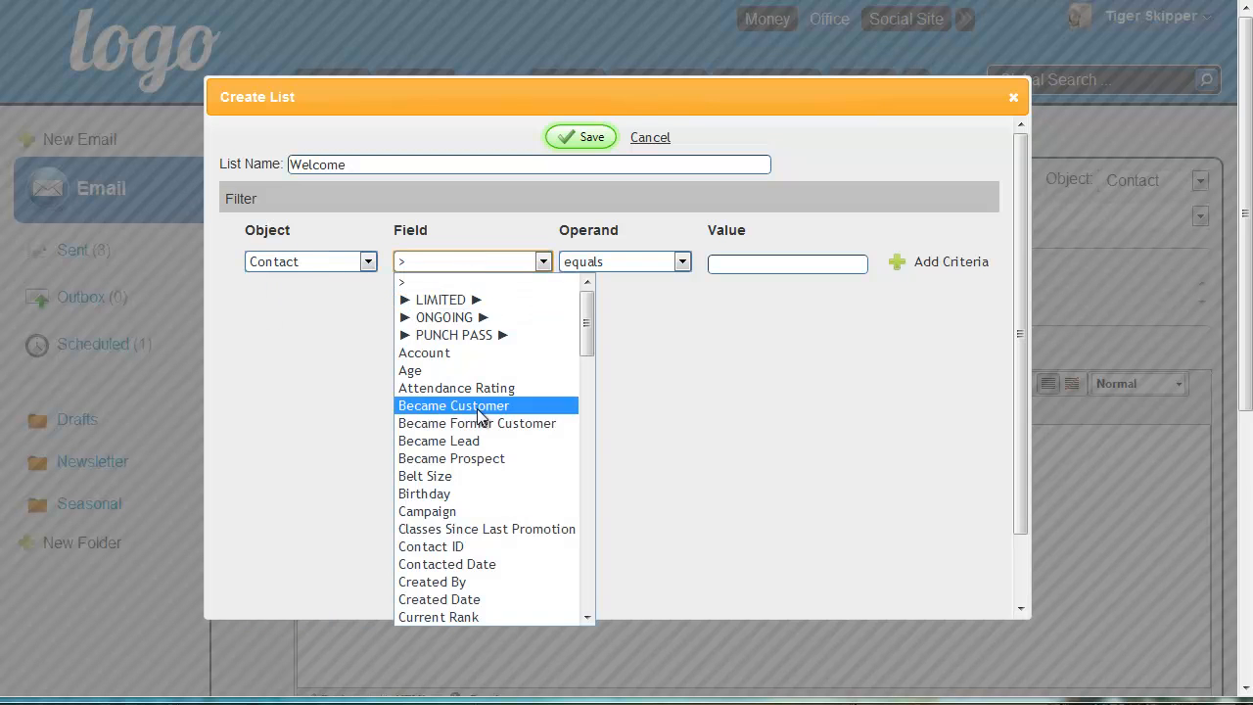
scroll(462, 442, "down", 10)
scroll(465, 448, "down", 3)
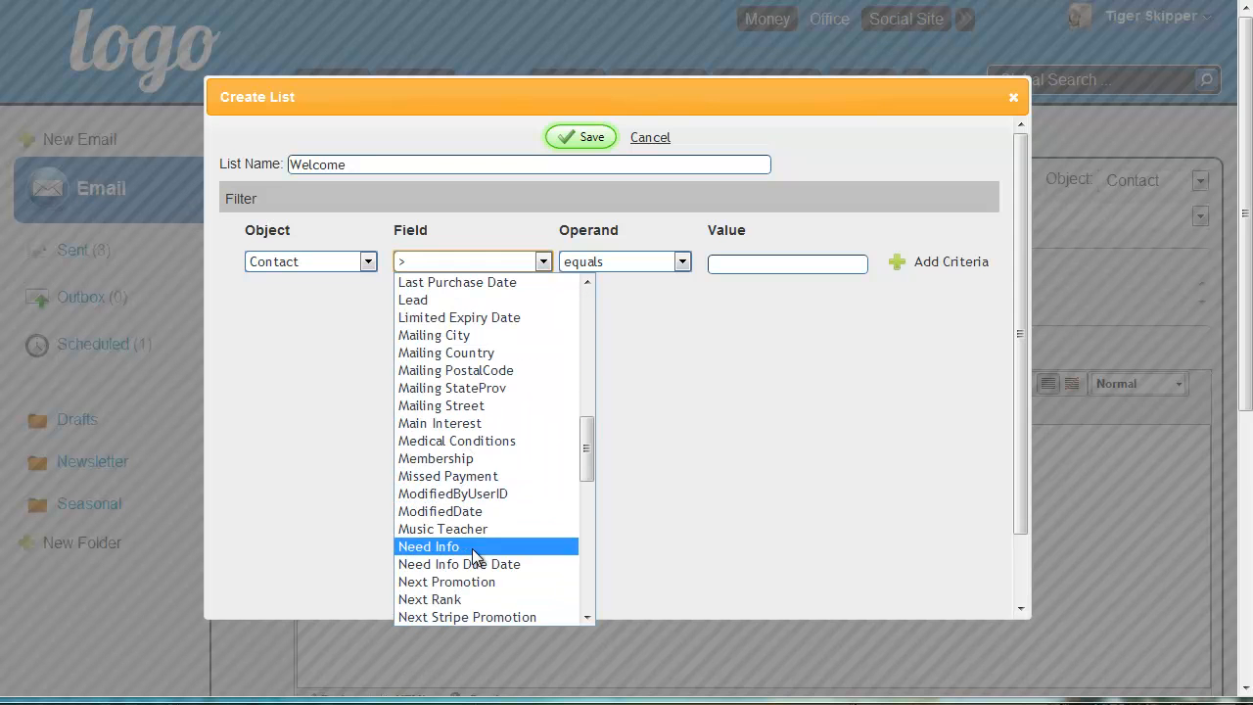
scroll(478, 567, "down", 3)
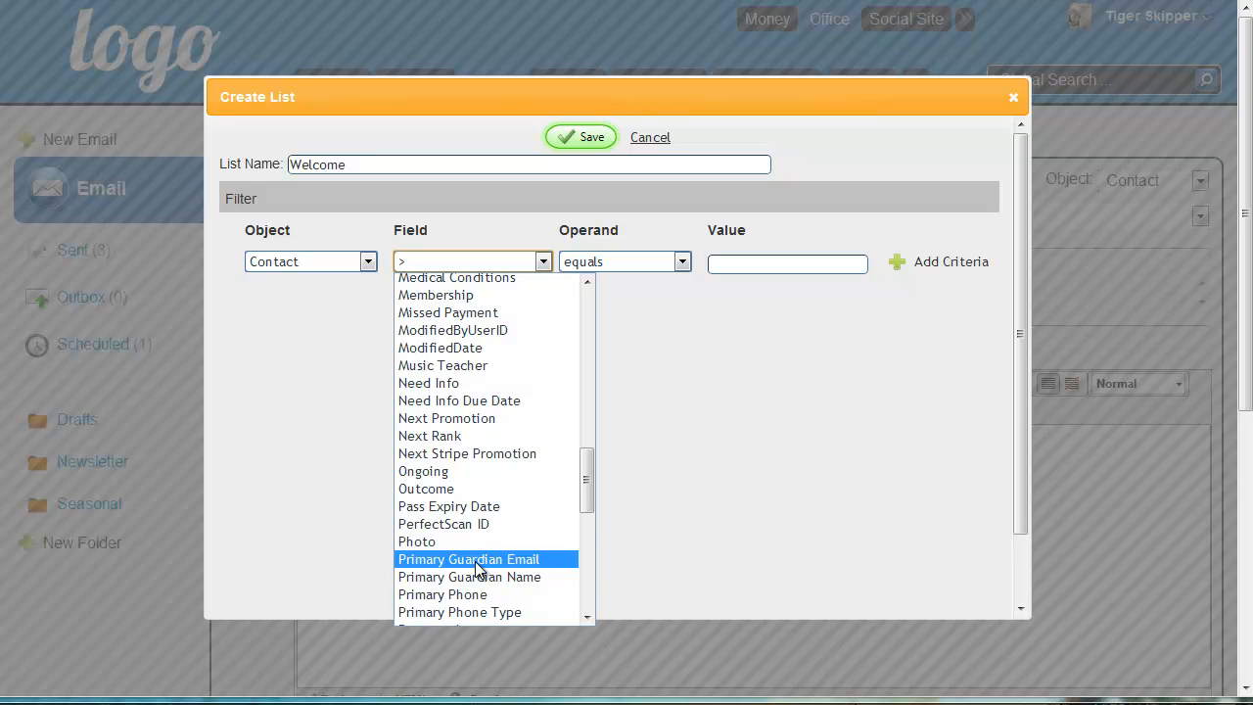
scroll(470, 504, "up", 6)
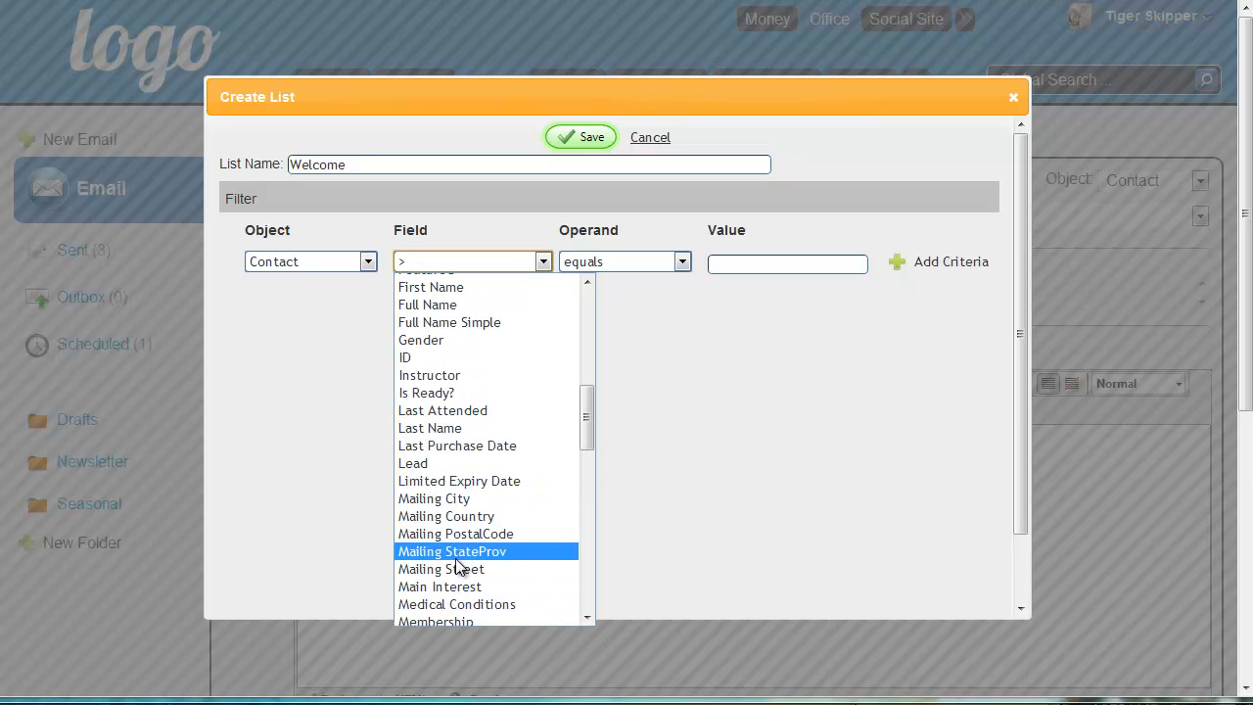
scroll(468, 553, "up", 8)
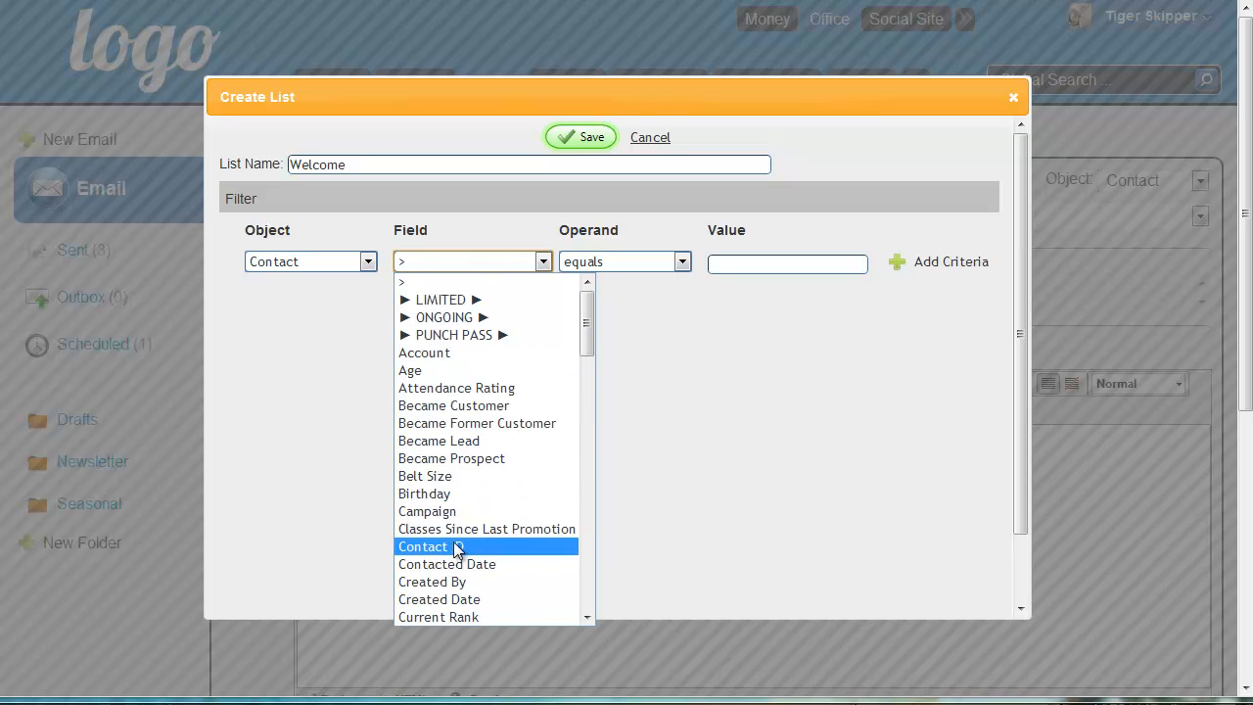
left_click(480, 603)
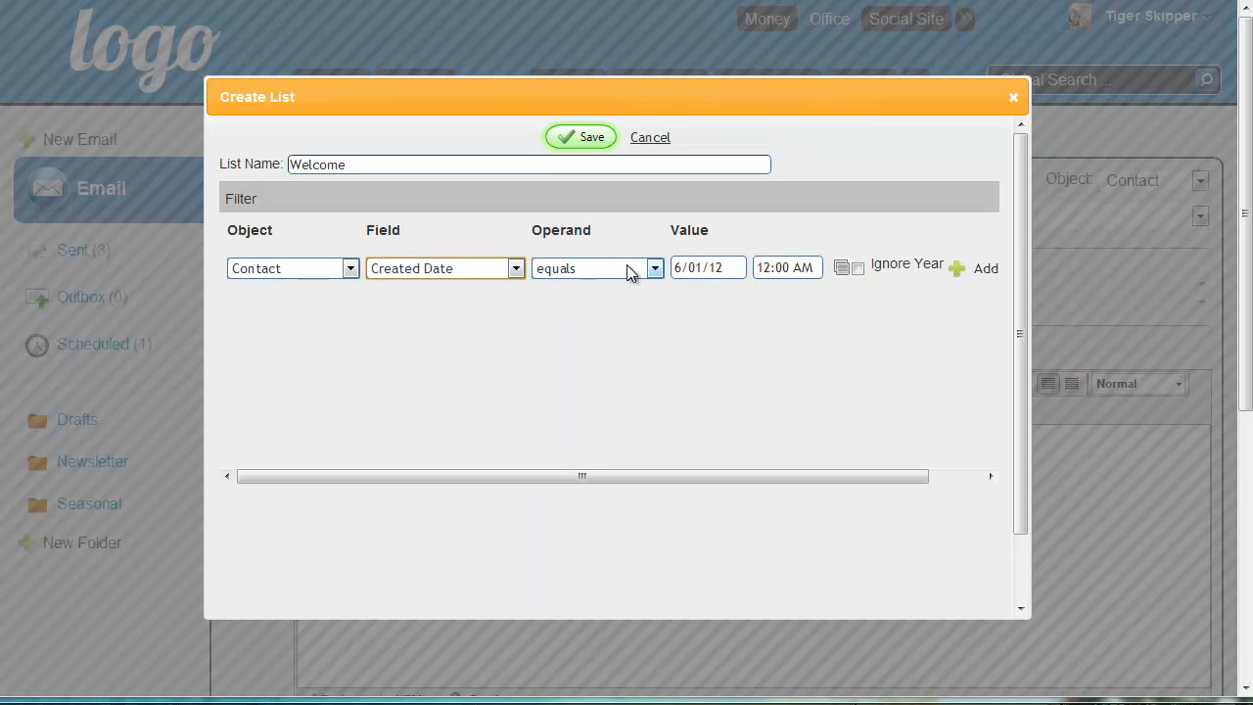
double_click(593, 231)
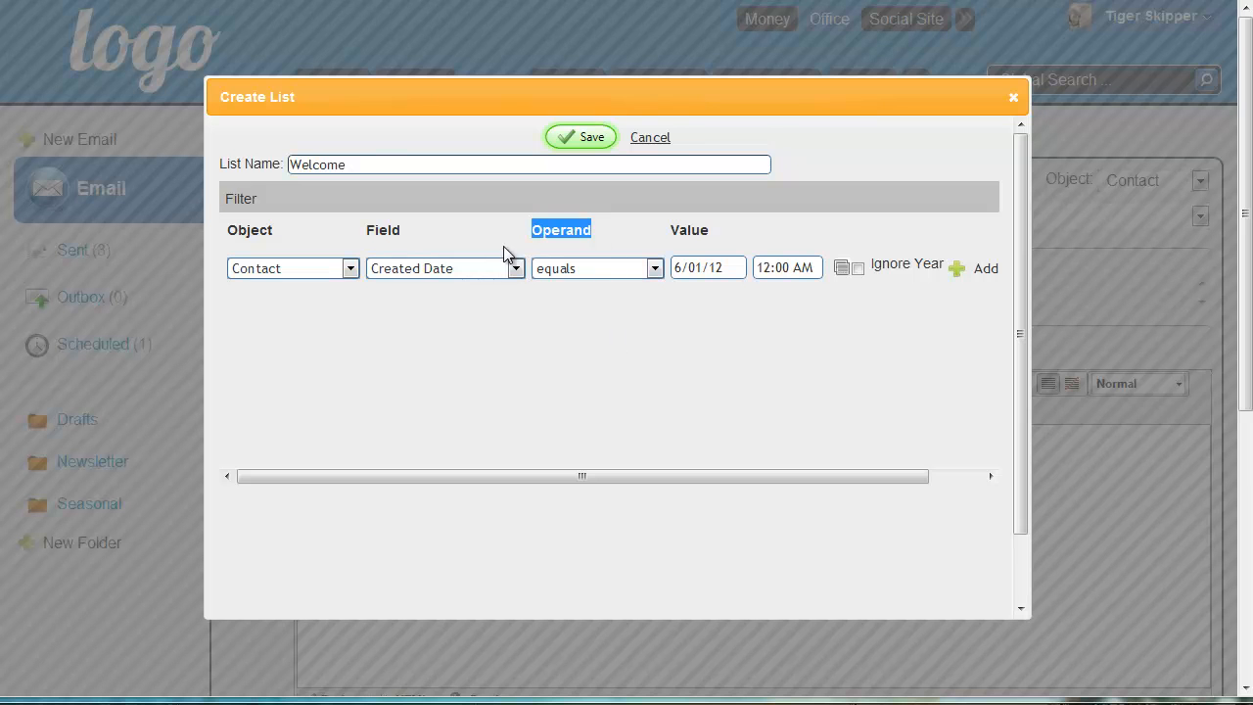
left_click_drag(362, 229, 428, 225)
left_click(426, 254)
left_click_drag(712, 225, 670, 229)
left_click(700, 362)
Try the less than operand on the Created Date filter and set the operand back to equals.
left_click(551, 272)
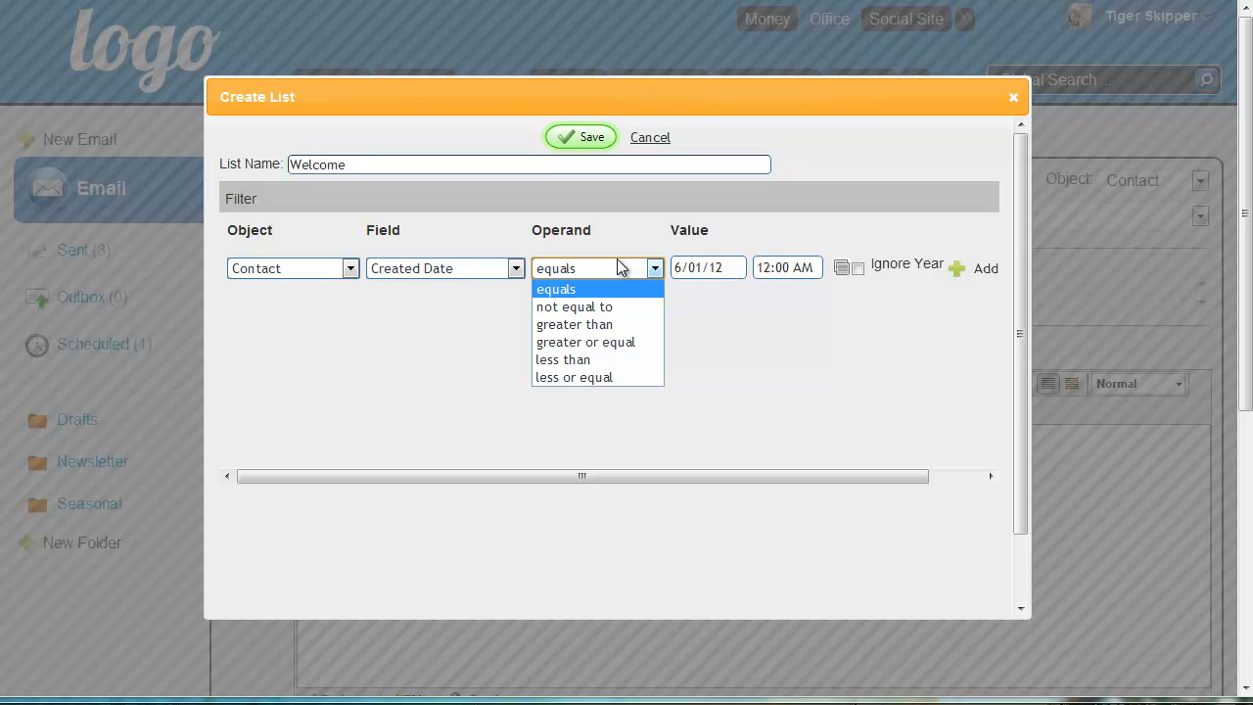
left_click(618, 360)
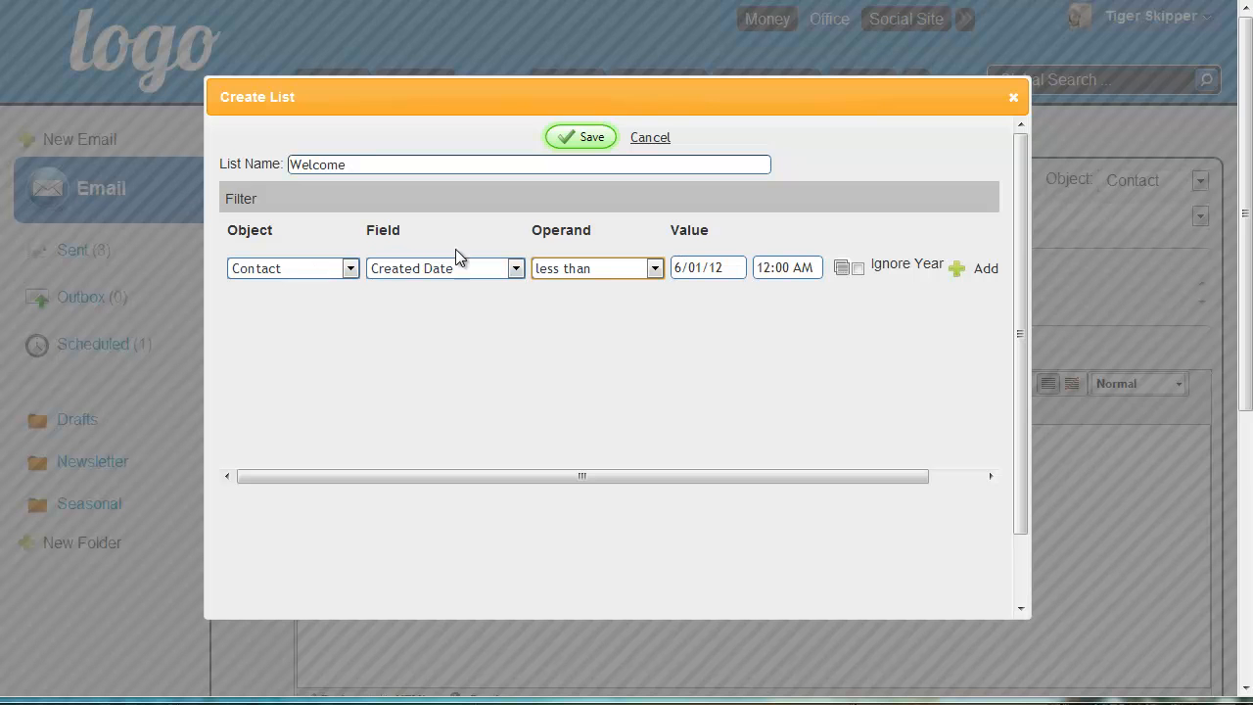
left_click(579, 271)
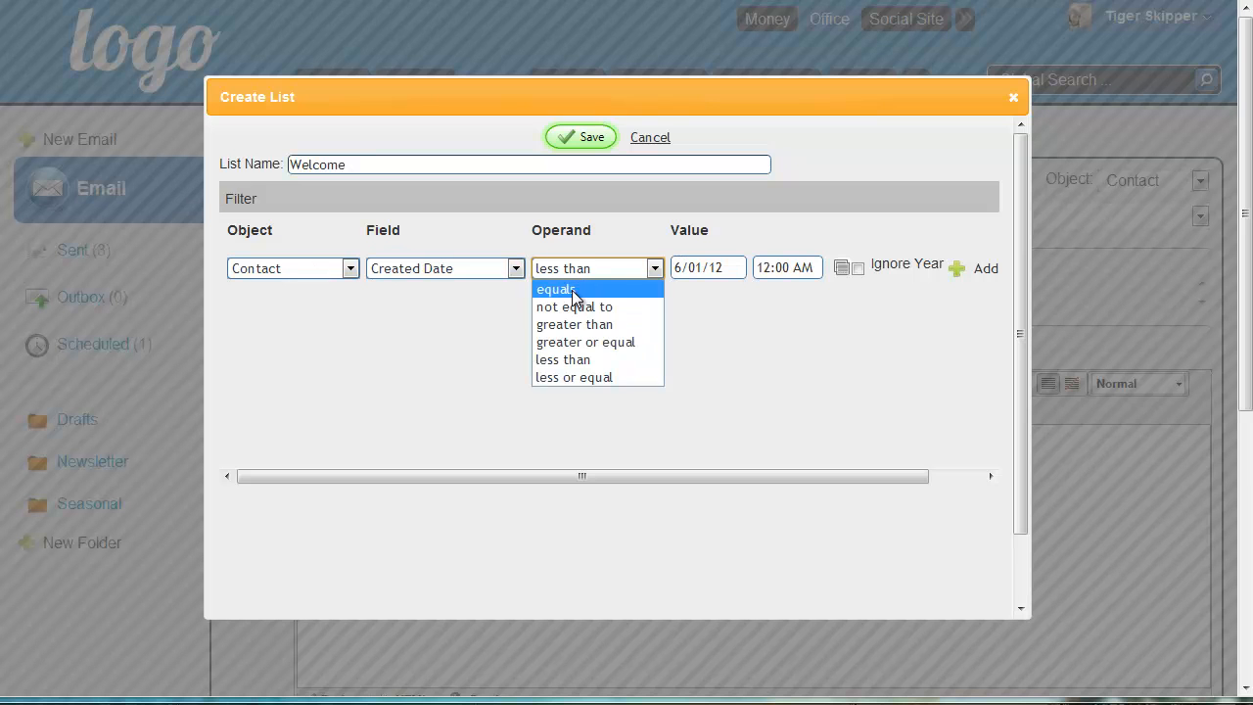
left_click(574, 290)
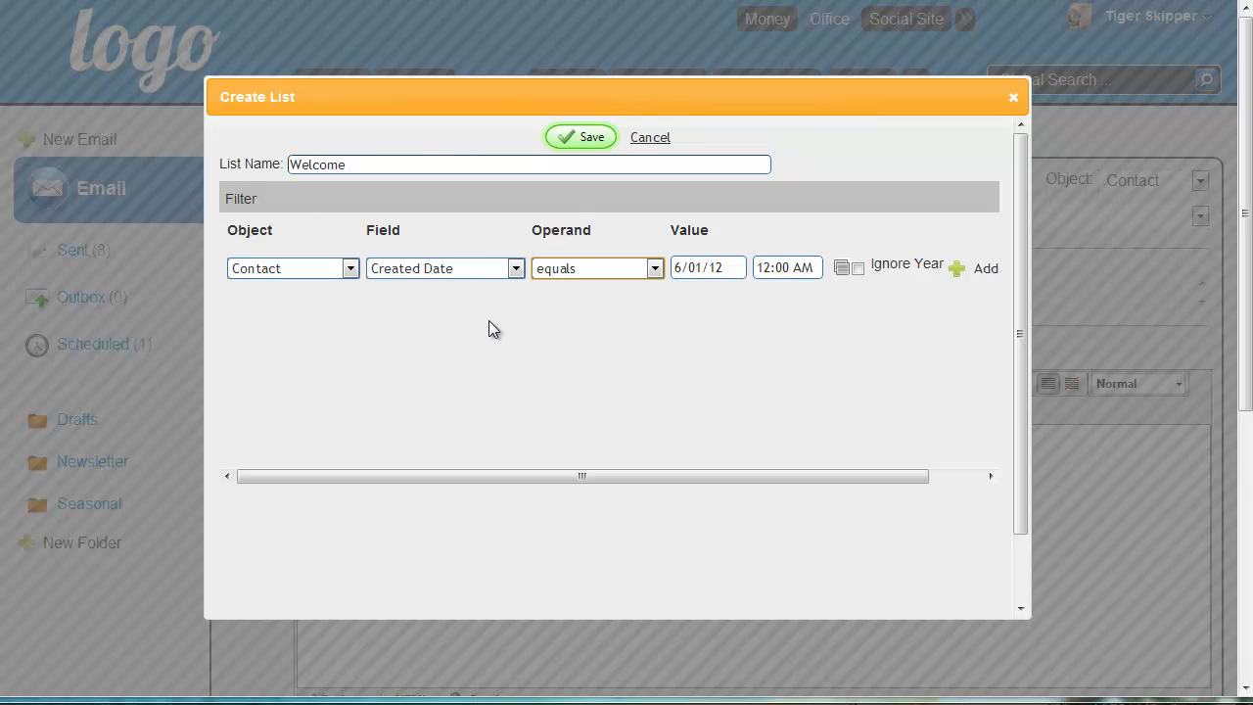
Look through the relative date options, set the Created Date filter's value to TODAY, and add it as a criterion.
left_click(841, 269)
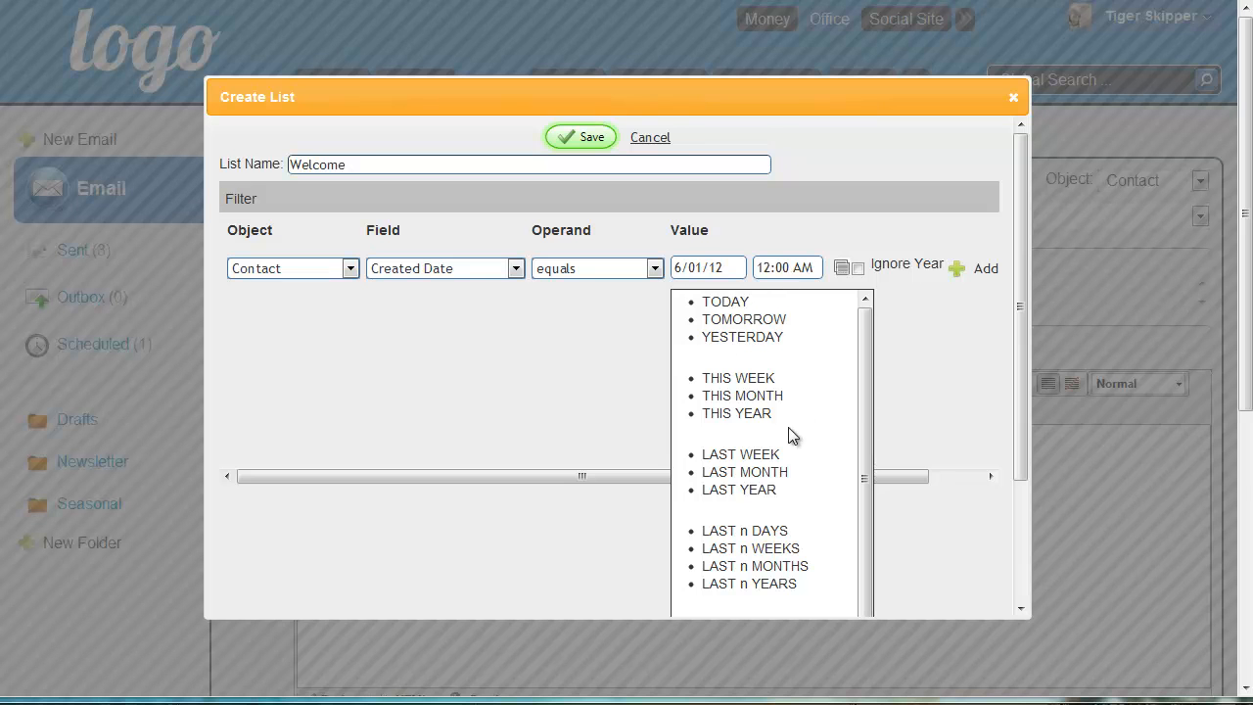
scroll(793, 376, "down", 3)
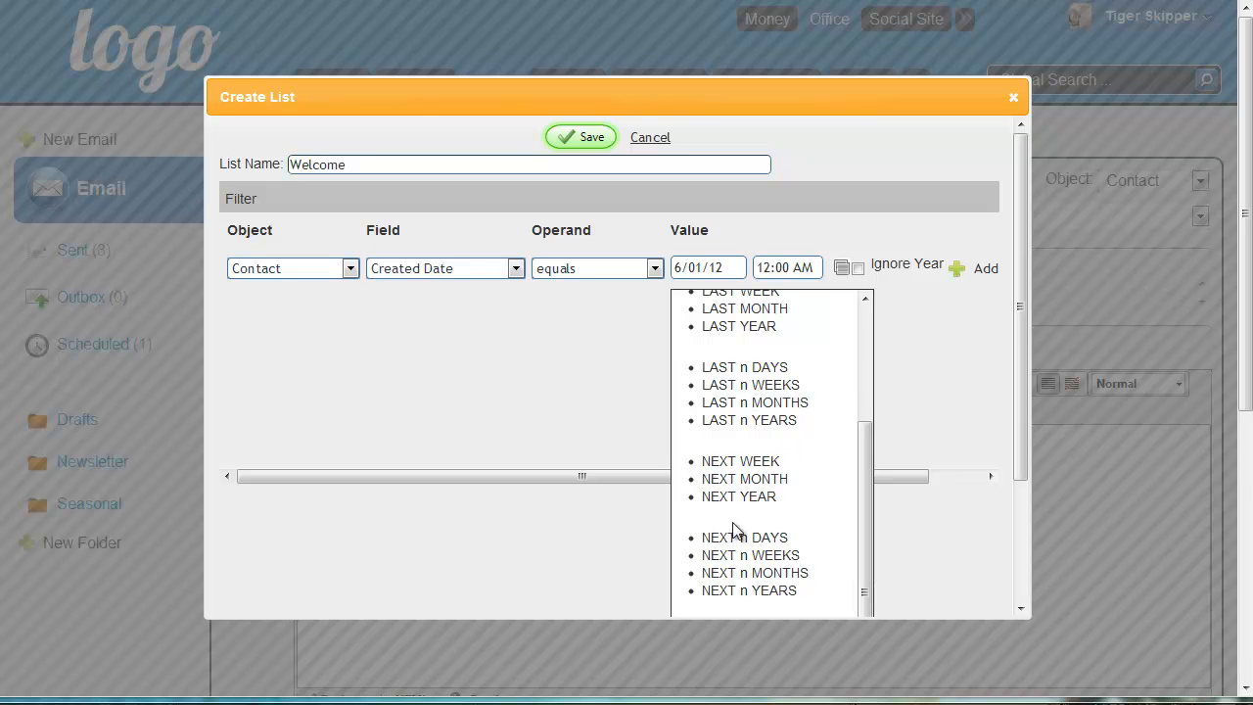
scroll(761, 514, "down", 4)
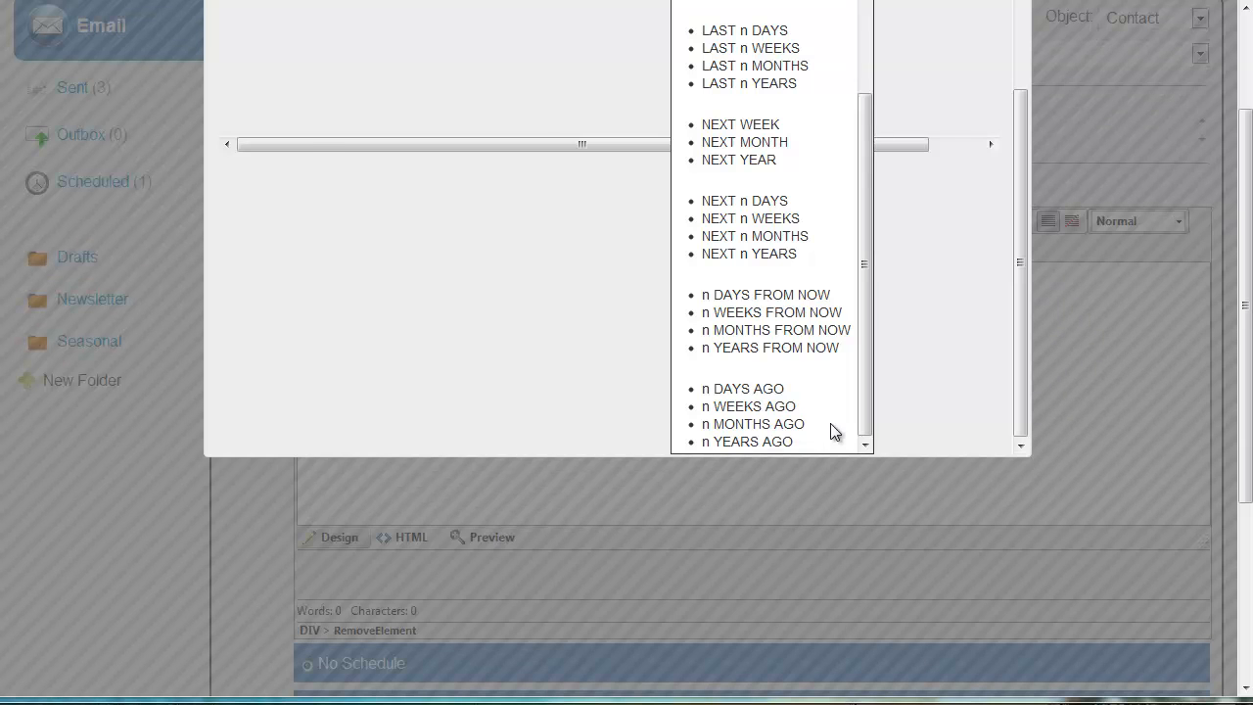
scroll(852, 427, "up", 4)
scroll(736, 358, "up", 3)
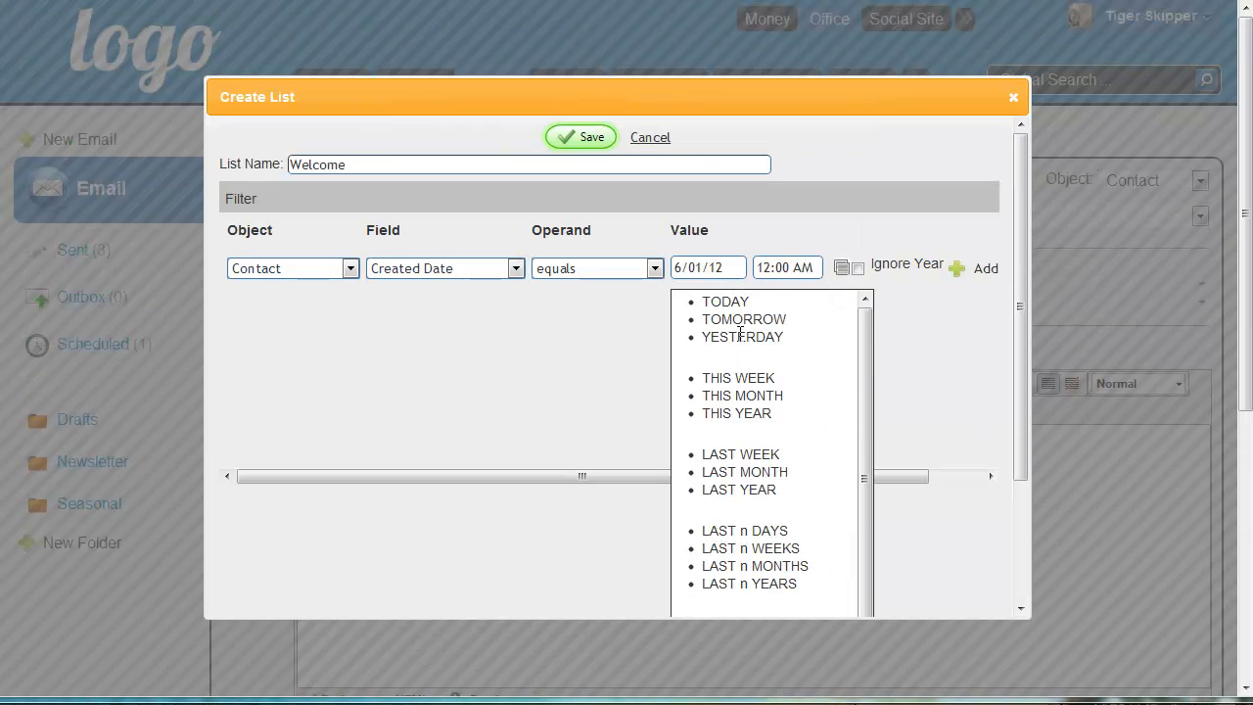
left_click(740, 303)
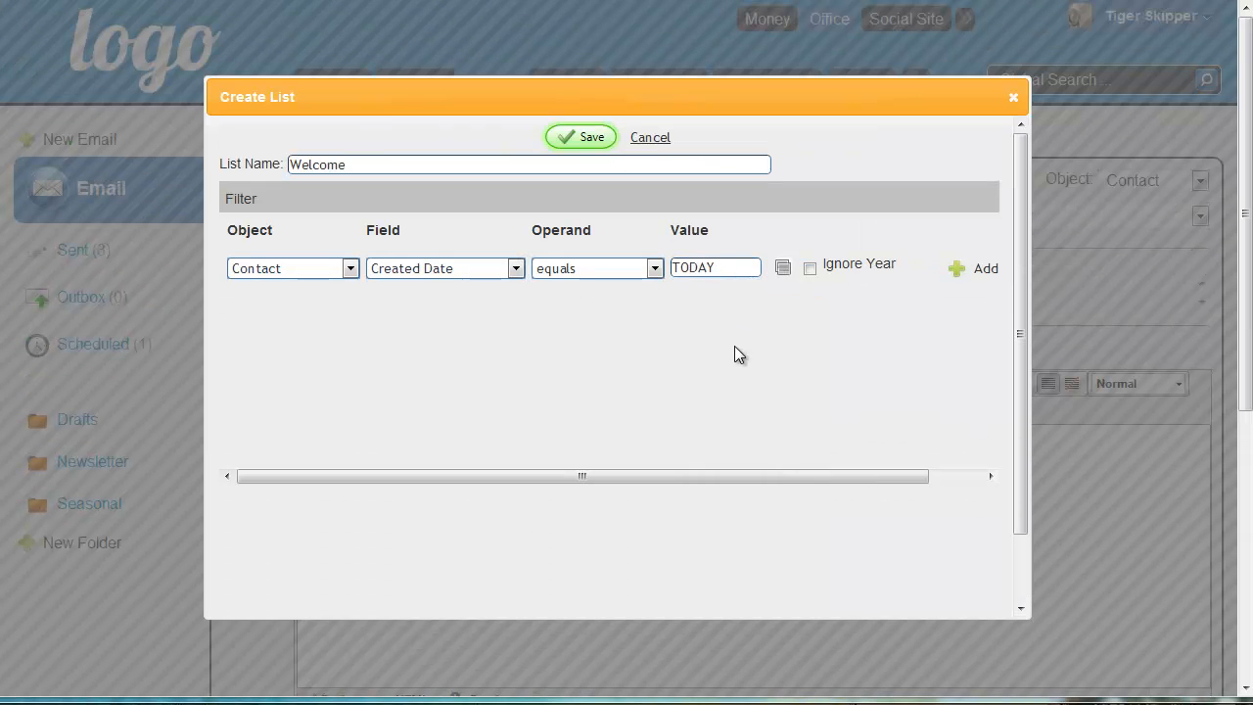
left_click(977, 272)
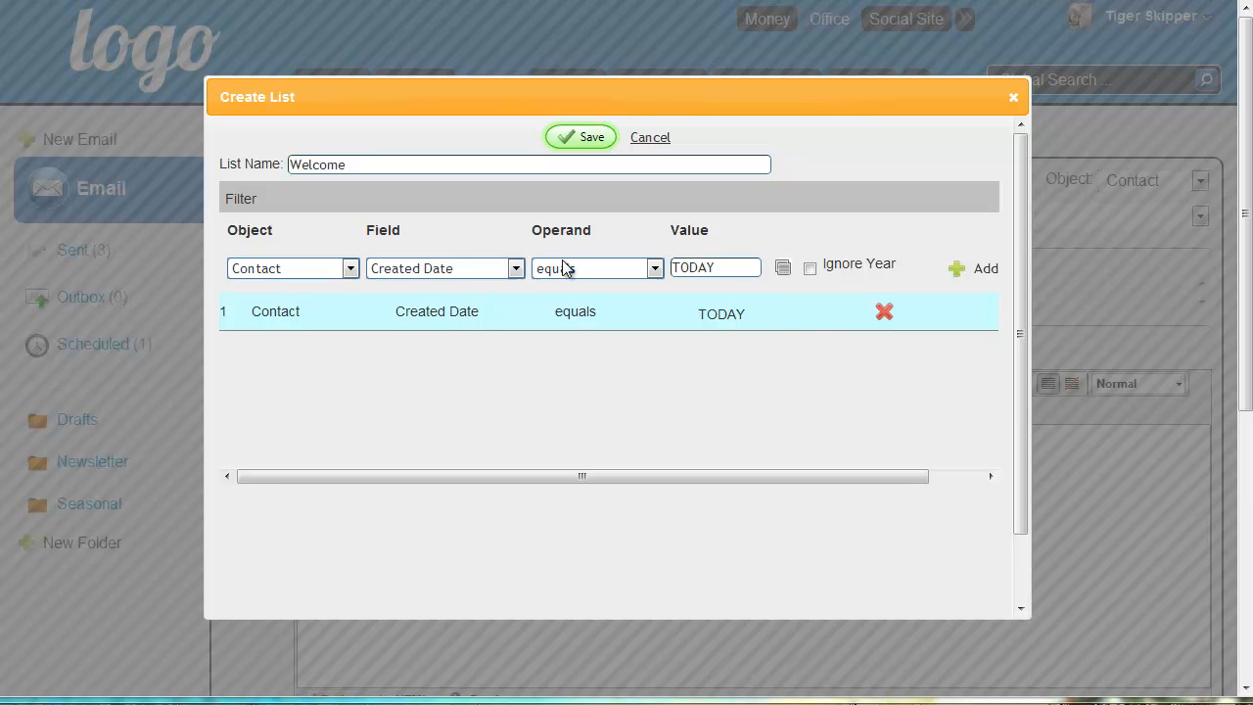
Add a second filter criterion where the Campaign Name contains website.
left_click(307, 269)
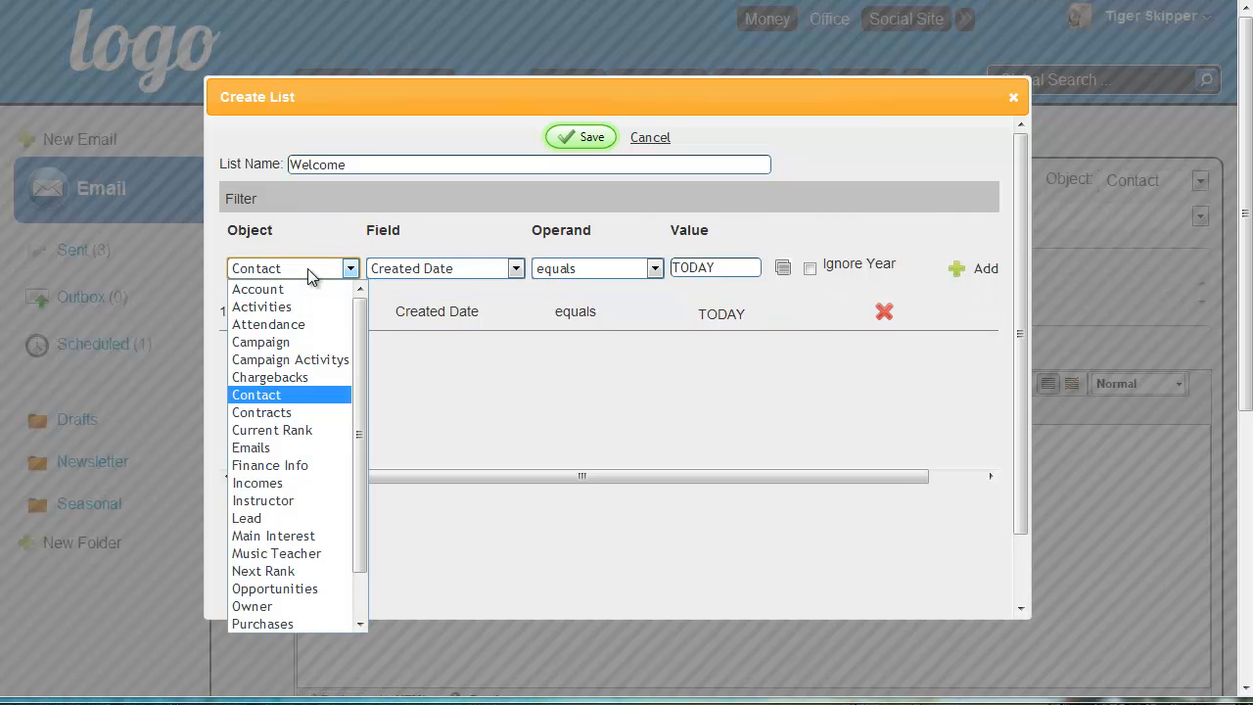
left_click(267, 341)
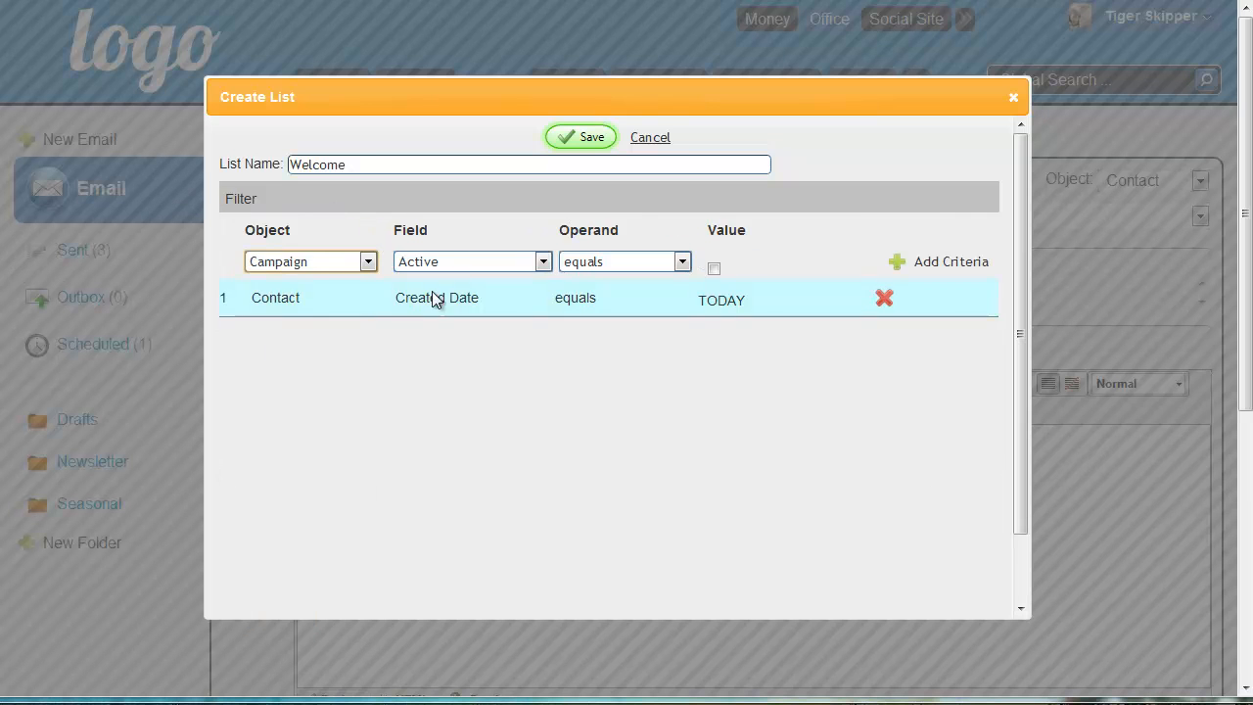
left_click(459, 259)
left_click(458, 494)
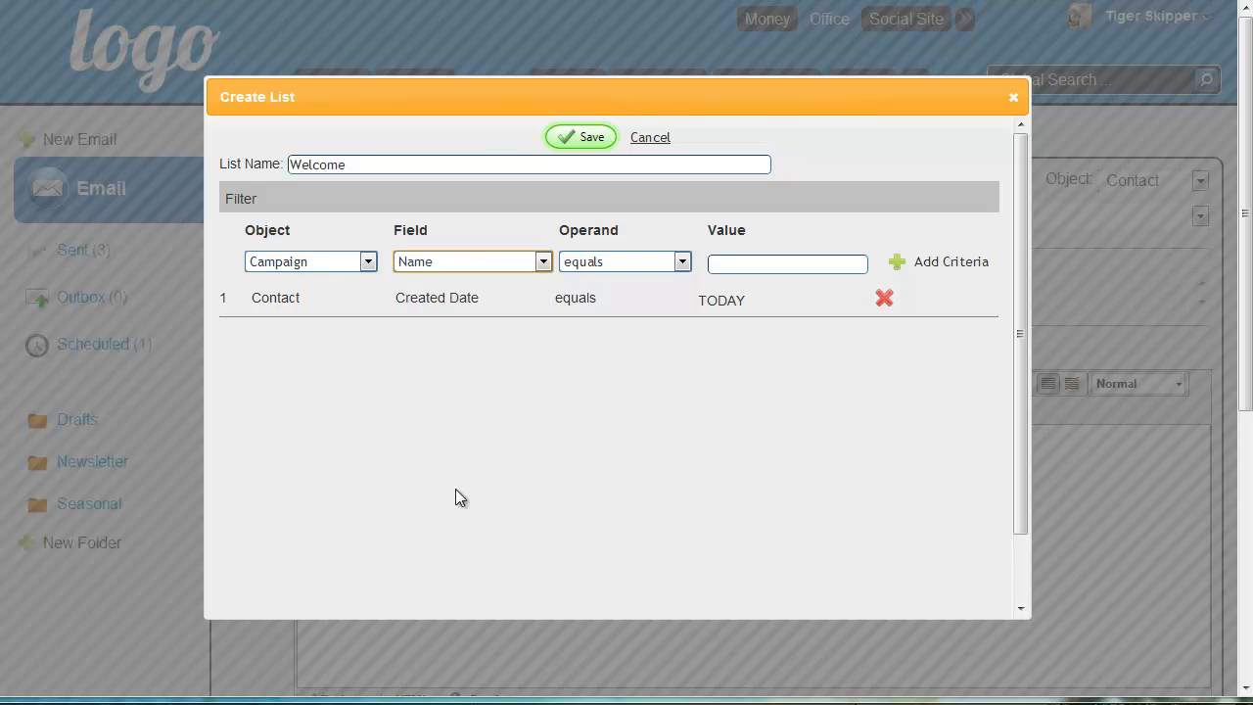
left_click(776, 264)
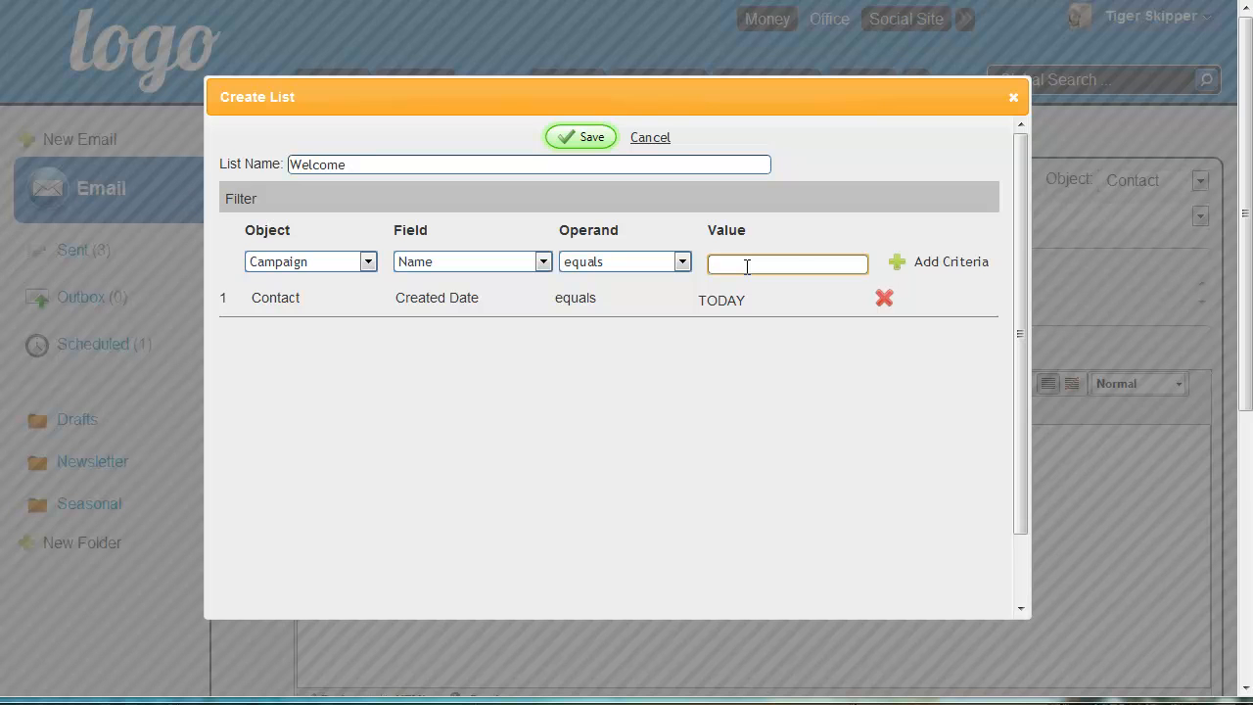
left_click(682, 261)
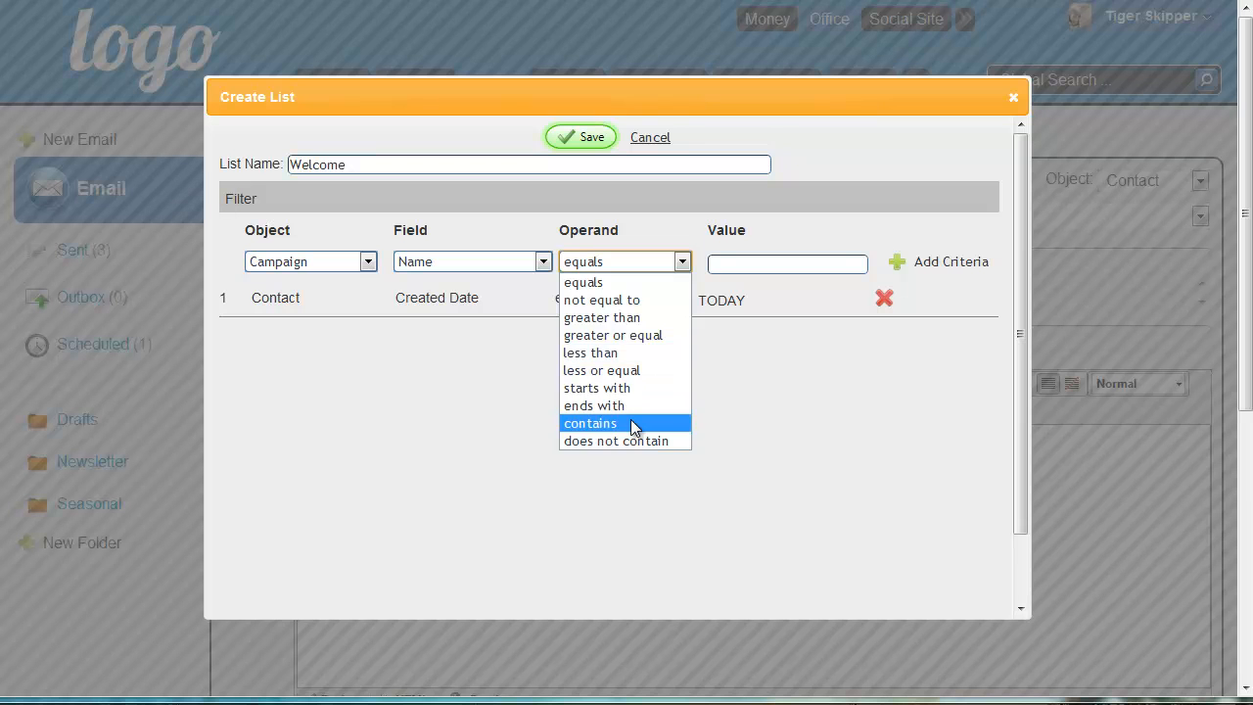
left_click(638, 424)
left_click(723, 260)
type("website")
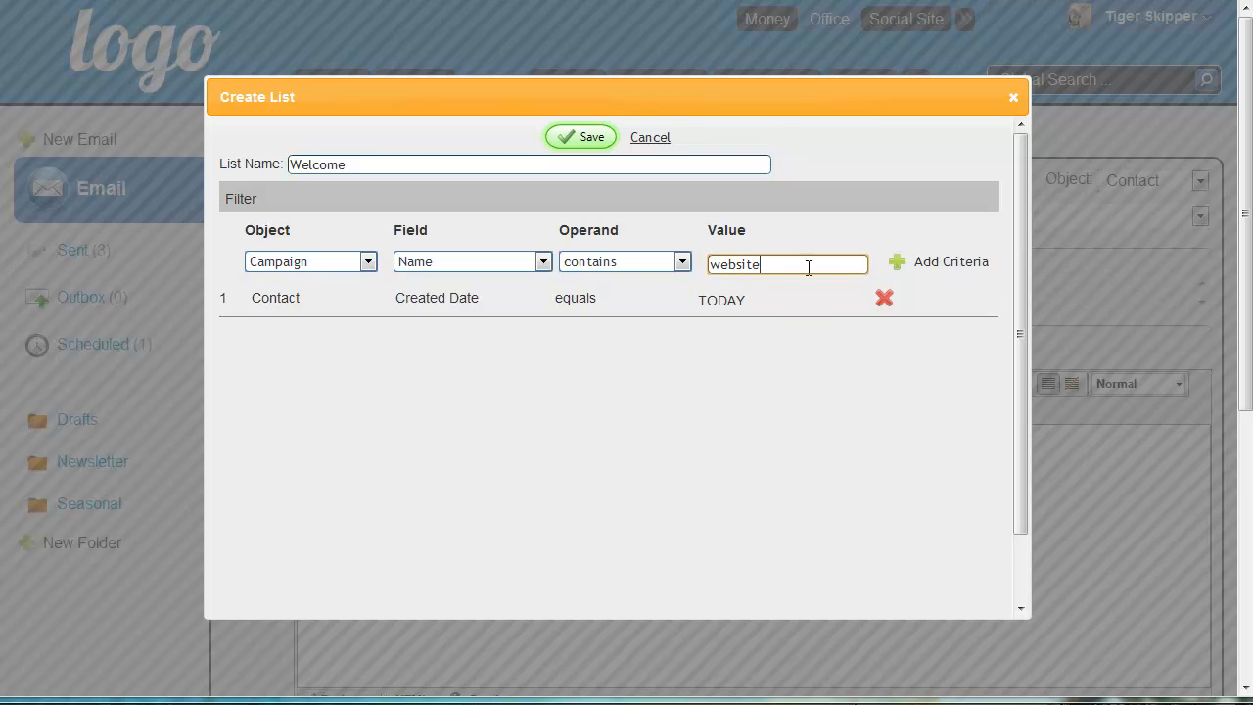
left_click(975, 262)
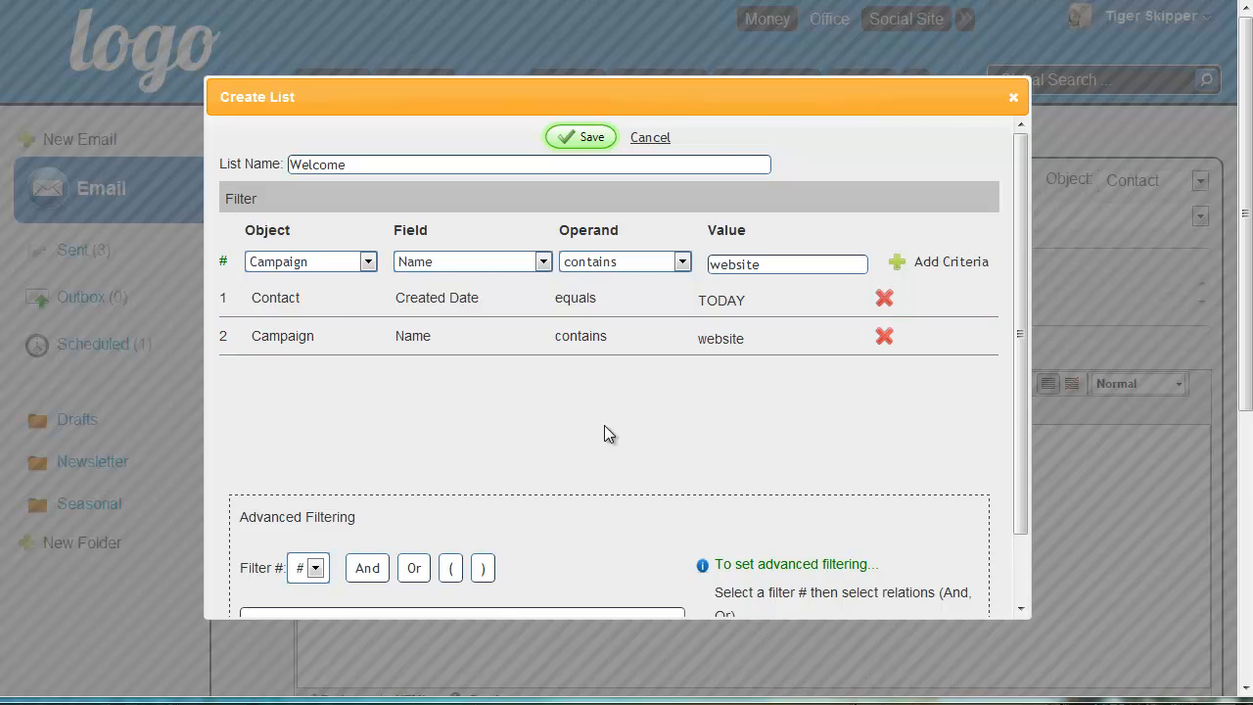
Append or to the advanced filtering expression and add a third criterion where the Campaign Name contains smo.
scroll(599, 430, "down", 3)
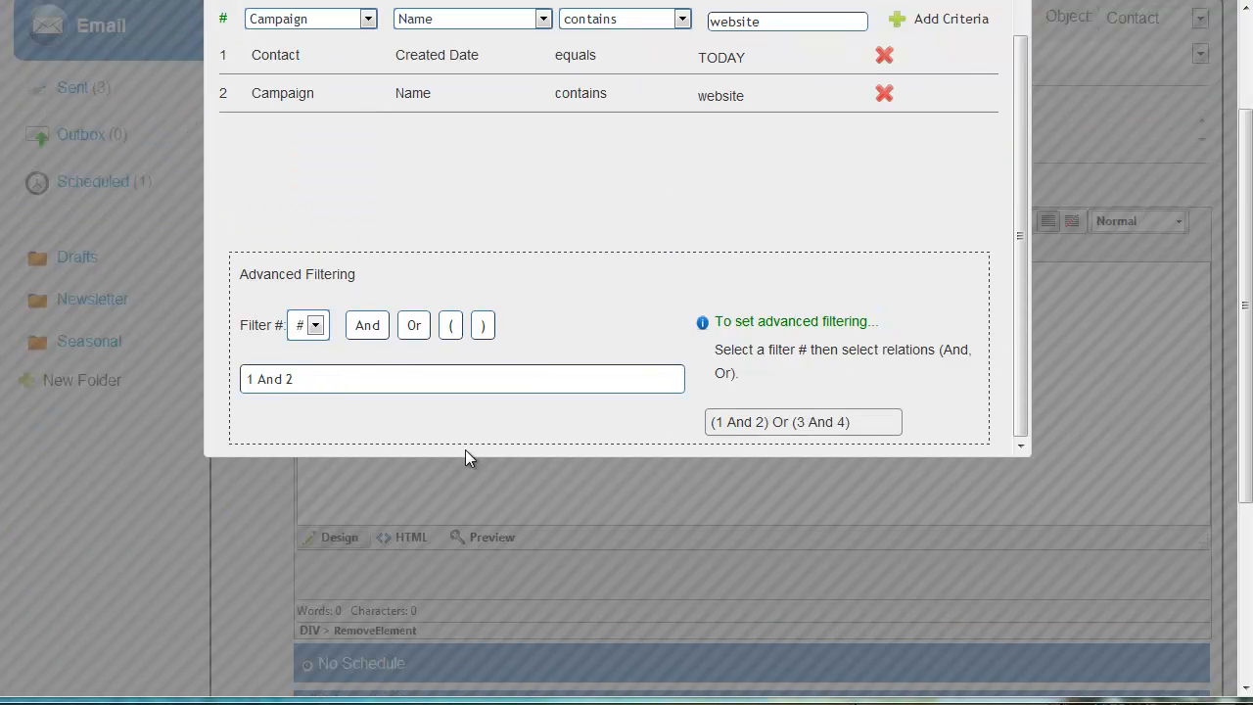
scroll(421, 512, "up", 2)
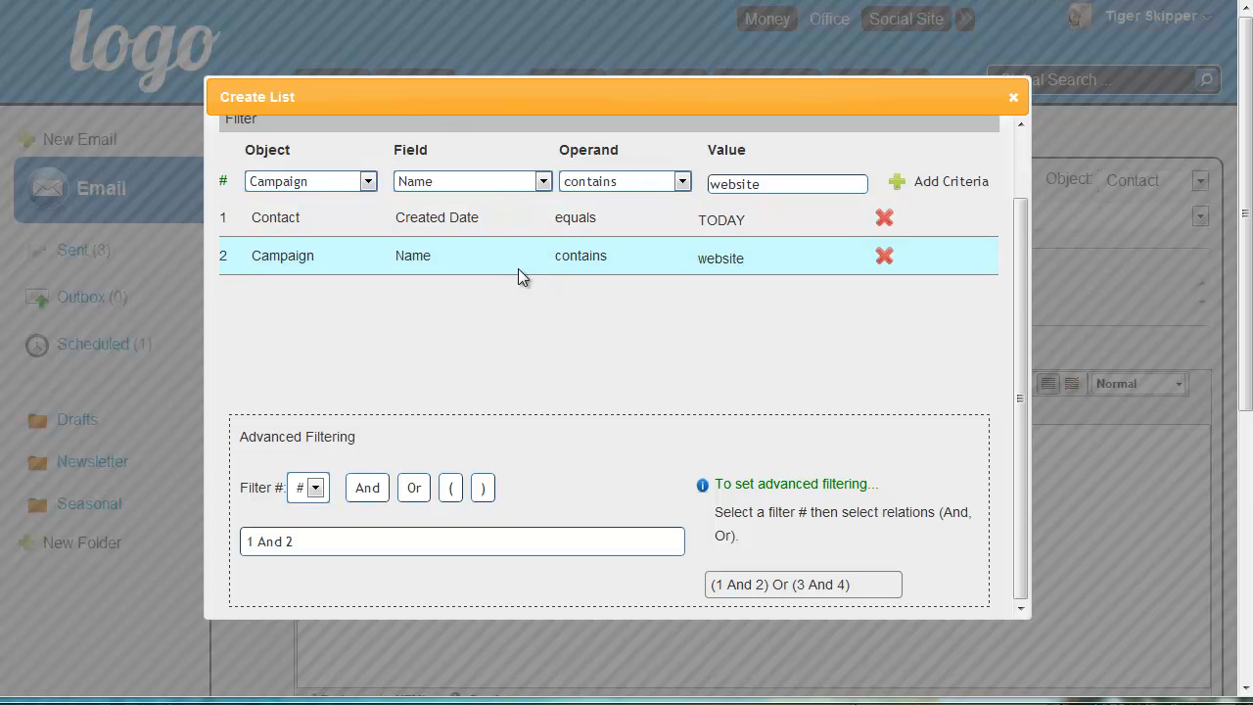
left_click(354, 545)
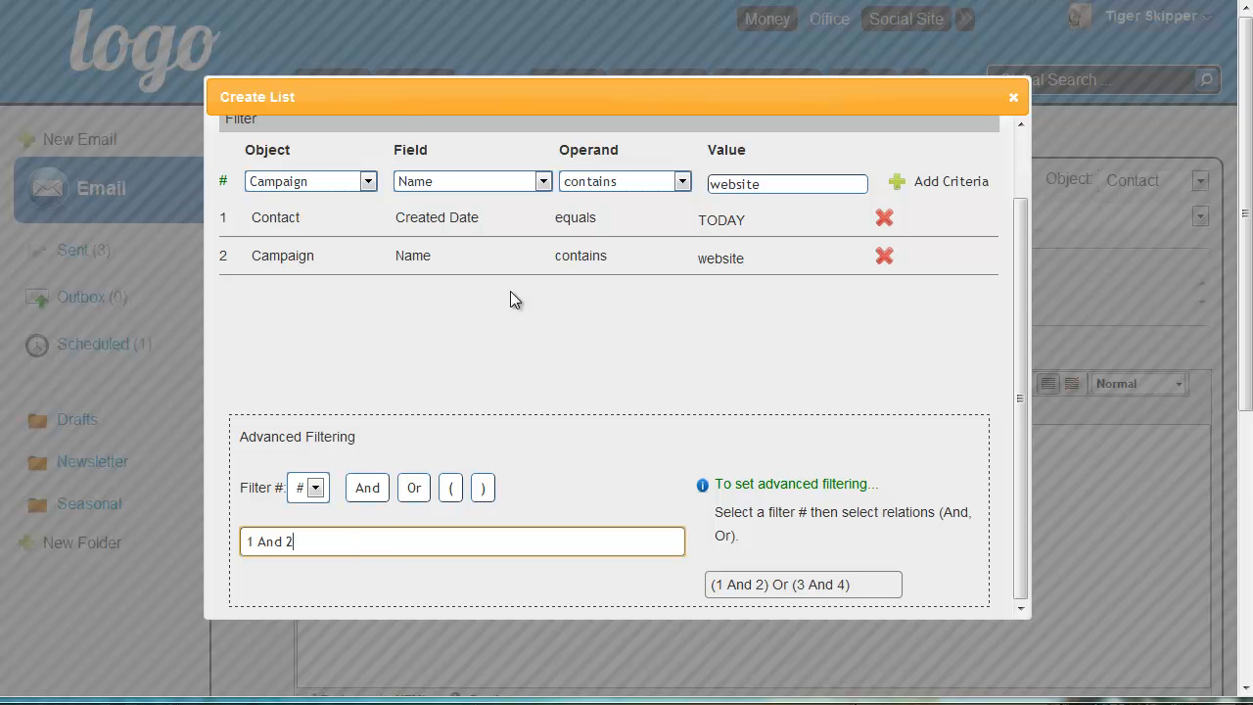
type("or")
left_click_drag(826, 182, 646, 191)
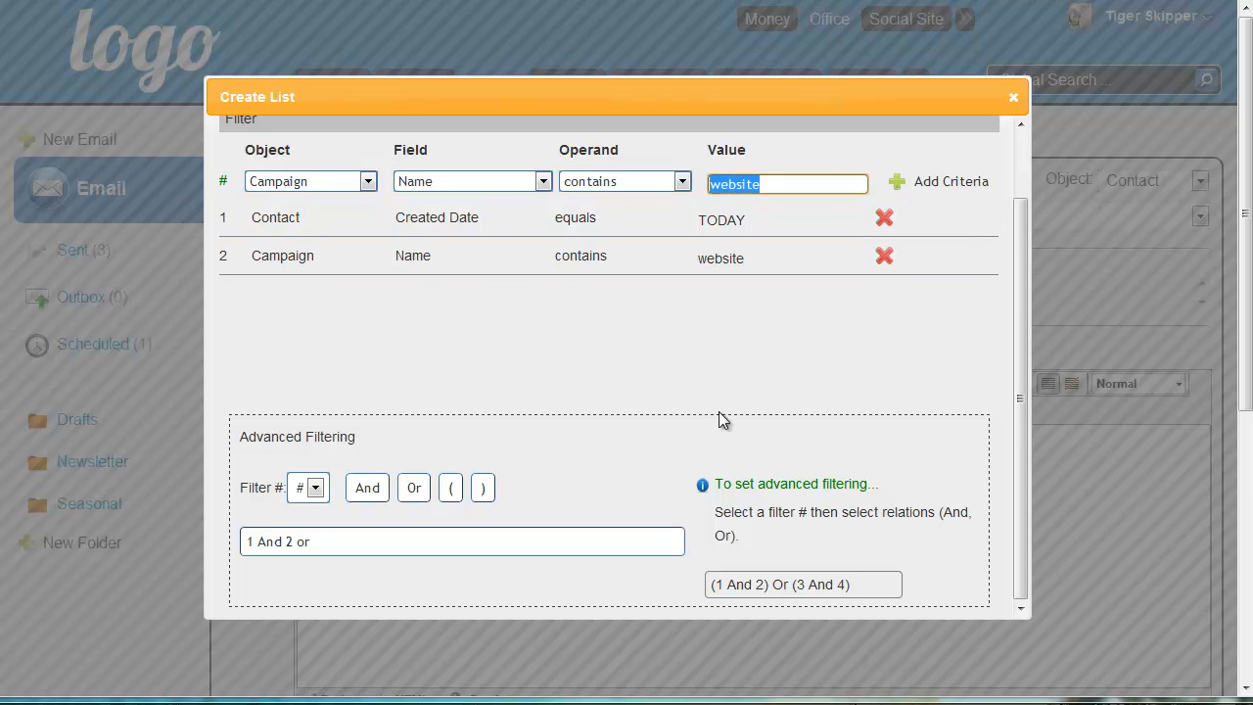
type("smp")
key("BackSpace")
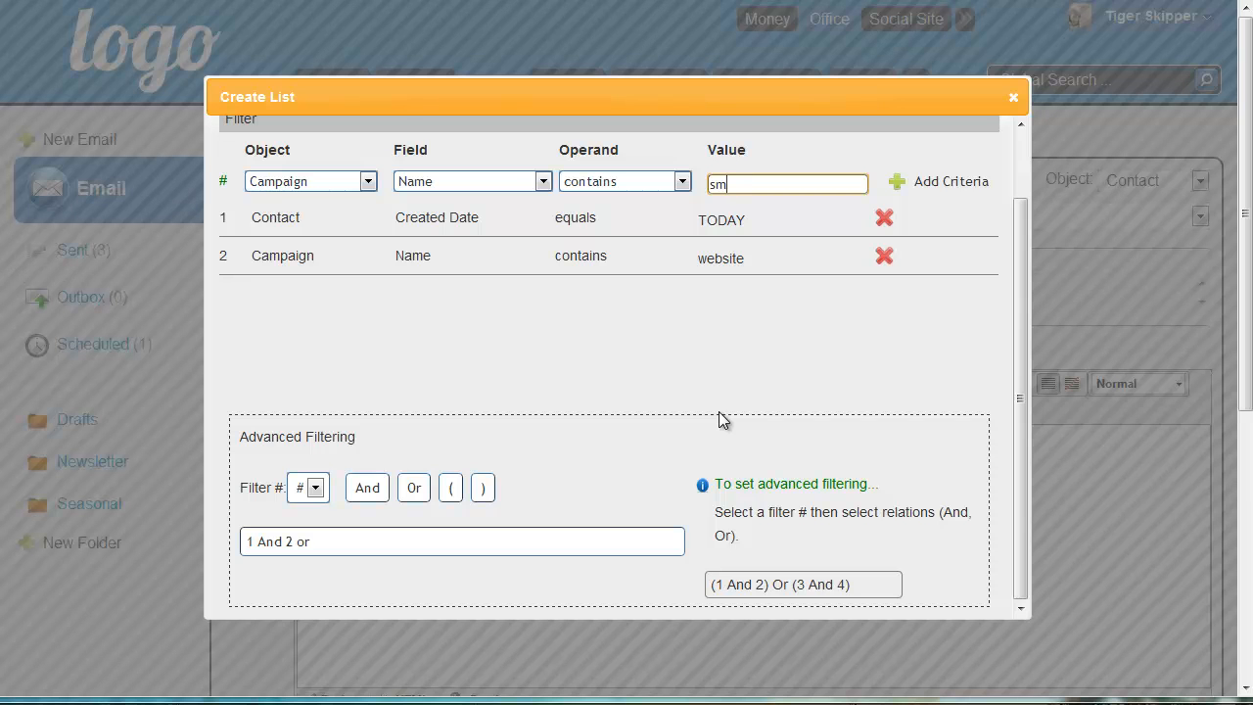
type("o")
key("Return")
Change the advanced filtering expression to 1 And (2 or 3) and save the Welcome list.
left_click(318, 543)
key("BackSpace")
key("BackSpace")
key("BackSpace")
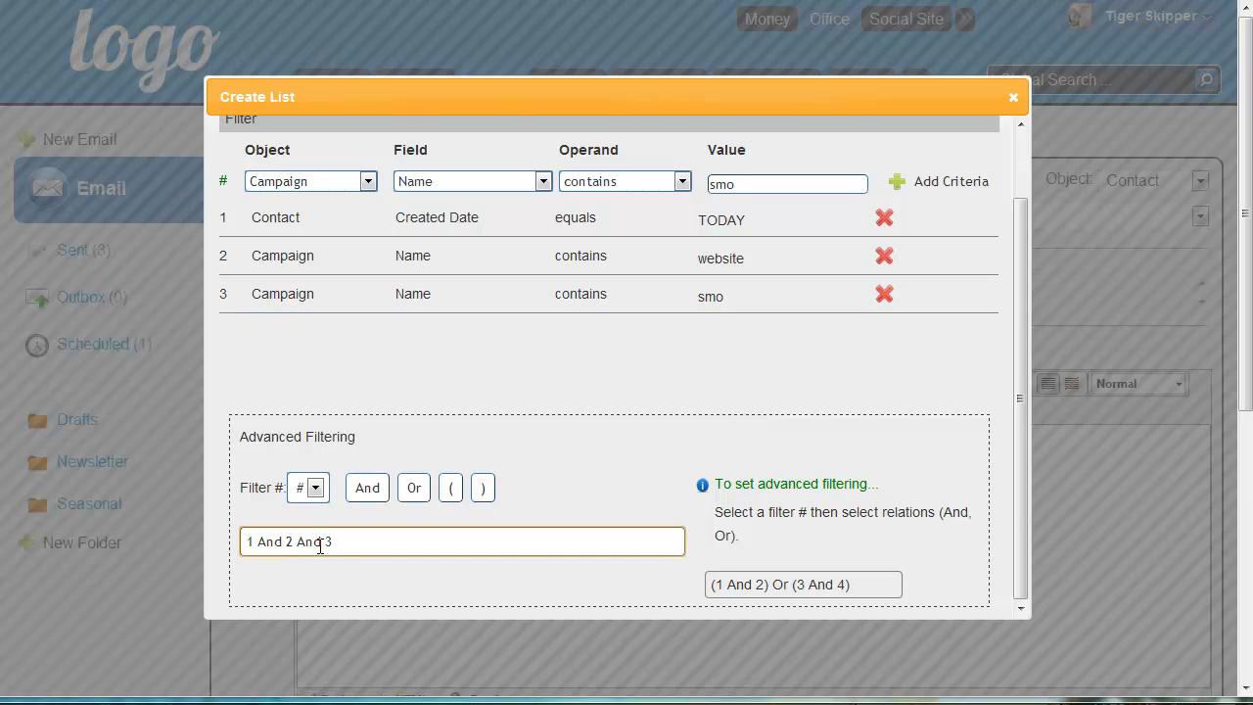
type("(")
key("BackSpace")
key("BackSpace")
key("BackSpace")
type("or 3)")
scroll(852, 235, "up", 1)
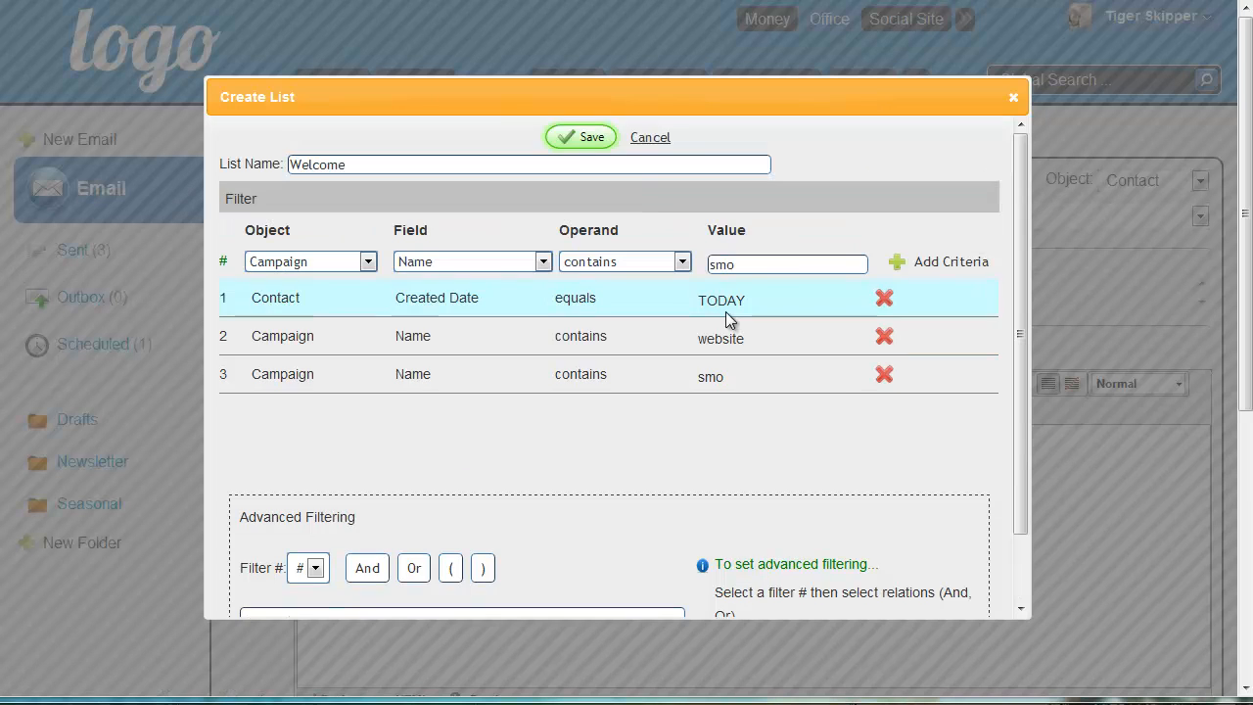
left_click(585, 139)
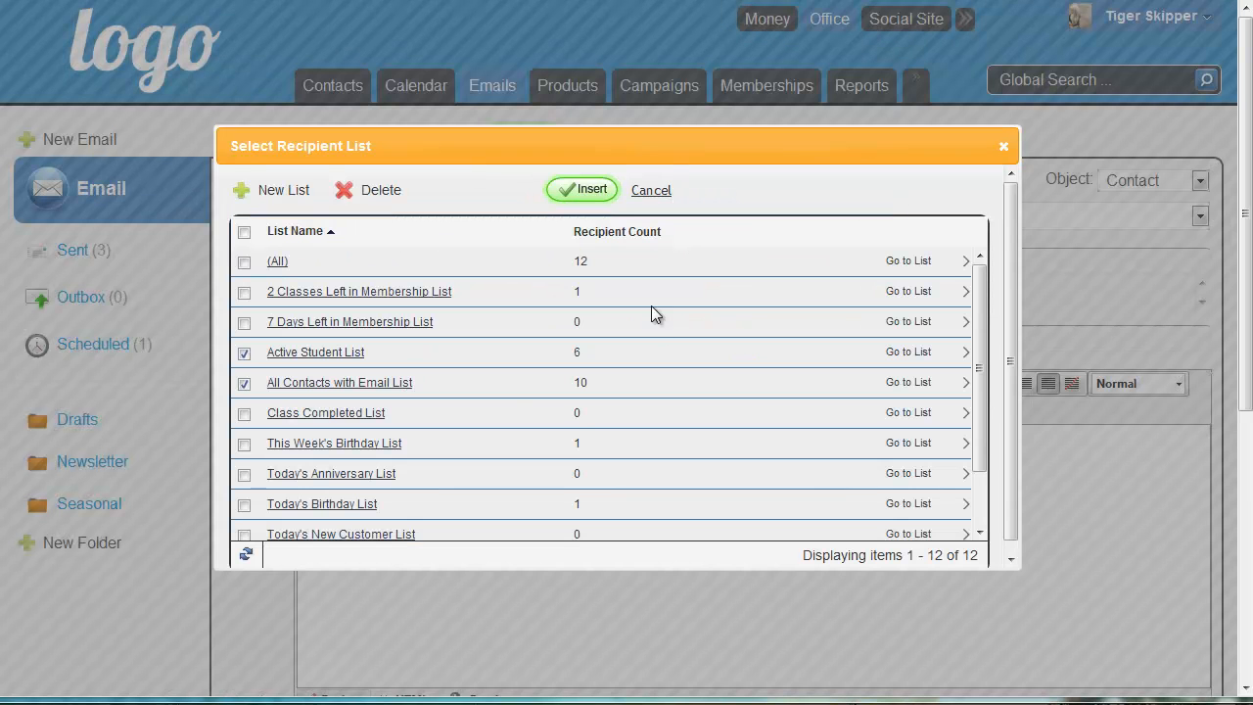
Deselect the Active Student and All Contacts with Email lists, insert Today's Birthday List, and remove the 2 Classes Left in Membership List.
left_click(244, 353)
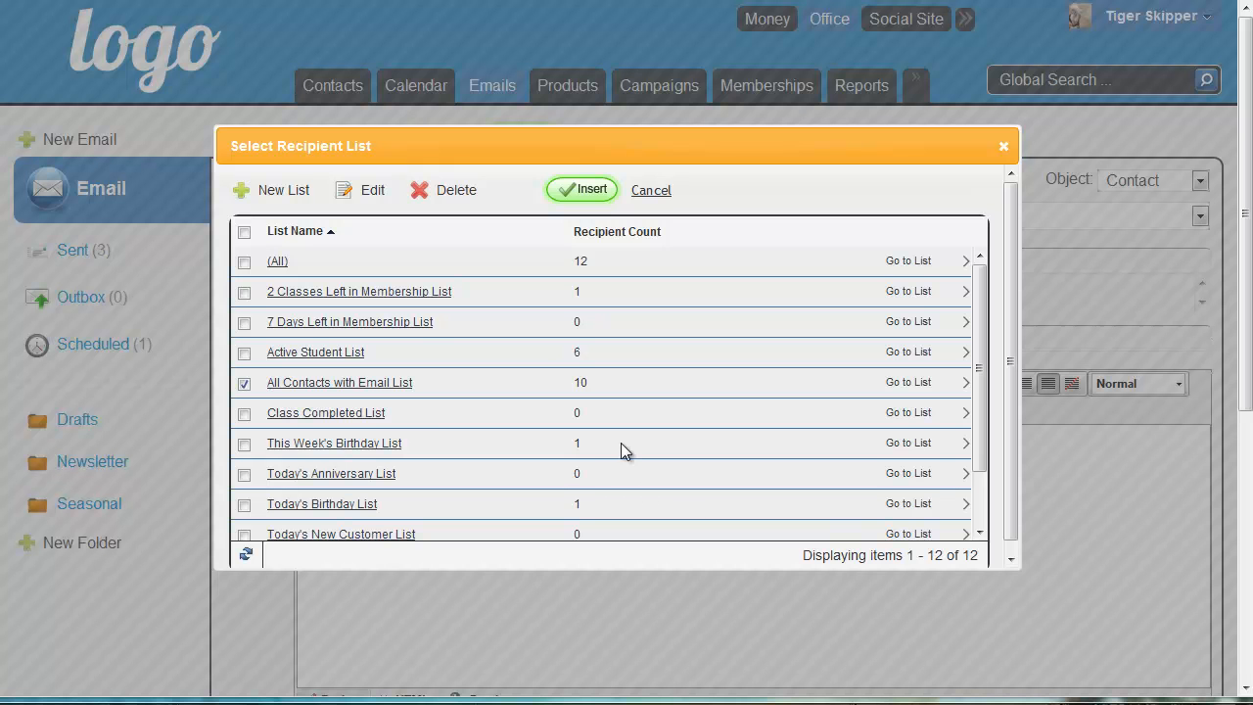
scroll(521, 436, "down", 2)
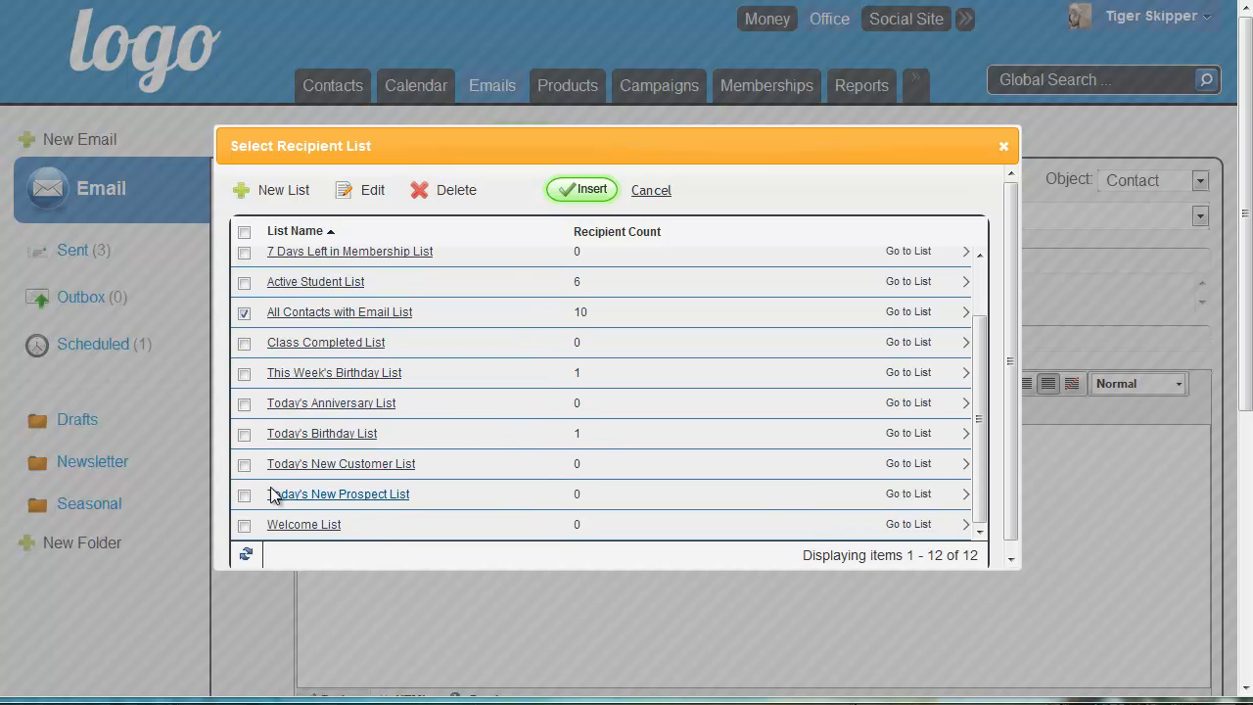
left_click(245, 435)
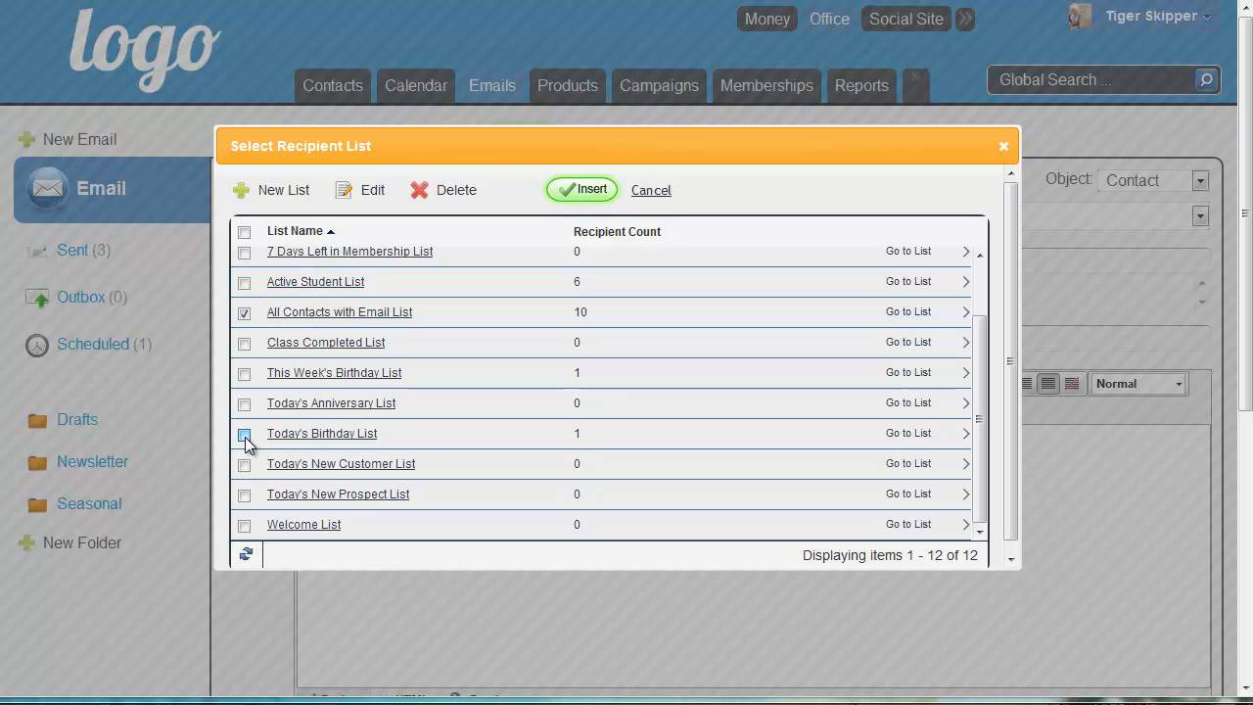
left_click(245, 313)
left_click(328, 434)
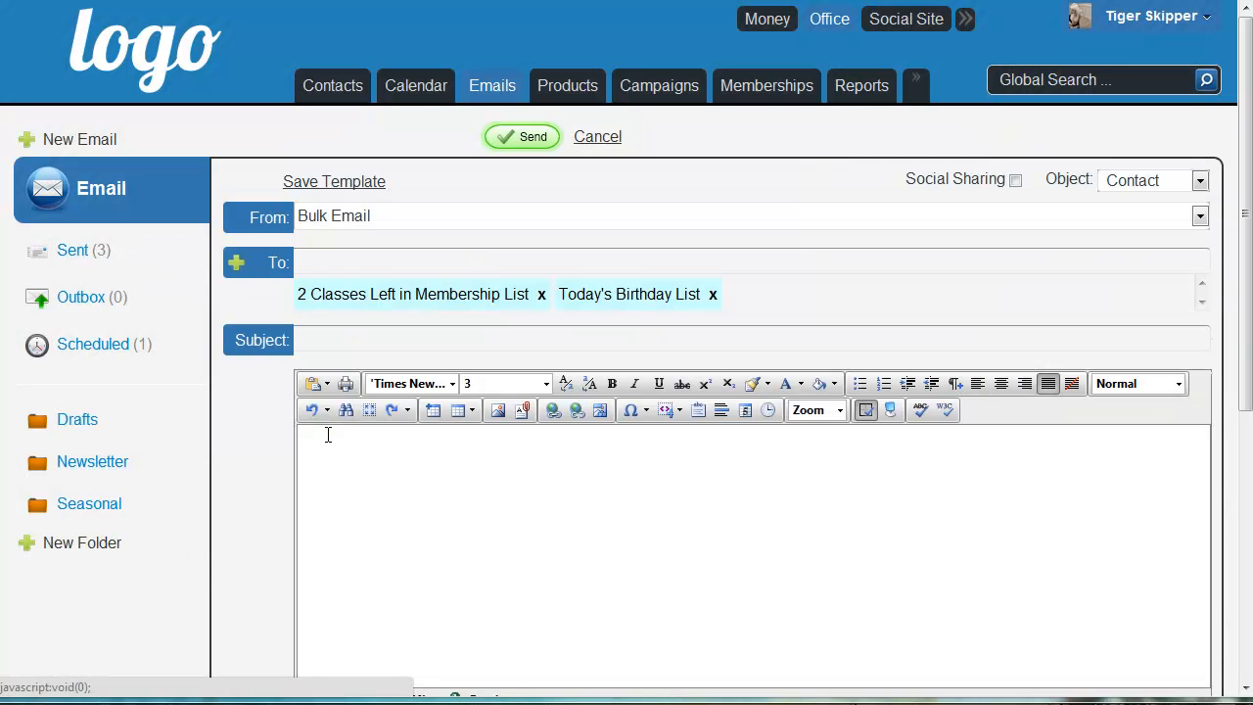
left_click(542, 295)
Check the subject's merge fields, and start the email body with Dear followed by the Contact's First Name merge field.
left_click(318, 338)
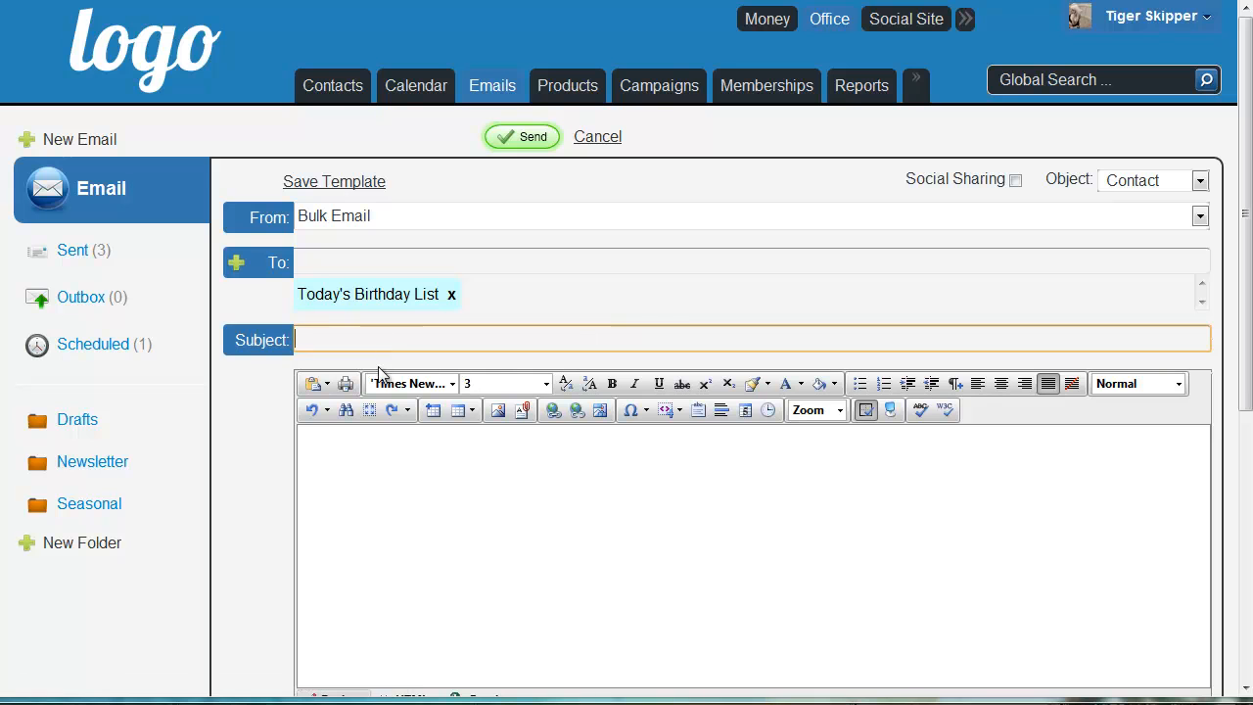
left_click(452, 503)
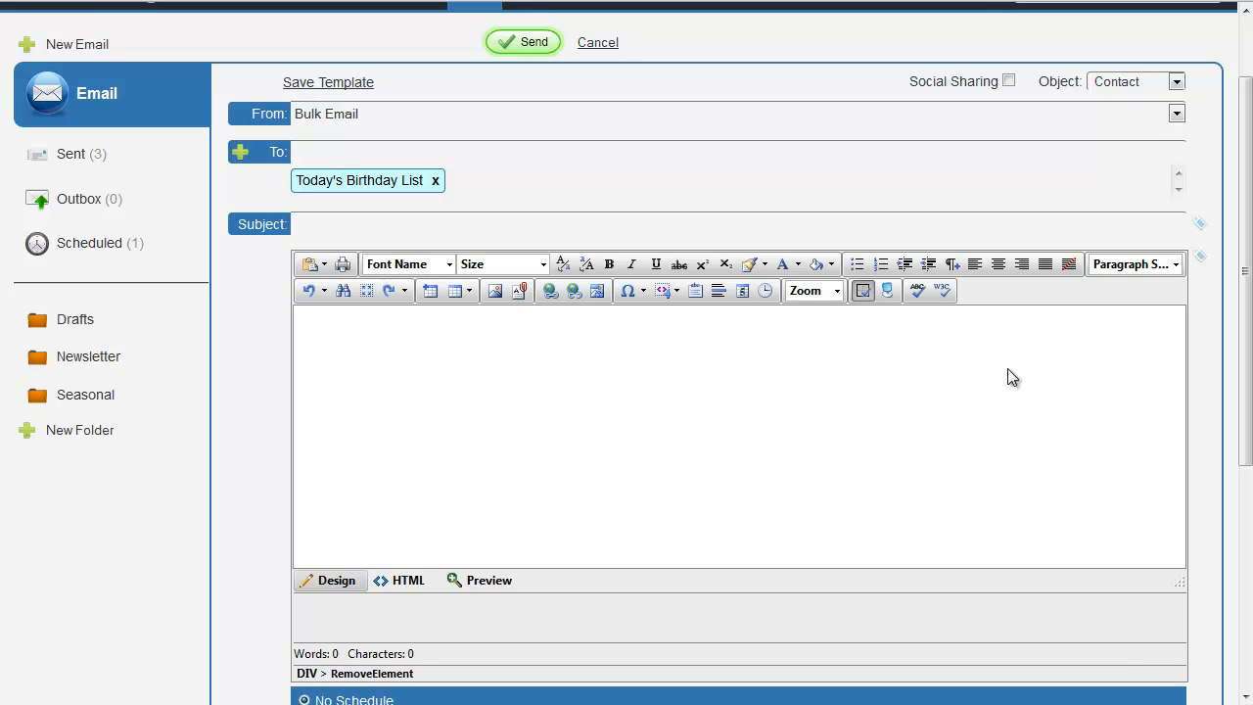
left_click(1201, 227)
left_click(934, 224)
left_click(1199, 257)
left_click(615, 390)
type("Dear")
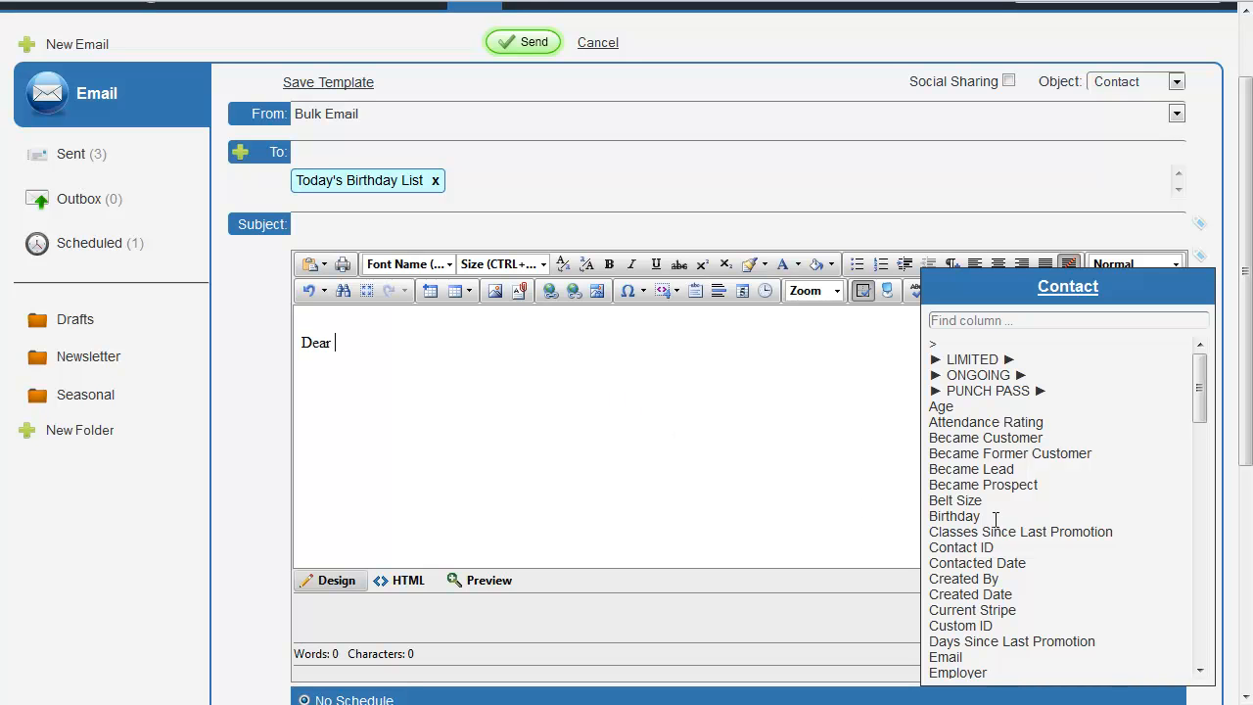
scroll(997, 523, "down", 5)
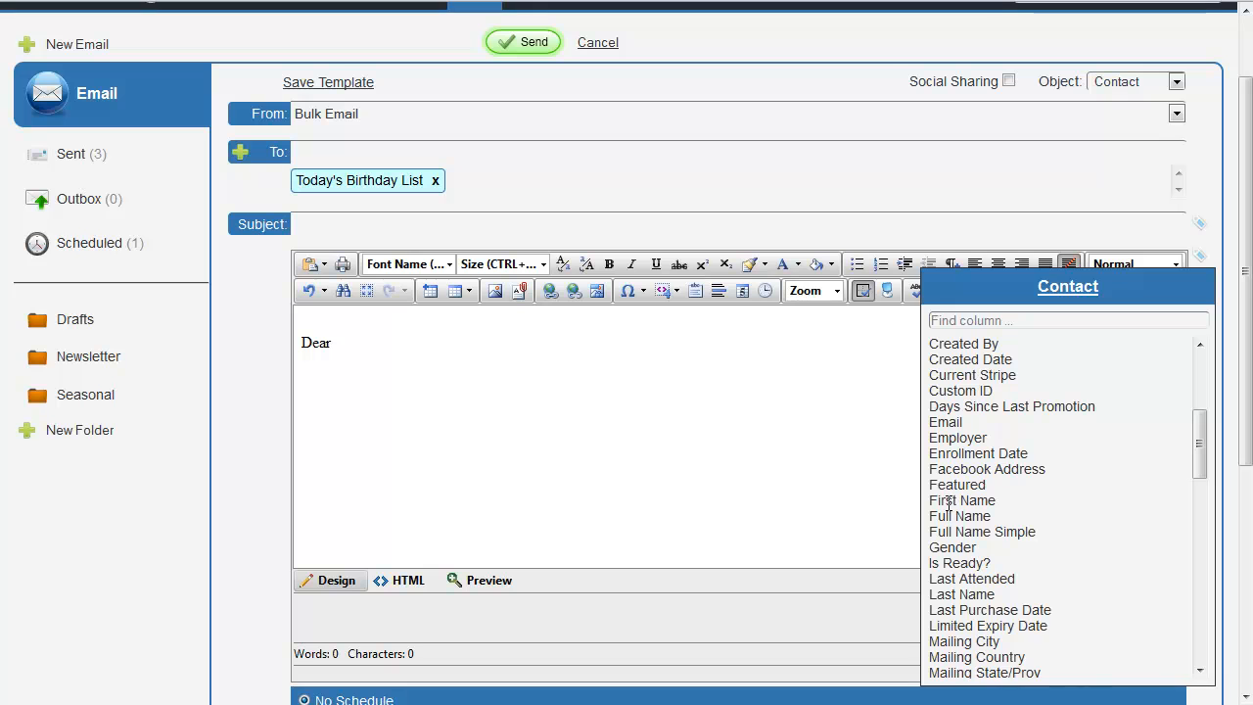
left_click(950, 501)
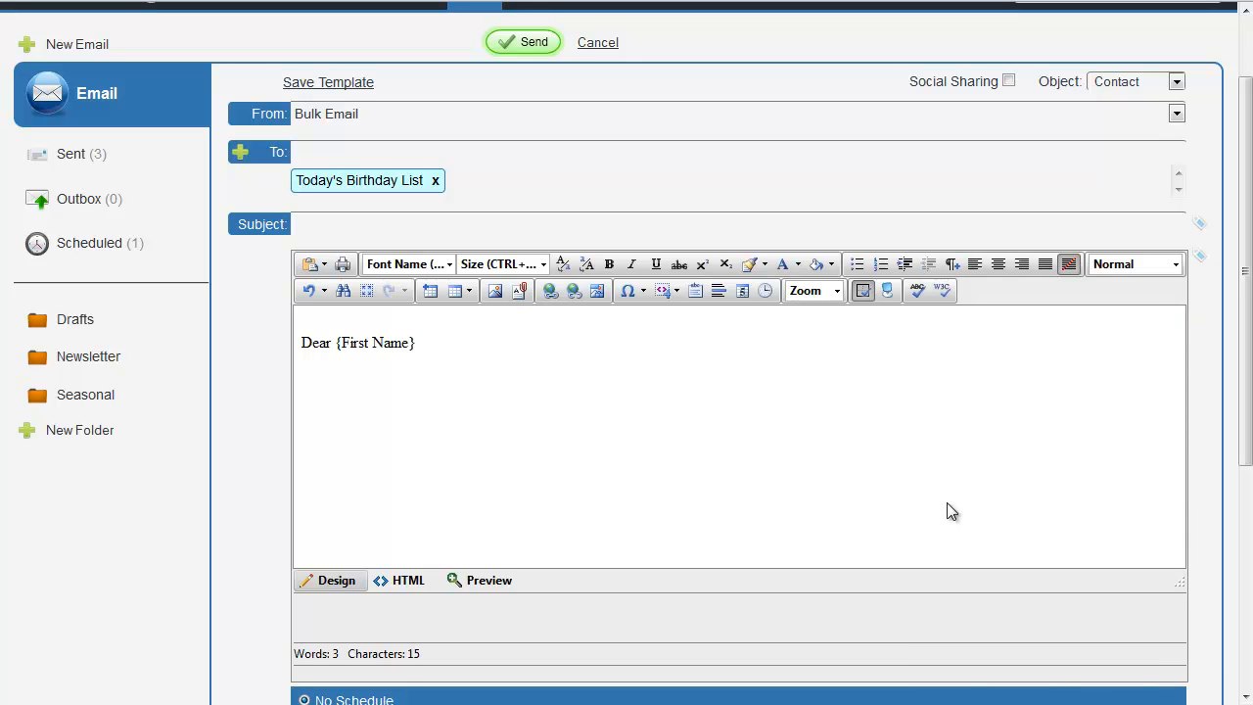
Look through the Contact merge fields again, and end the greeting with a comma and two line breaks.
left_click(1198, 258)
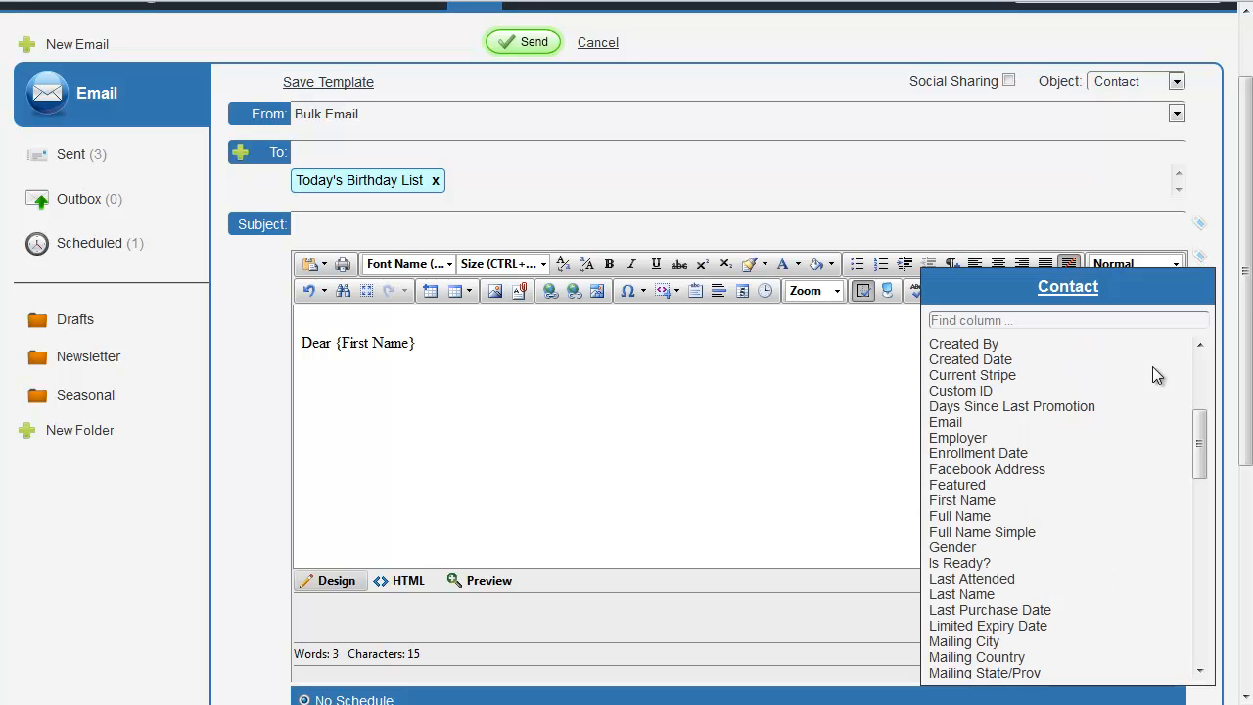
scroll(1029, 626, "down", 3)
scroll(1032, 627, "up", 2)
scroll(1028, 627, "up", 2)
left_click(575, 339)
left_click(559, 347)
type(",")
key("Return")
key("Return")
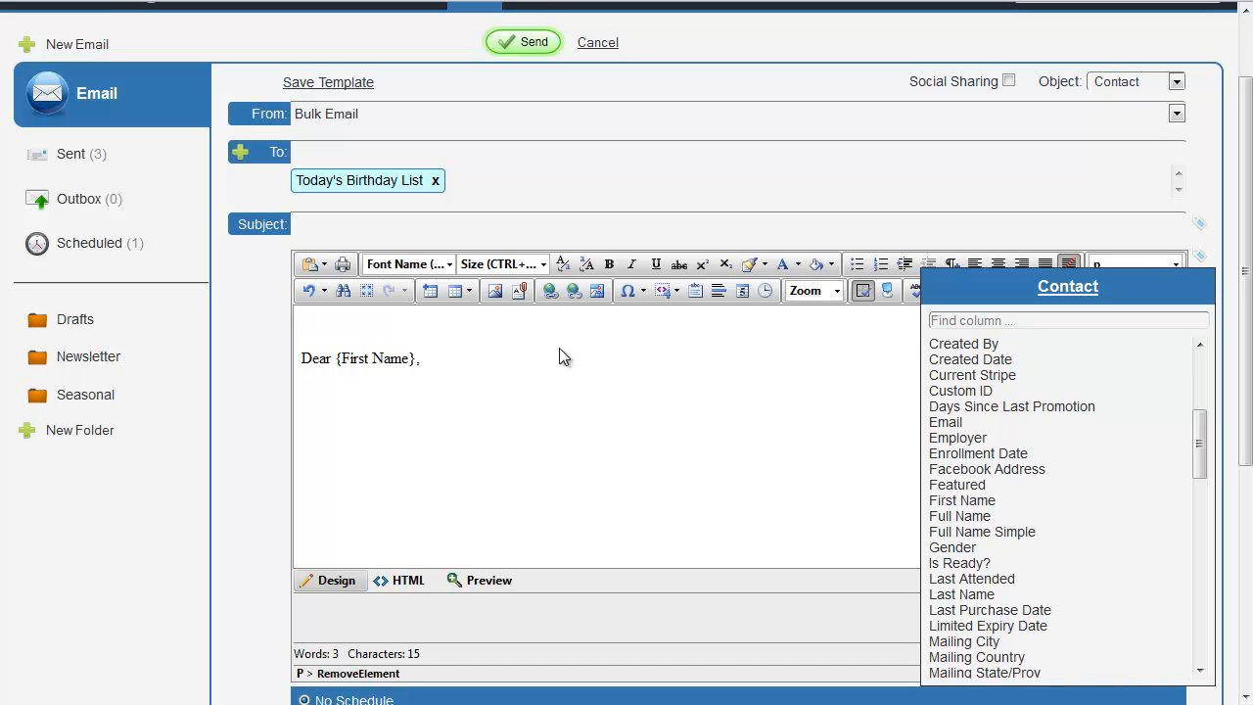
Insert the Name merge field from the contact's Current Rank into the email body below the greeting.
scroll(1042, 500, "down", 5)
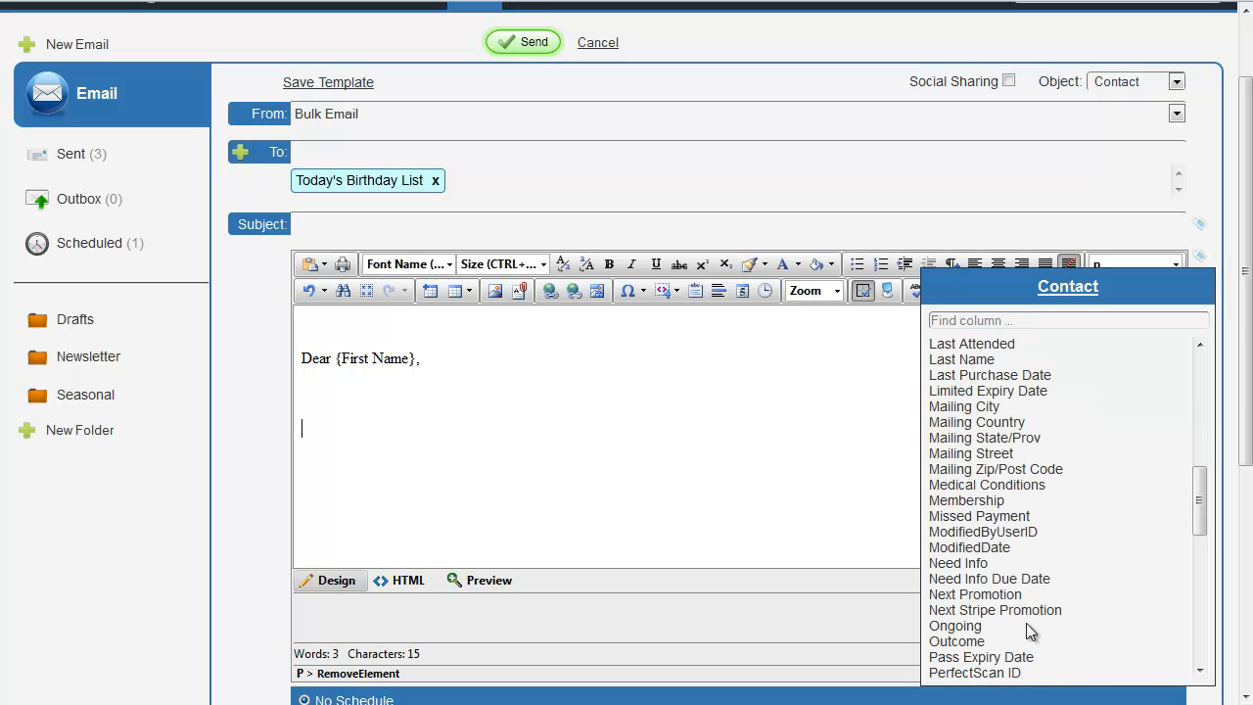
left_click(1079, 296)
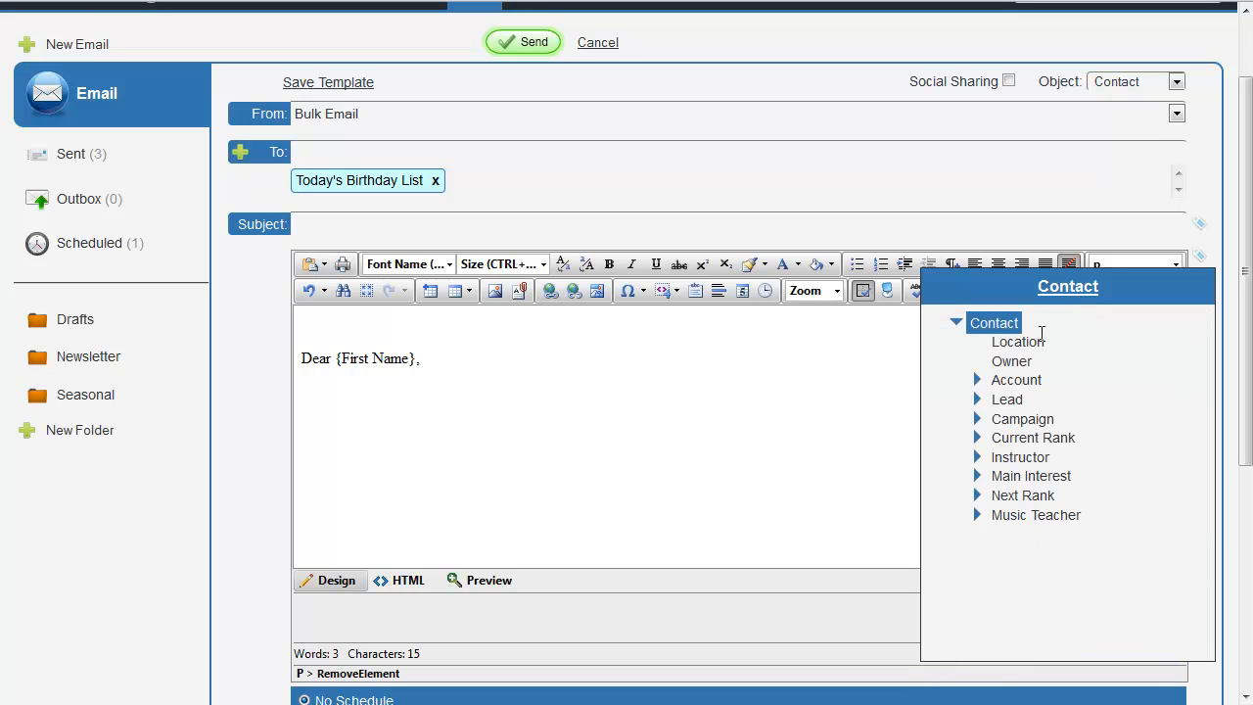
left_click(1063, 440)
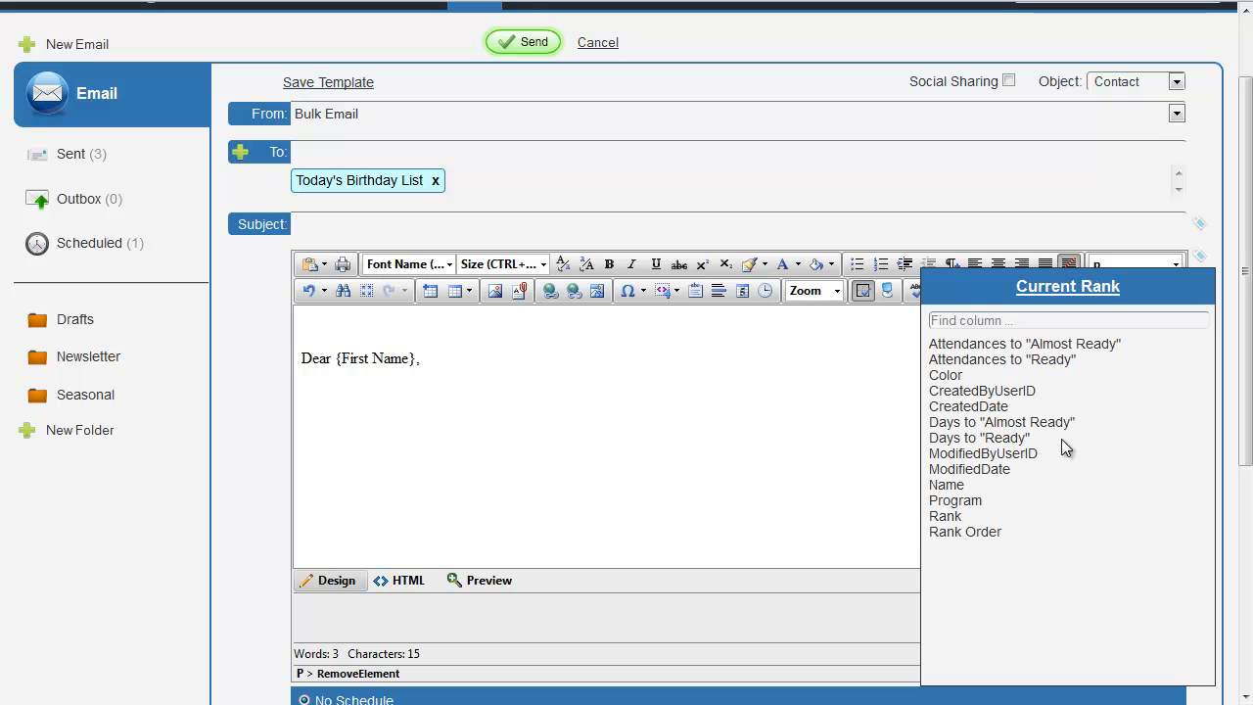
left_click(947, 485)
Schedule the email as Send When Criteria Met, with One Time as the delivery method.
scroll(890, 447, "down", 2)
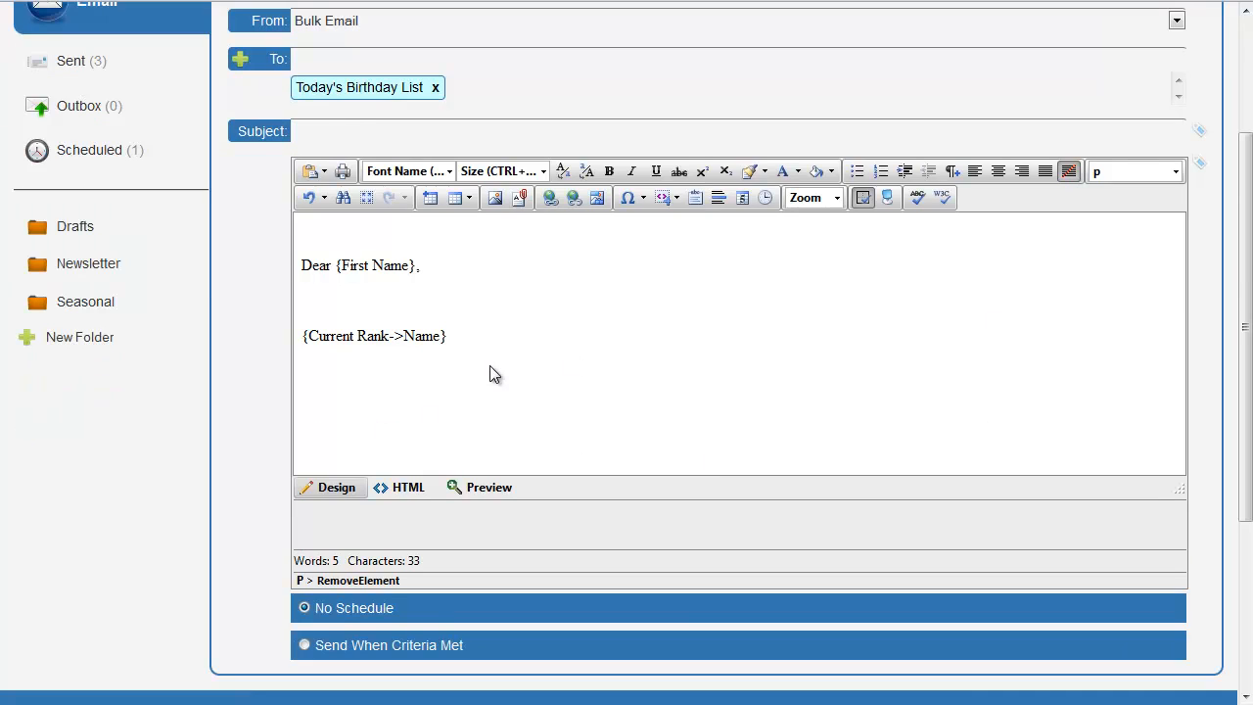
left_click(336, 124)
left_click(304, 645)
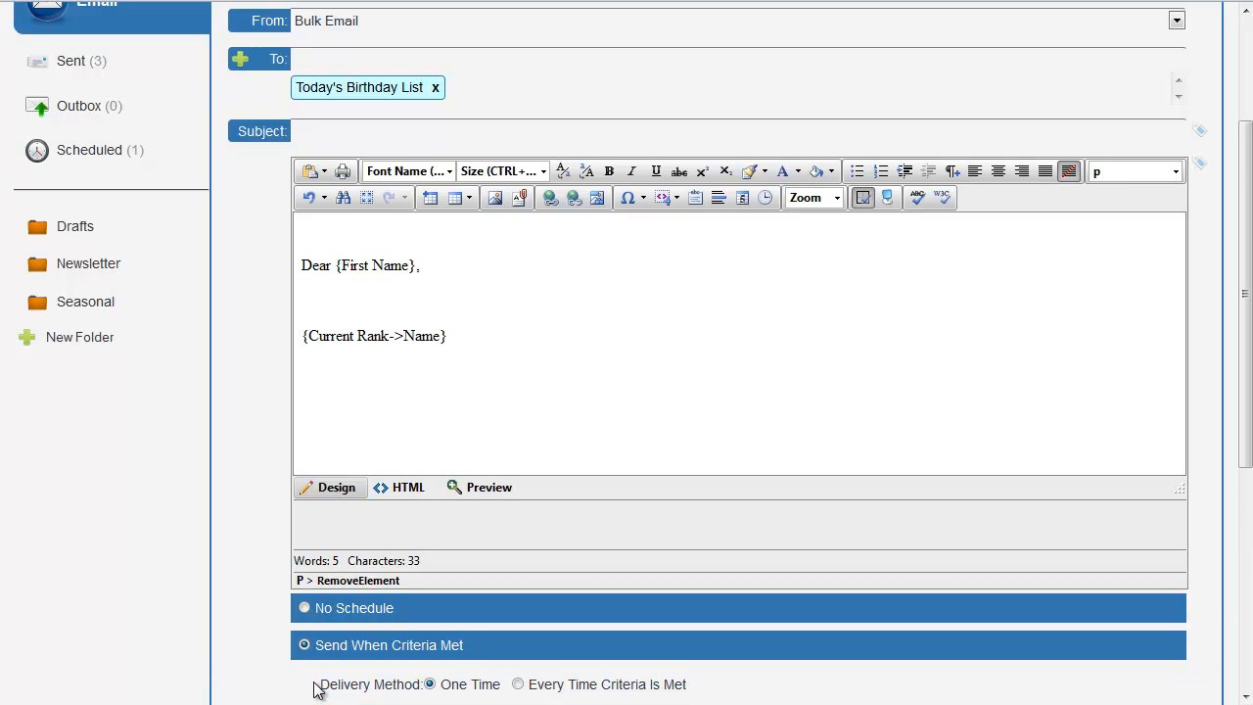
scroll(811, 503, "down", 1)
scroll(811, 513, "down", 1)
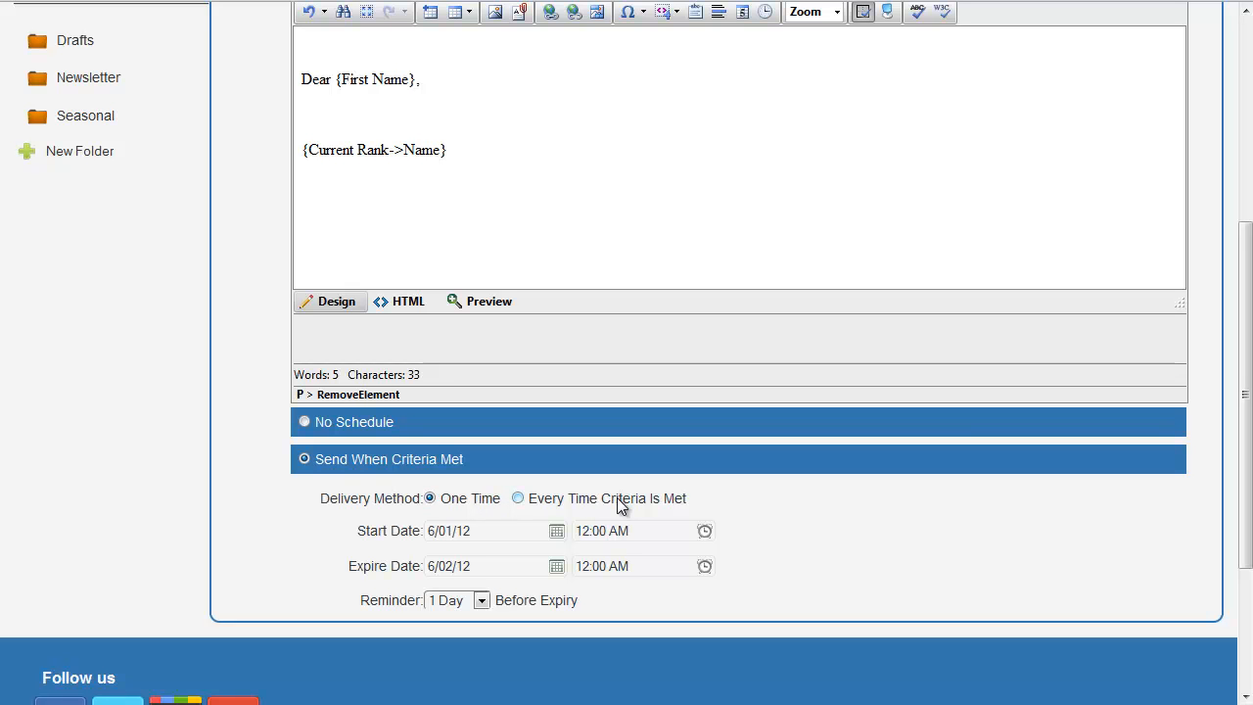
left_click(429, 499)
Set the start time of the email's schedule to 03:00 PM.
left_click(633, 531)
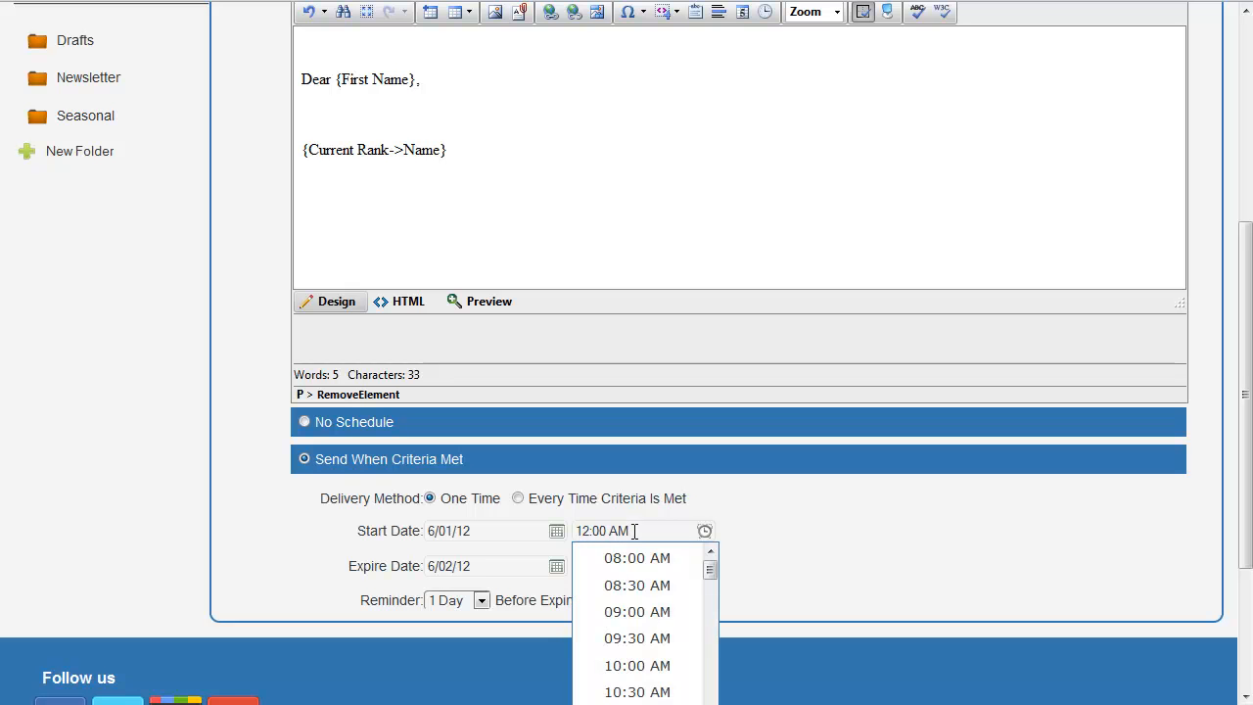
scroll(654, 632, "down", 5)
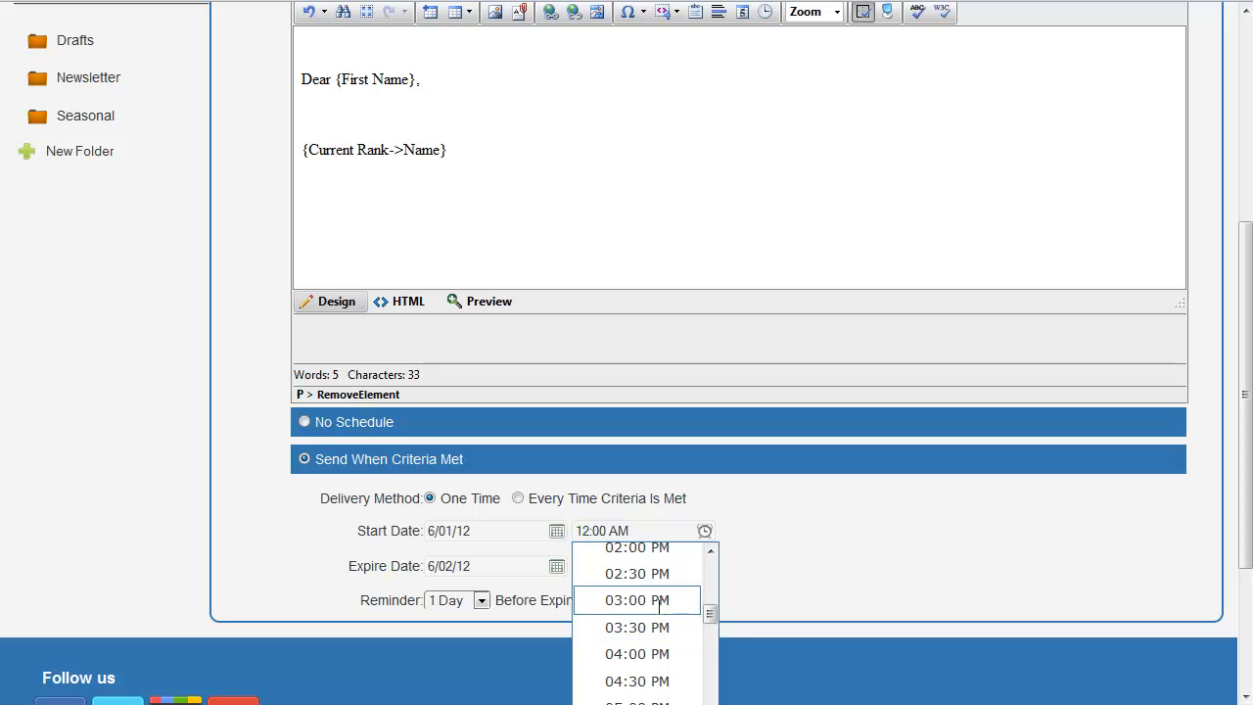
left_click(658, 601)
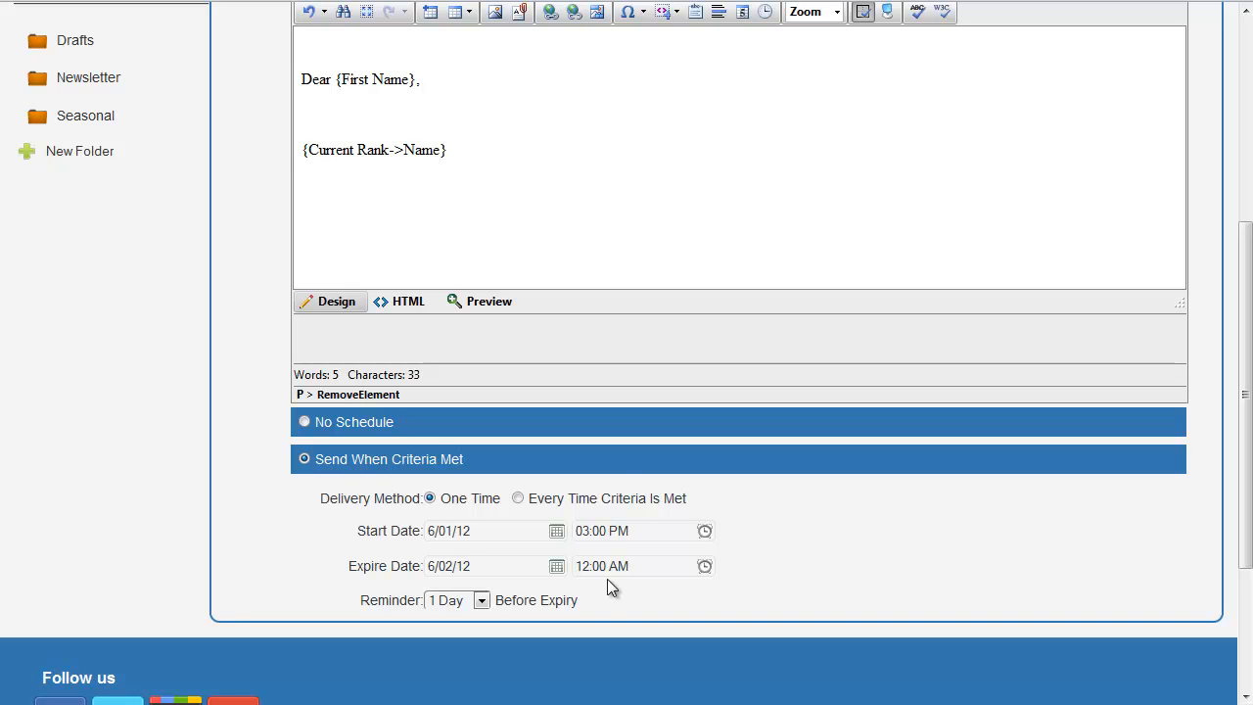
Set the expire date of the email's schedule to June 24, 2020.
left_click(555, 567)
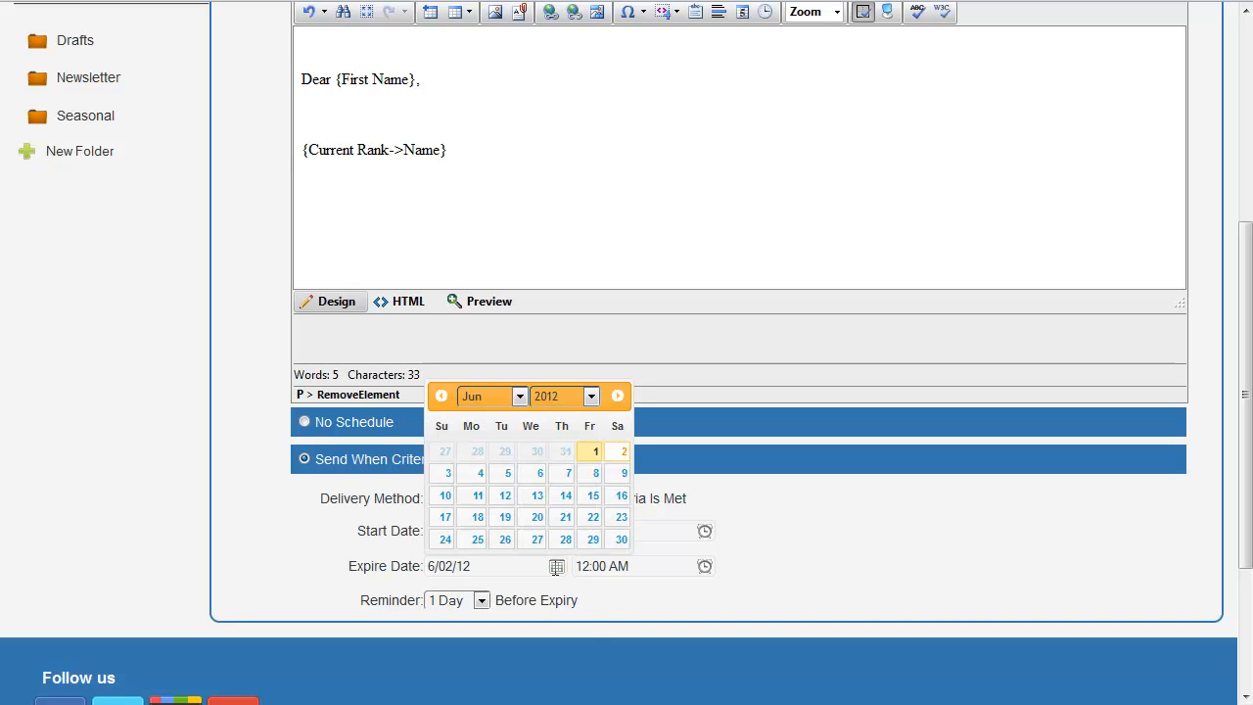
left_click(552, 396)
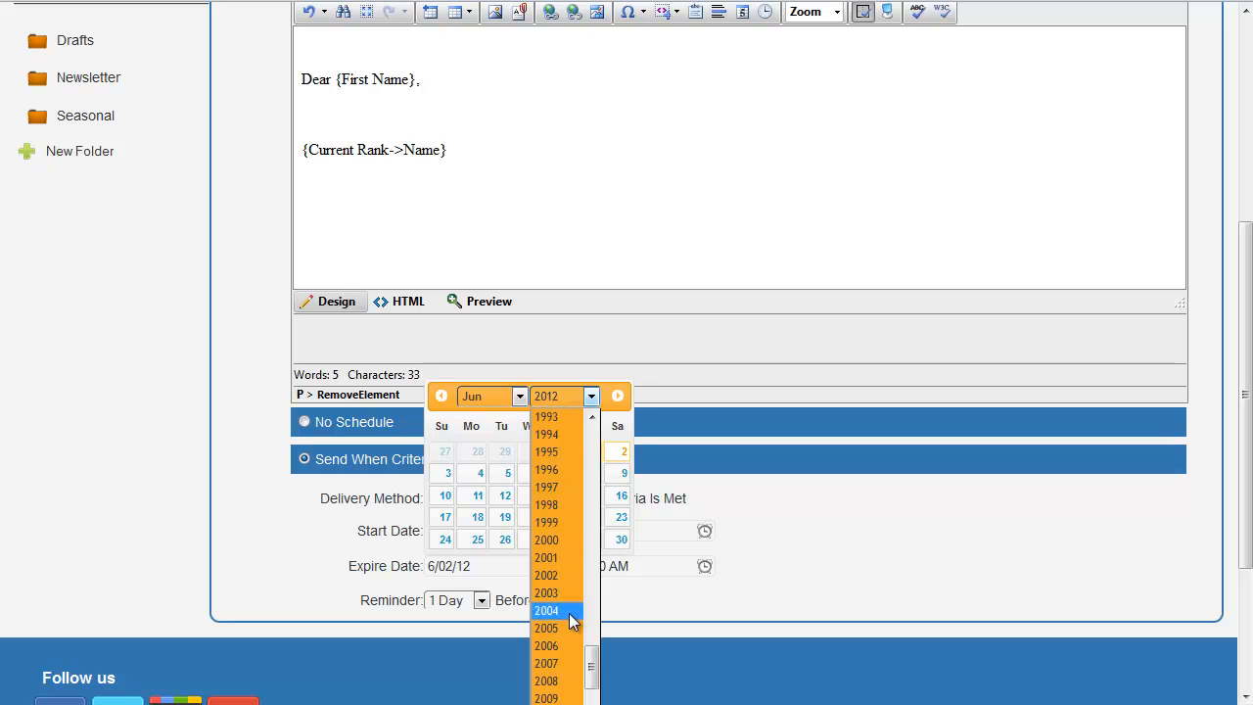
scroll(569, 611, "down", 3)
scroll(570, 613, "down", 2)
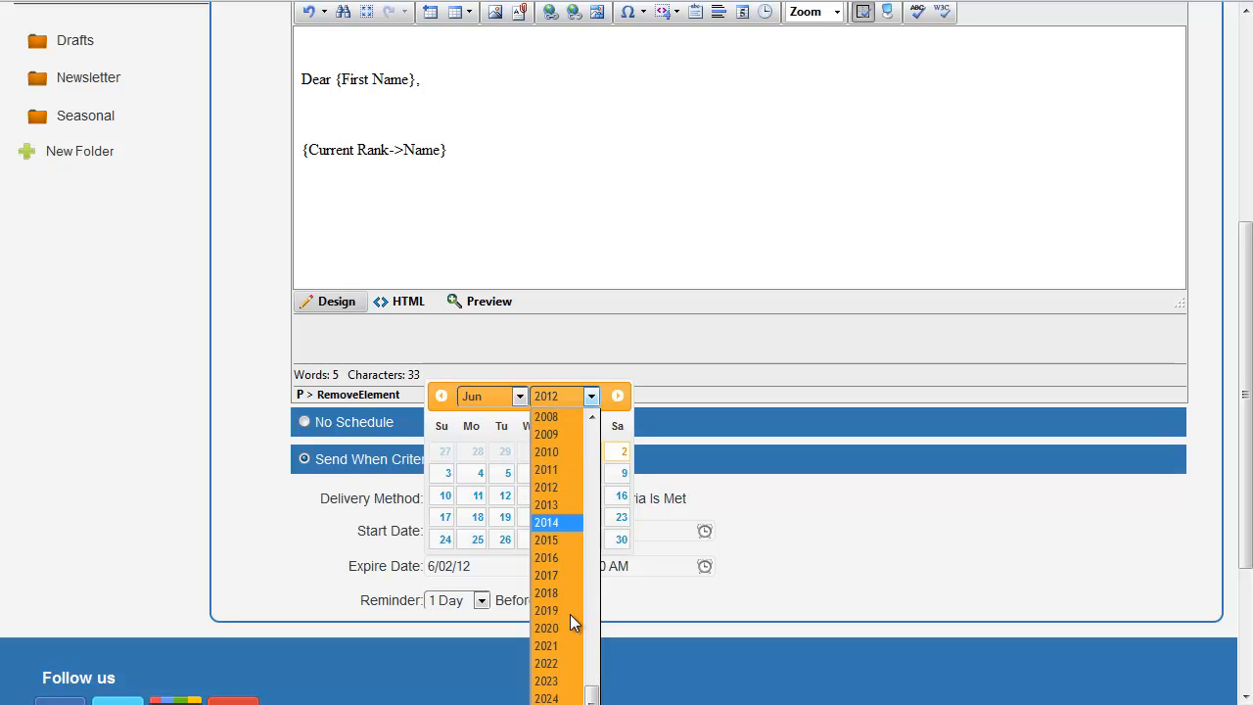
left_click(559, 629)
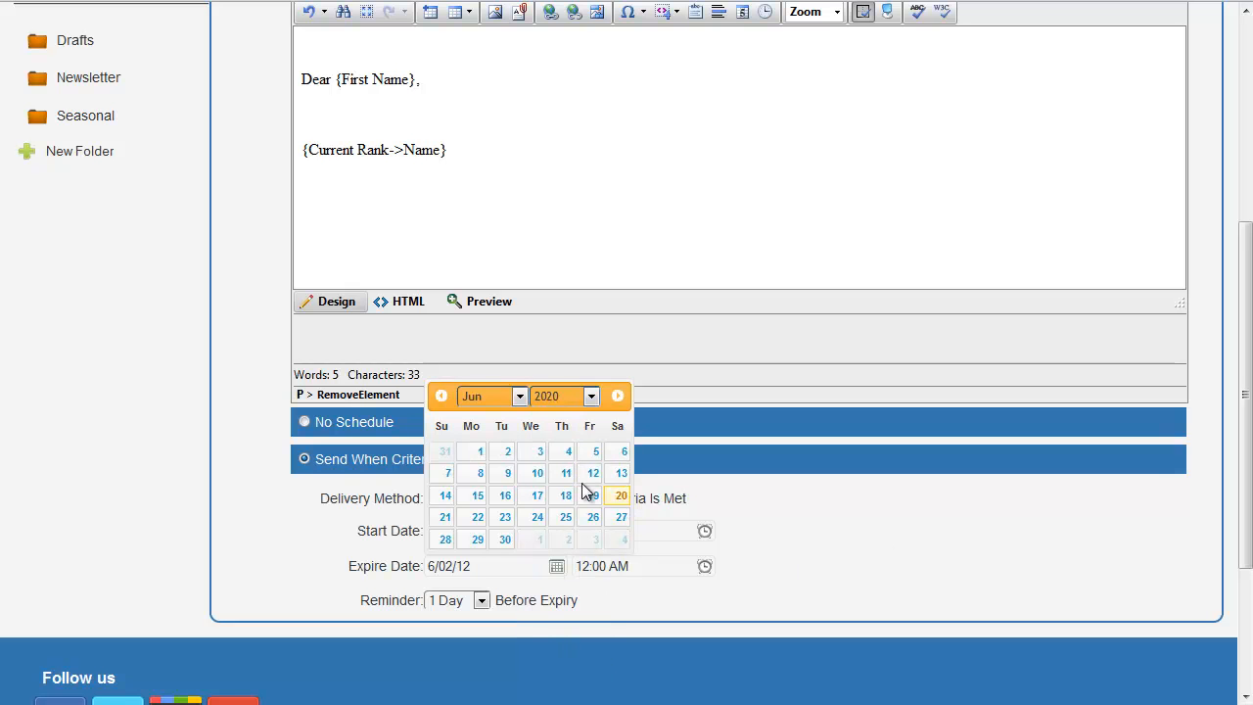
left_click(539, 518)
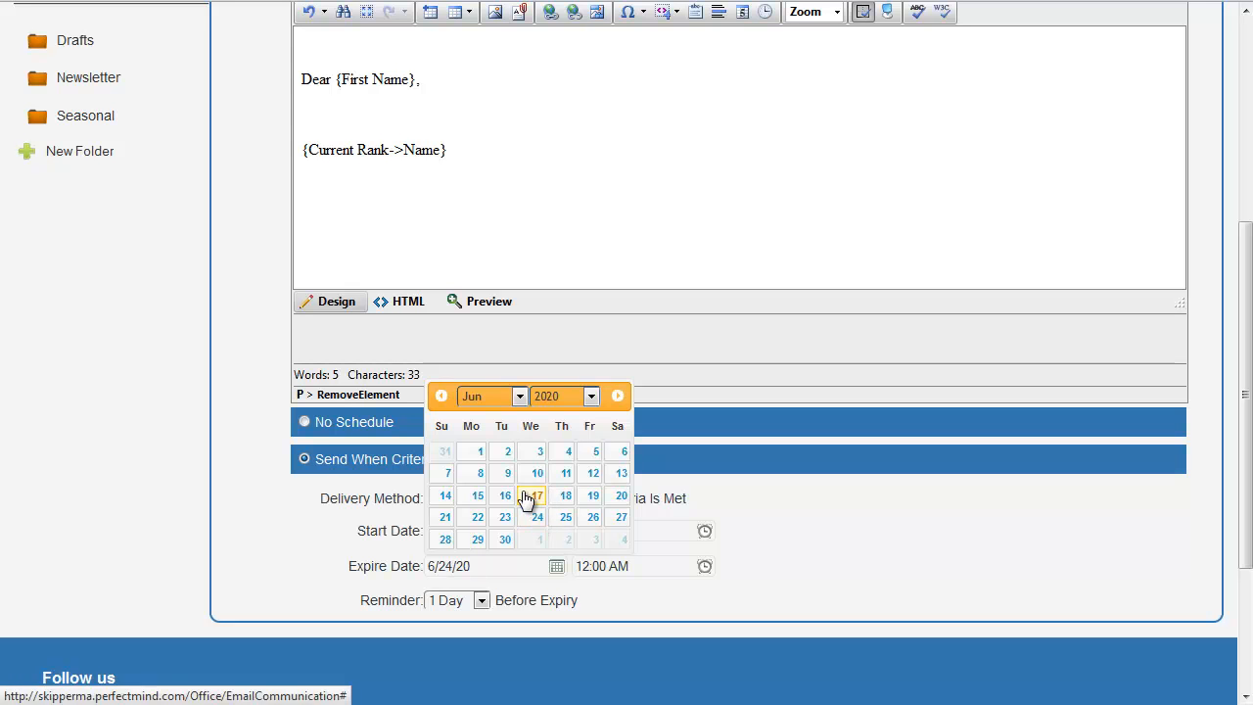
scroll(902, 637, "up", 1)
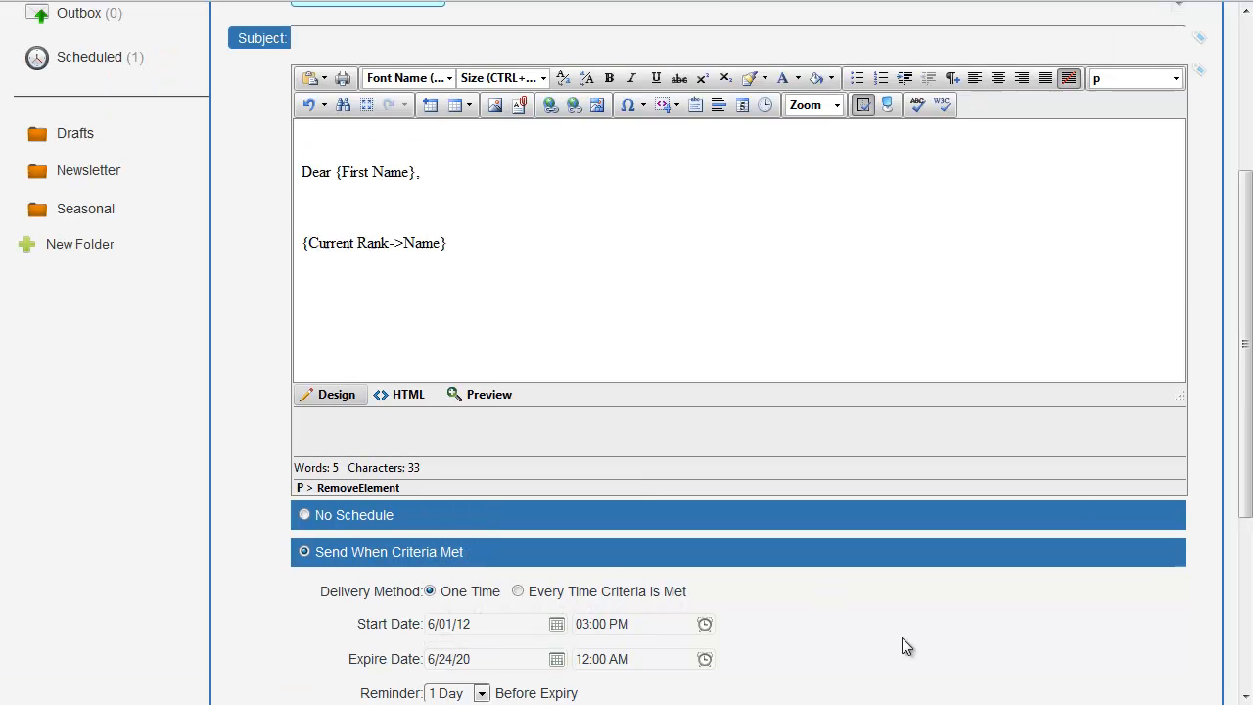
scroll(901, 638, "down", 1)
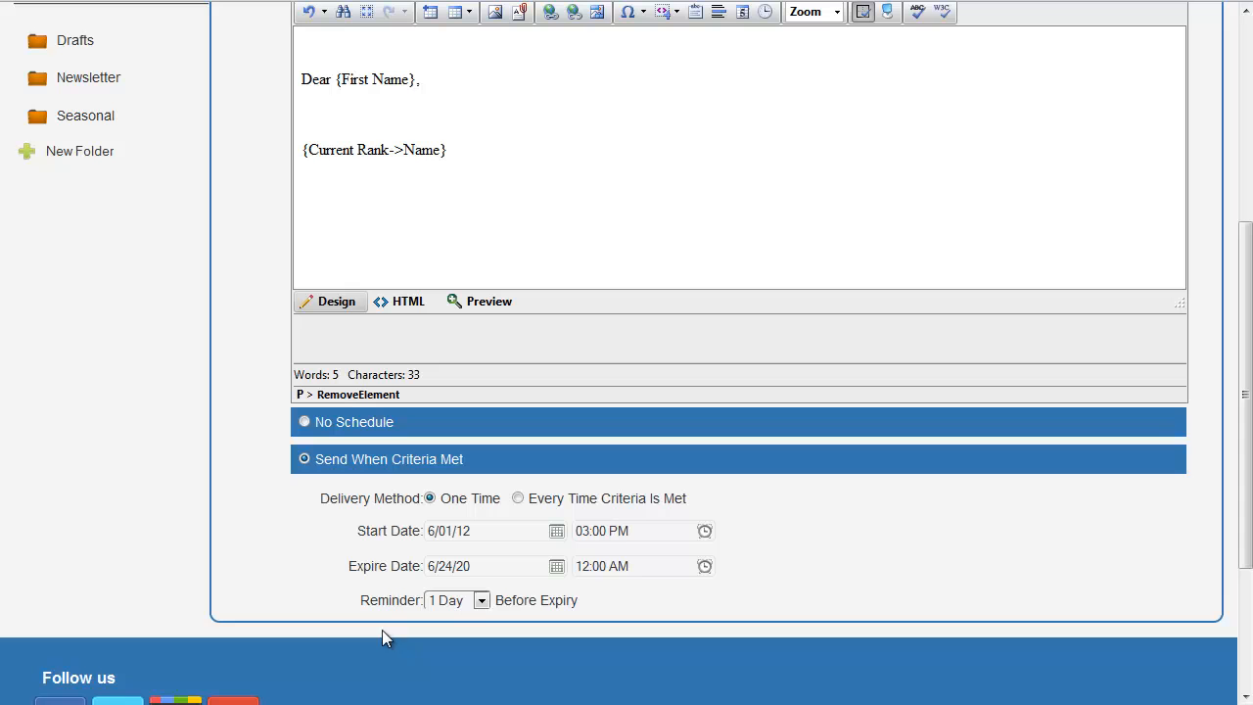
Check the reminder choices, keep 1 Day before expiry, and submit the birthday email for automatic sending.
left_click(482, 602)
scroll(639, 645, "up", 4)
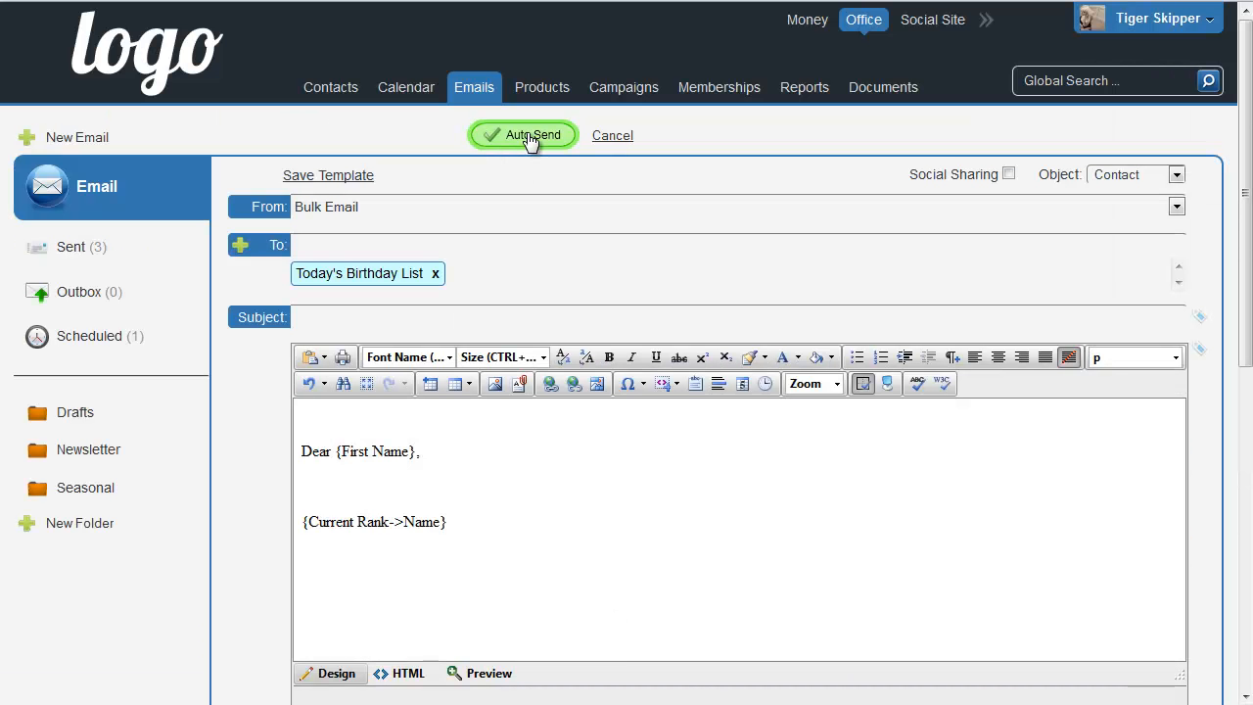
left_click(530, 138)
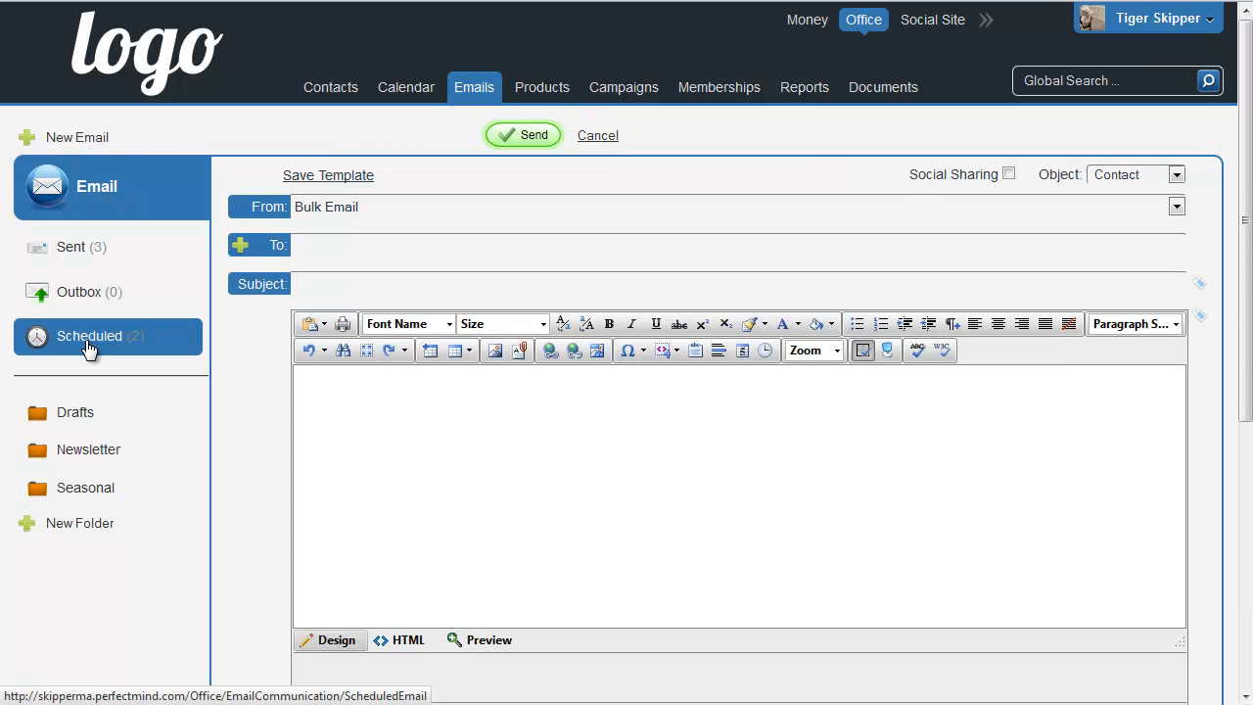
List the scheduled emails and open the one scheduled for 6/01/12 03:00 PM to review its recipients, body and schedule.
left_click(88, 348)
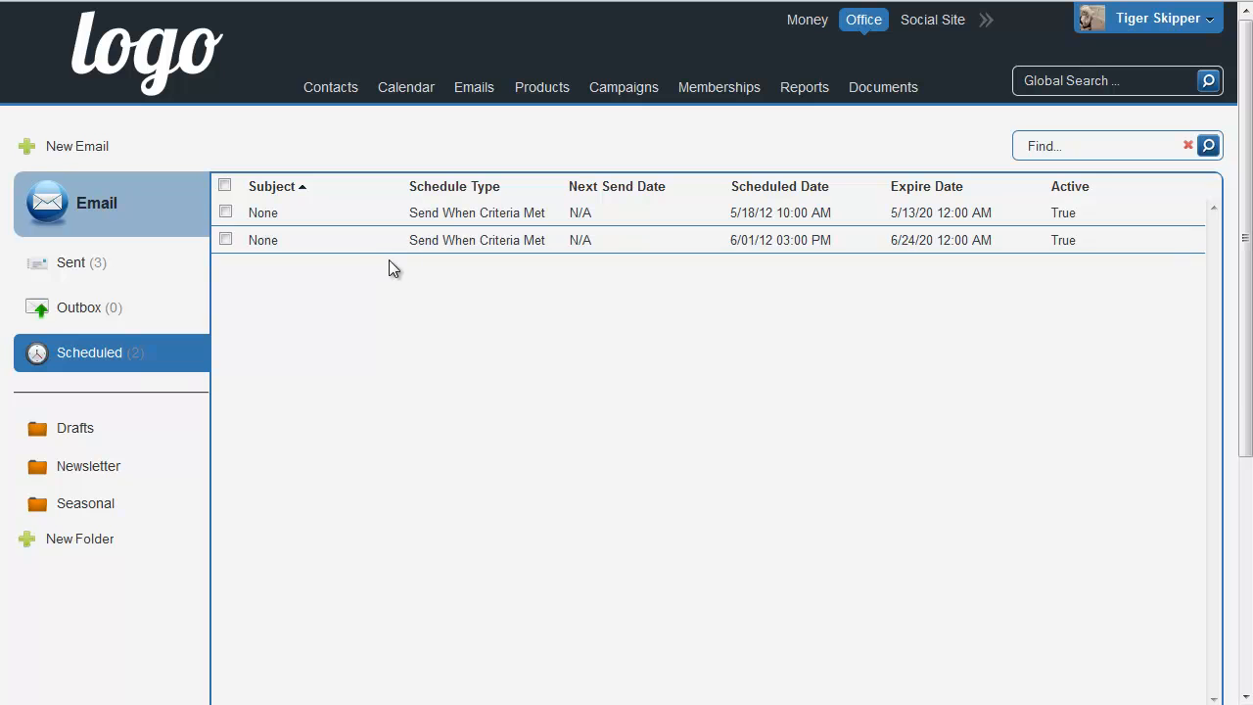
left_click(226, 239)
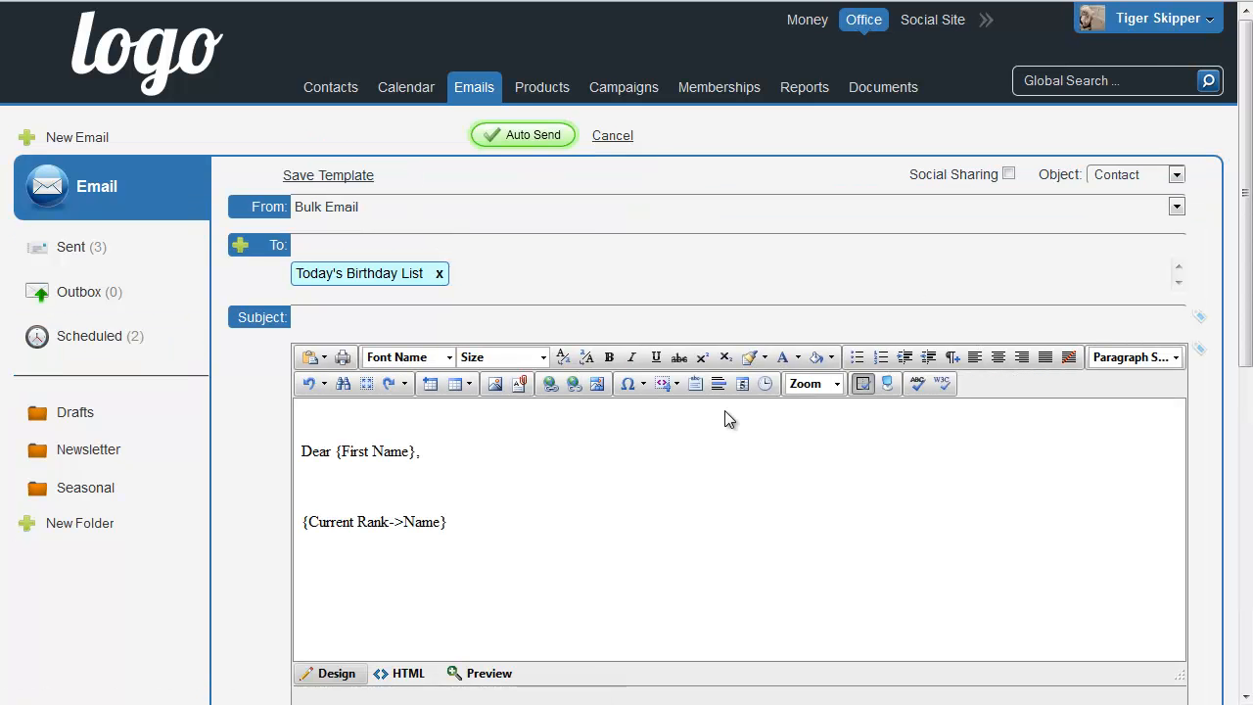
scroll(274, 501, "down", 1)
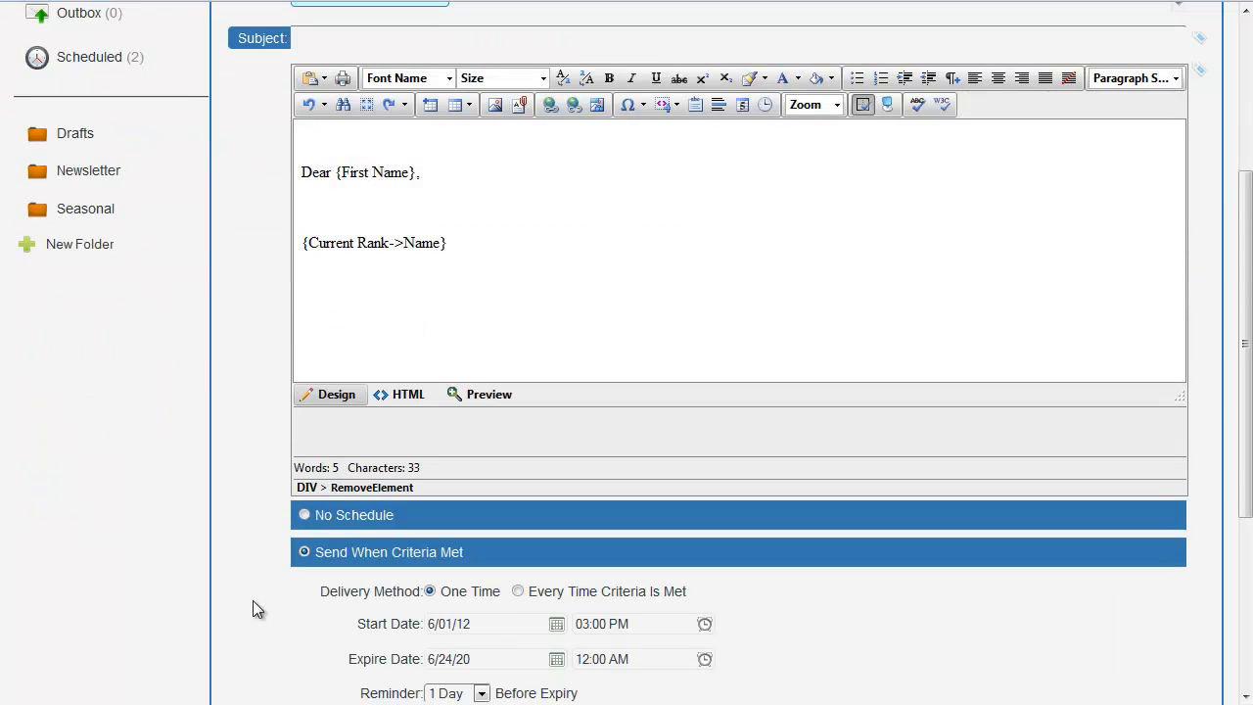
scroll(253, 606, "up", 3)
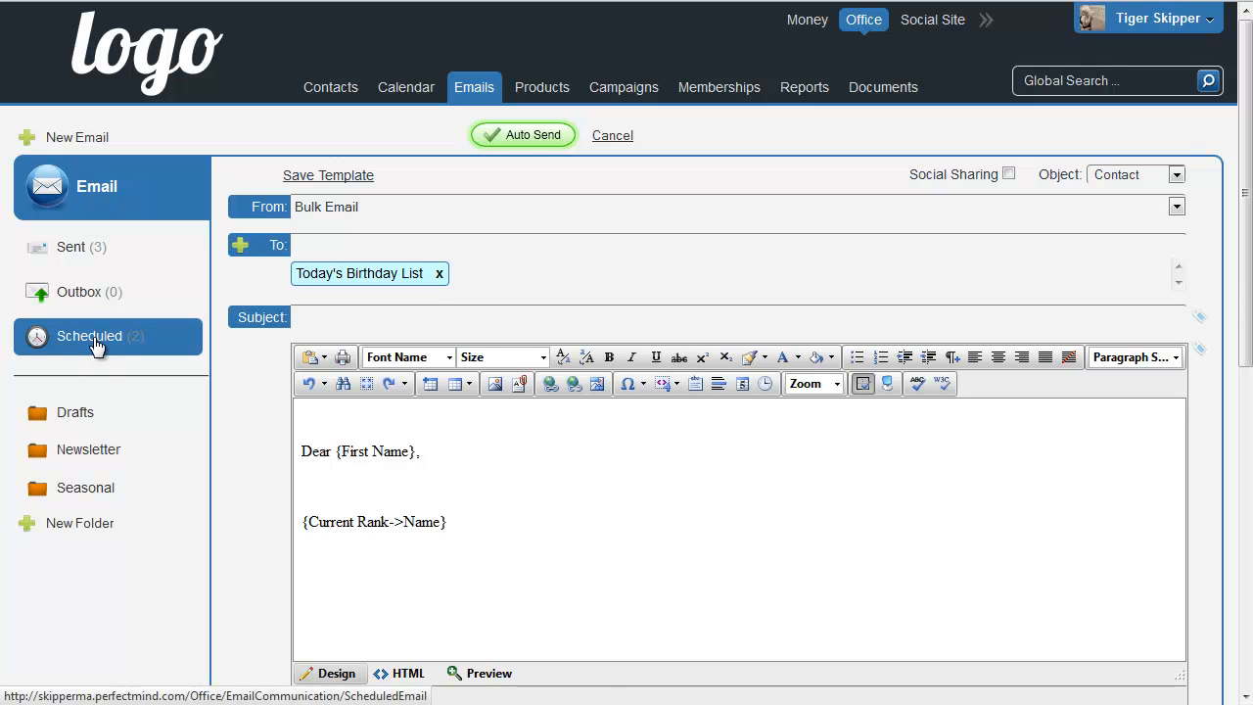
Open the Newsletter (Light Blue) template from the Newsletter folder and examine its title image, logo and article sections.
left_click(104, 447)
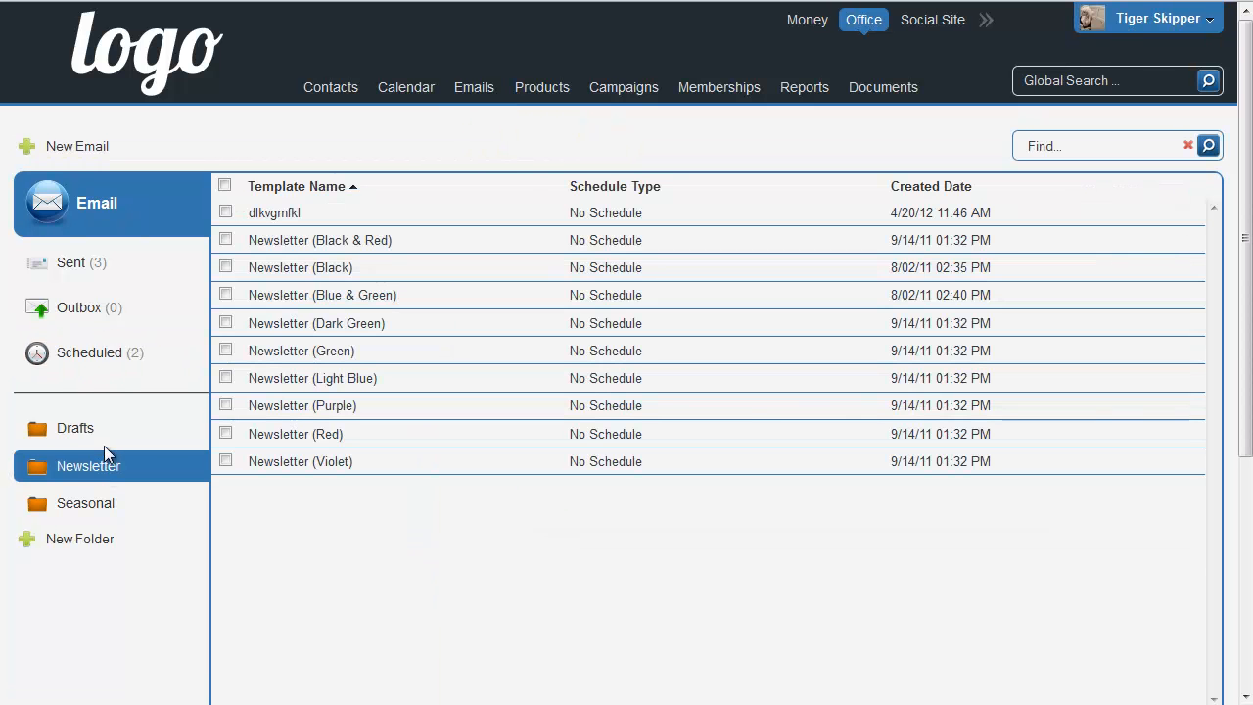
left_click(373, 382)
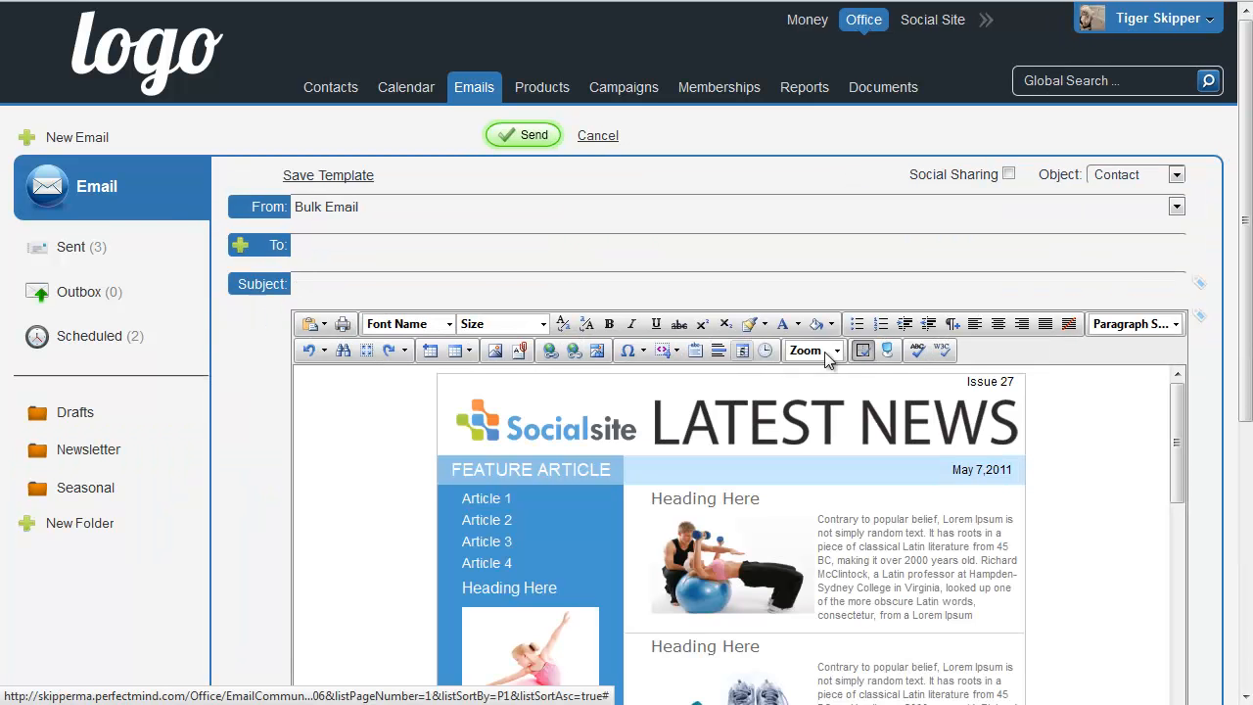
left_click(698, 445)
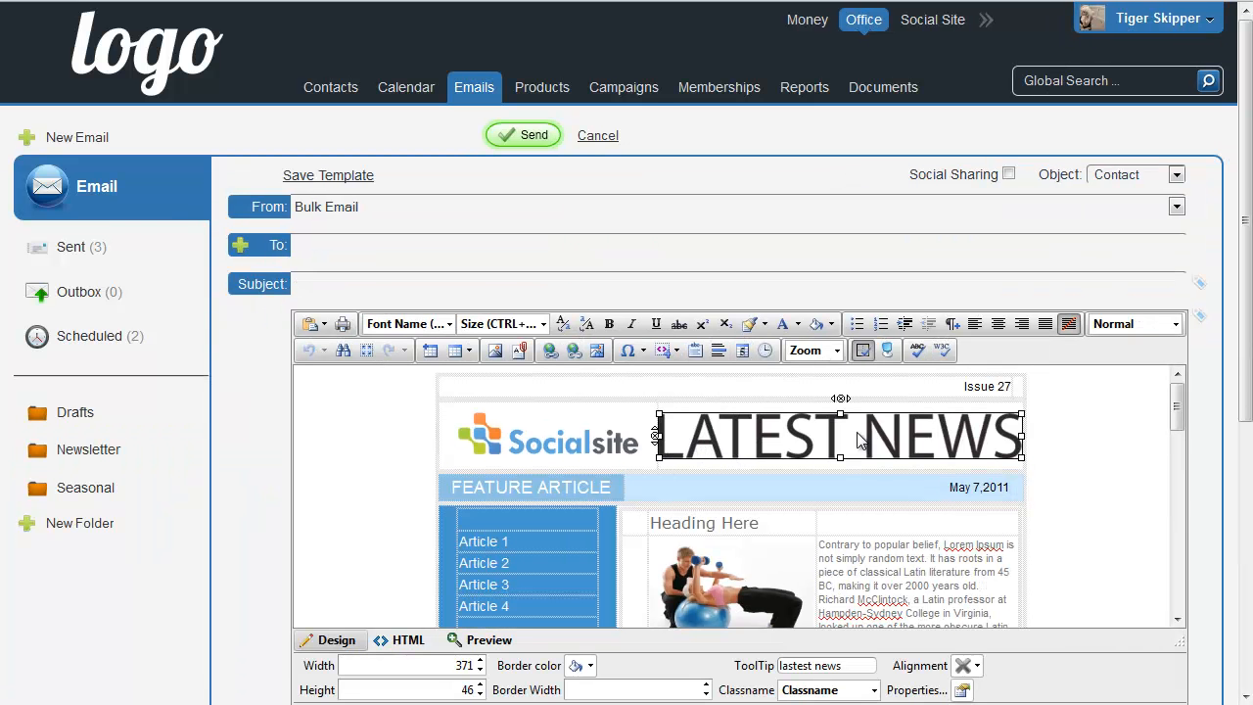
left_click(586, 435)
scroll(857, 468, "down", 1)
left_click(898, 514)
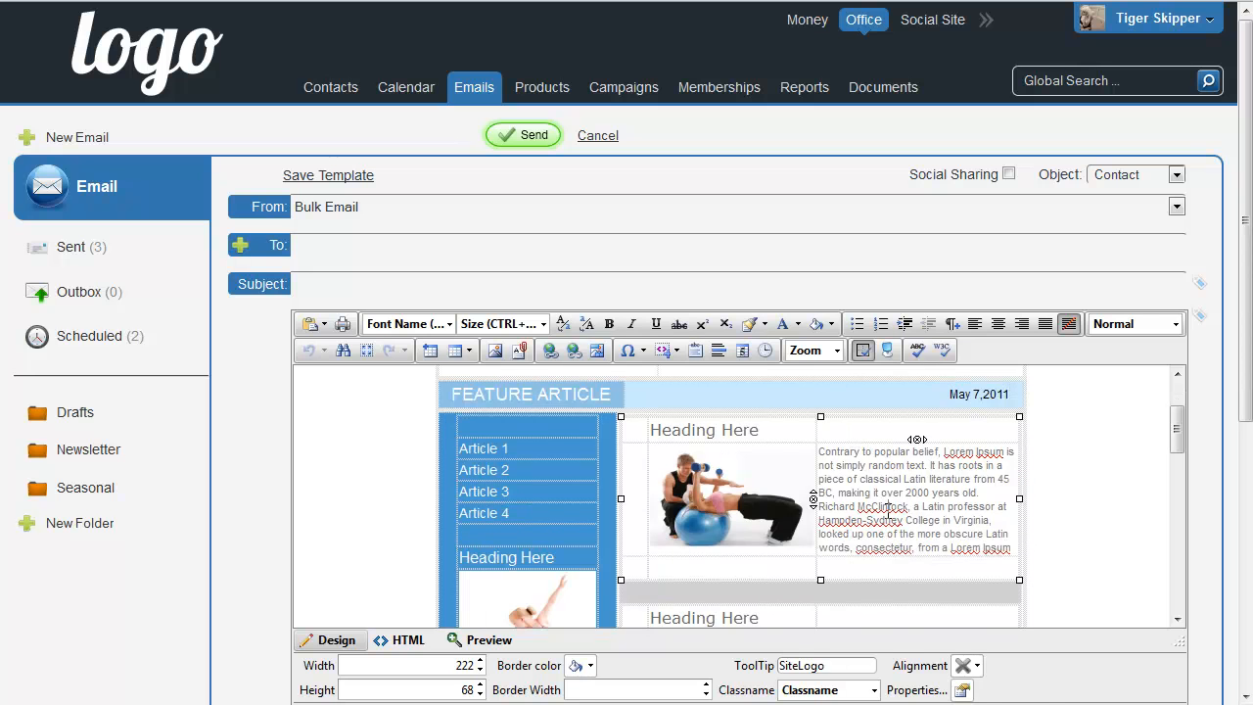
scroll(915, 581, "down", 3)
scroll(916, 573, "up", 4)
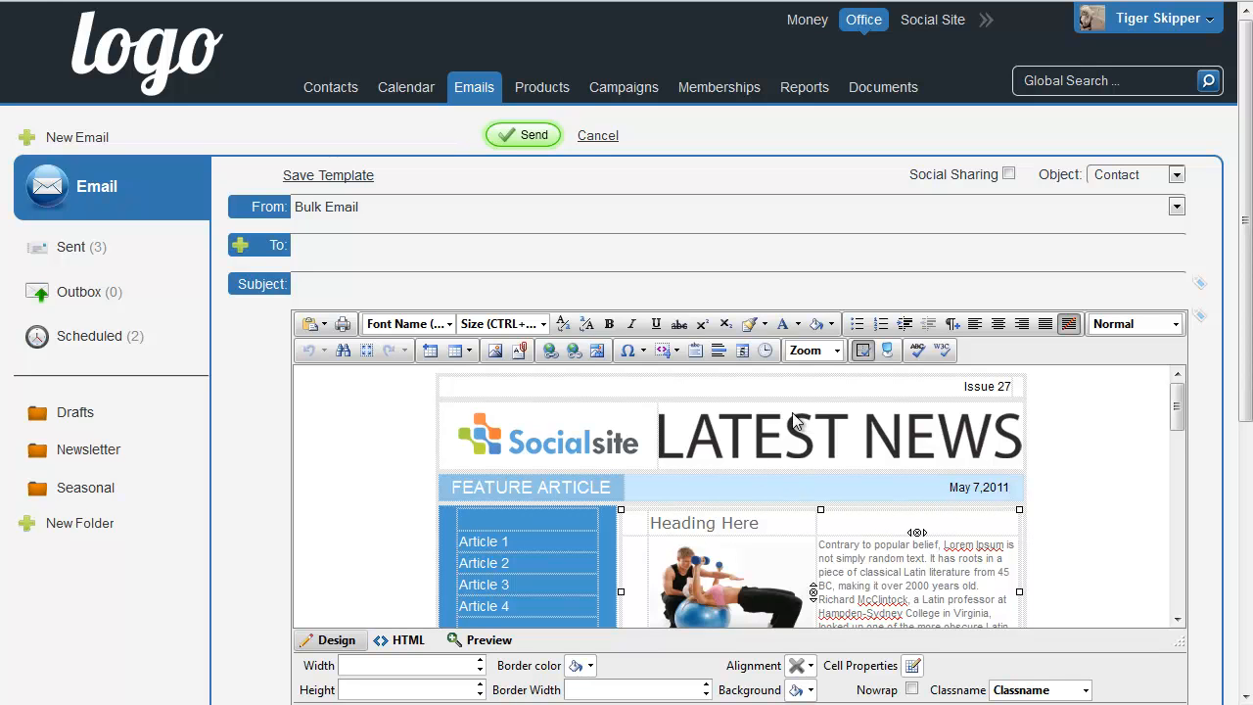
Open the Nutrition page under xHidden Pages for editing, and compare its mobile and desktop versions.
left_click(985, 19)
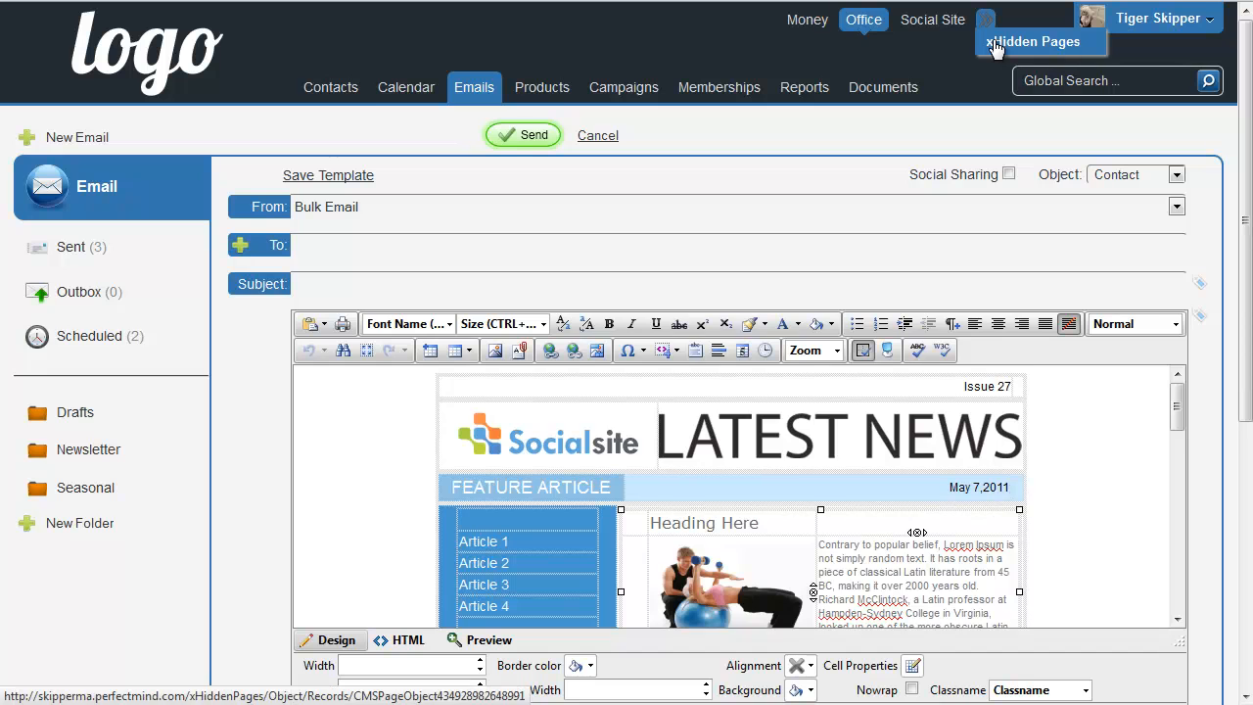
left_click(995, 44)
left_click(250, 136)
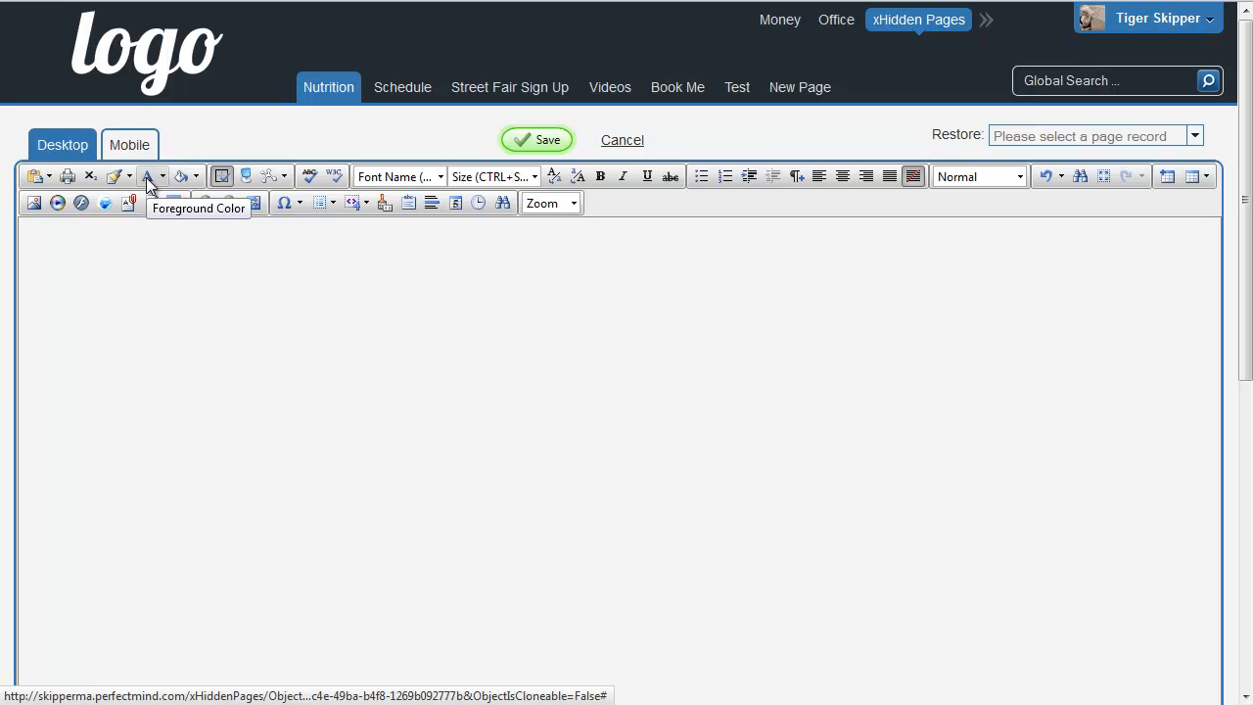
left_click(123, 147)
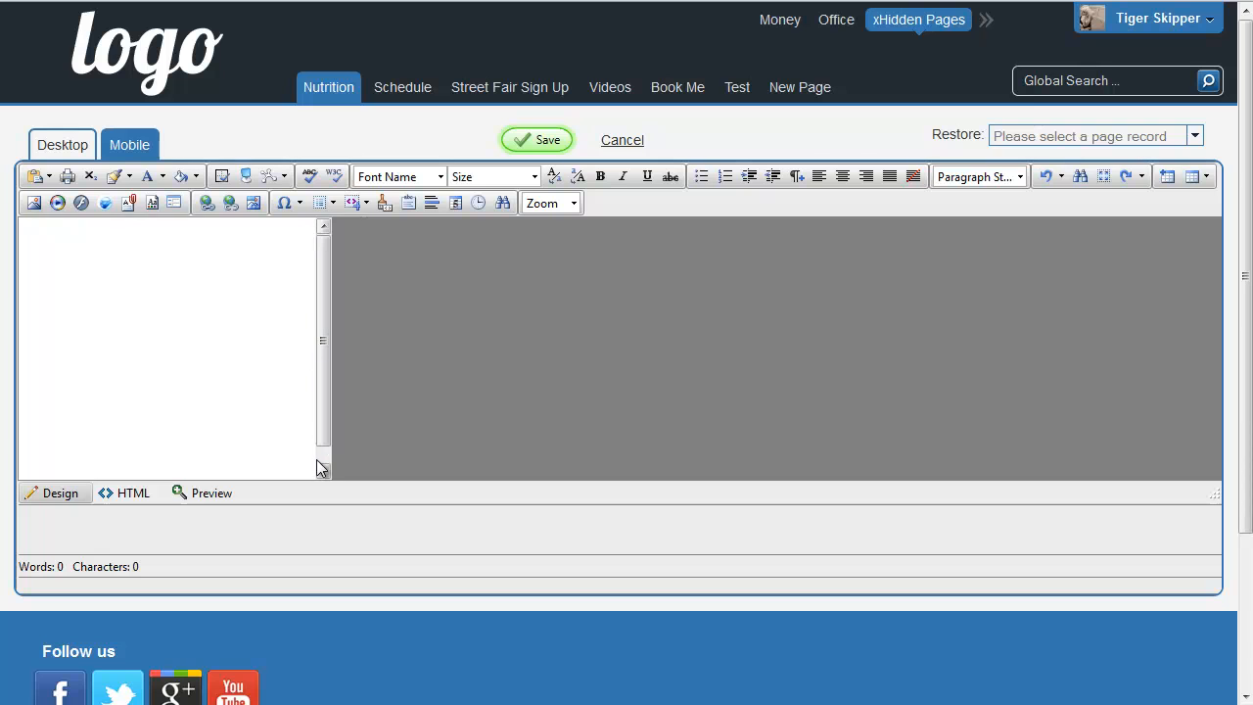
left_click(83, 153)
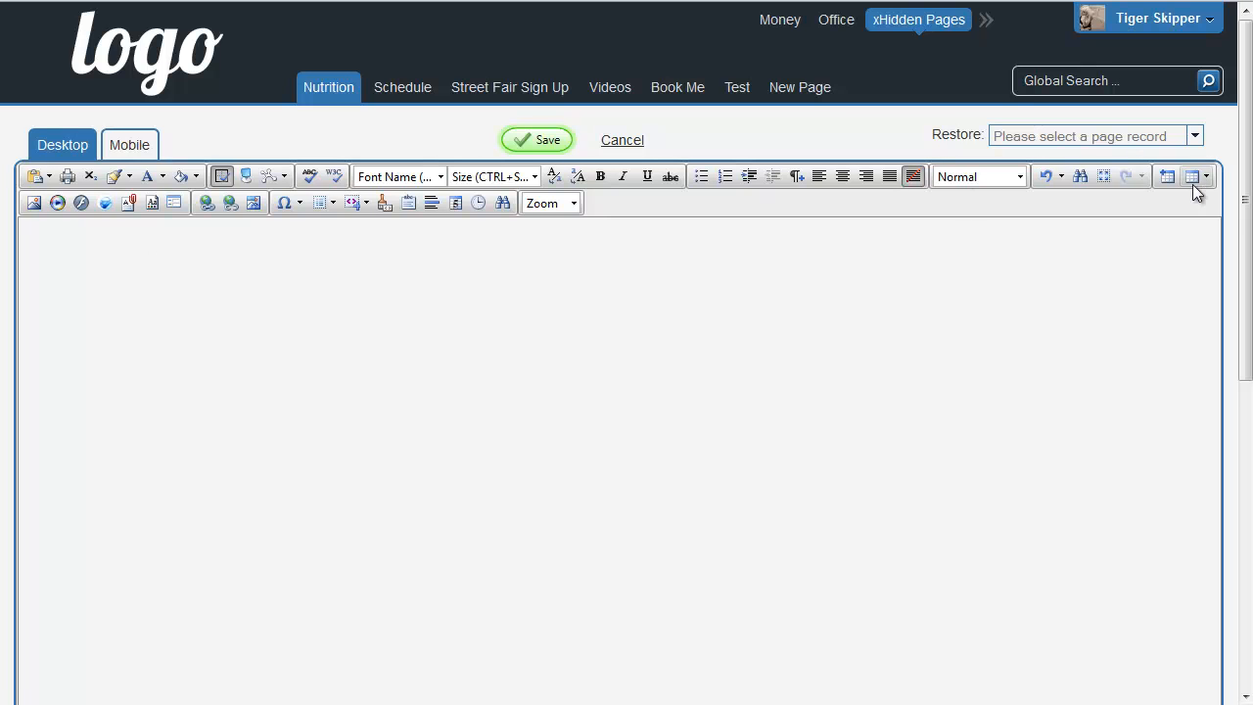
Enter the sample text sdfsdfsdfsd on the desktop version of the page and colour it green.
left_click(162, 177)
left_click(72, 274)
type("sdfsdfsdfsd")
key("ctrl+a")
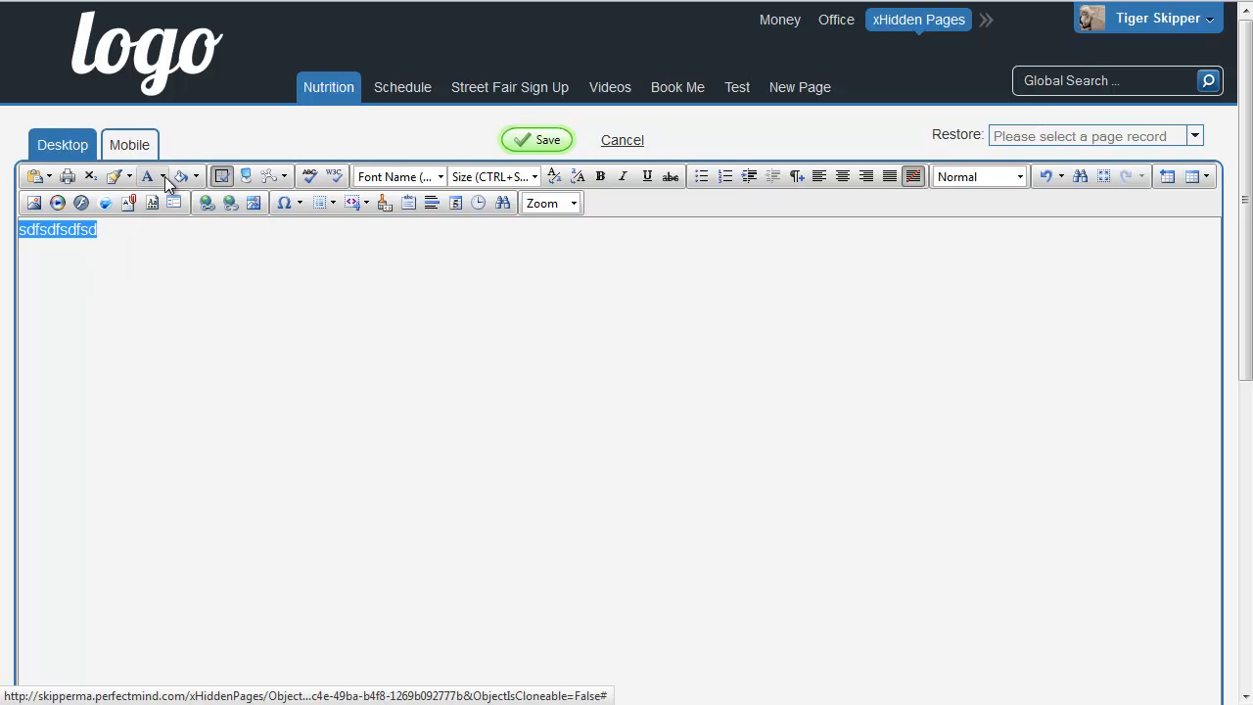
left_click(164, 177)
left_click(249, 272)
left_click(208, 333)
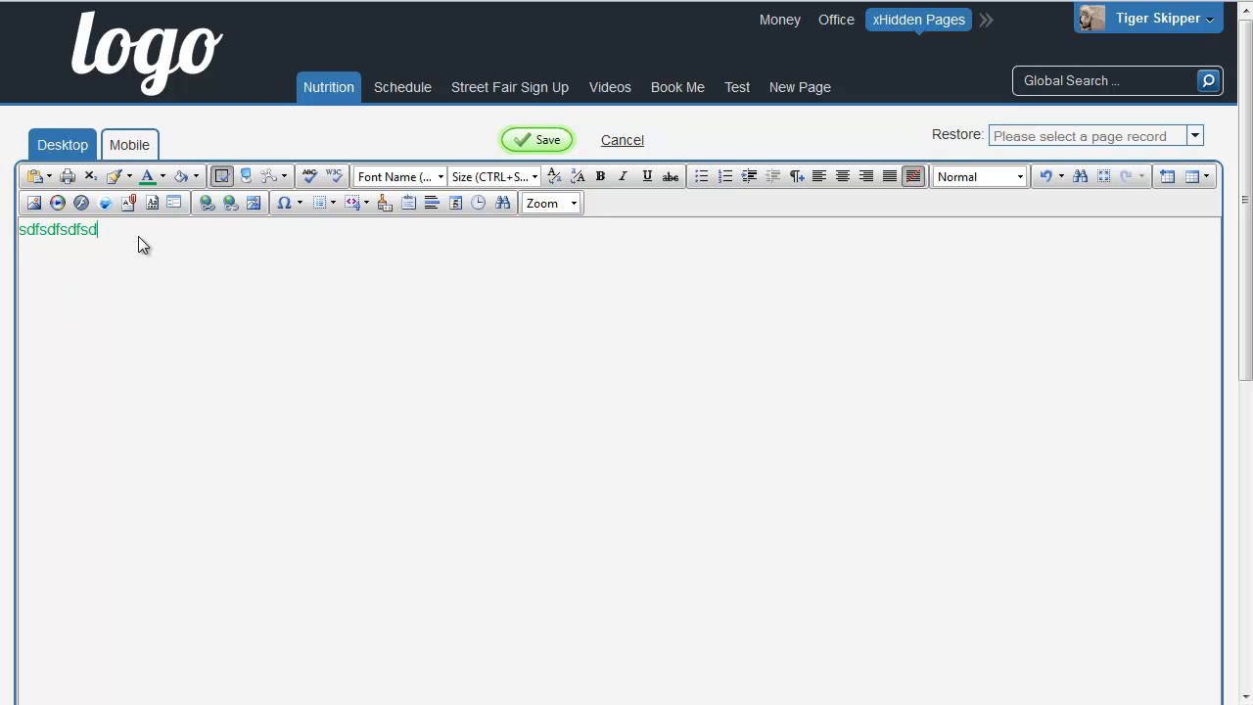
Give the green sample text on the desktop page a yellow background colour.
left_click_drag(138, 235, 6, 235)
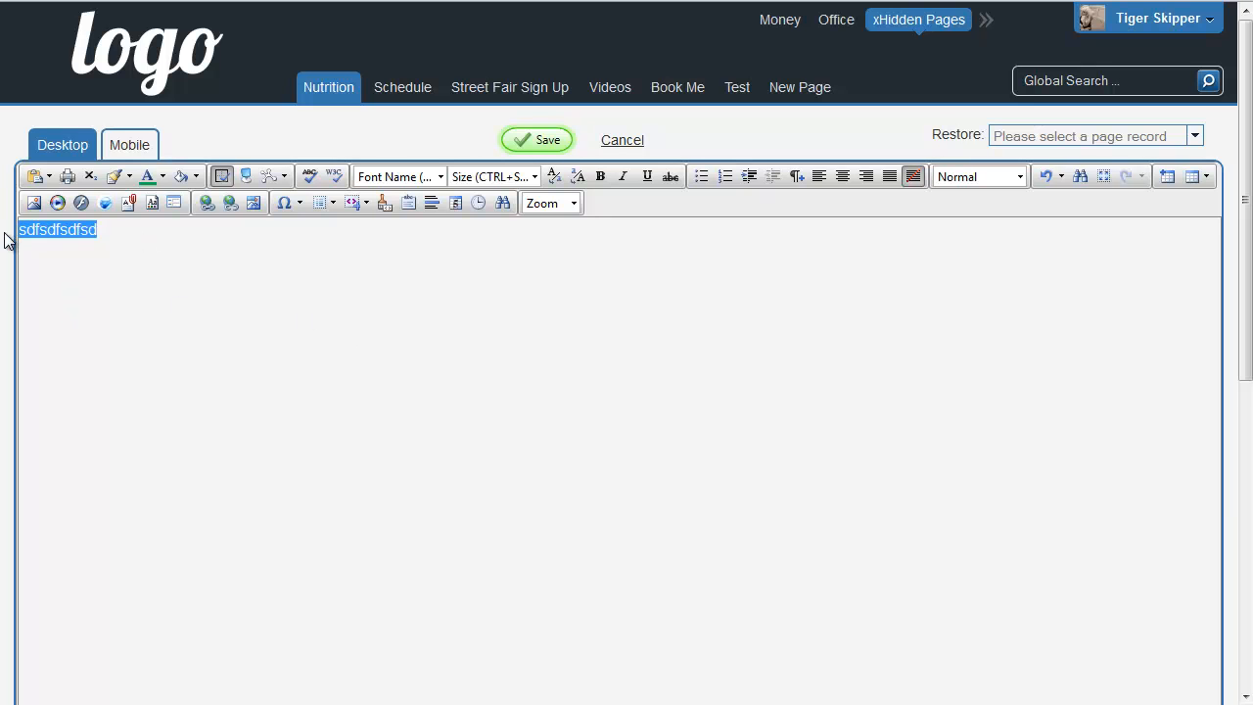
left_click(198, 177)
left_click(234, 269)
left_click(91, 231)
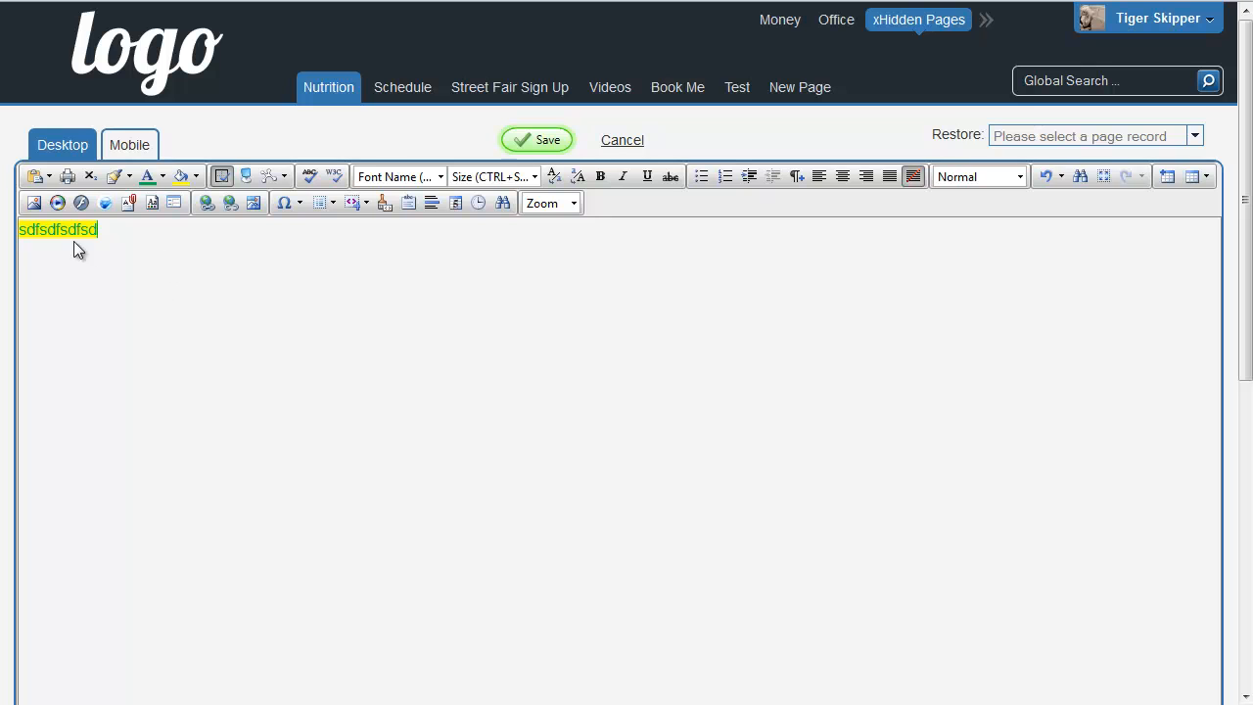
Try the editor's display toggle on and off, and look over the font name, font size and paragraph formatting options.
left_click(247, 176)
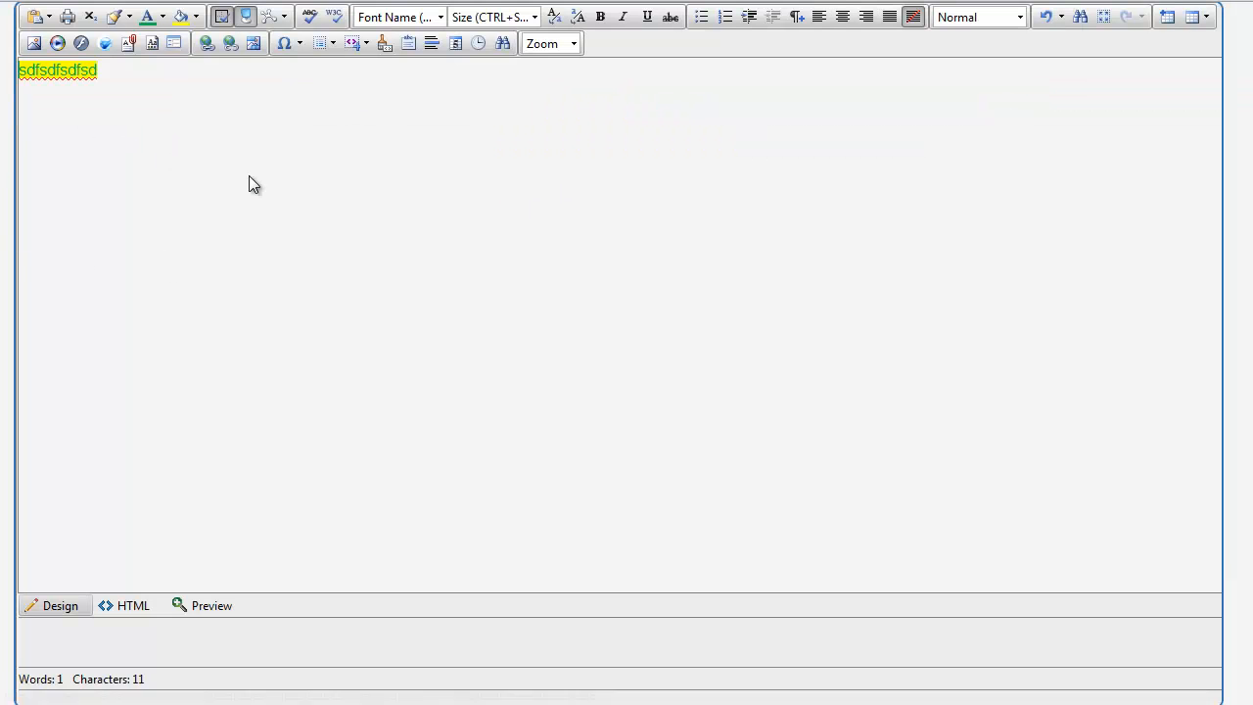
left_click(248, 21)
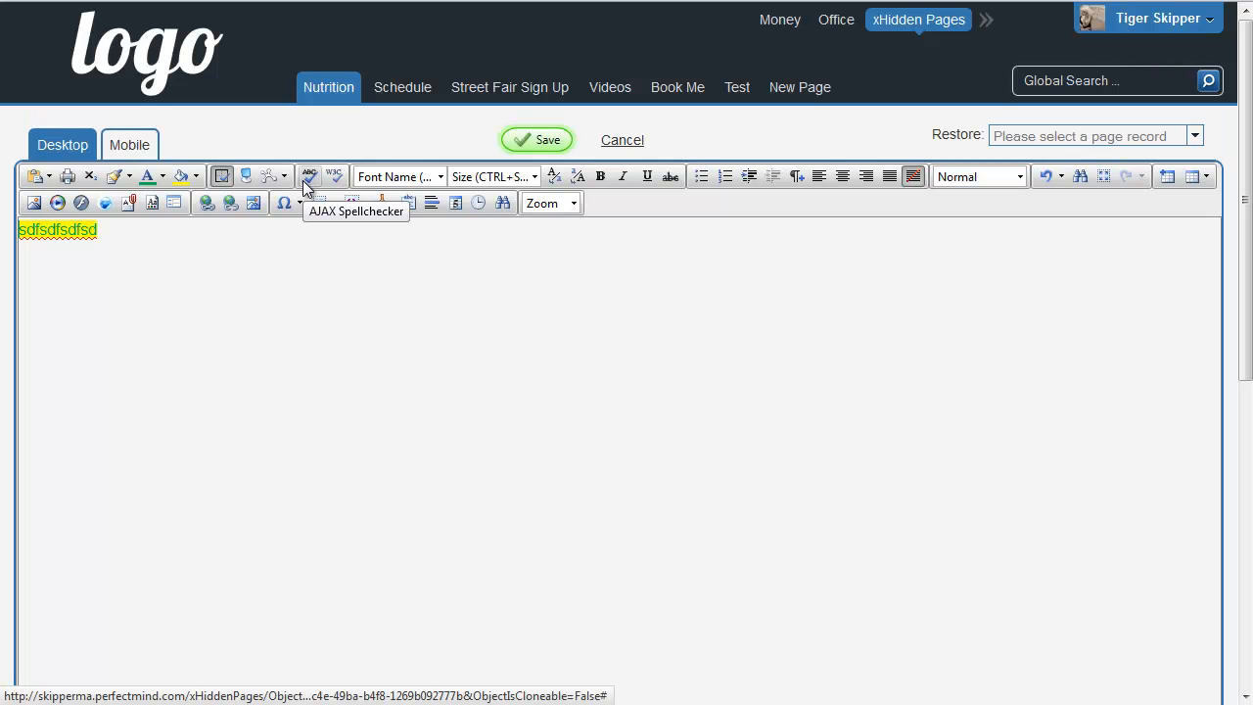
left_click(418, 176)
left_click(498, 176)
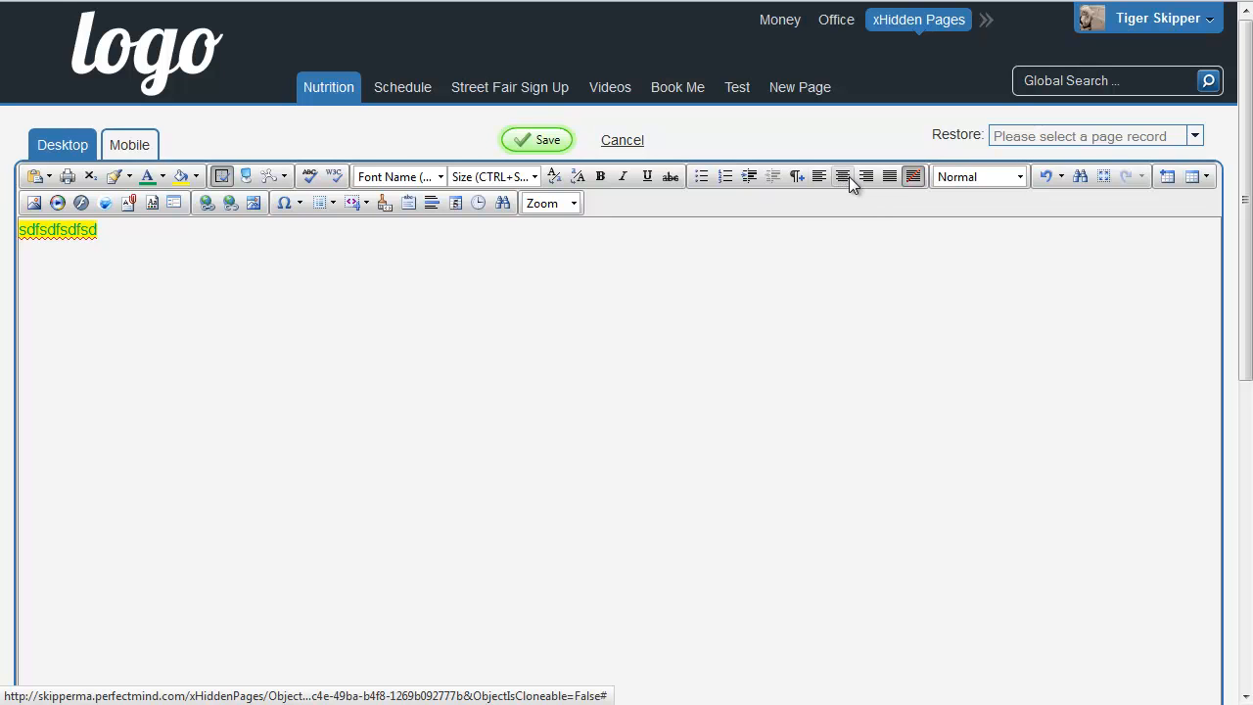
left_click(910, 176)
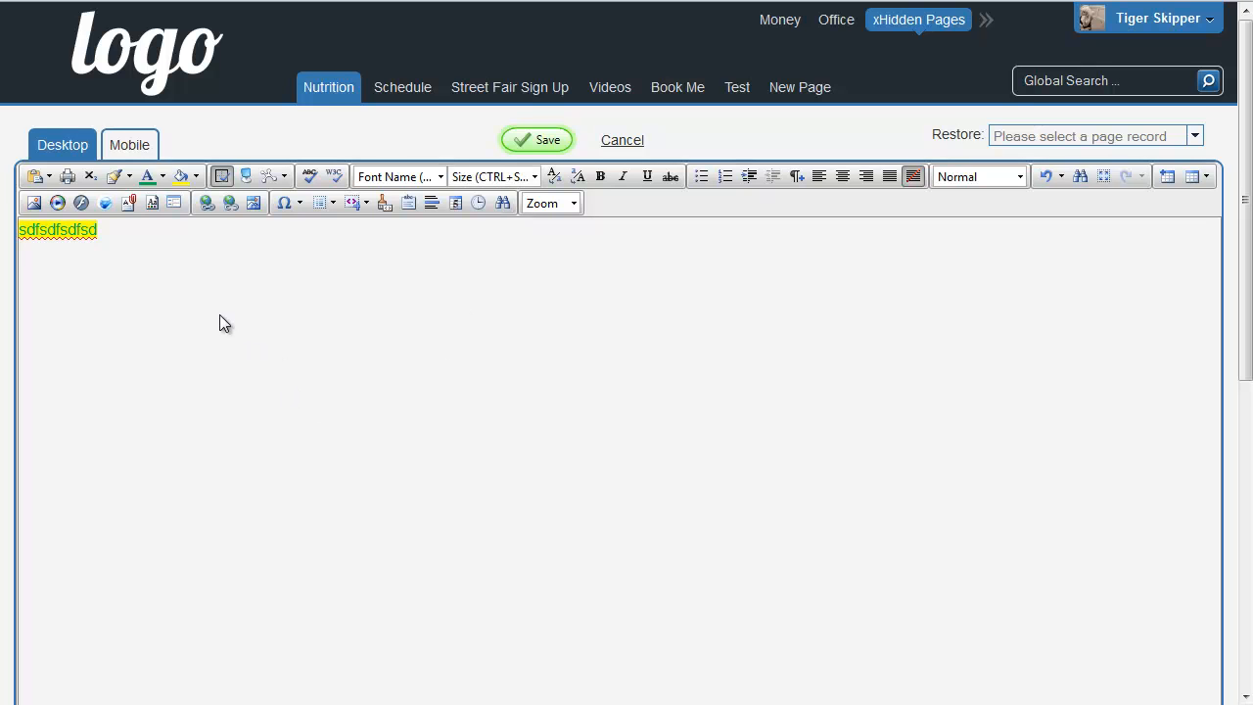
Start a new line below the green sample text and open the Image Manager's upload form.
key("Return")
left_click(33, 203)
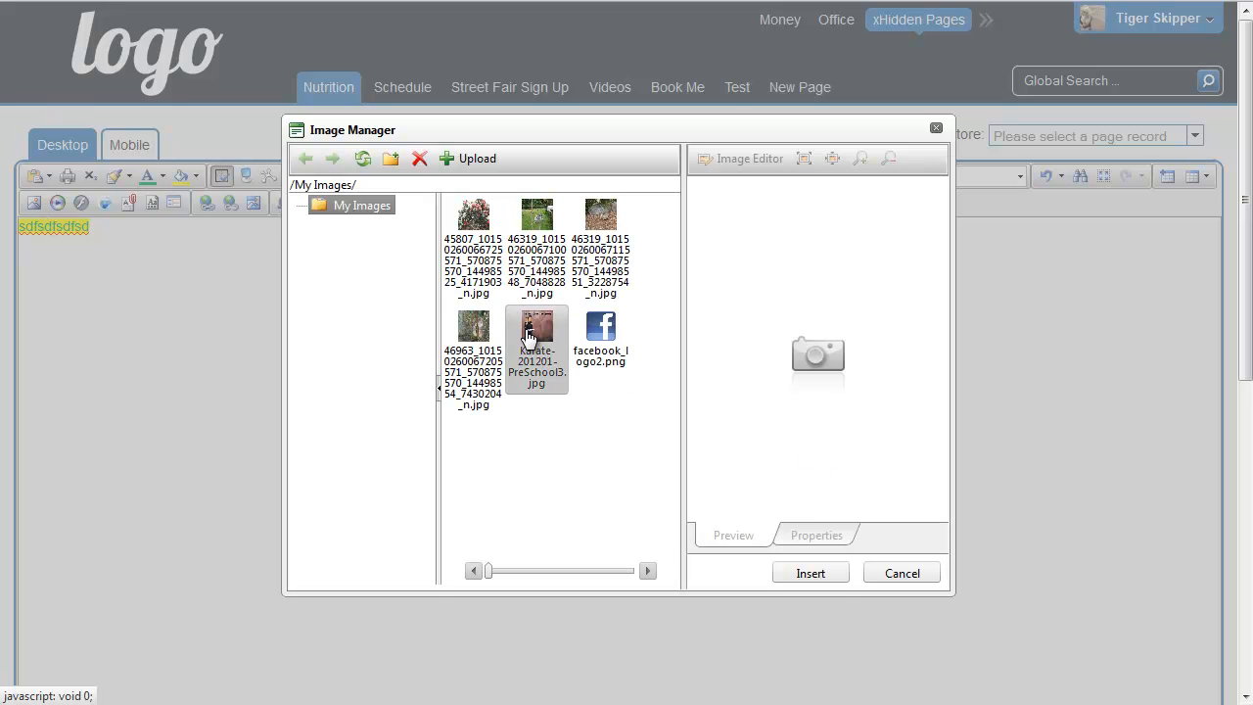
left_click(447, 169)
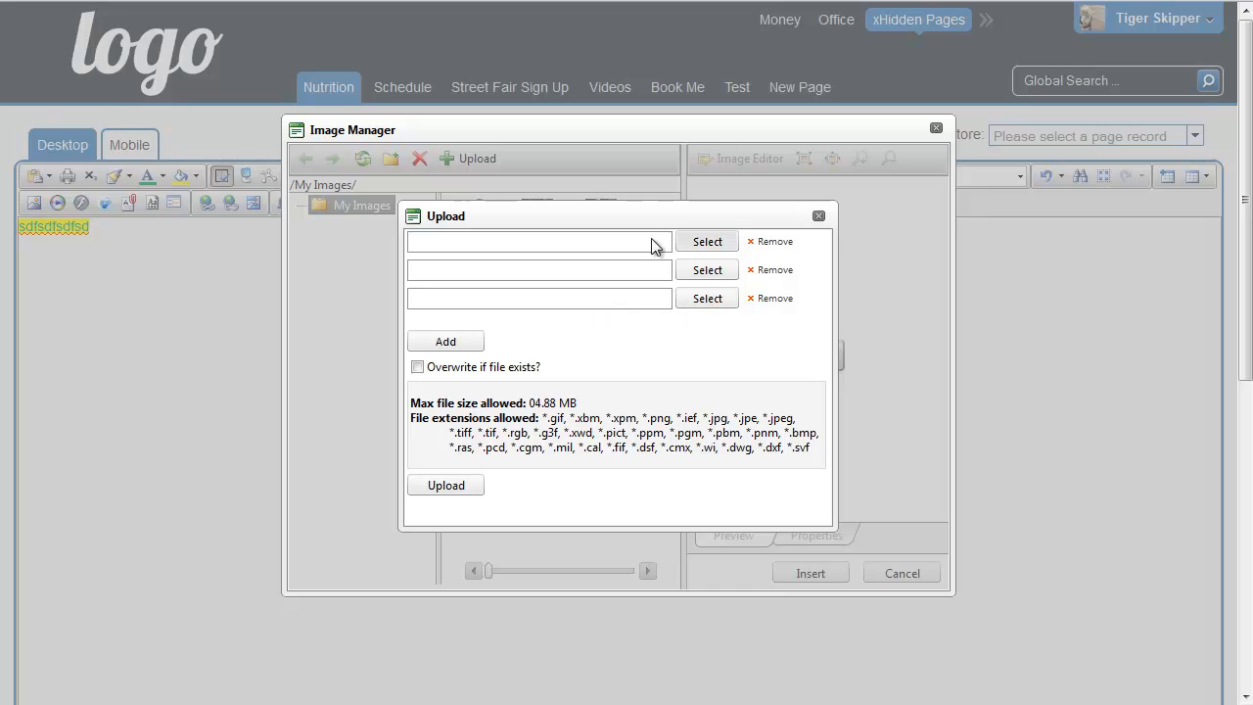
Try adding and removing file rows in the upload form, and examine its file selection and allowed file extensions.
left_click(448, 346)
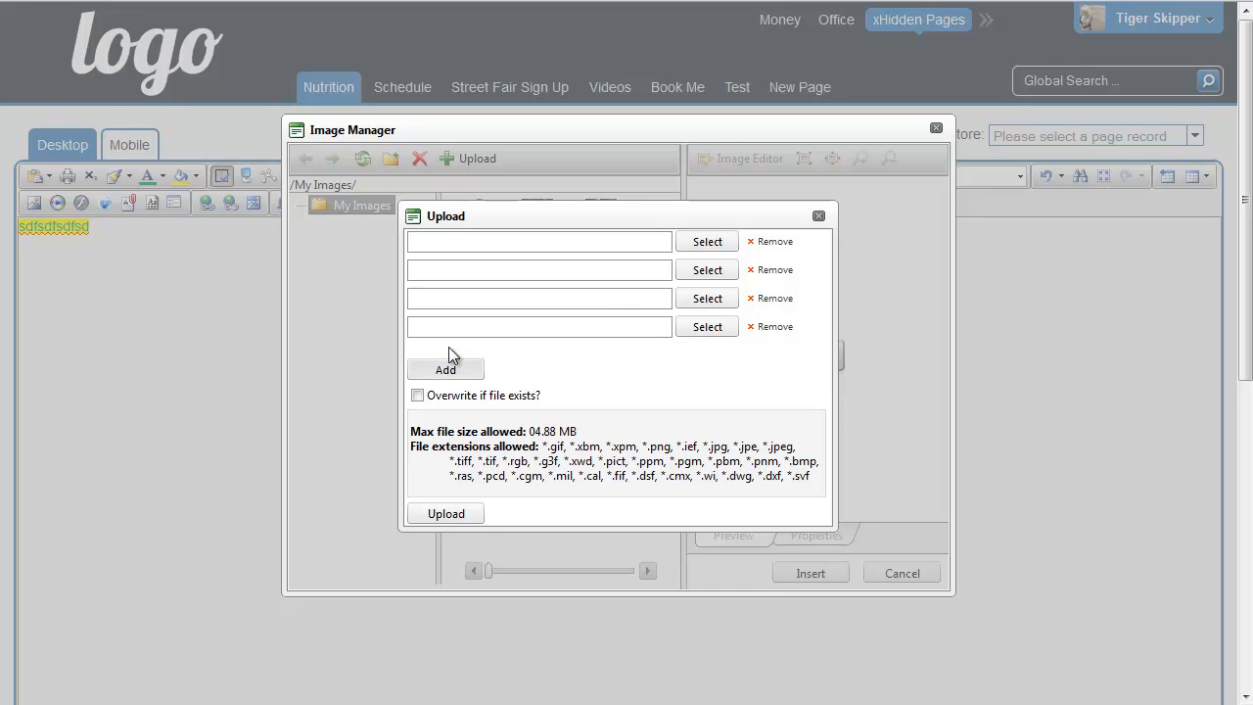
left_click(455, 368)
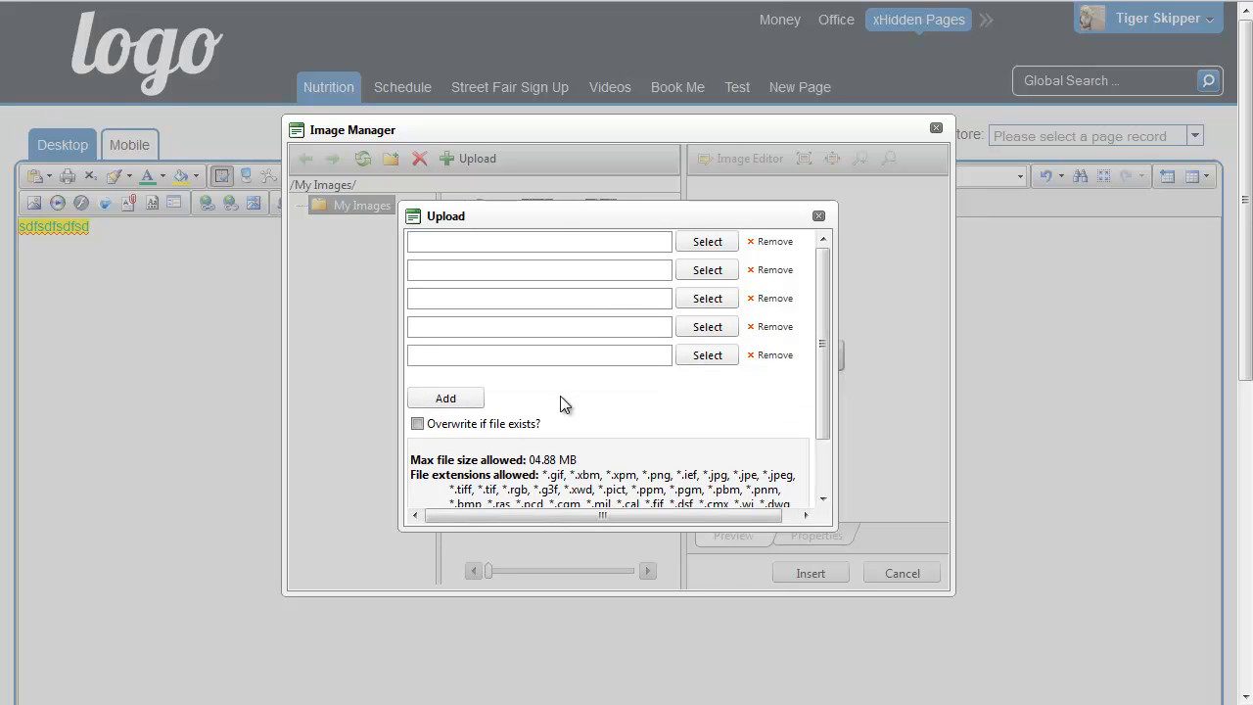
left_click(772, 356)
left_click(765, 328)
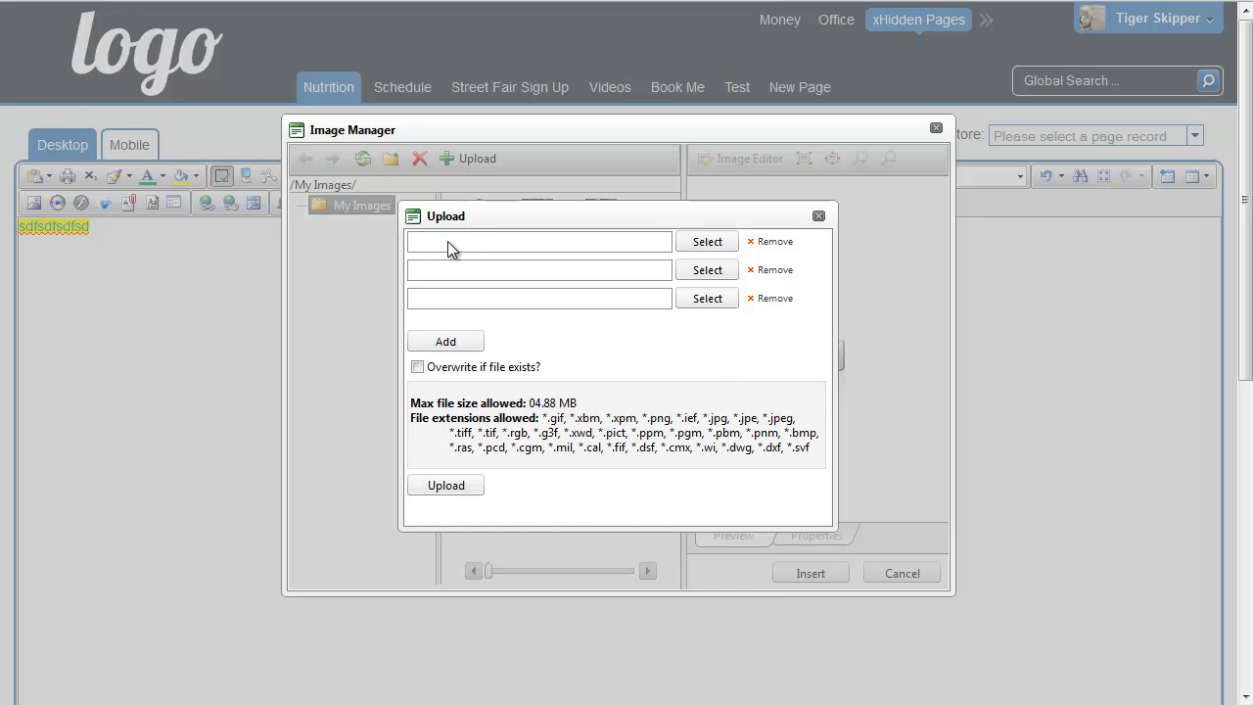
left_click(589, 300)
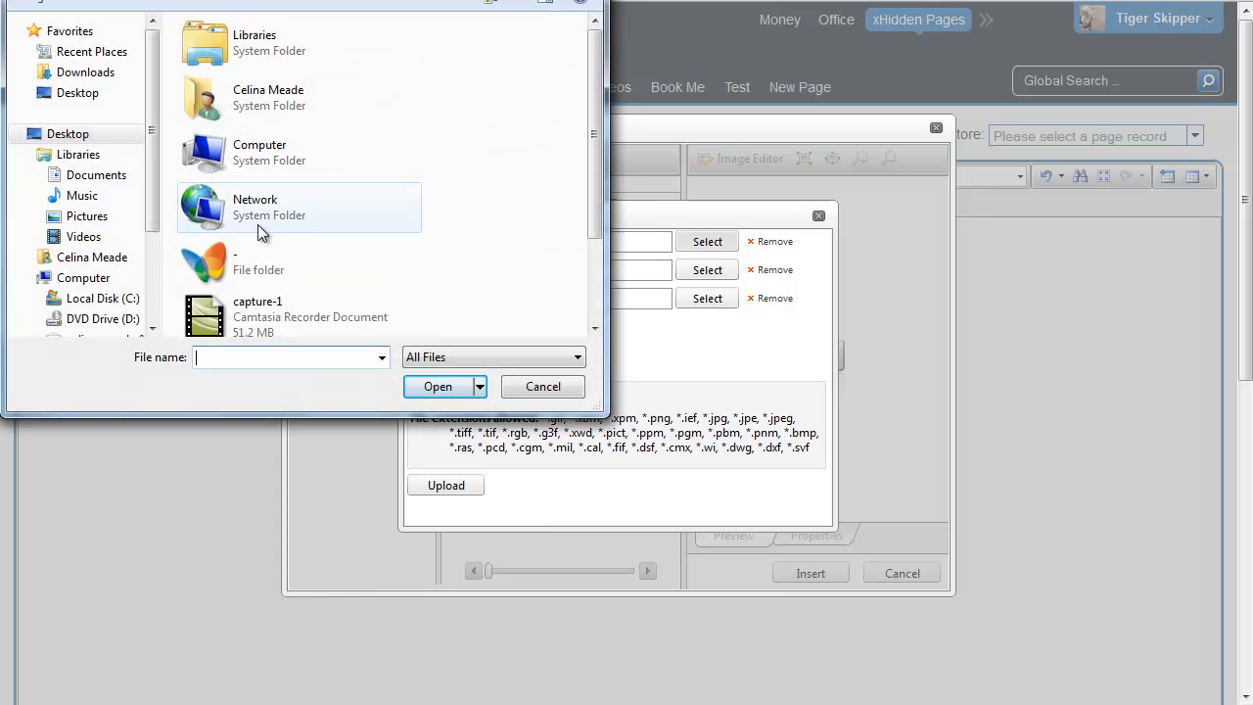
left_click(548, 391)
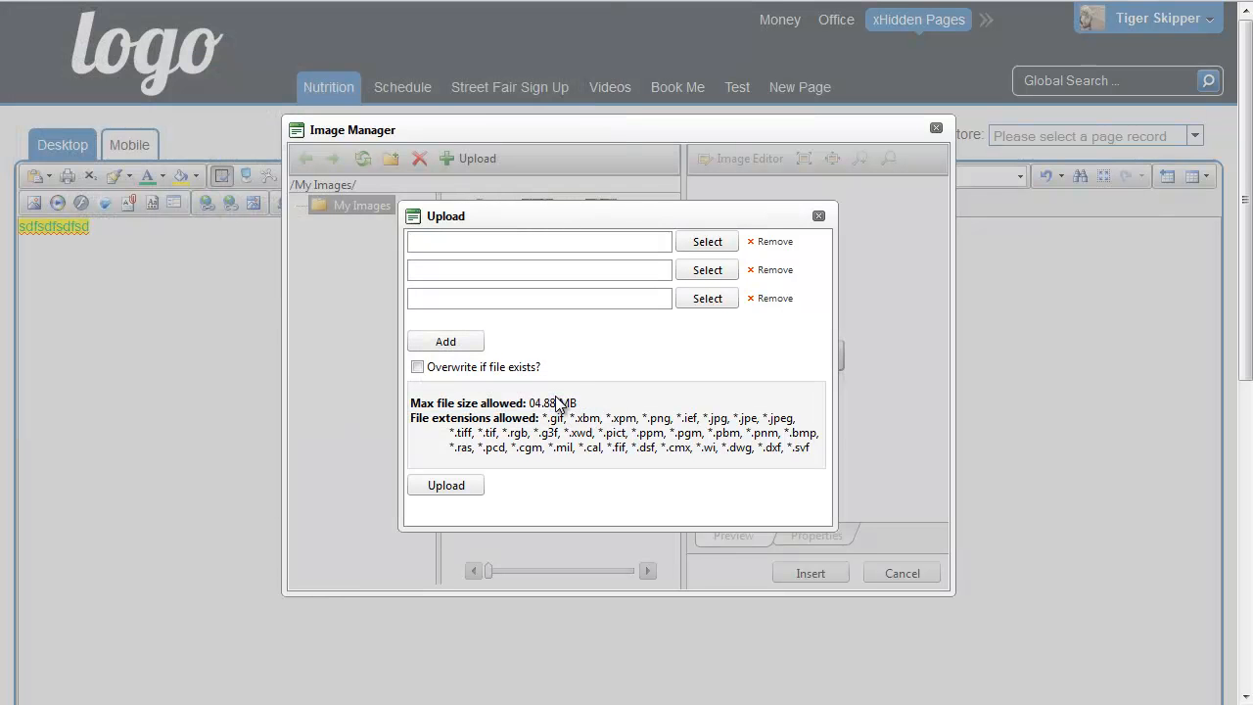
left_click_drag(549, 418, 820, 456)
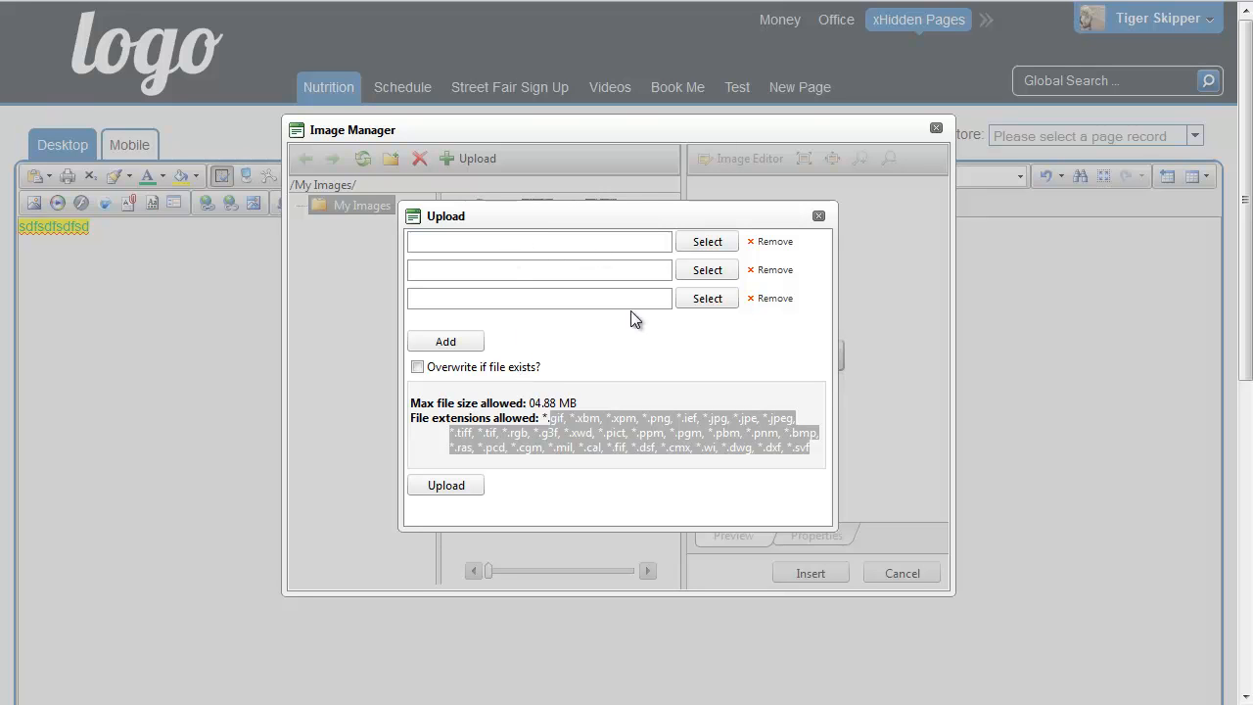
left_click(819, 216)
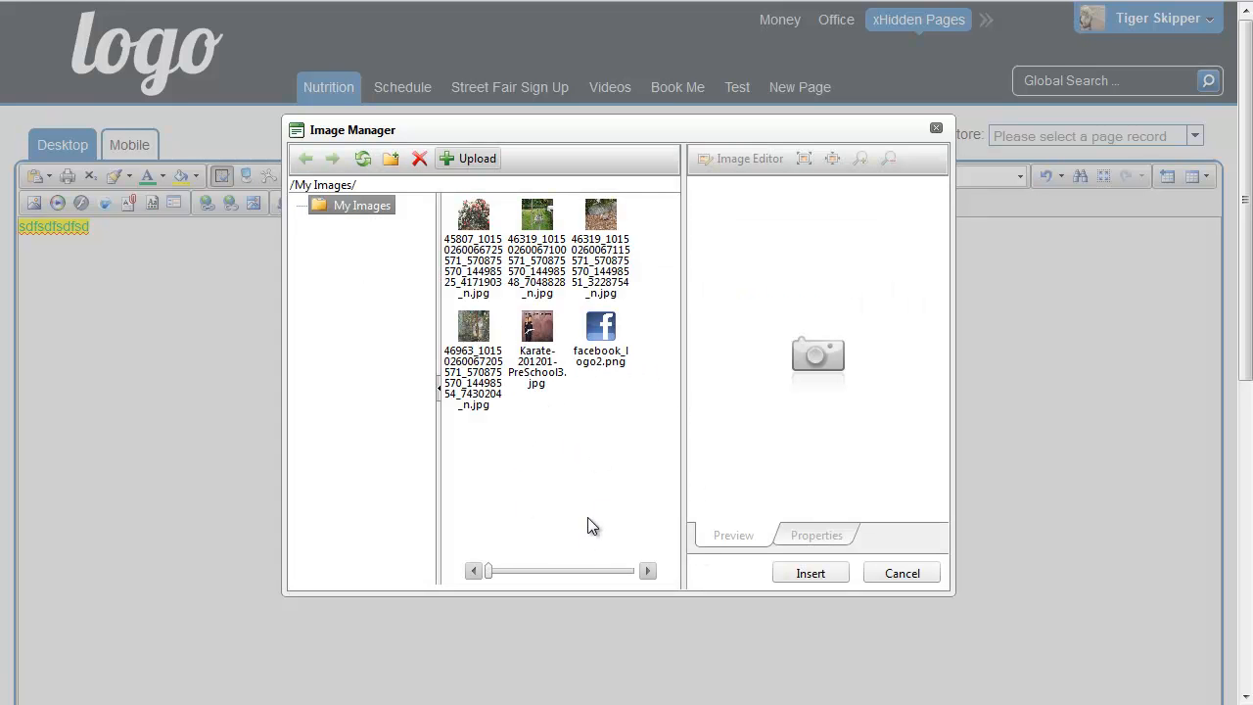
Choose the lemur photo in My Images, review its file actions and size properties, and insert it into the page.
left_click(520, 227)
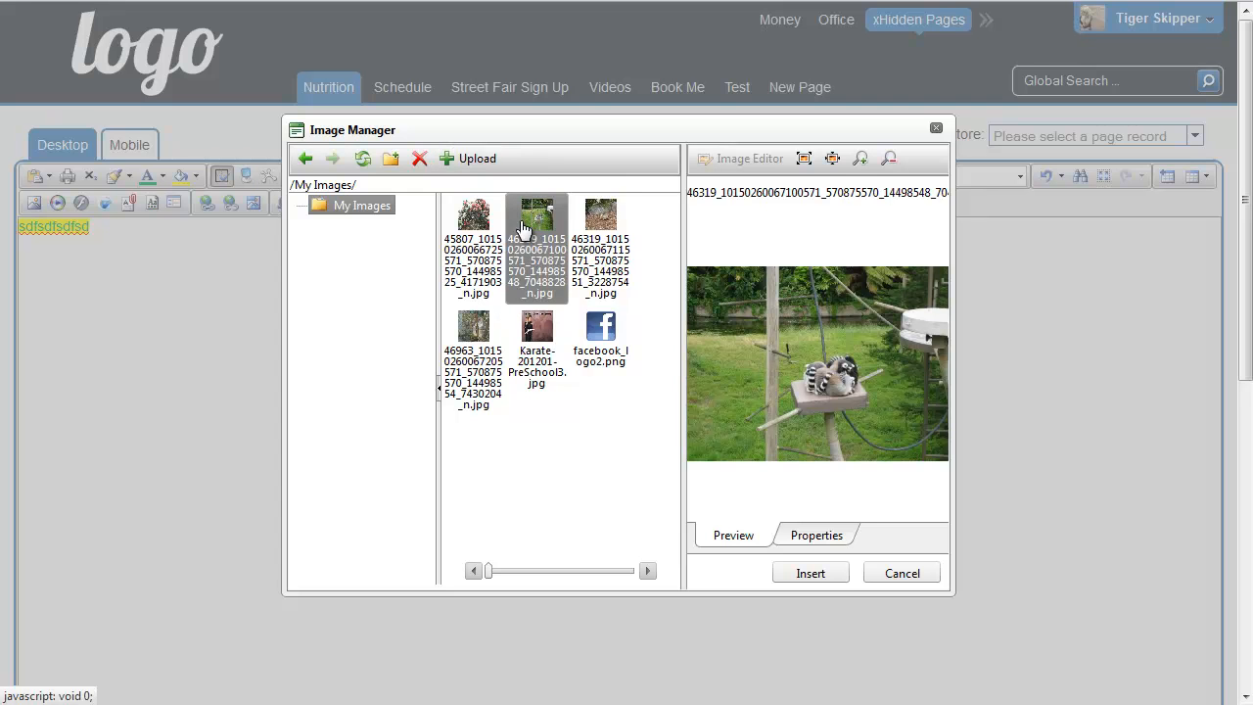
right_click(519, 220)
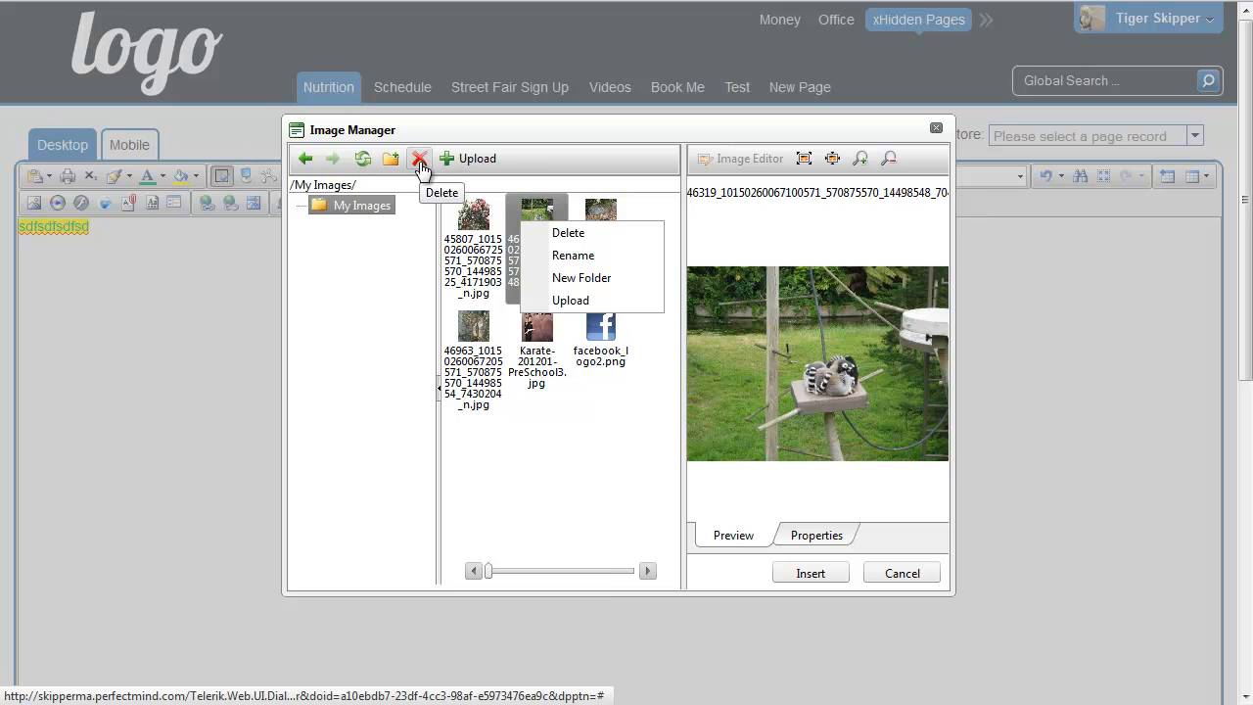
left_click(839, 534)
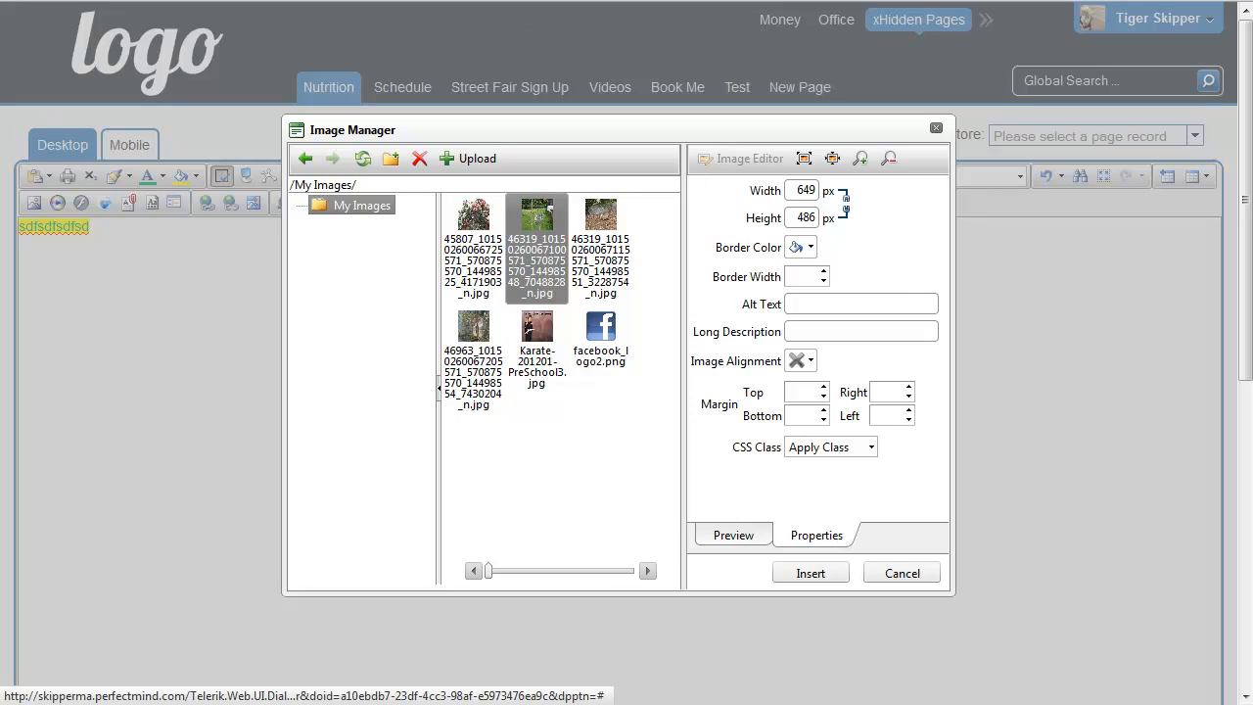
left_click(846, 206)
left_click(783, 570)
Shrink the inserted lemur photo to about 292 by 218 px and enter the text fgdfgdfgdf beside it.
left_click(637, 288)
left_click_drag(654, 270, 223, 532)
left_click(546, 479)
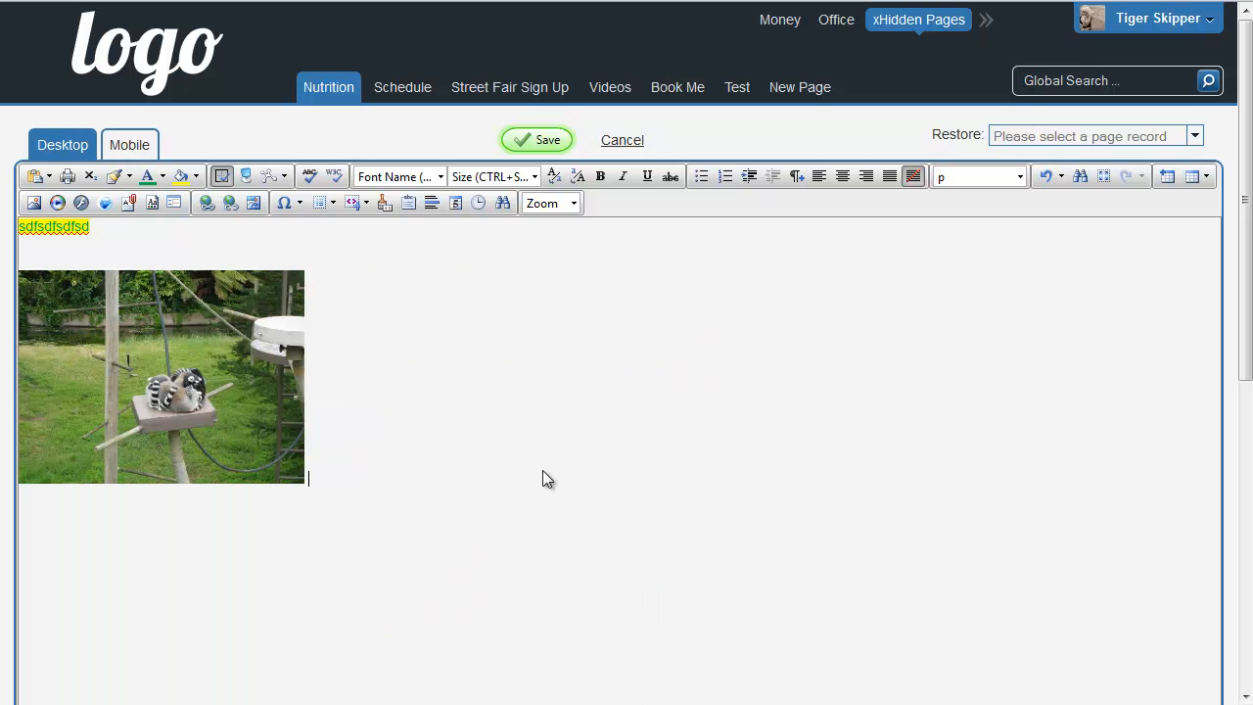
type("fgdfgdfgdf")
Align the lemur photo to the left so the text wraps along its right side.
left_click(48, 363)
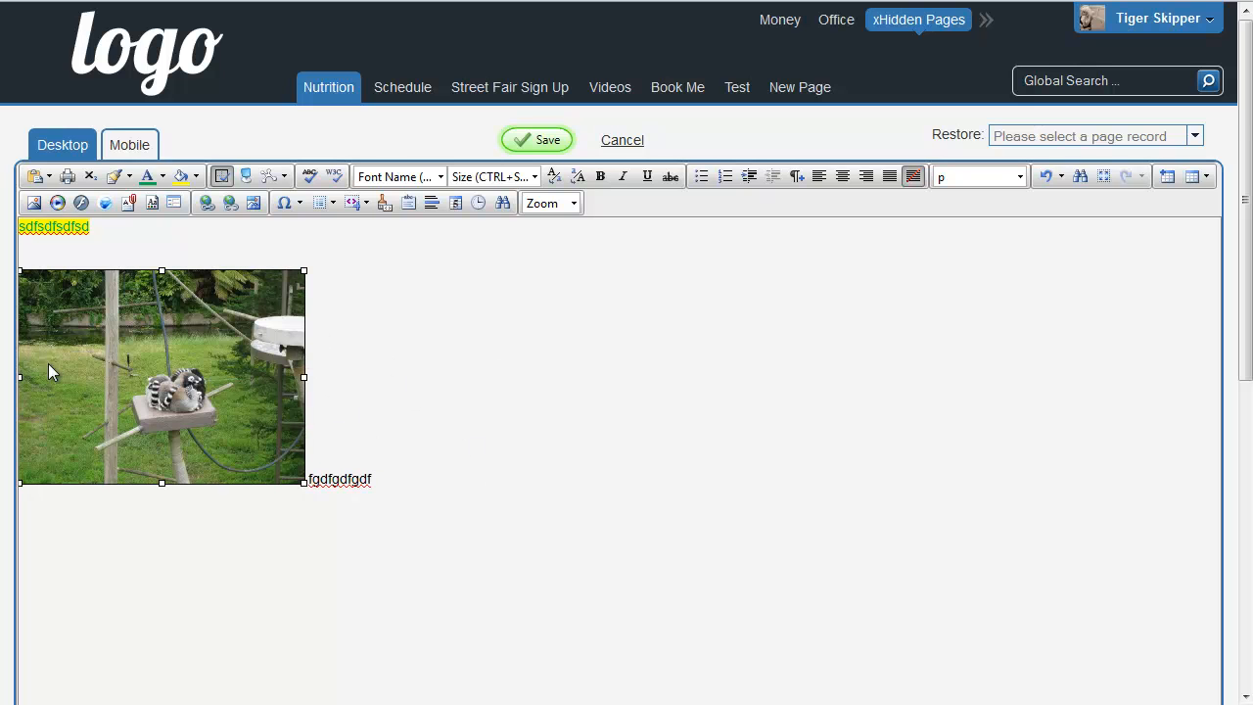
scroll(1141, 374, "down", 2)
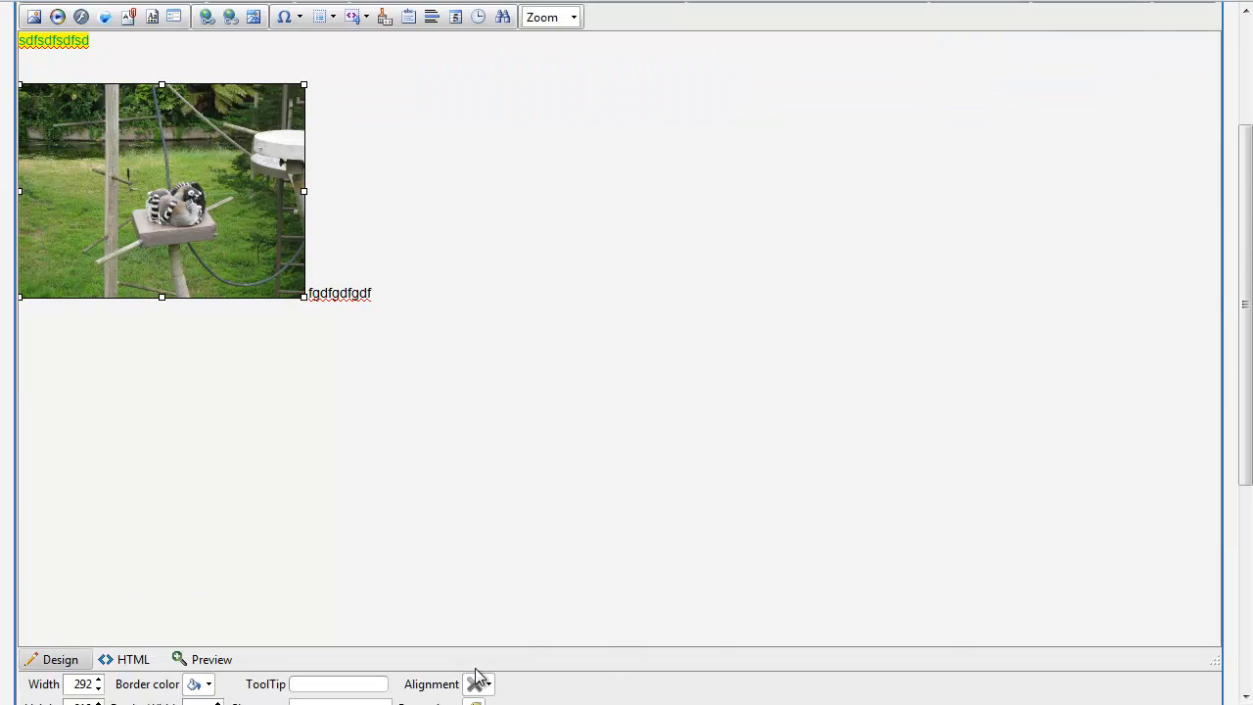
scroll(476, 676, "down", 1)
left_click(489, 593)
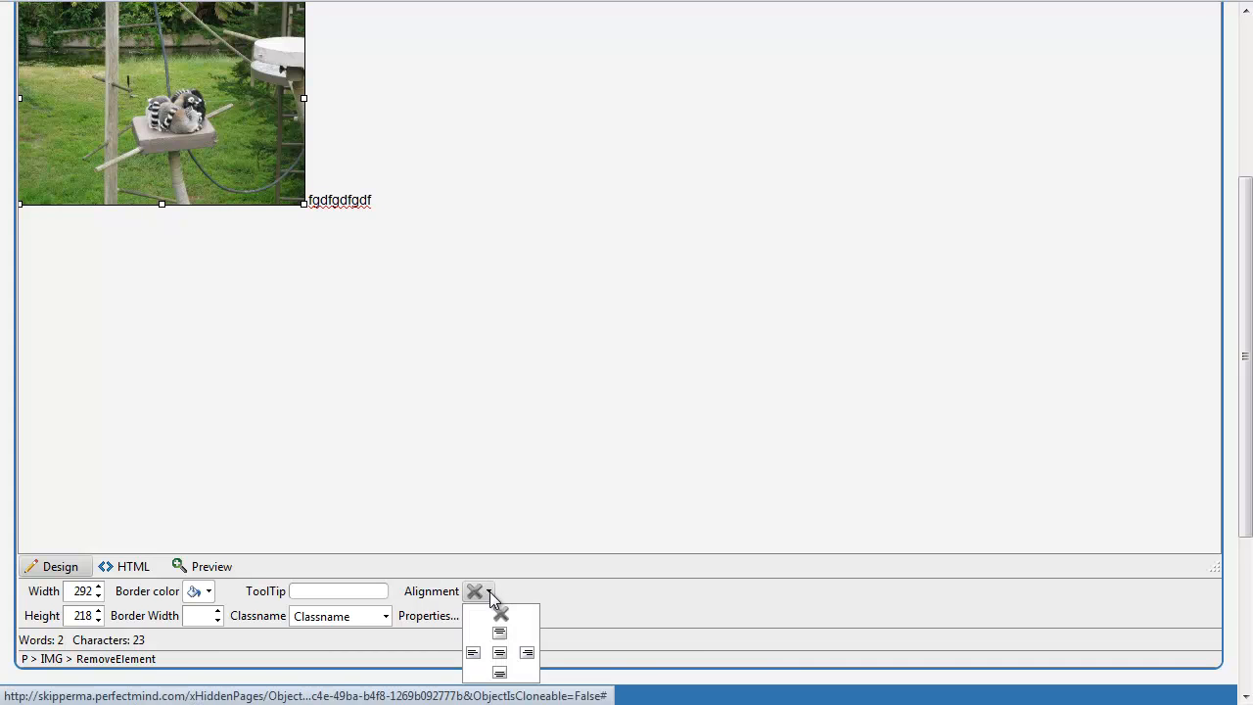
left_click(475, 652)
Add the lines cv and x under fgdfgdfgdf beside the lemur photo.
scroll(523, 486, "up", 2)
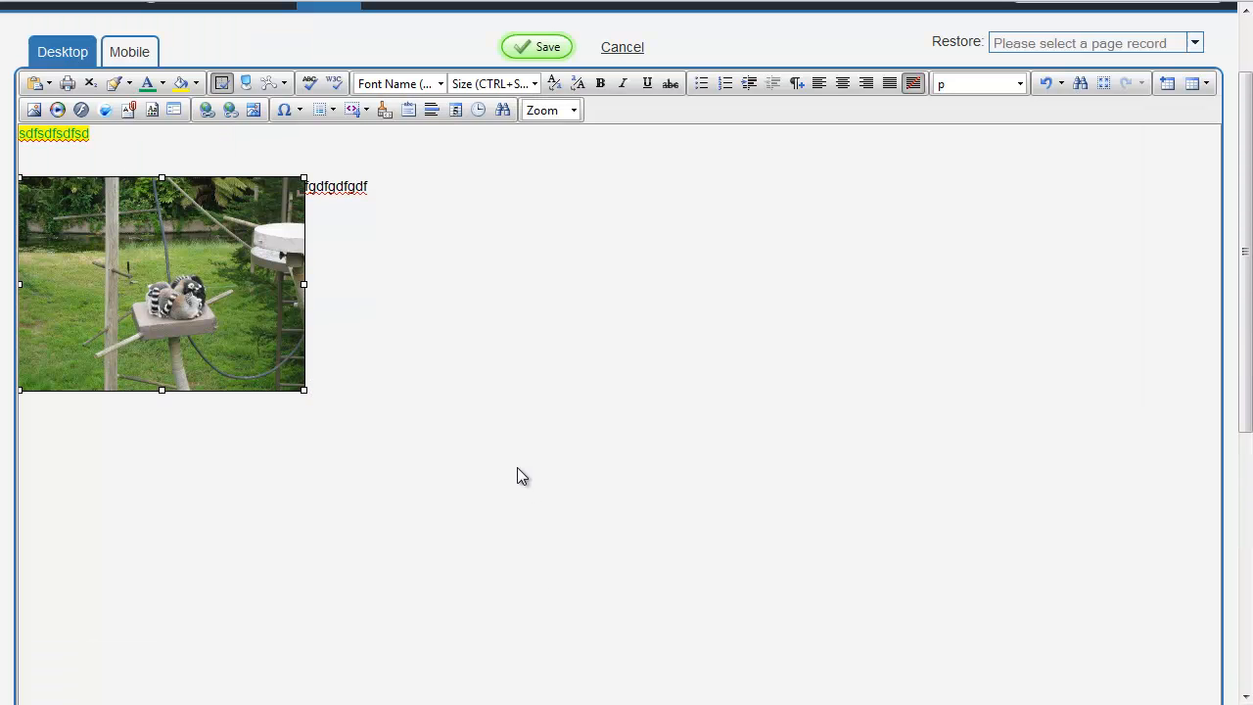
left_click(378, 197)
key("Return")
type("cv")
key("Return")
type("x")
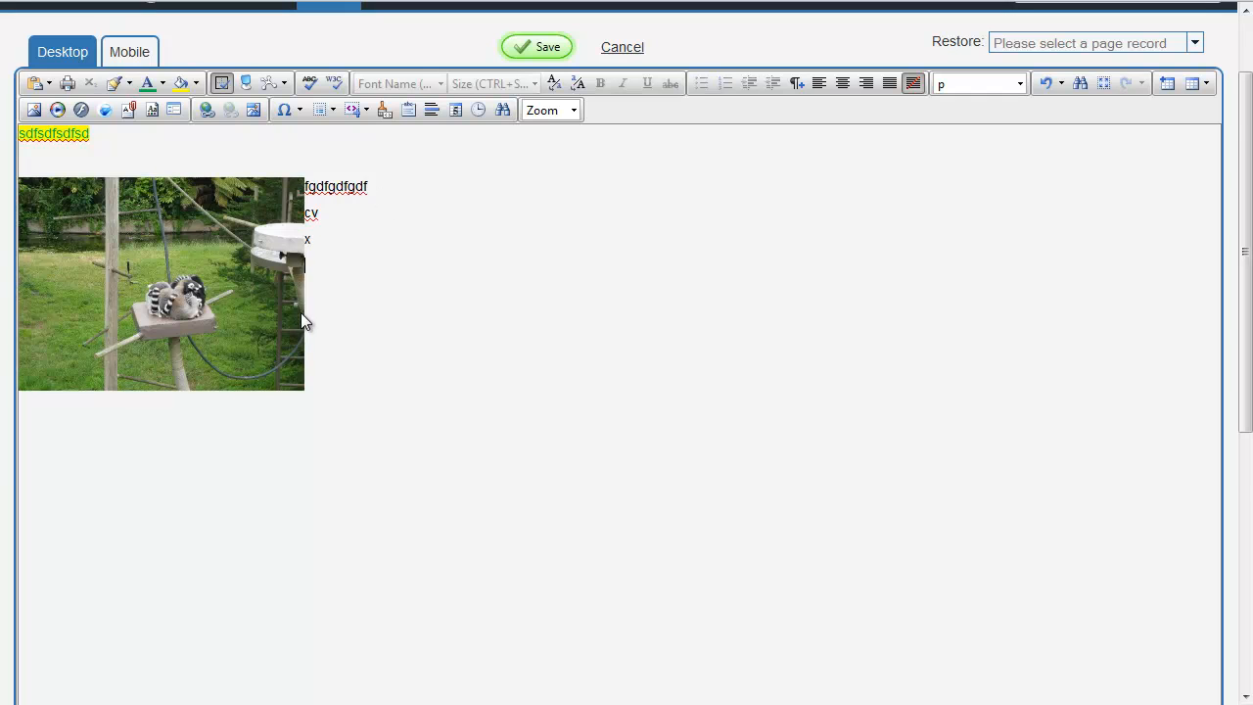
Set the lemur photo's right margin to 10 in its image properties.
scroll(238, 205, "down", 1)
right_click(259, 218)
left_click(327, 245)
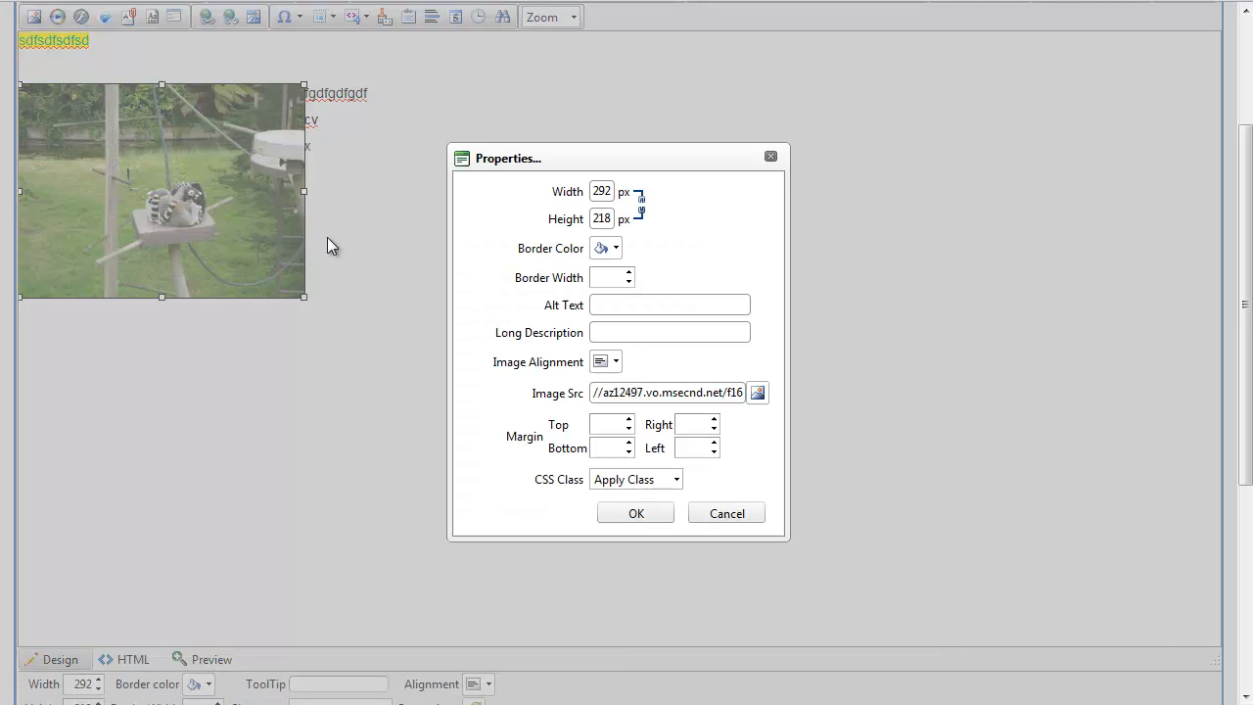
left_click(695, 426)
type("10")
left_click(628, 515)
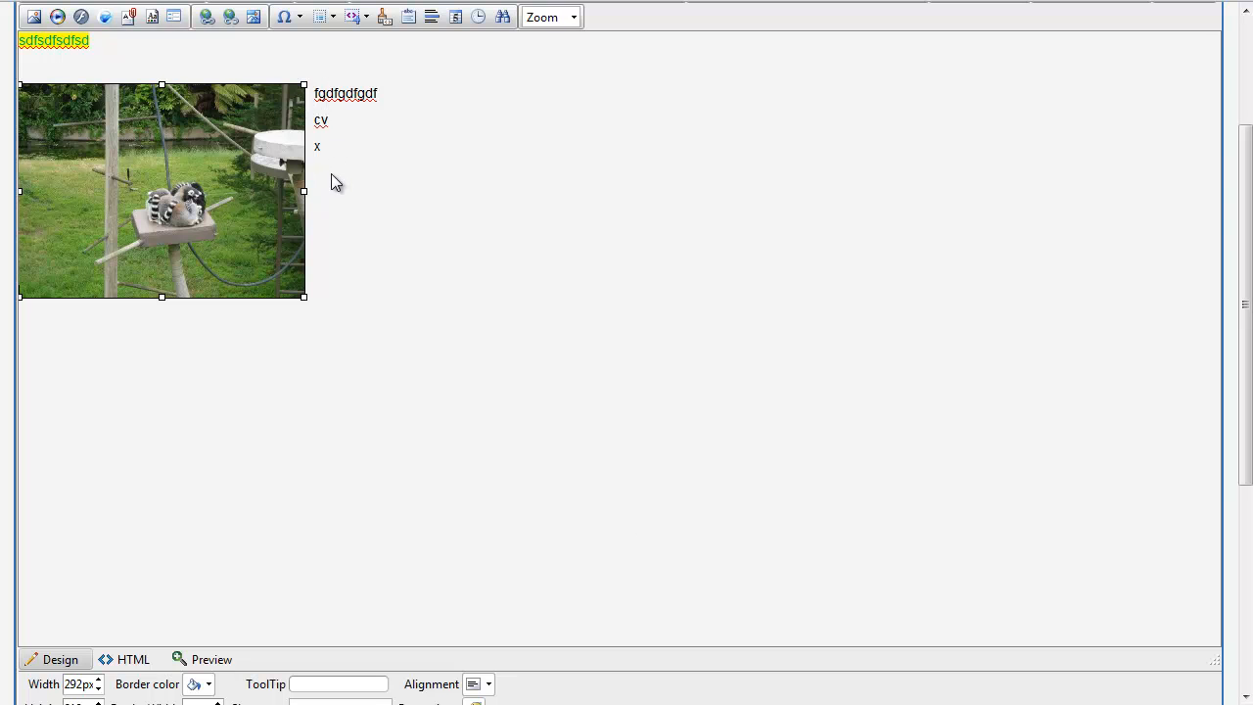
Select the text fgdfgdfgdf beside the photo and open the Hyperlink Manager for it.
scroll(598, 327, "down", 1)
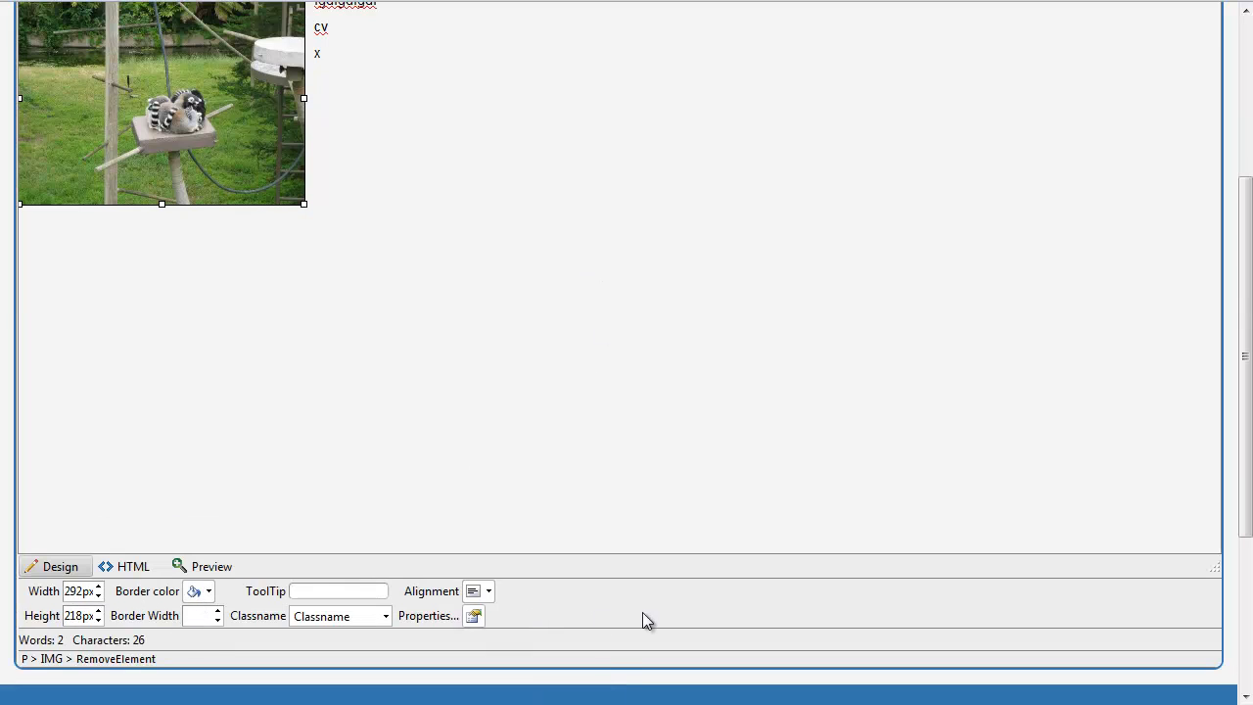
scroll(641, 616, "up", 3)
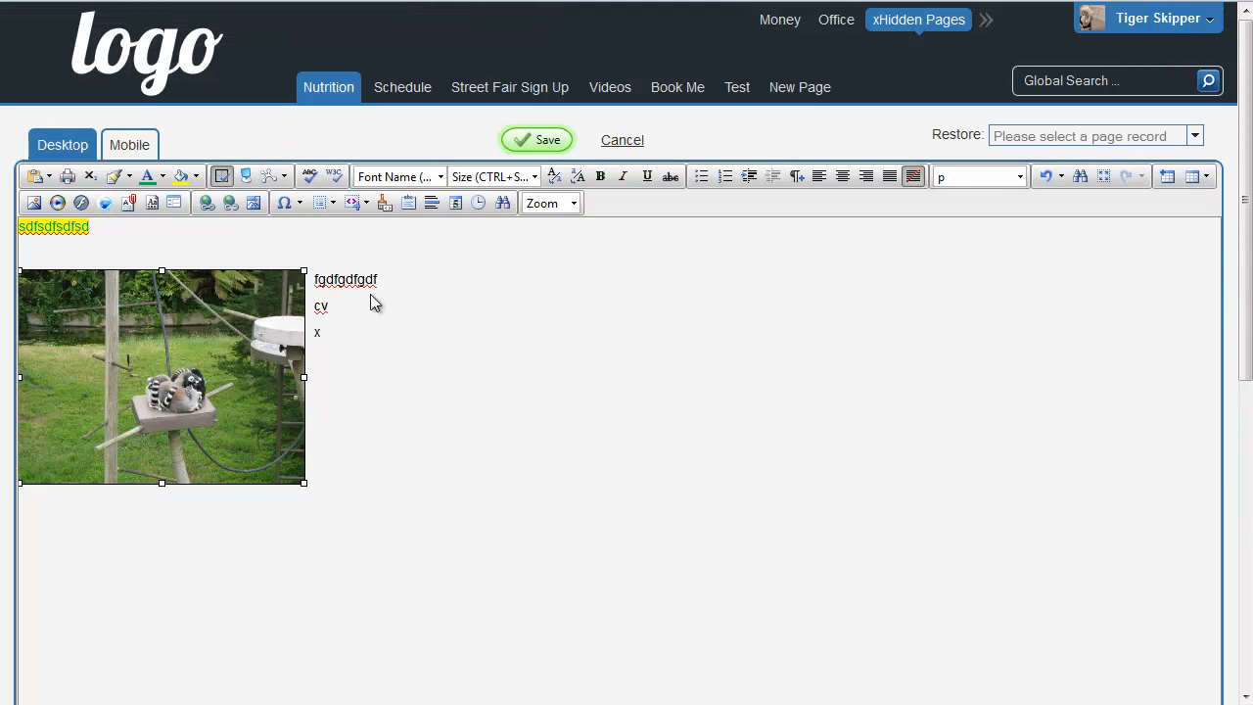
left_click_drag(382, 280, 315, 283)
left_click(201, 207)
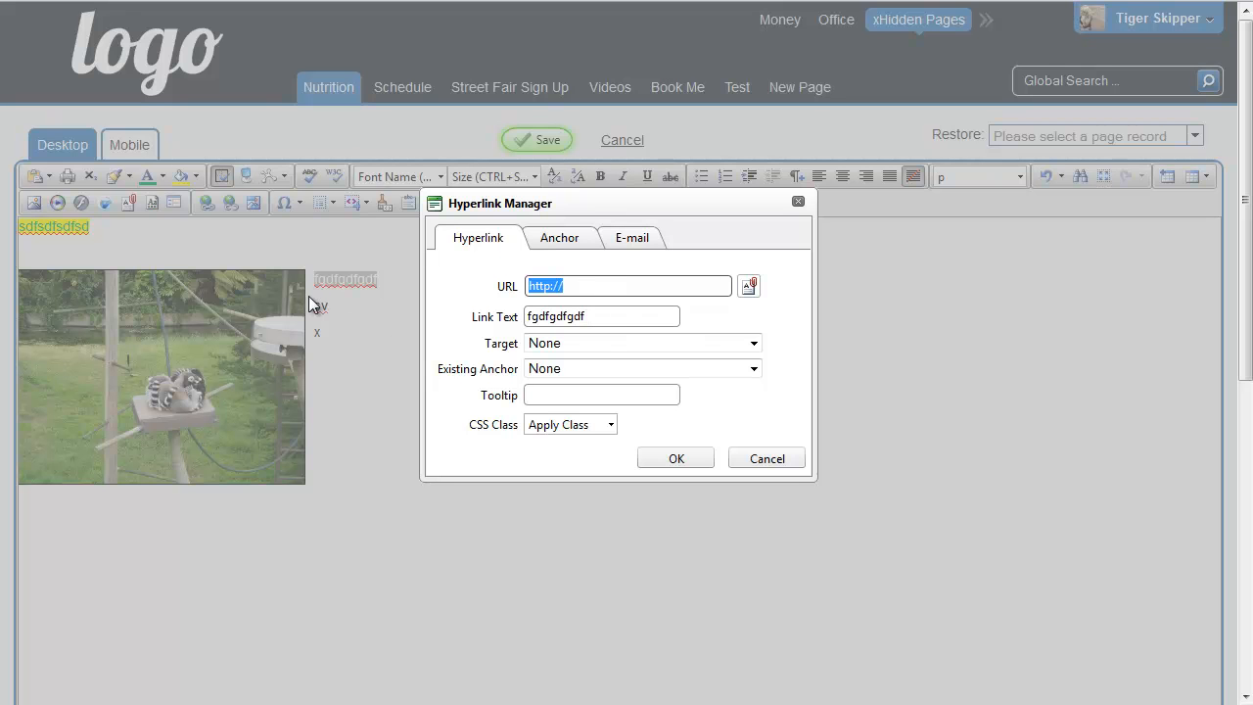
Examine the link target choices, the anchor name field, and the e-mail link's address and subject fields.
left_click(593, 345)
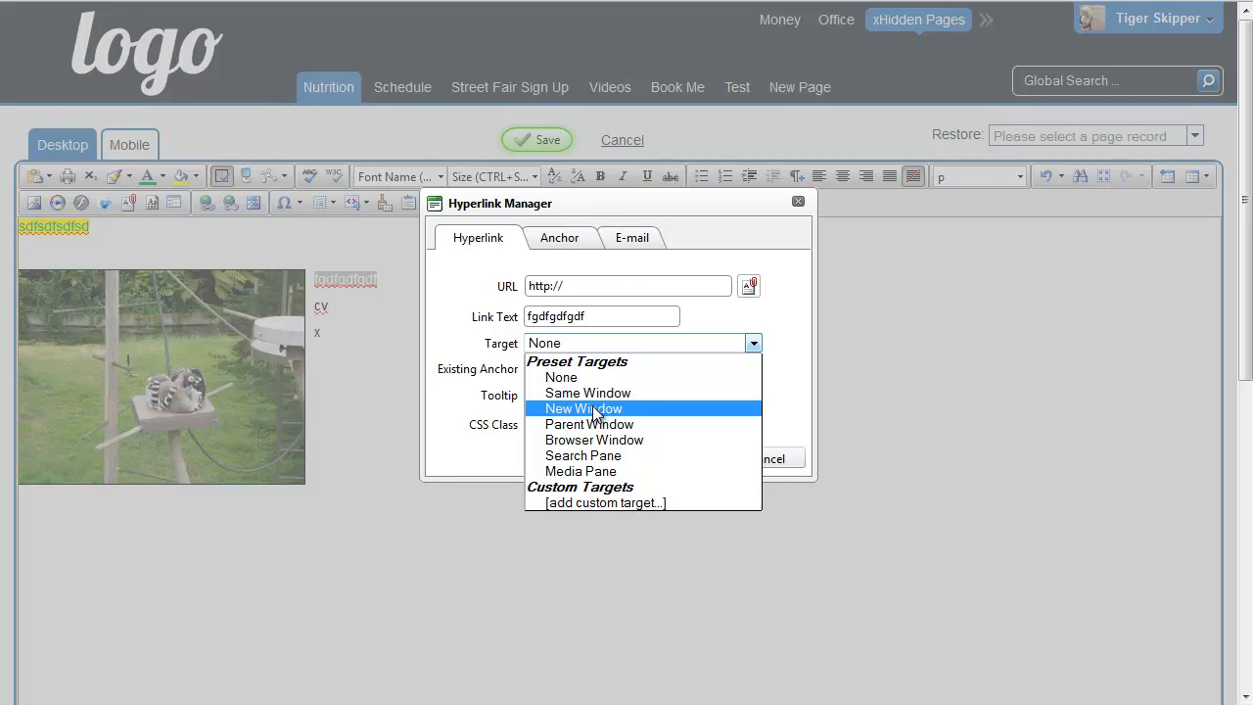
left_click(524, 351)
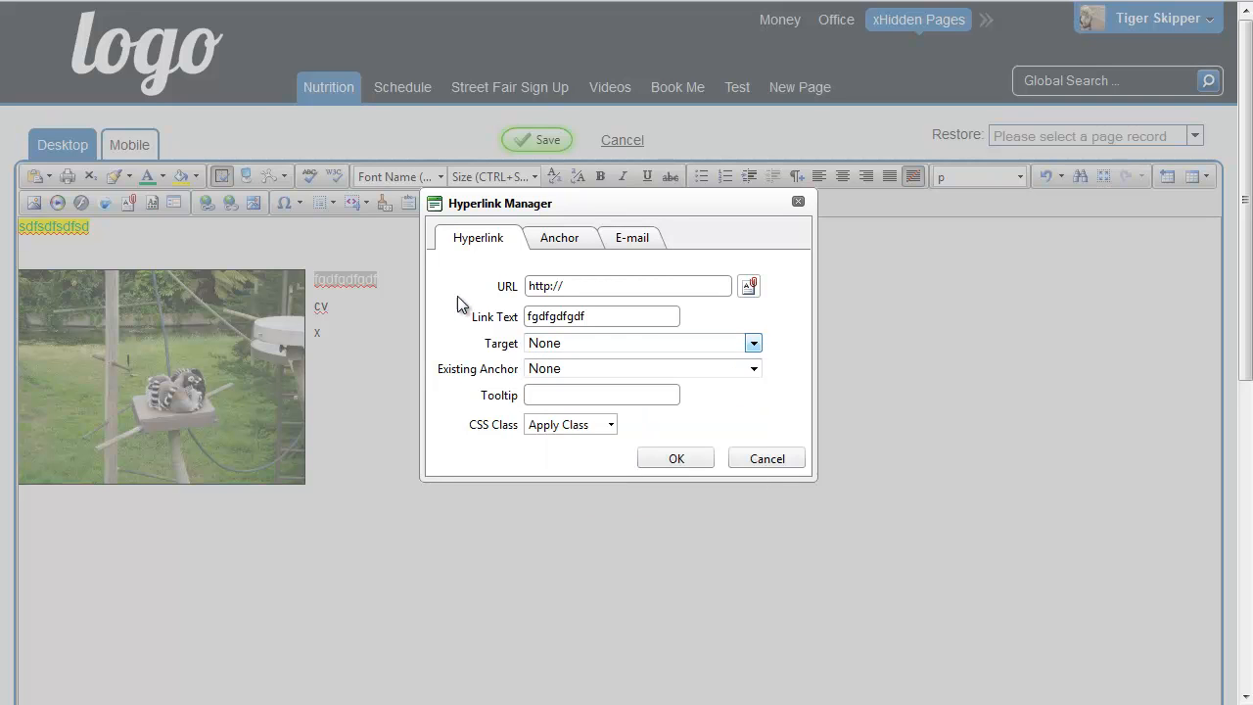
left_click(566, 245)
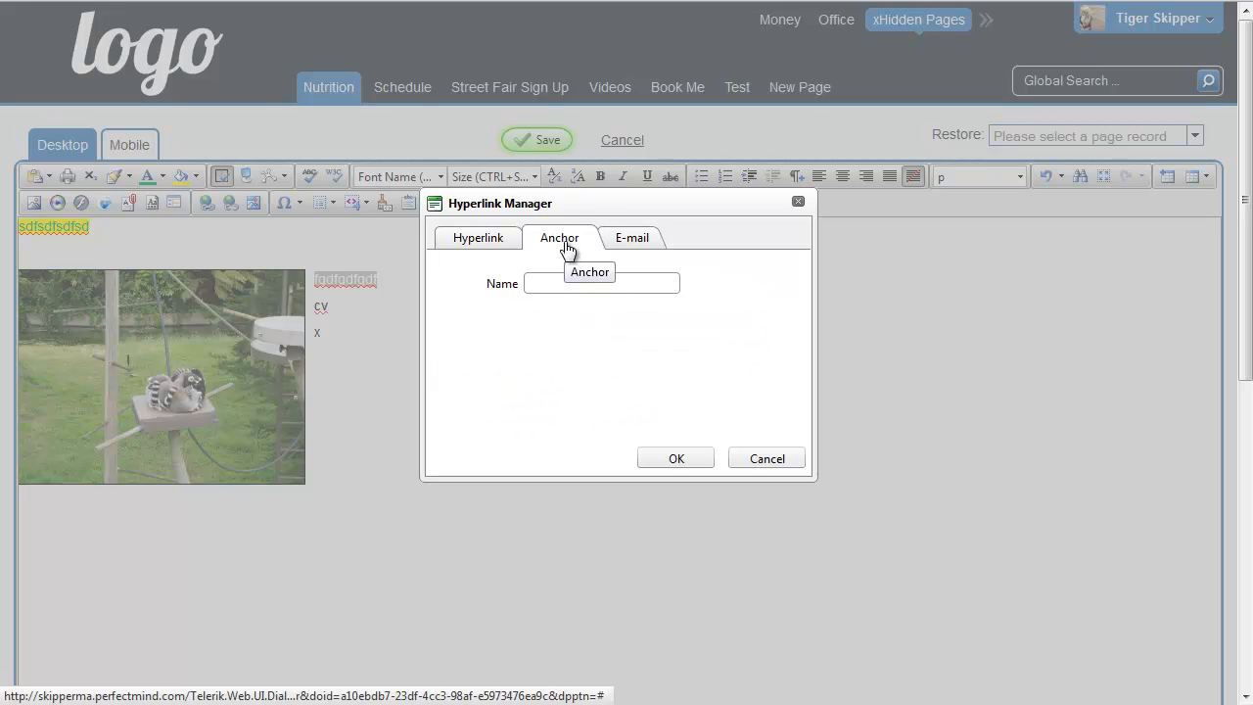
left_click(631, 245)
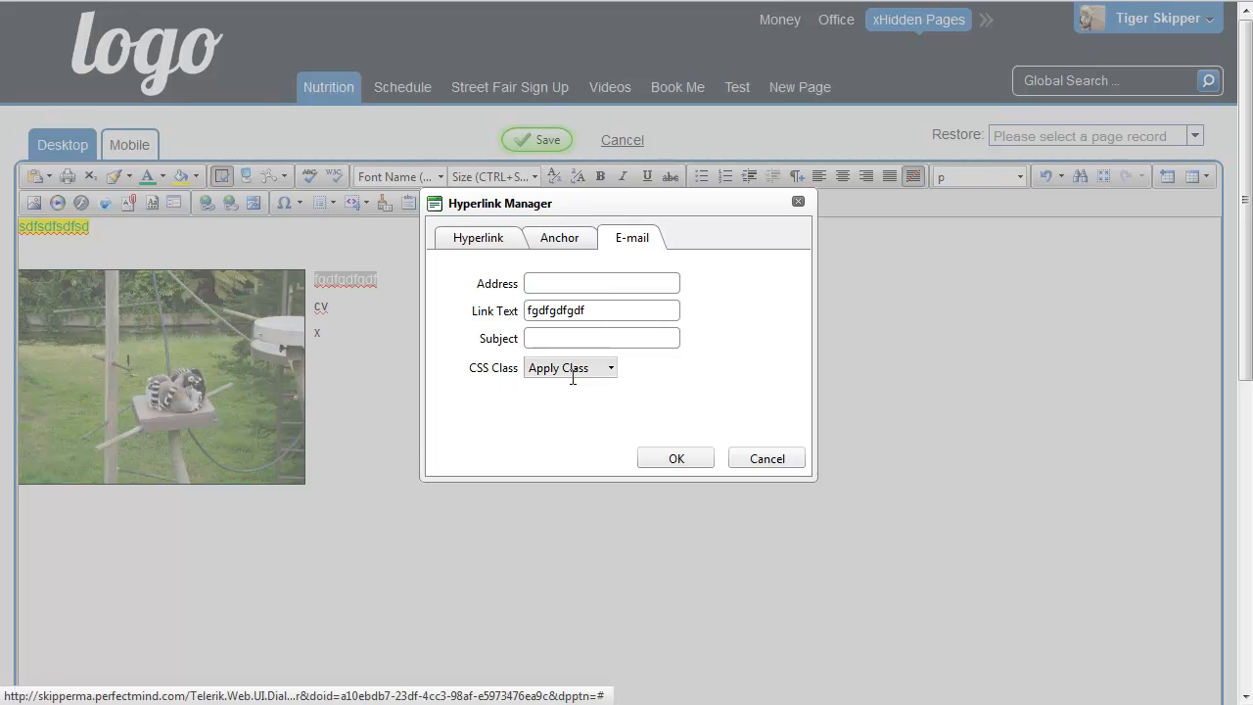
left_click(549, 289)
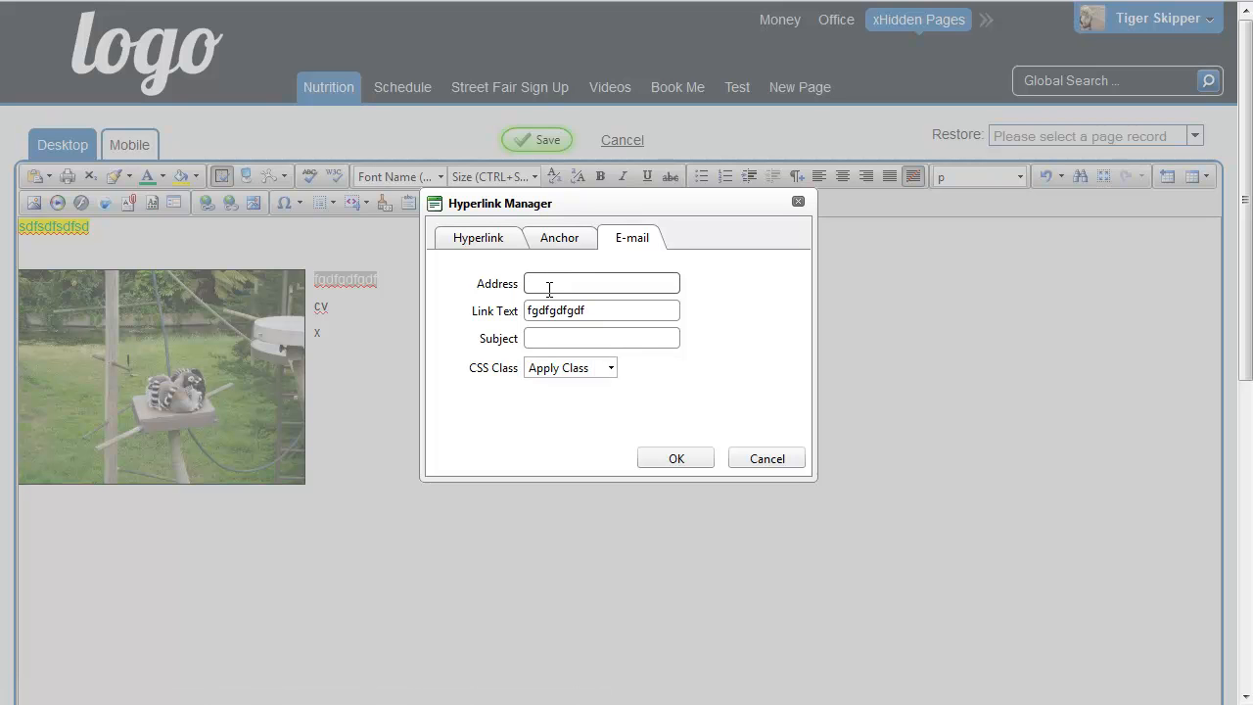
left_click(541, 338)
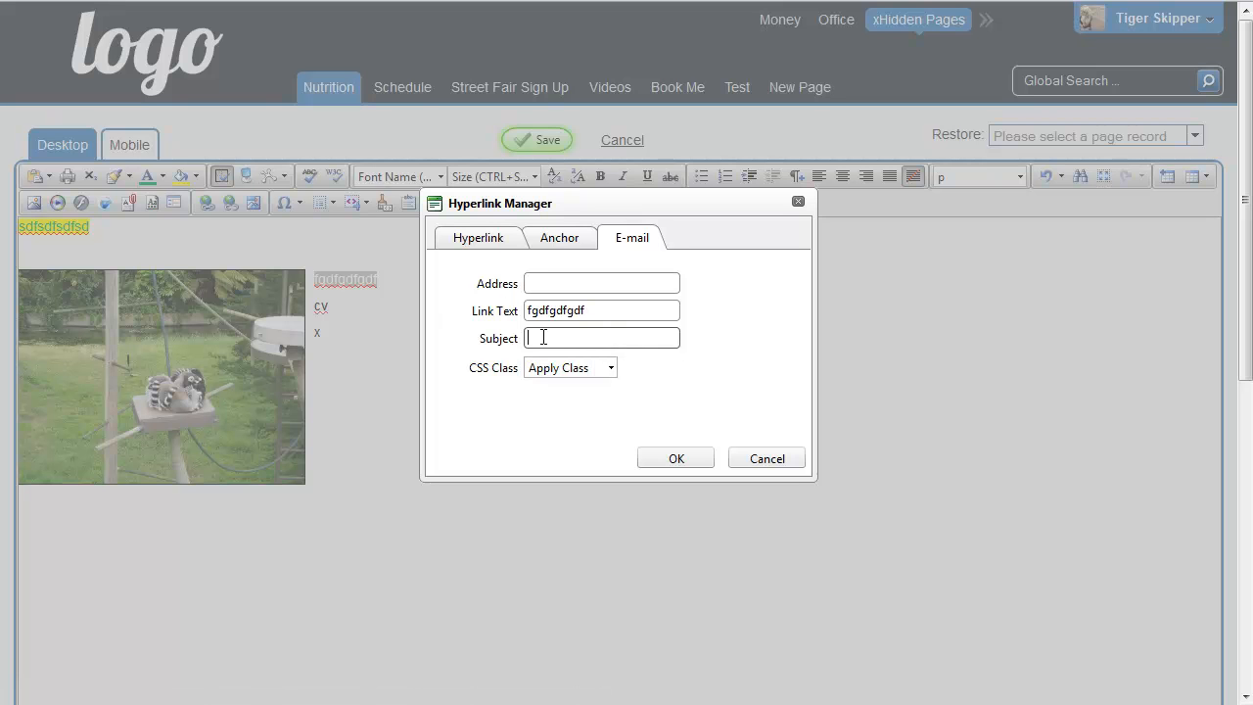
Turn the selected text fgdfgdfgdf into an anchor named anchor.
left_click(548, 247)
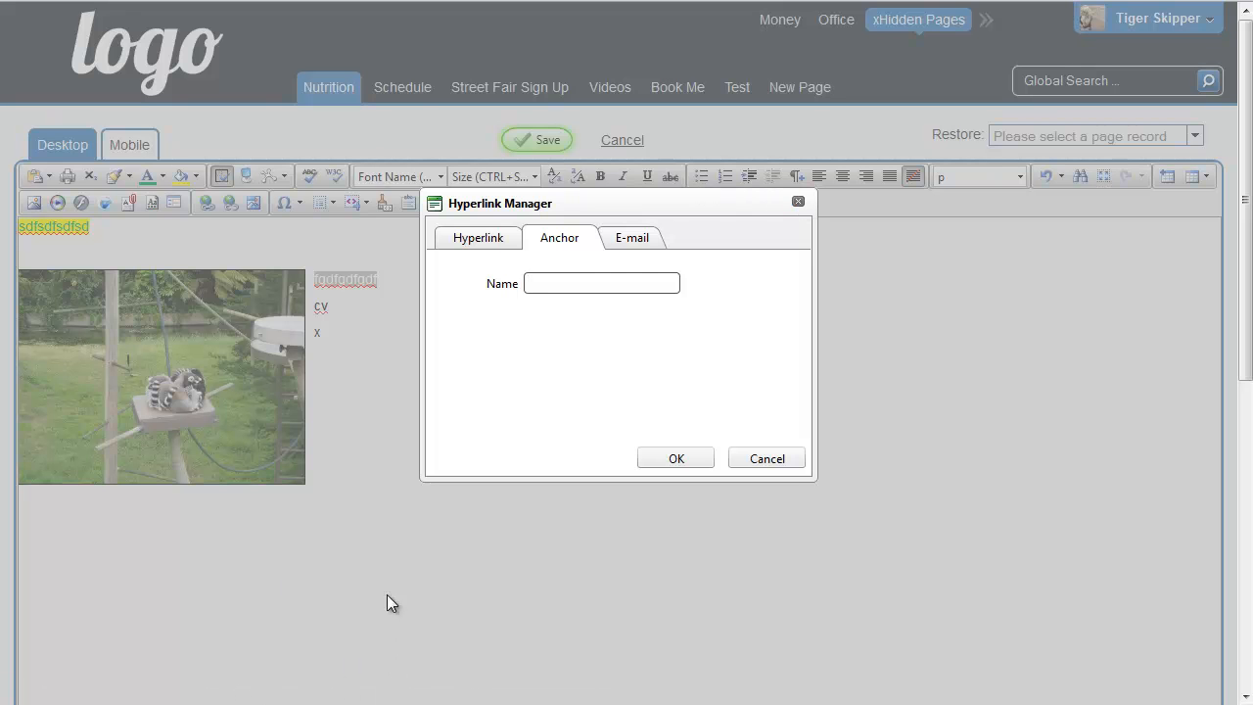
left_click(556, 283)
type("anchor")
left_click(663, 456)
Enter gbv beside the photo, place njhvbn several blank lines further down below the photo, and select njhvbn.
scroll(431, 465, "down", 3)
type("gbvnjhvbn")
key("Return")
key("Return")
key("Return")
key("Return")
key("Return")
key("Return")
key("Return")
key("Return")
key("Return")
key("Return")
key("shift+End")
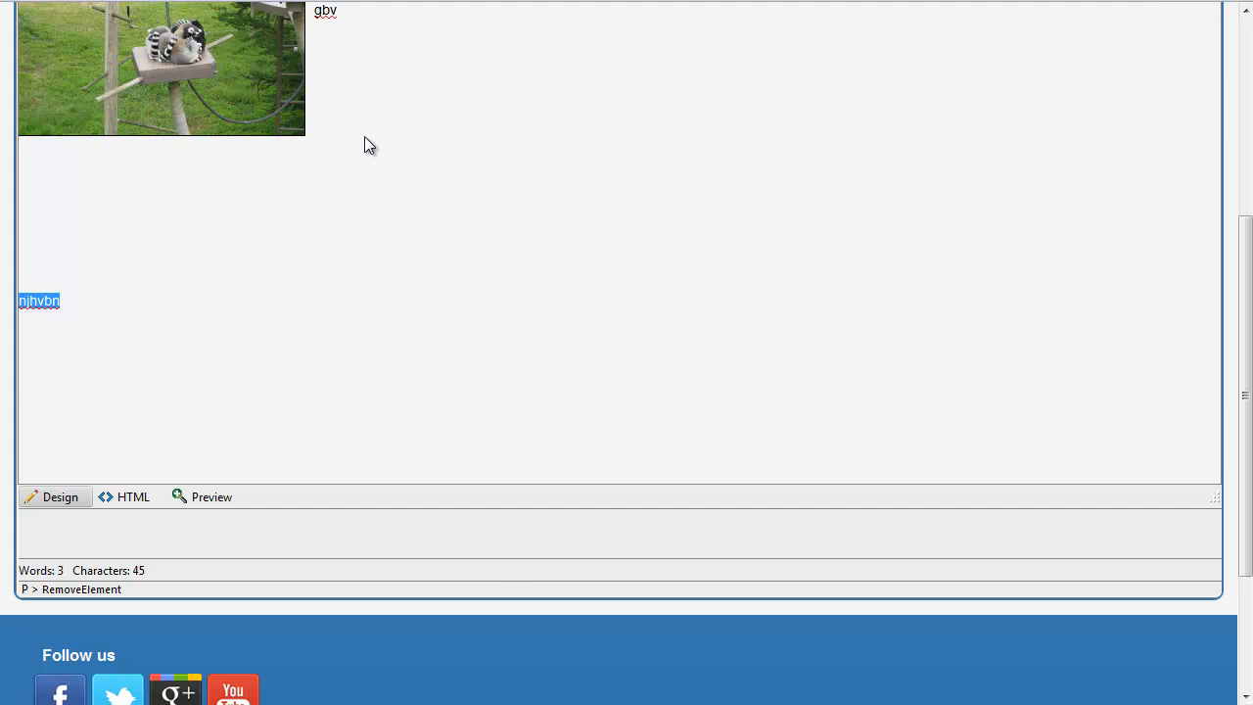
Link the selected text njhvbn to the existing anchor in the document.
scroll(540, 319, "up", 5)
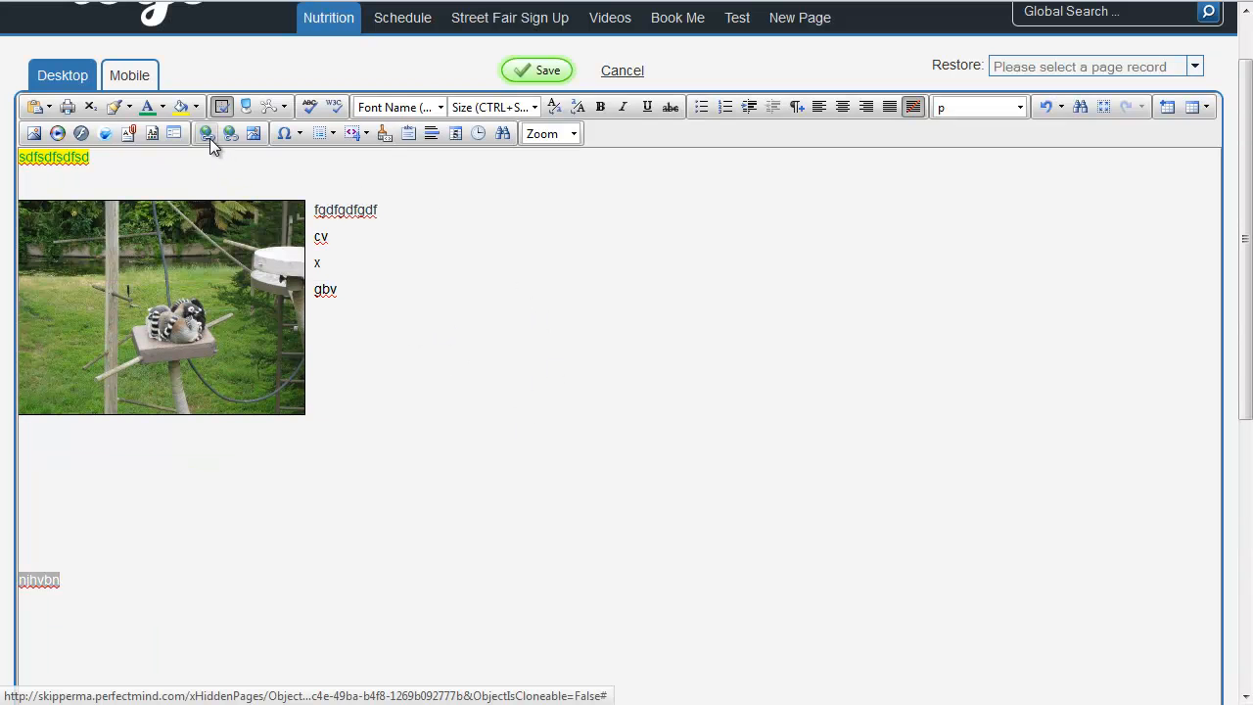
left_click(210, 138)
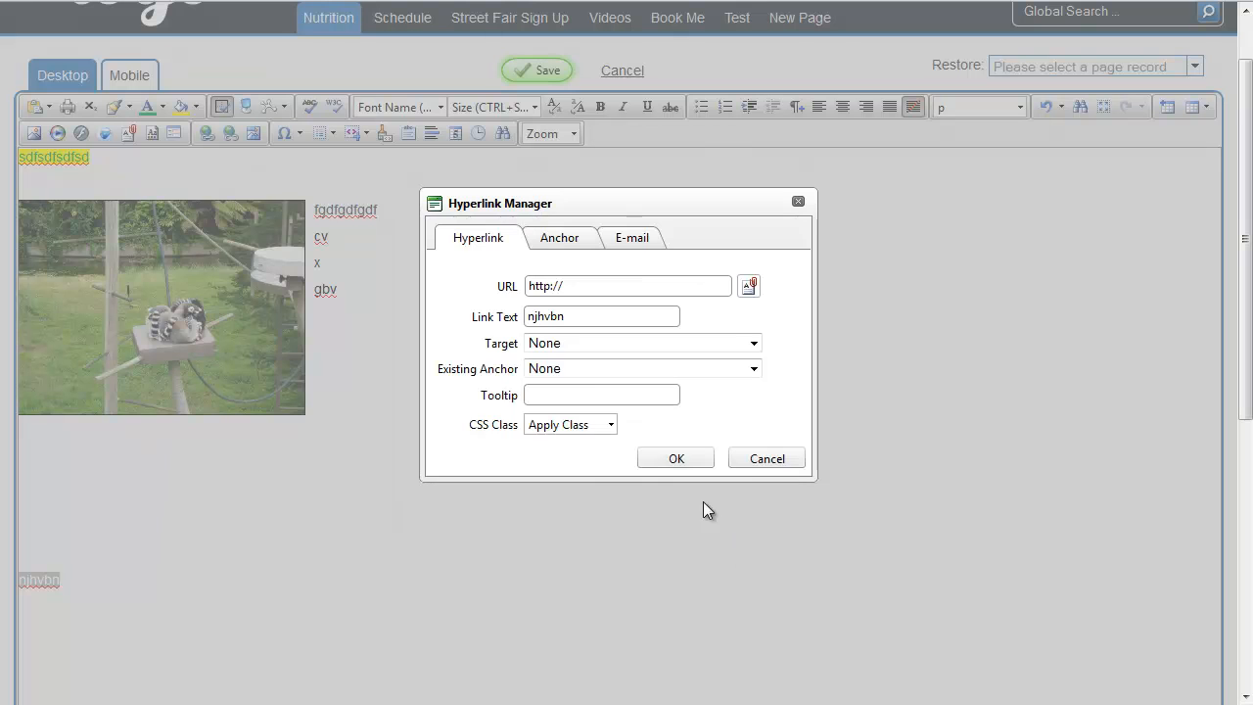
left_click(557, 369)
left_click(558, 402)
left_click(691, 458)
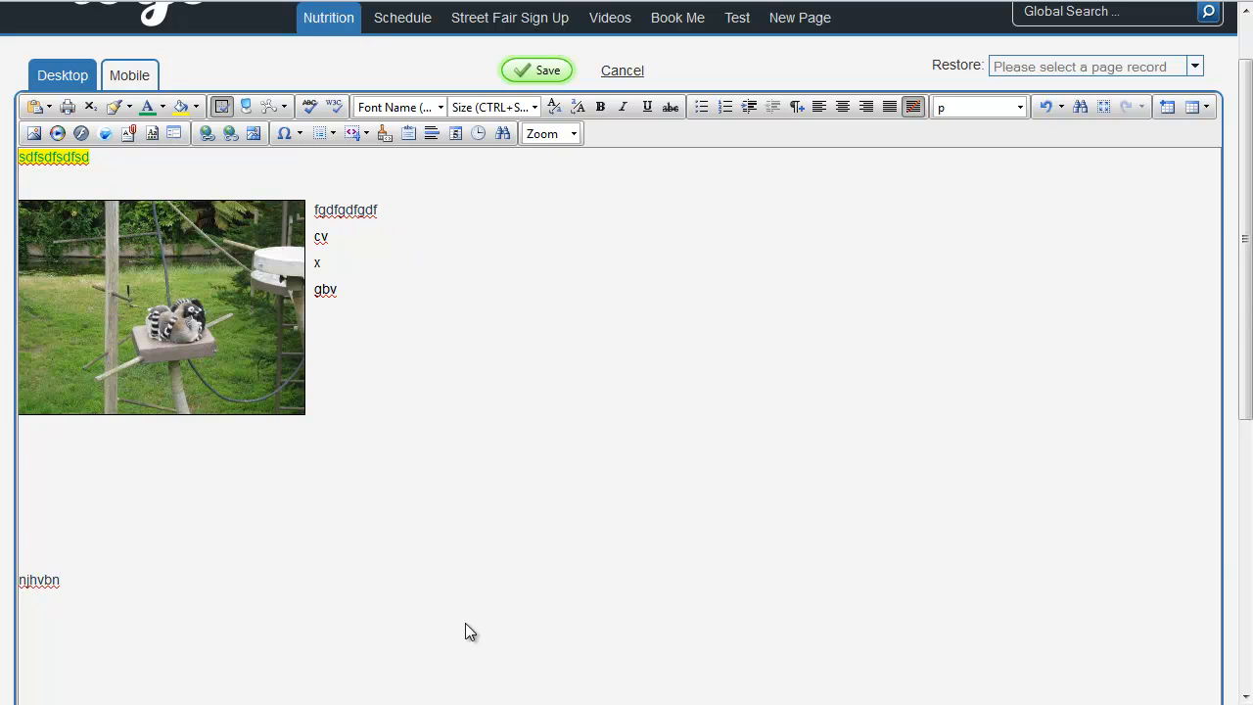
Delete all of the editor's content, including the photo and every line of text.
key("ctrl+a")
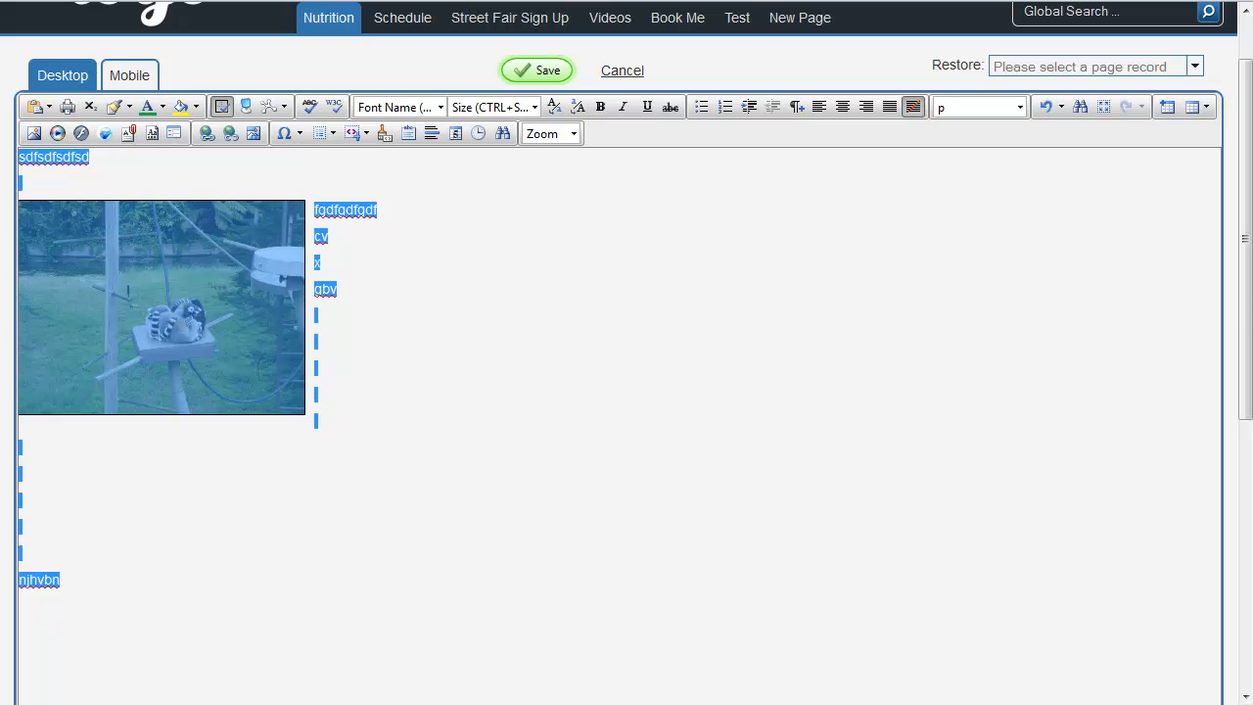
key("Delete")
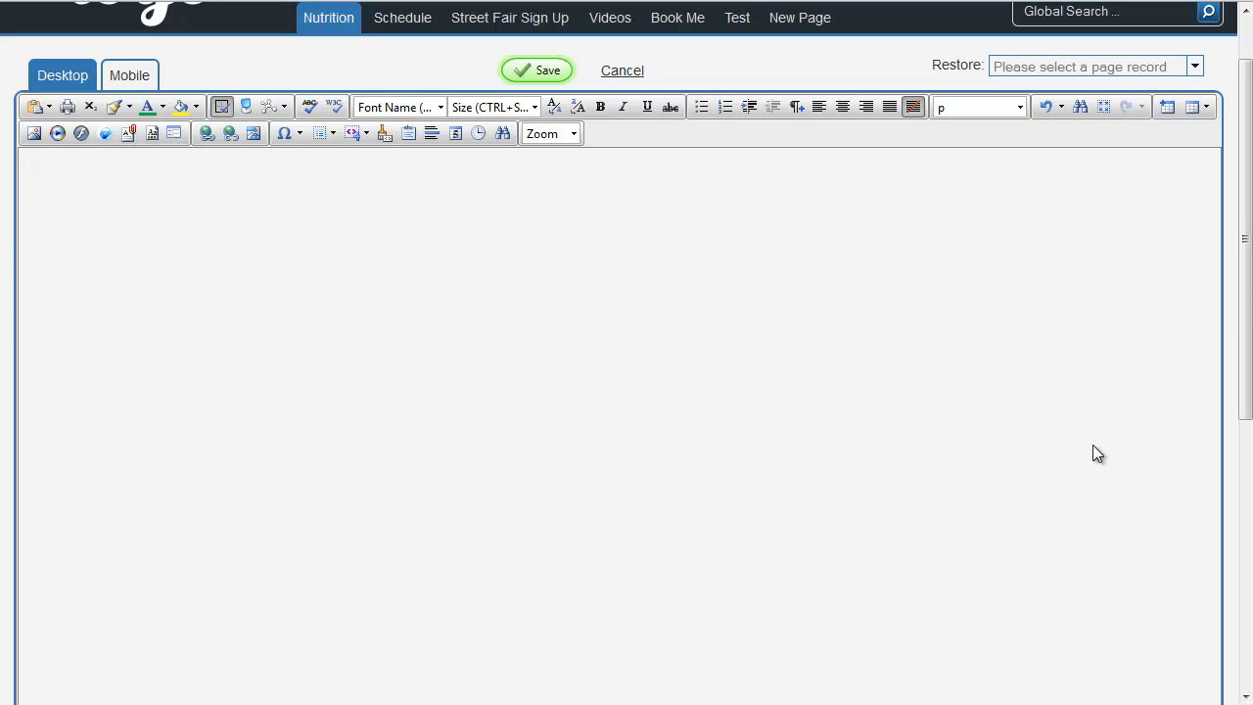
left_click(1191, 109)
left_click(1102, 159)
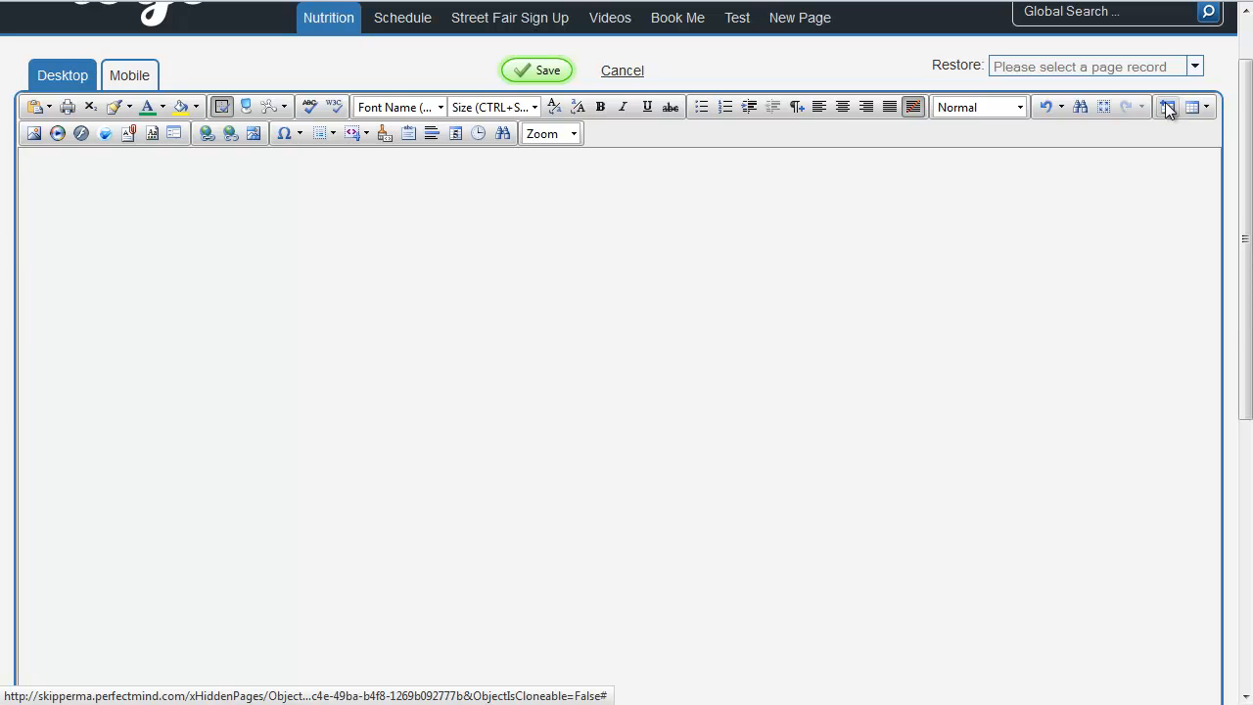
Start a new table with 5 columns, 3 rows, cell padding 5 and cell spacing 2.
left_click(1168, 110)
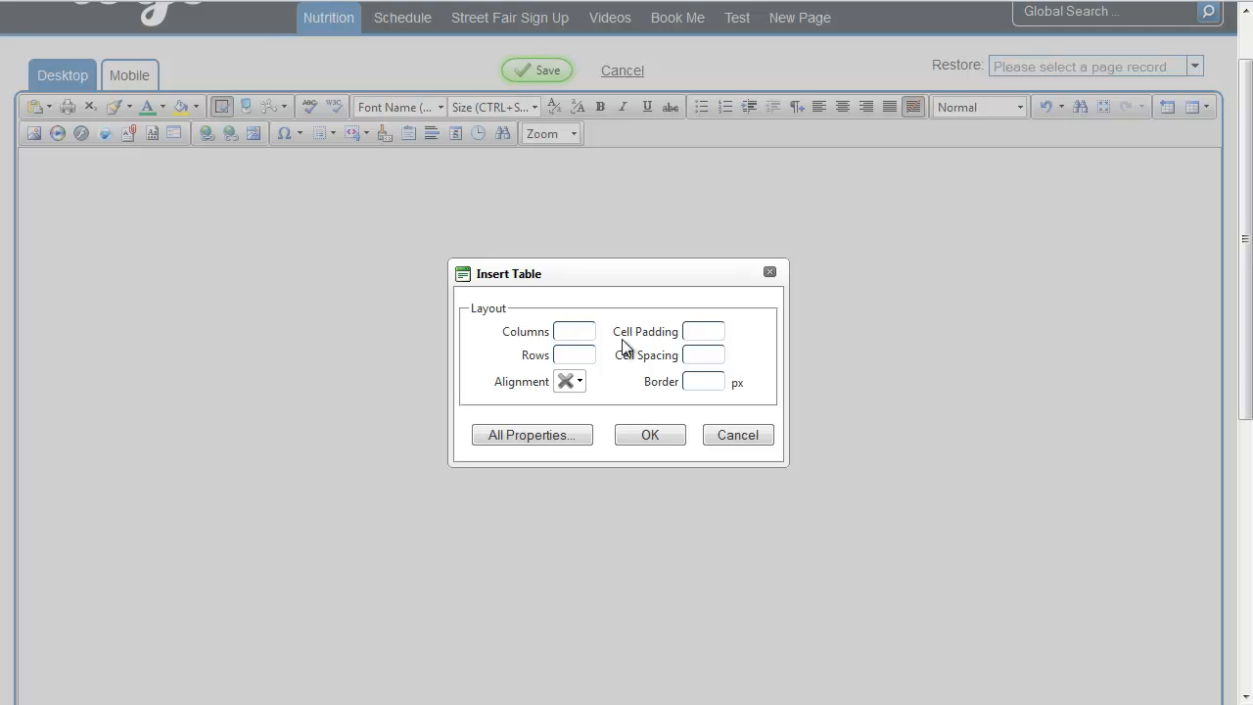
type("5")
left_click(593, 352)
type("3")
left_click(701, 331)
type("5")
key("Tab")
type("2")
Set the new table's width to 100% in its full properties and insert it.
left_click(572, 450)
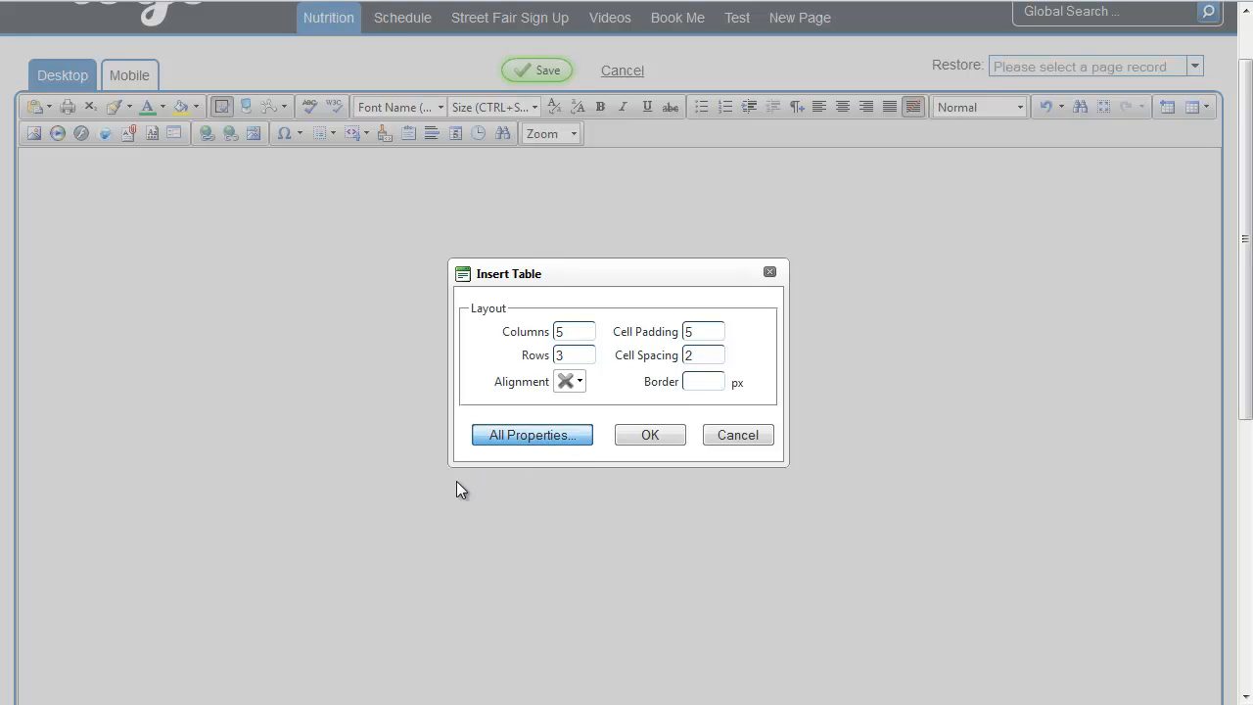
type("100")
type("%")
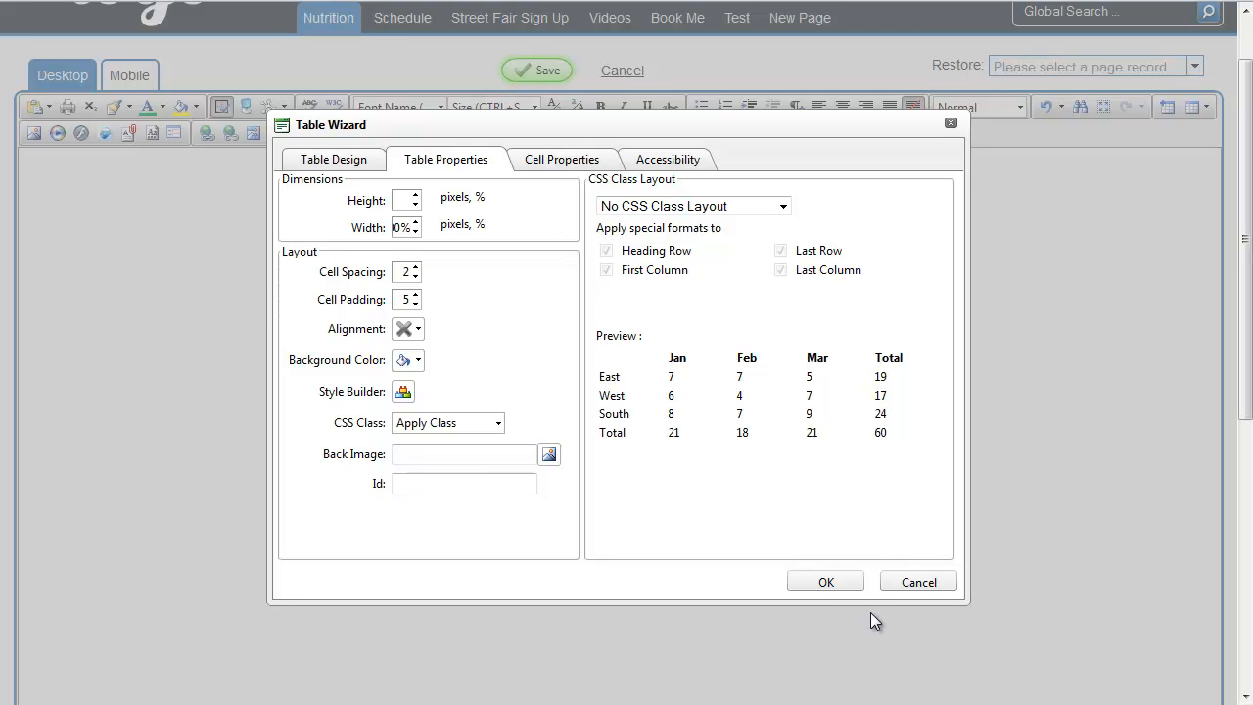
left_click(817, 587)
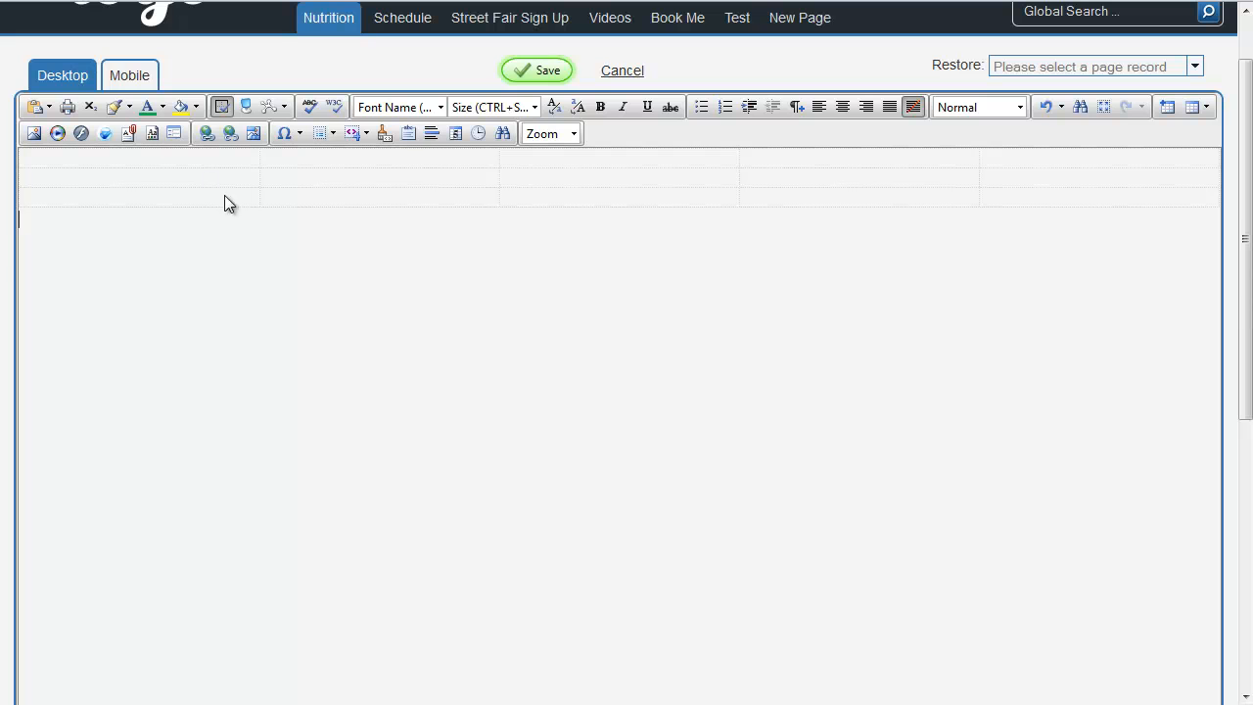
Enter C VVXCVXCV in the table's first cell and centre it horizontally.
left_click(193, 163)
type("C VVXCVXCV")
left_click_drag(104, 159, 19, 159)
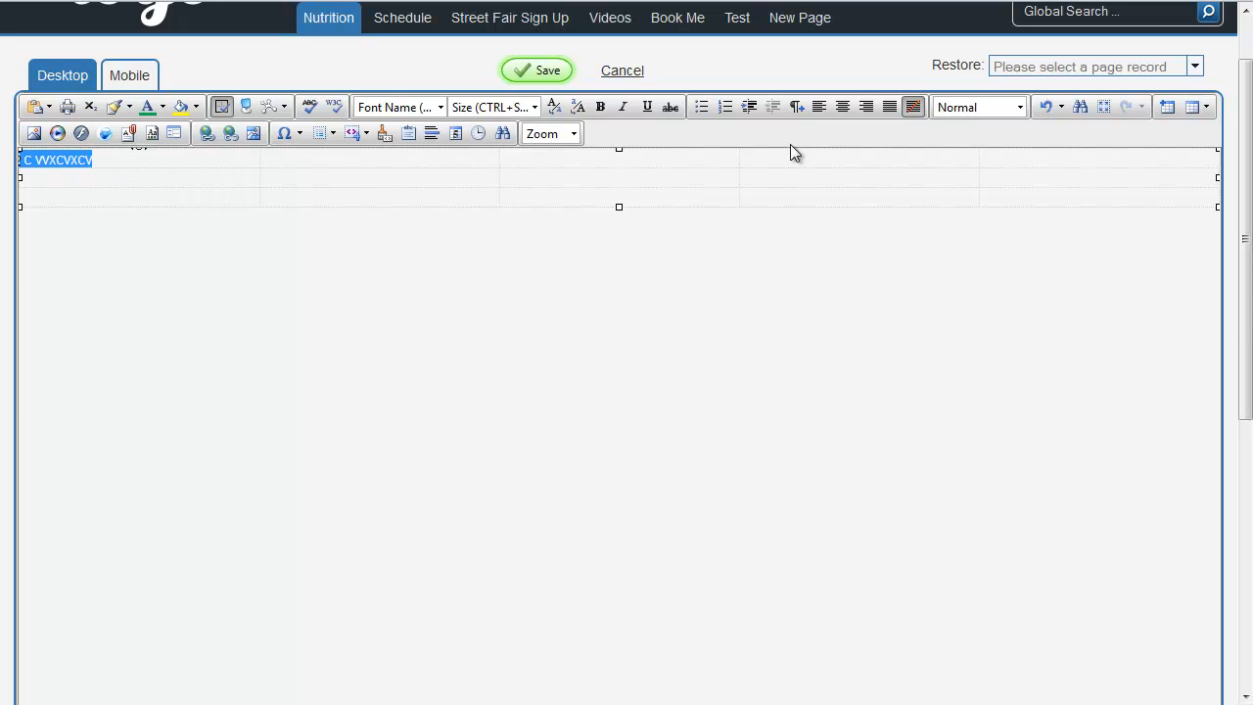
left_click(842, 106)
left_click(272, 282)
Fill the second row's first cell with vfghfghf, followed by f, gh, fg, hf, gh, fg and h on separate lines.
left_click(224, 180)
type("vfghfg")
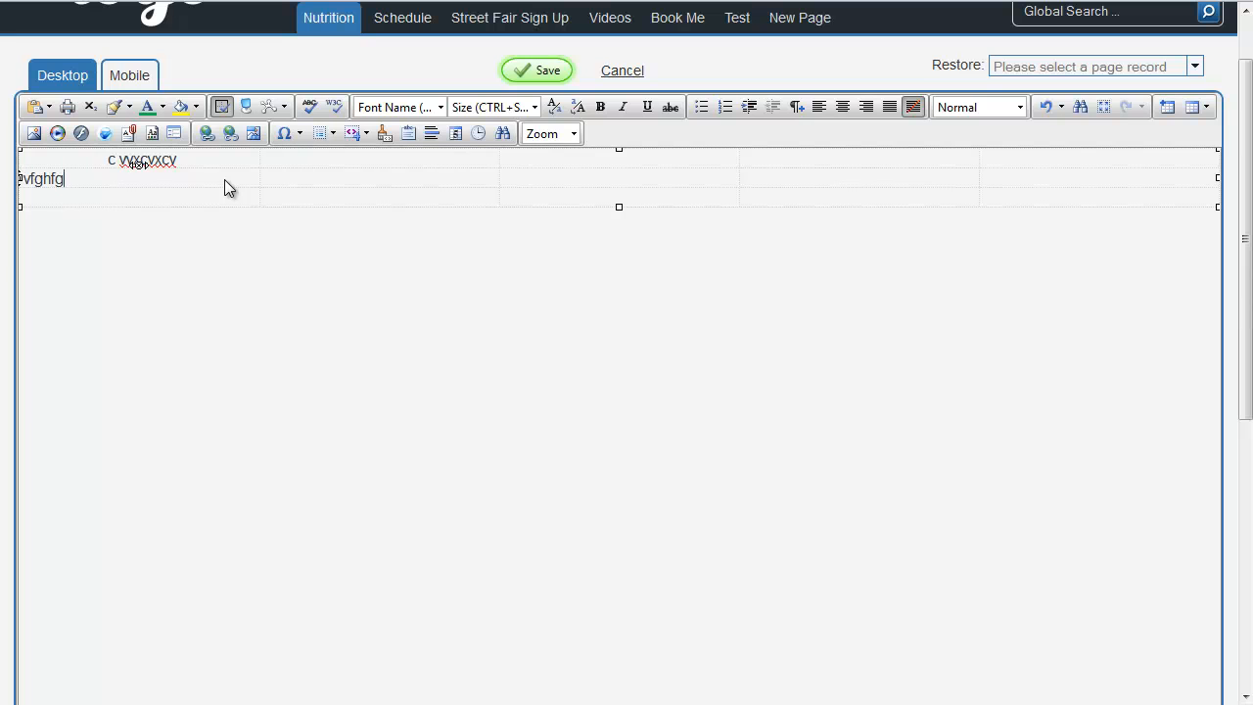
type("hf f gh fg hf gh fg h")
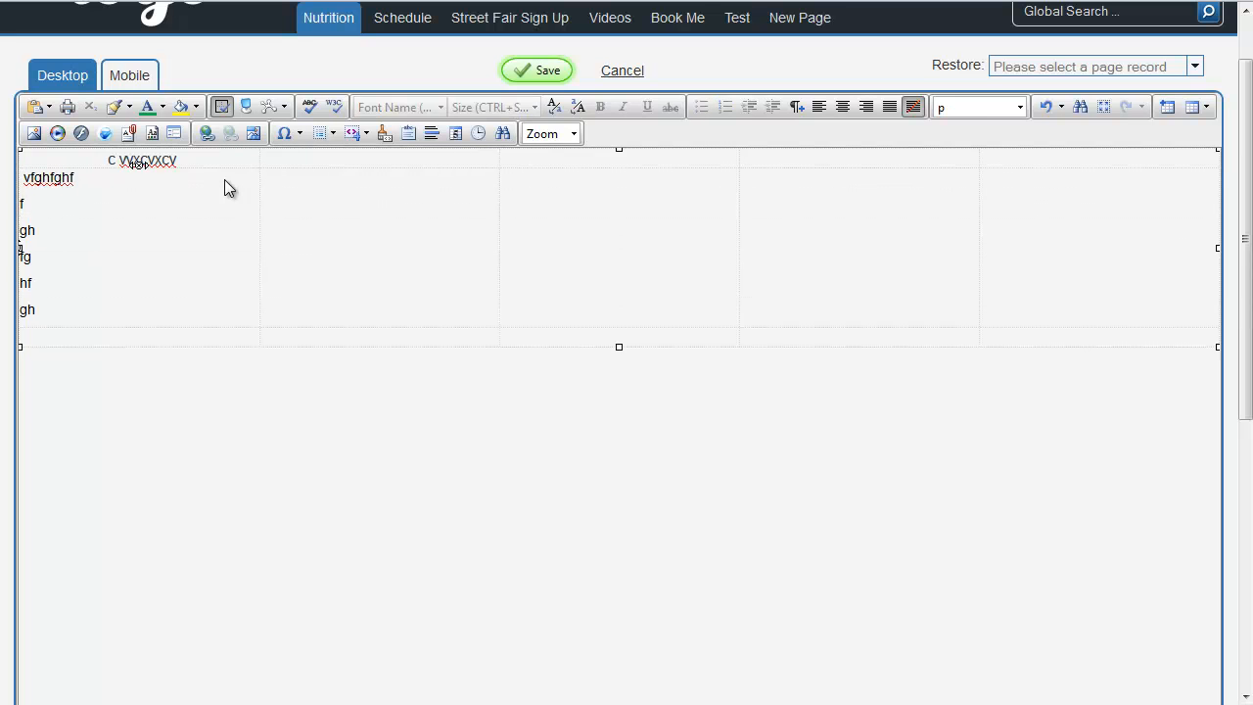
Enter fghfghfghfgh in the second row's second cell and align that cell's content to the top left.
left_click(347, 270)
type("fghfghfghfgh")
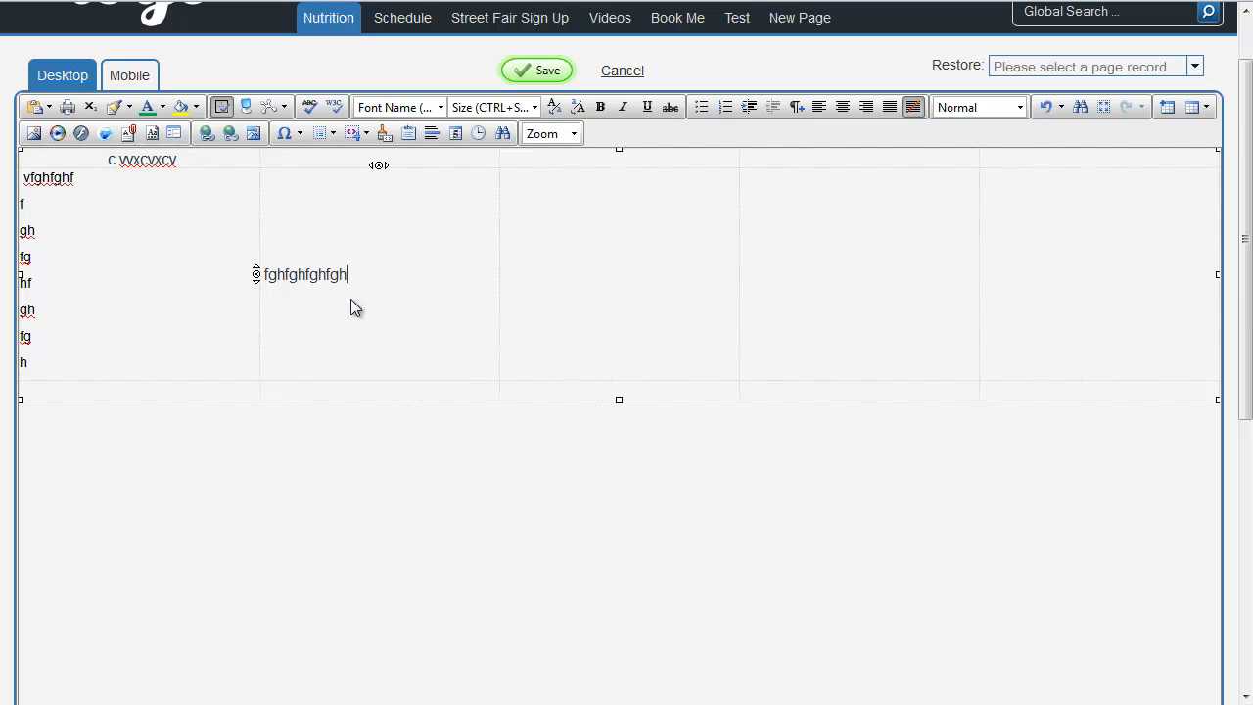
scroll(996, 428, "down", 3)
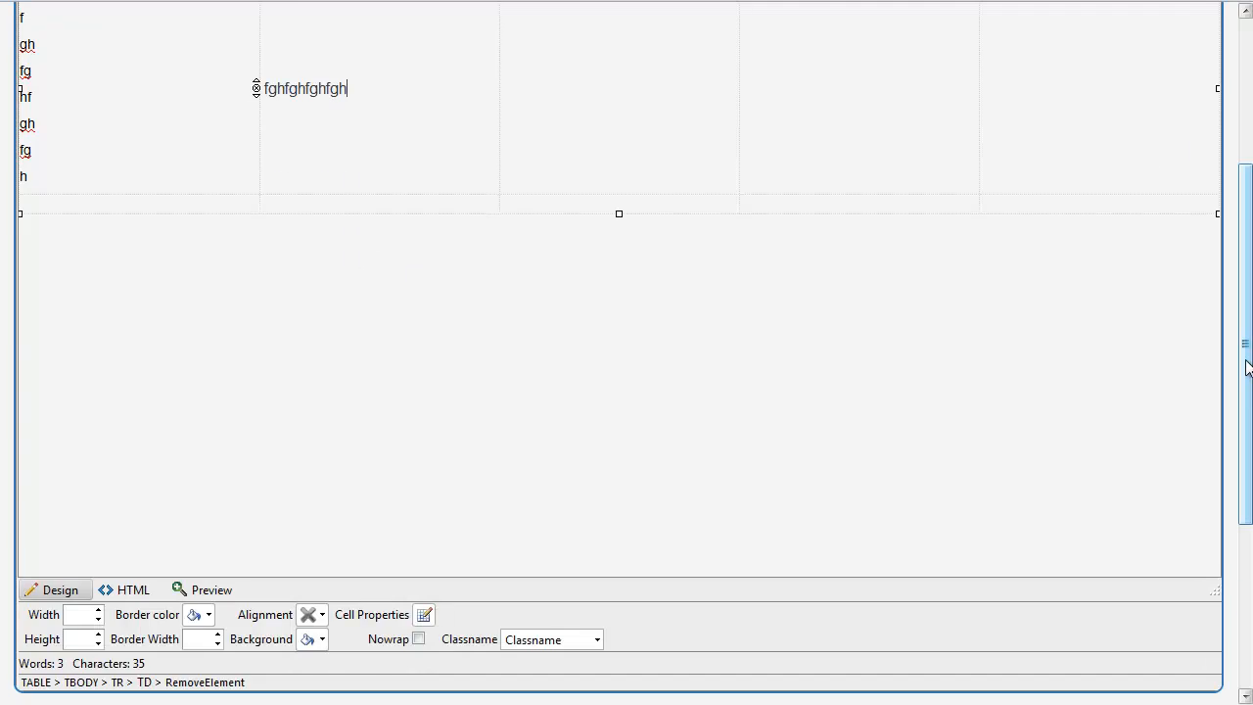
left_click(322, 522)
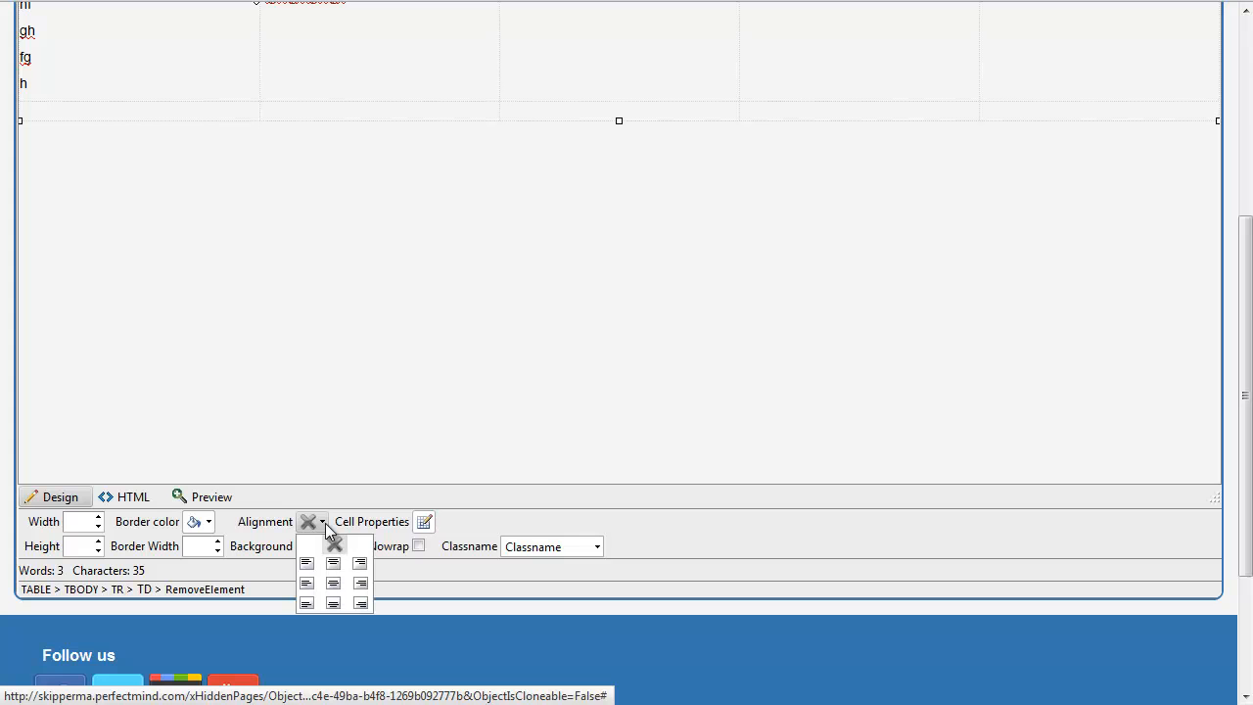
left_click(306, 564)
scroll(597, 393, "up", 3)
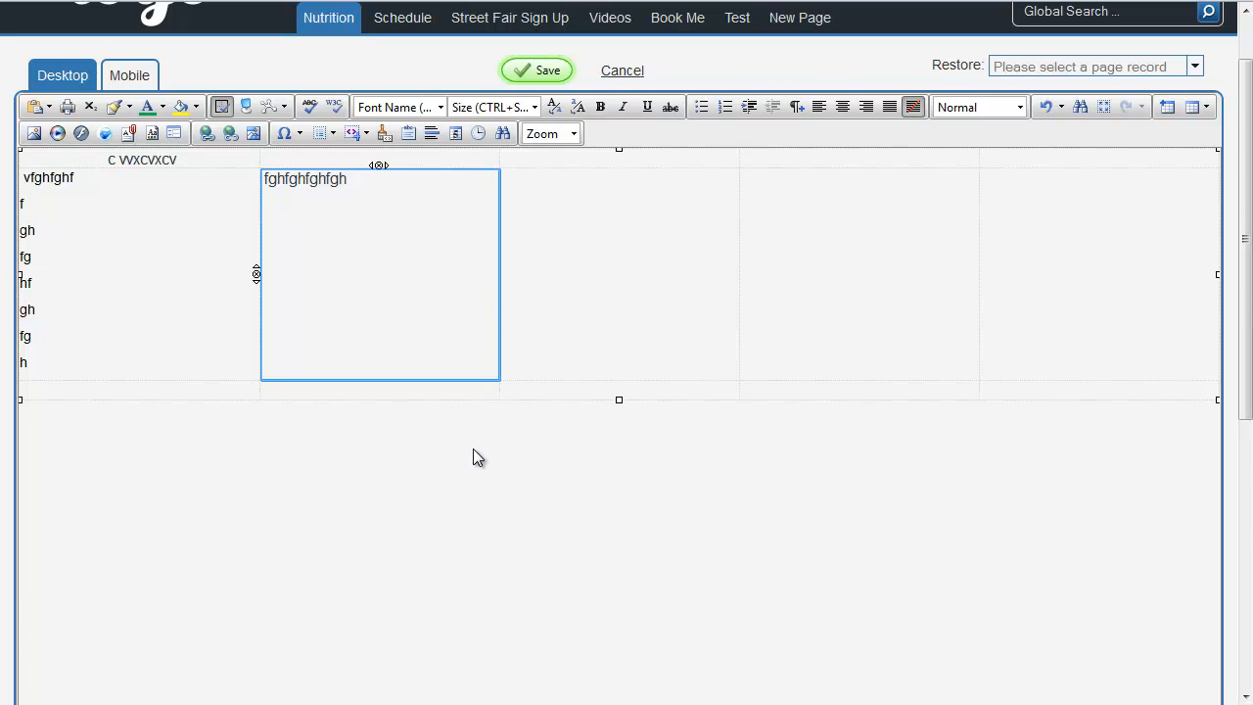
Apply top-left content alignment to all five cells of the table's second row through the cell properties.
scroll(473, 457, "down", 3)
left_click(425, 615)
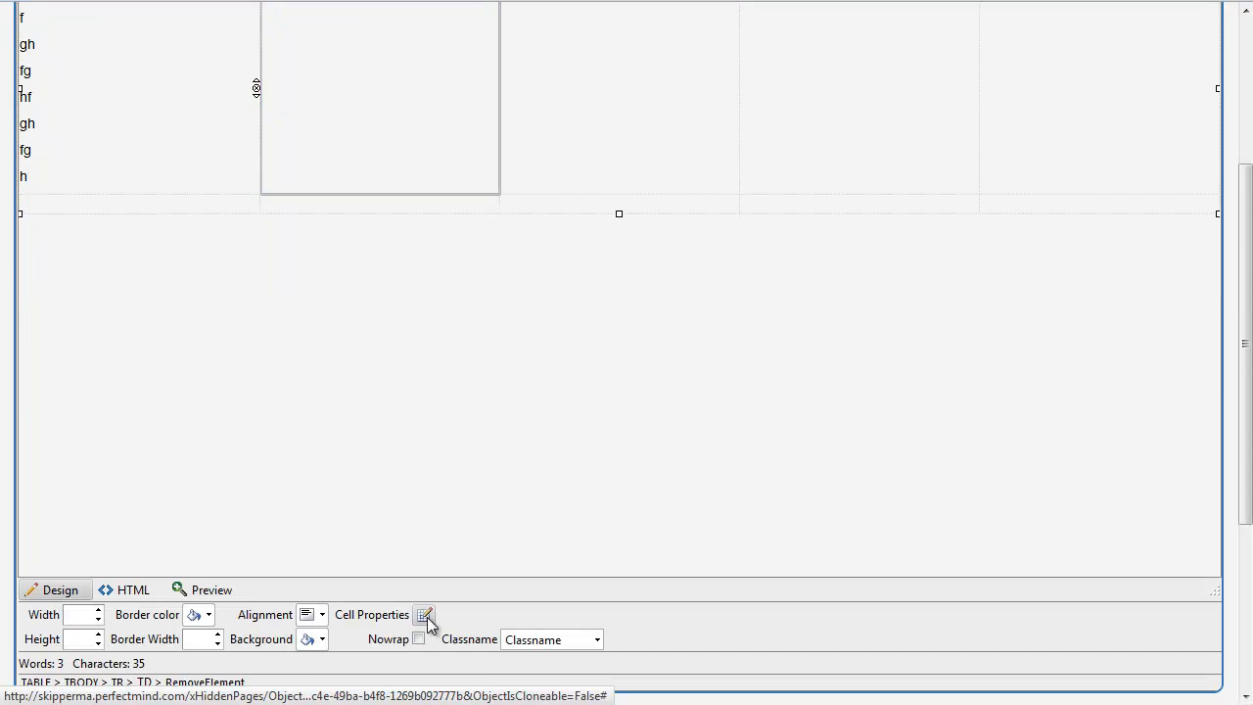
left_click(425, 615)
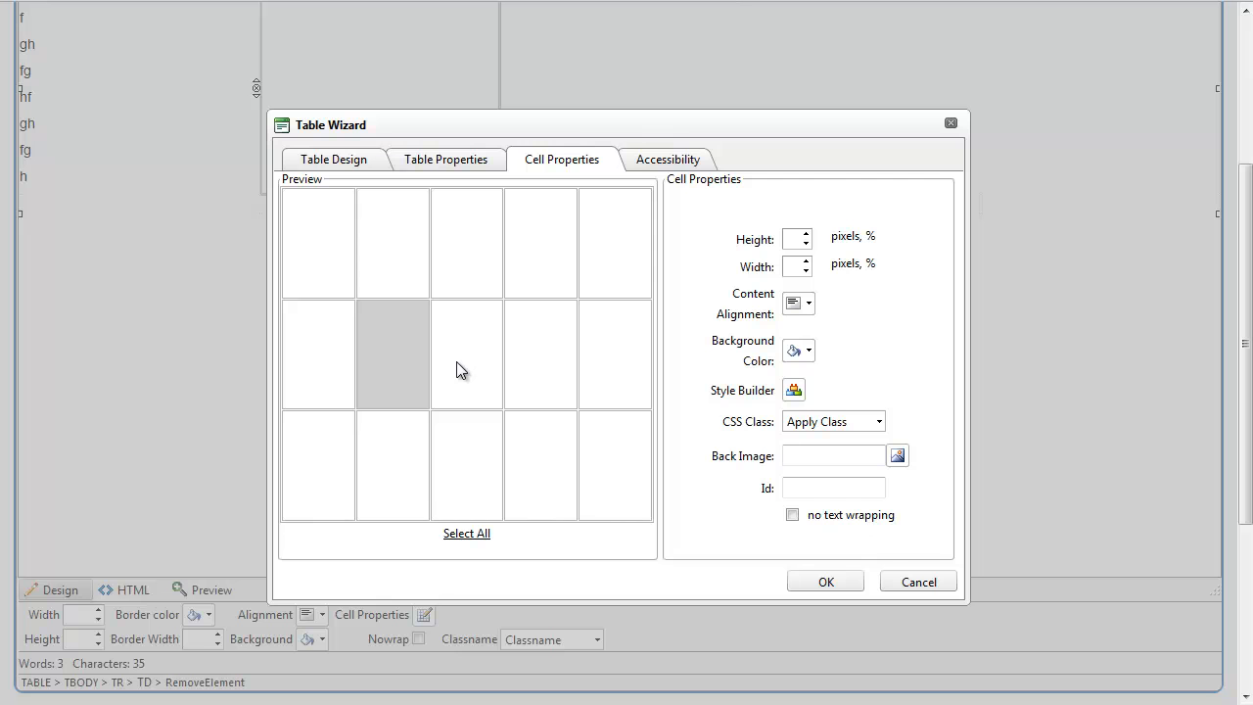
left_click(455, 364, "ctrl")
left_click(563, 362, "ctrl")
left_click(614, 361, "ctrl")
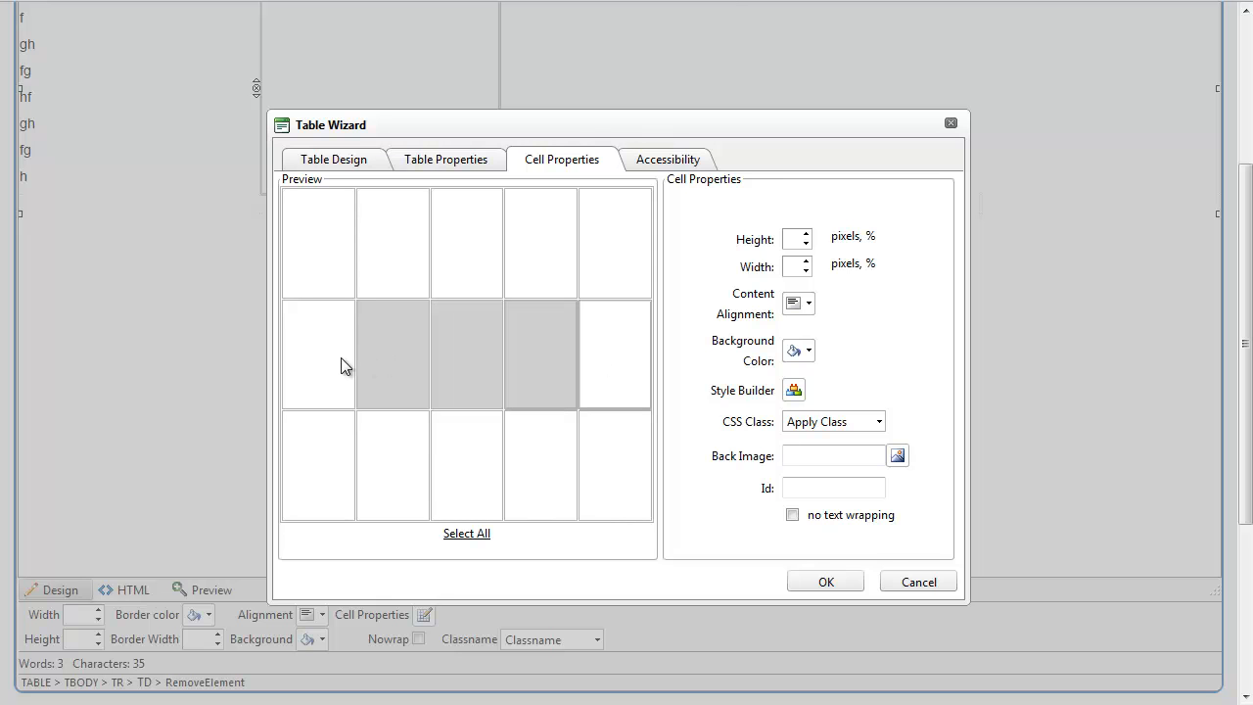
left_click(321, 364, "ctrl")
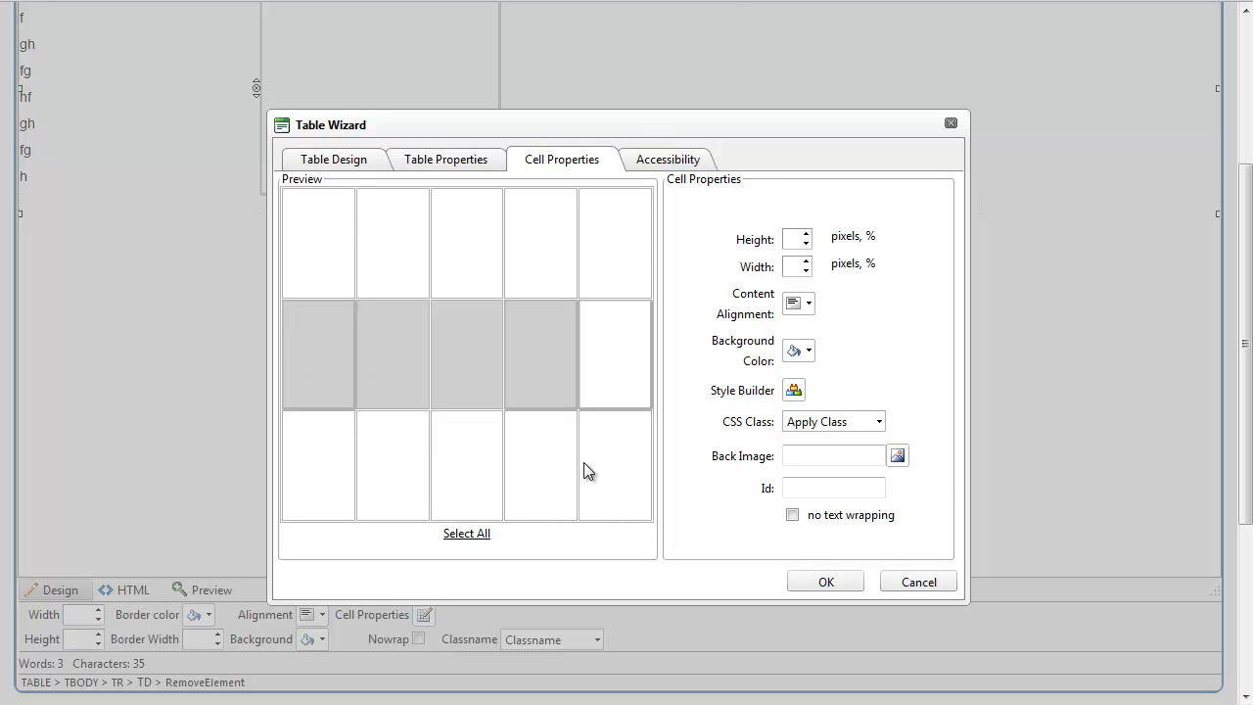
left_click(808, 304)
left_click(795, 347)
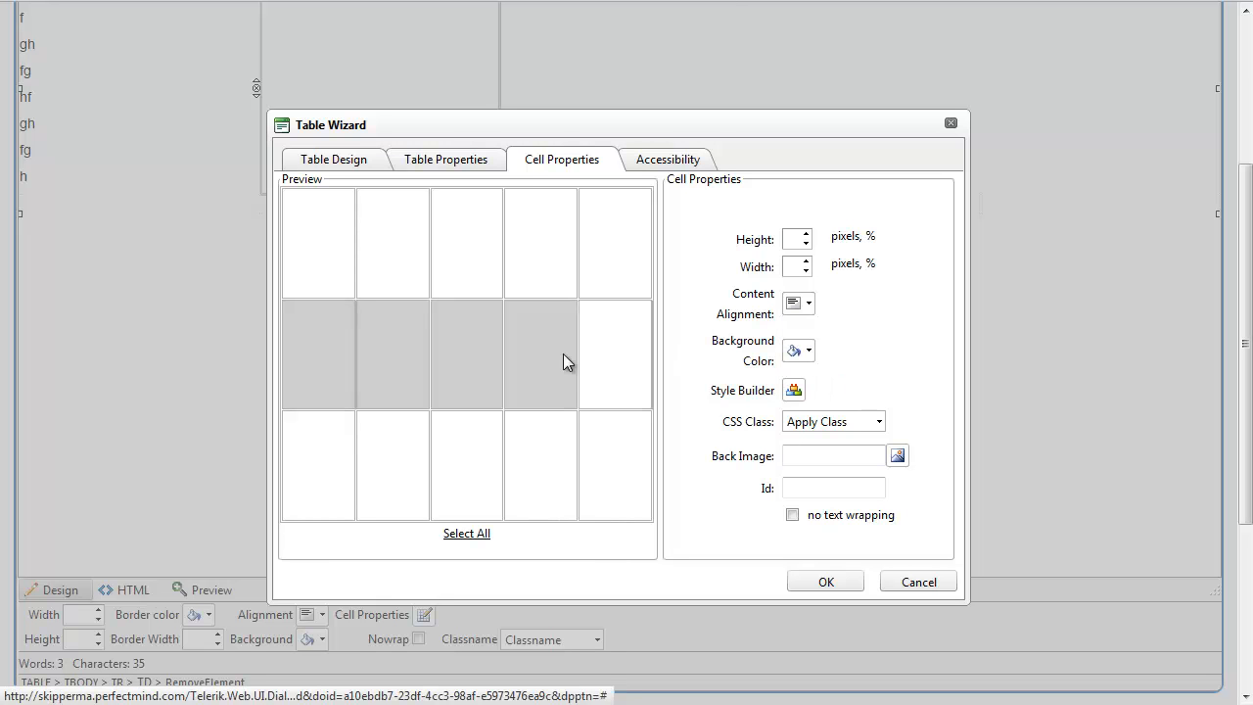
left_click(620, 360, "ctrl")
left_click(809, 304)
left_click(795, 347)
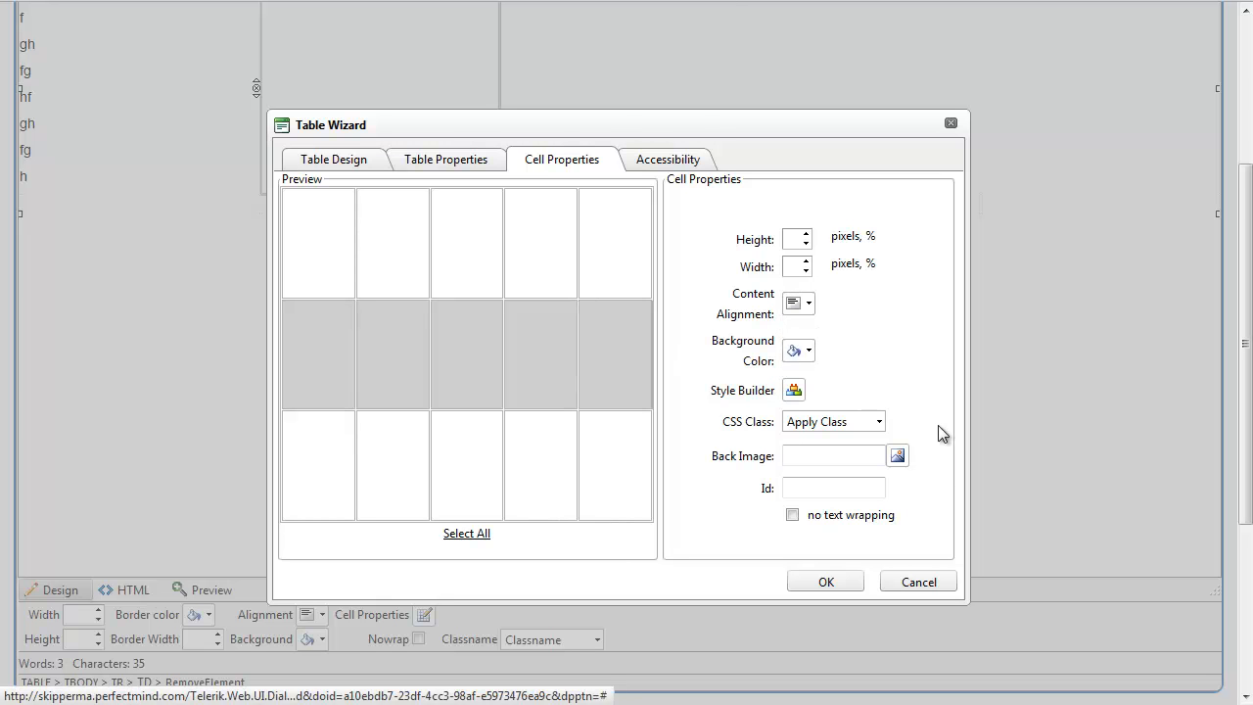
Enter XCVXCVX, XCVXCVXC and VXCVXCVXC in the third, fourth and fifth cells of the second row.
left_click(634, 342)
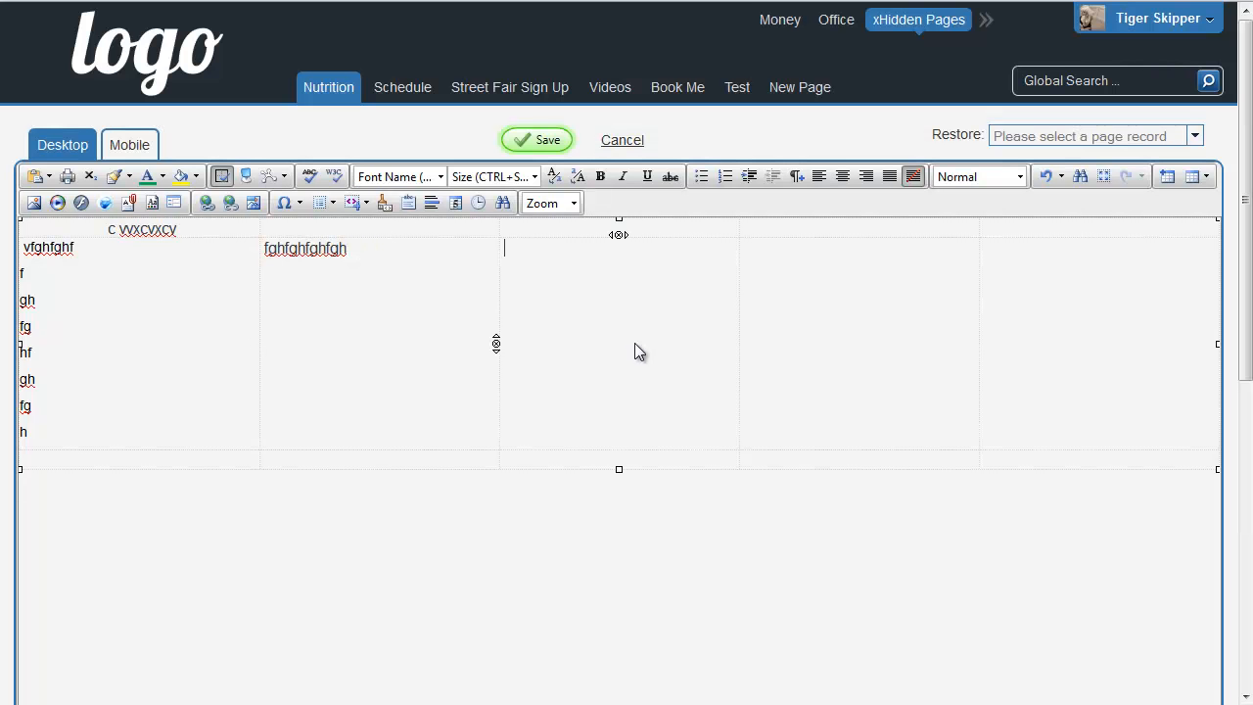
type("xcvxcvx")
key("Tab")
type("XCVXCVXC")
key("Tab")
type("VXCVXCVXC")
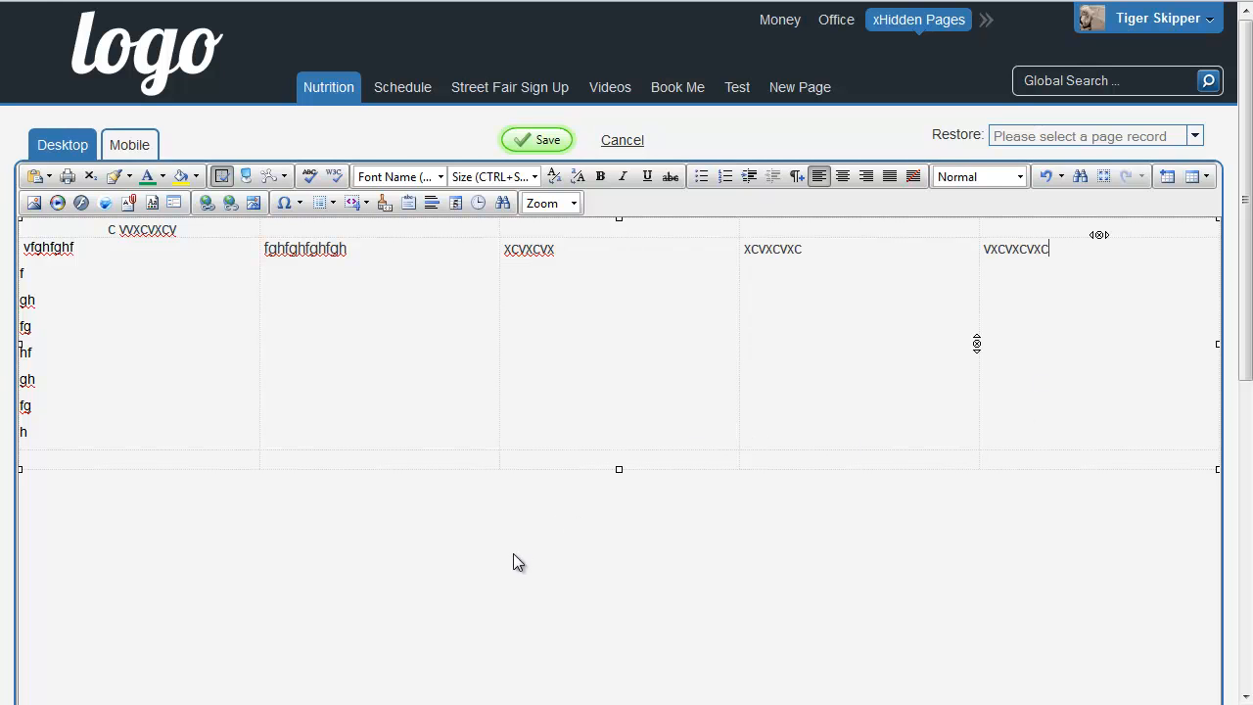
Delete the text from the second and fourth cells of the table's second row.
left_click(543, 394)
left_click_drag(399, 258, 207, 263)
left_click(362, 252)
double_click(362, 250)
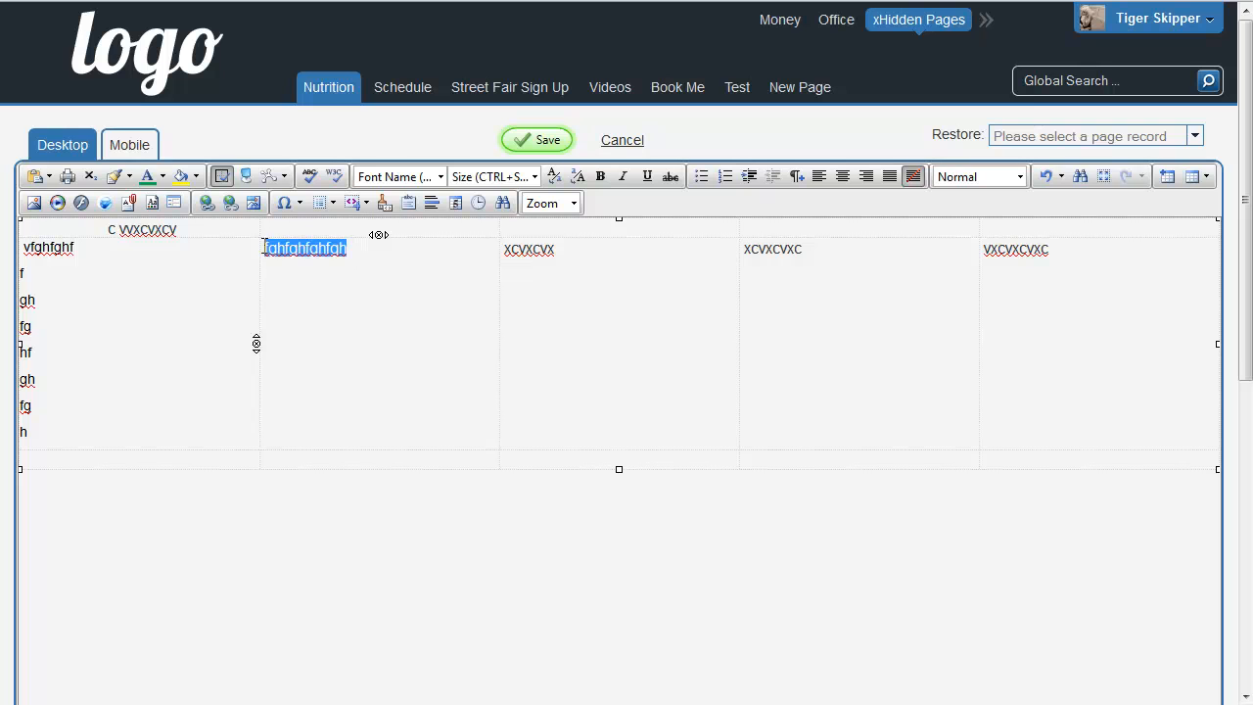
key("BackSpace")
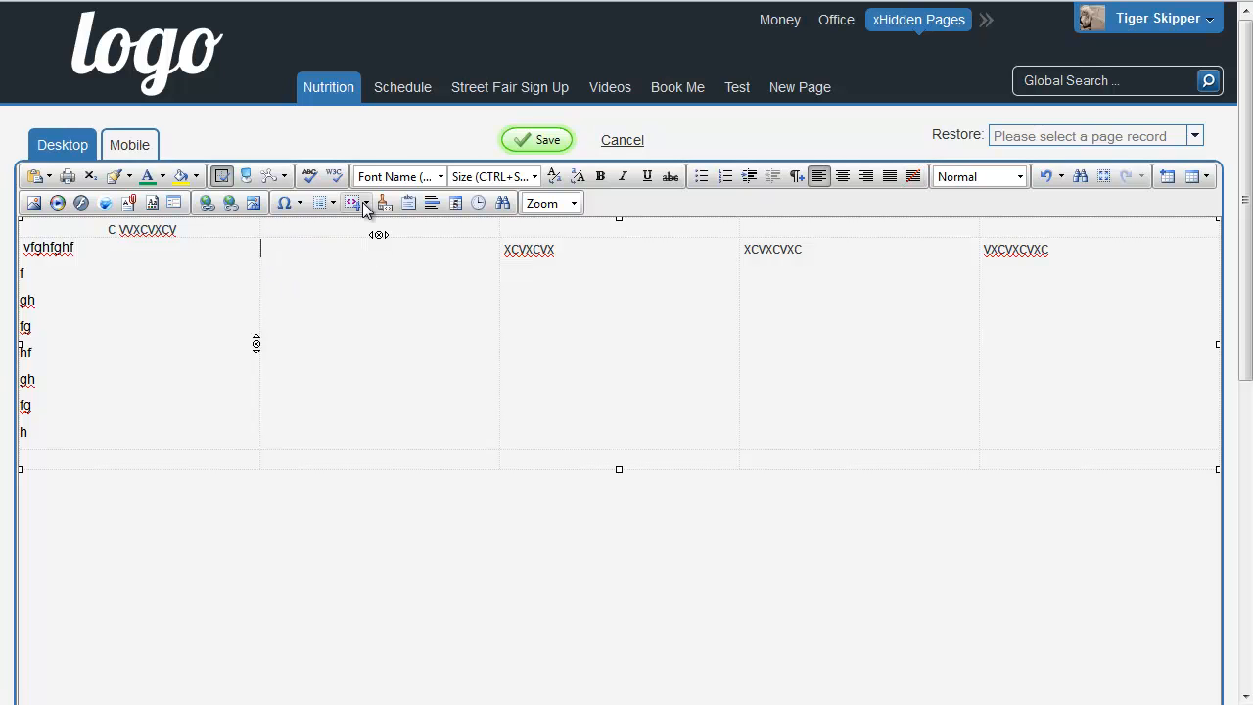
left_click_drag(853, 249, 724, 243)
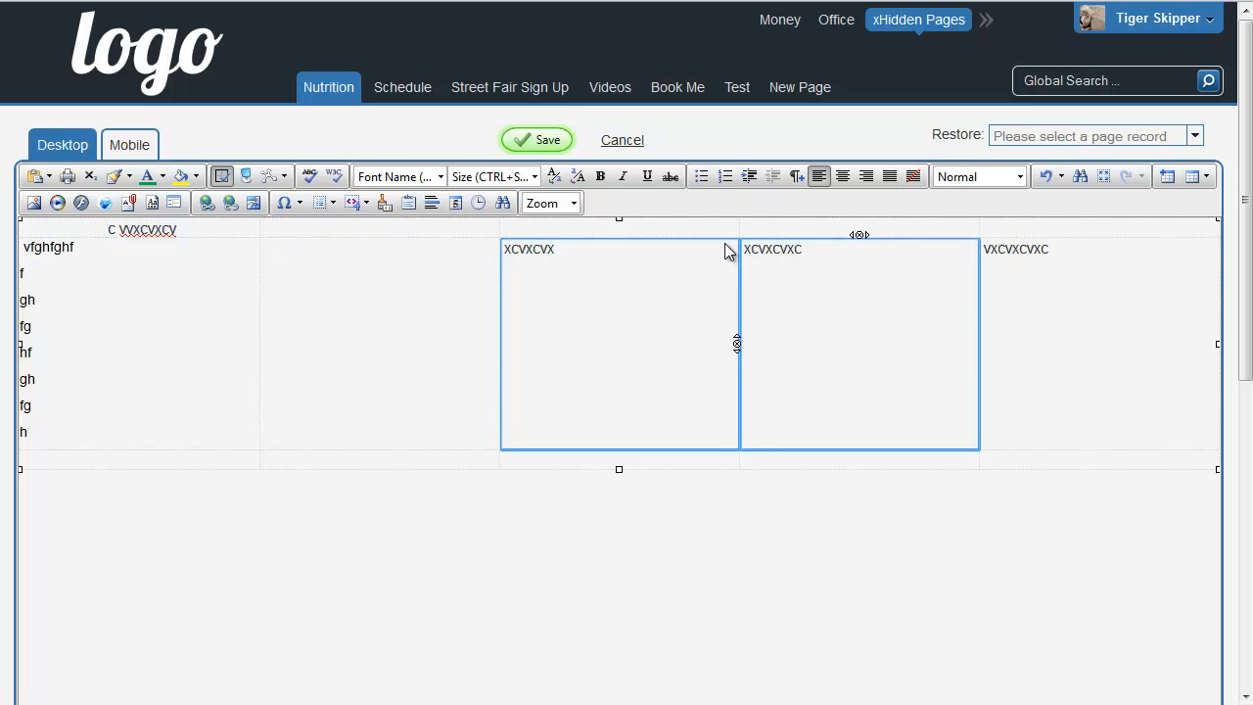
left_click_drag(812, 248, 742, 250)
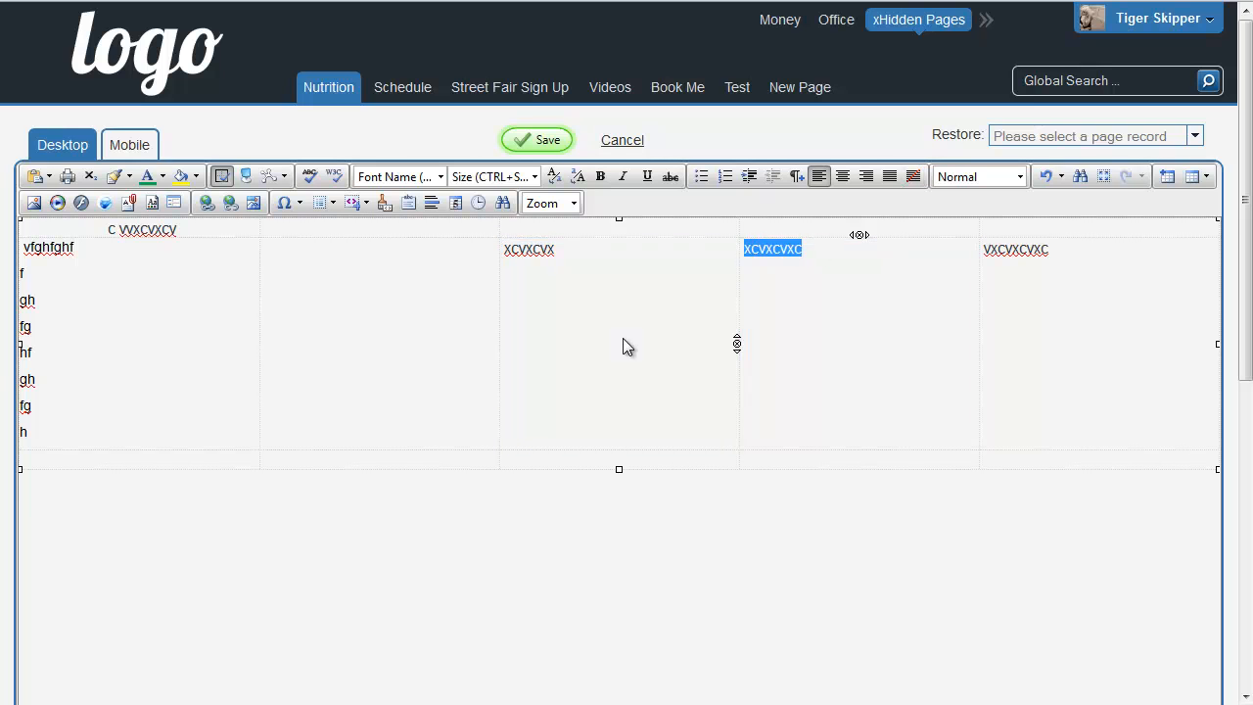
key("BackSpace")
Narrow the table's second column to a thin spacer by setting the width of its top cell.
left_click(307, 231)
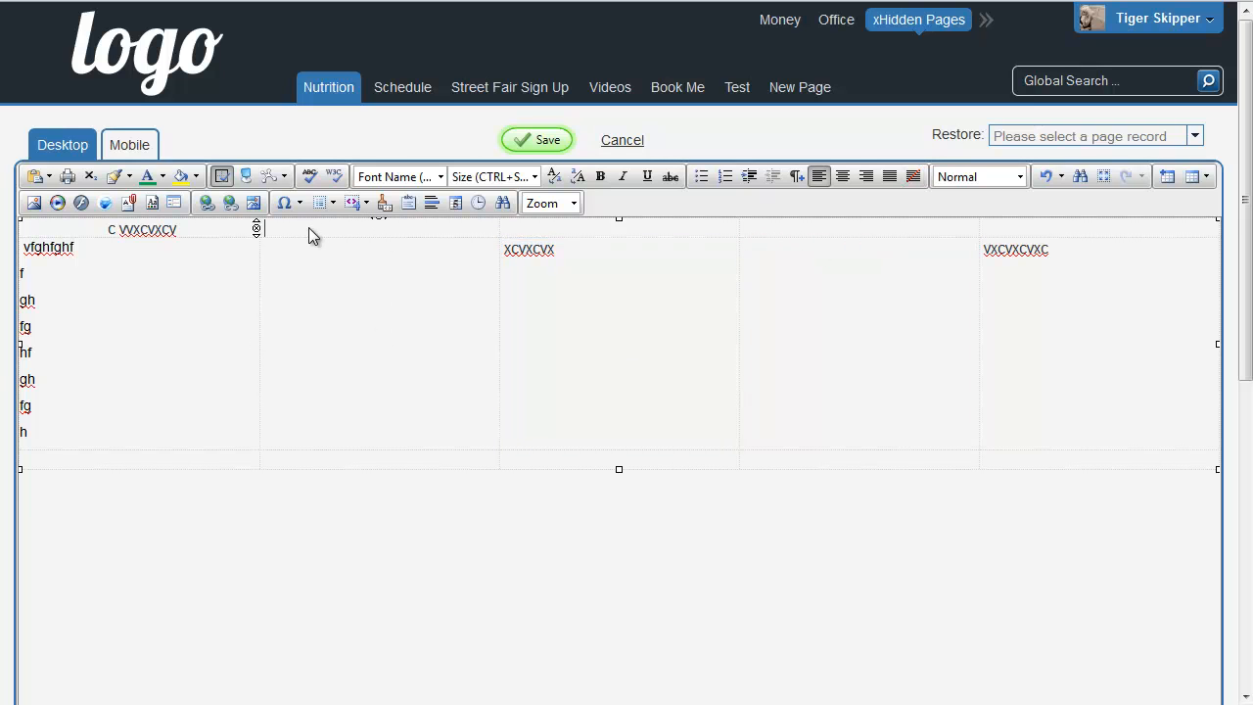
scroll(294, 626, "down", 3)
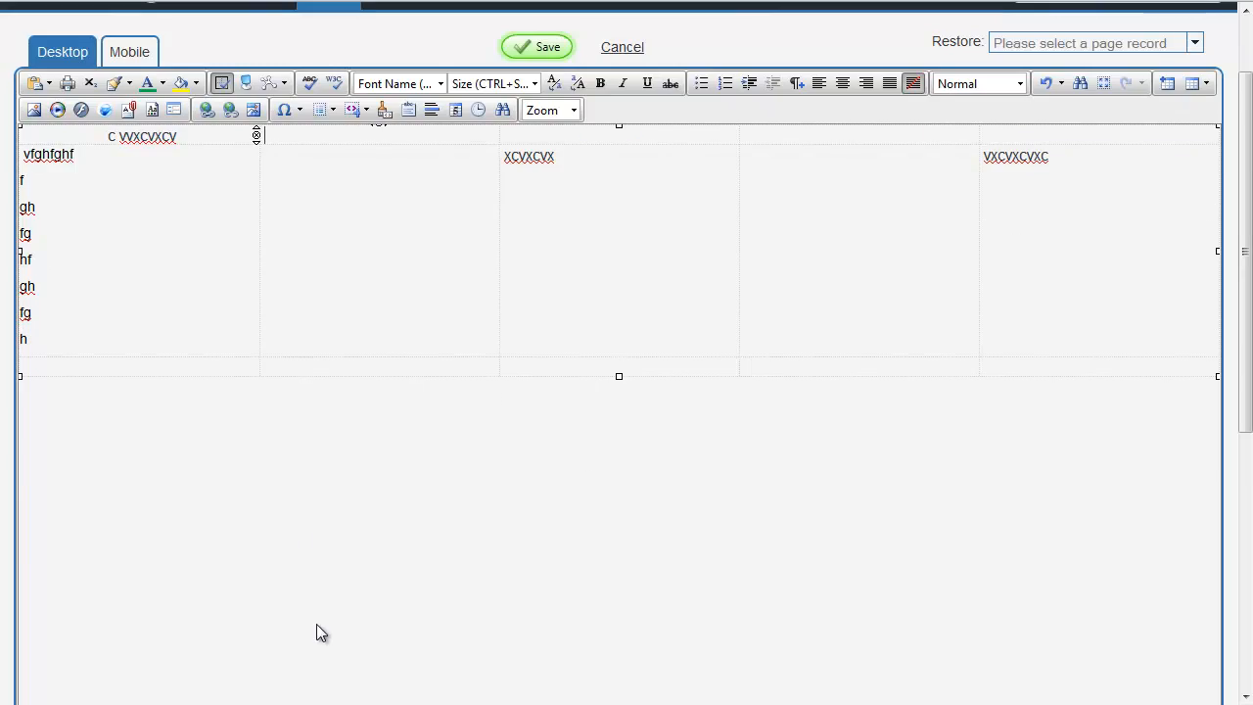
left_click(98, 586)
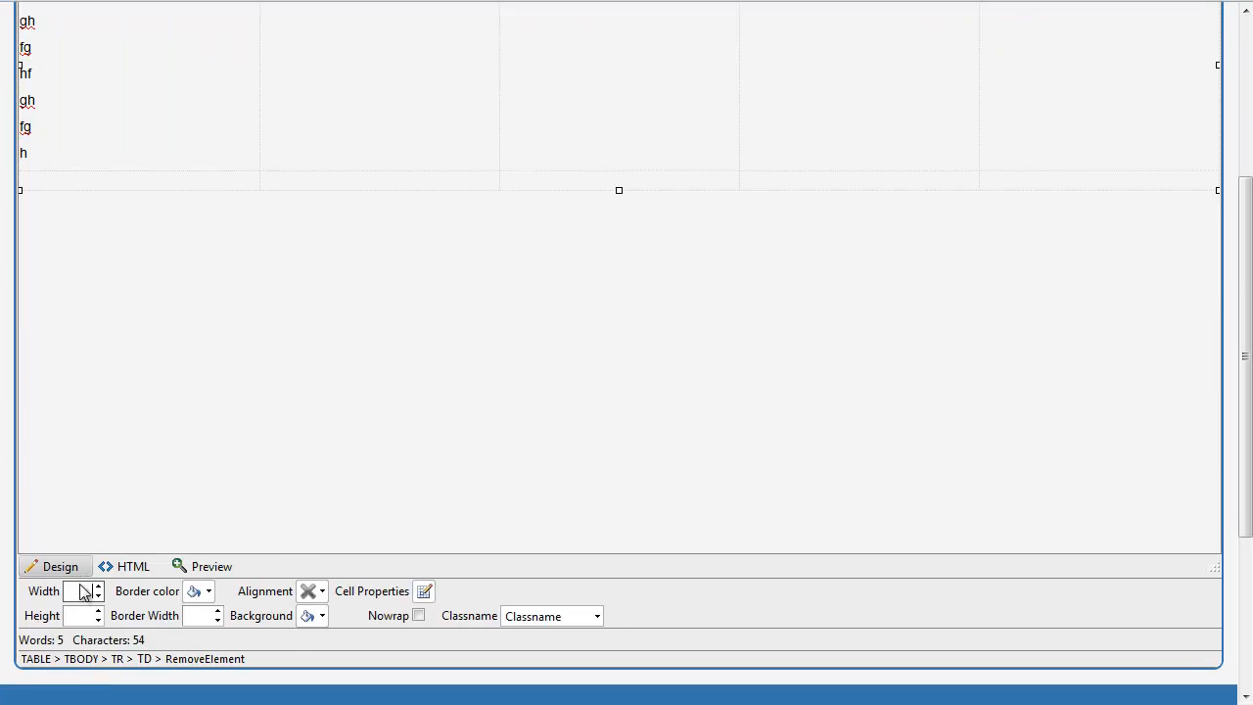
type("0")
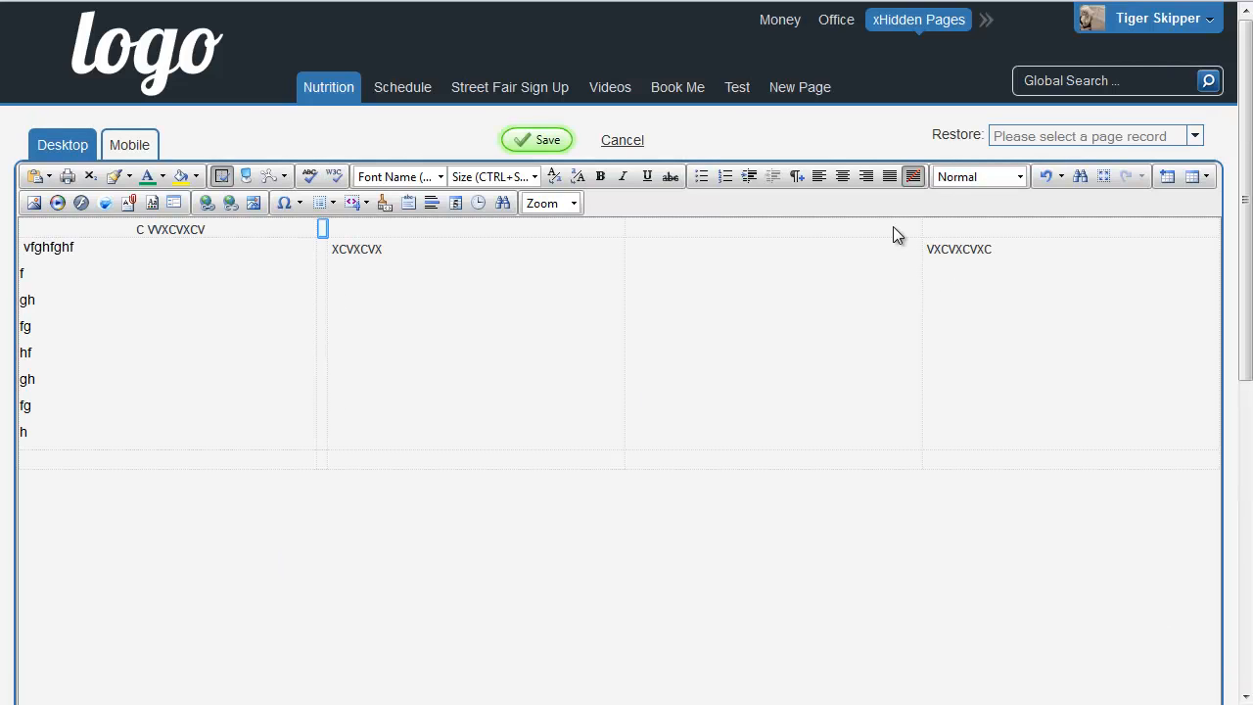
Set the width of the fourth column's top cell to 10px, making that column a thin spacer.
left_click(893, 226)
scroll(263, 483, "down", 4)
left_click(86, 498)
type("10")
key("Return")
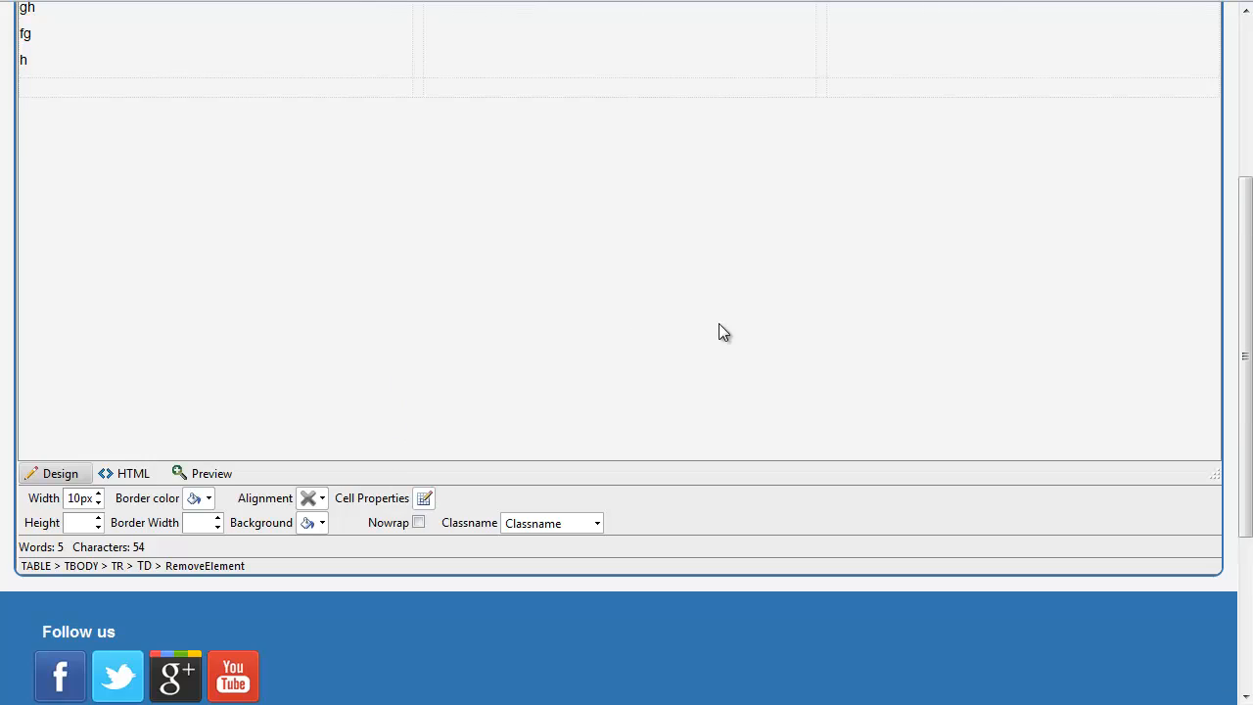
scroll(688, 328, "up", 3)
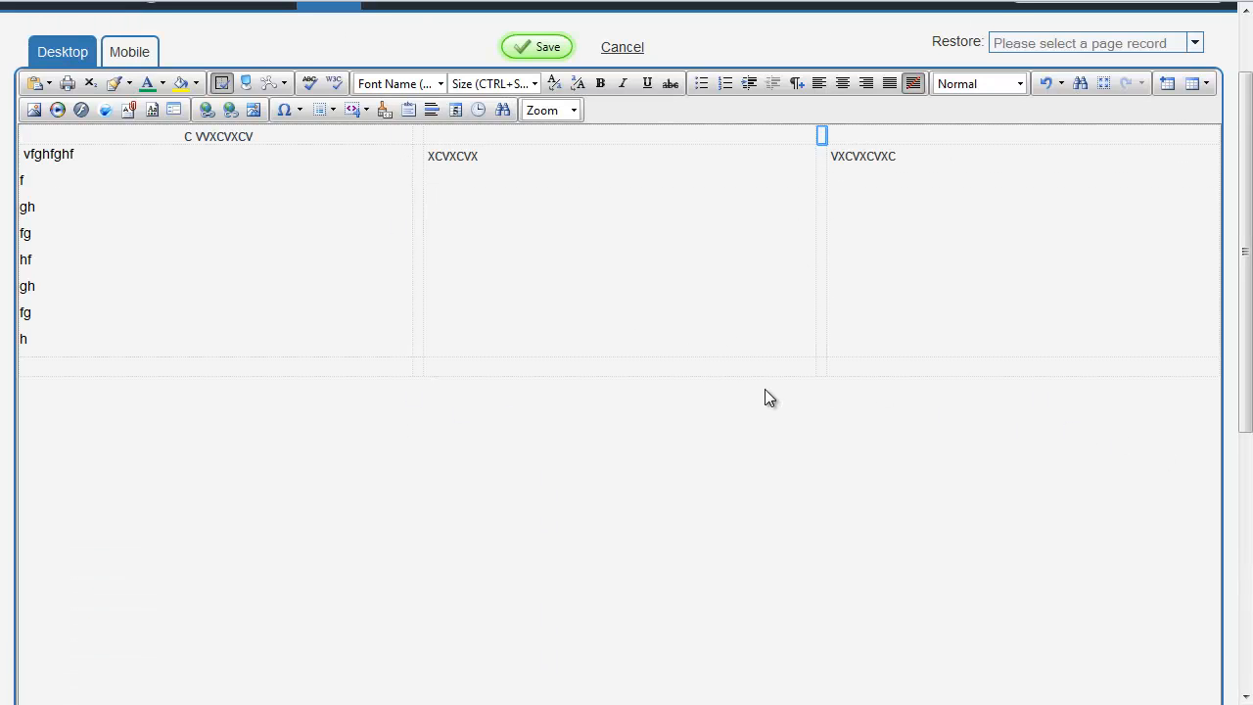
right_click(525, 260)
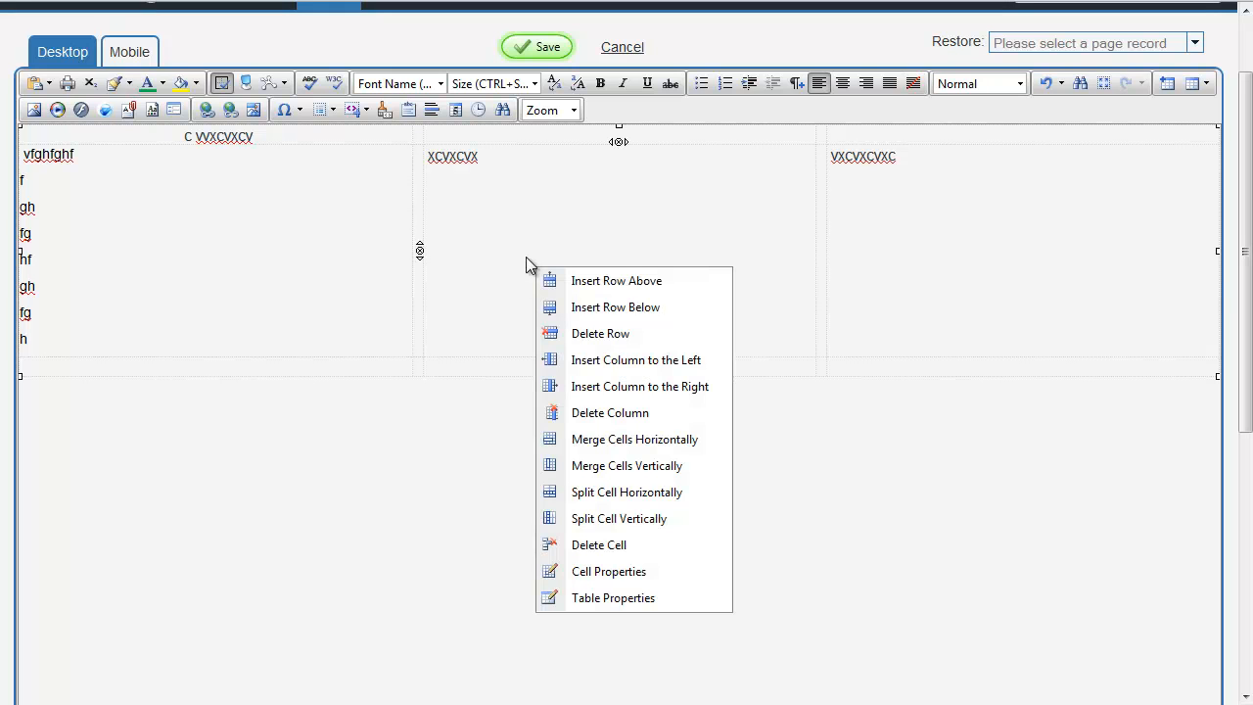
left_click(467, 610)
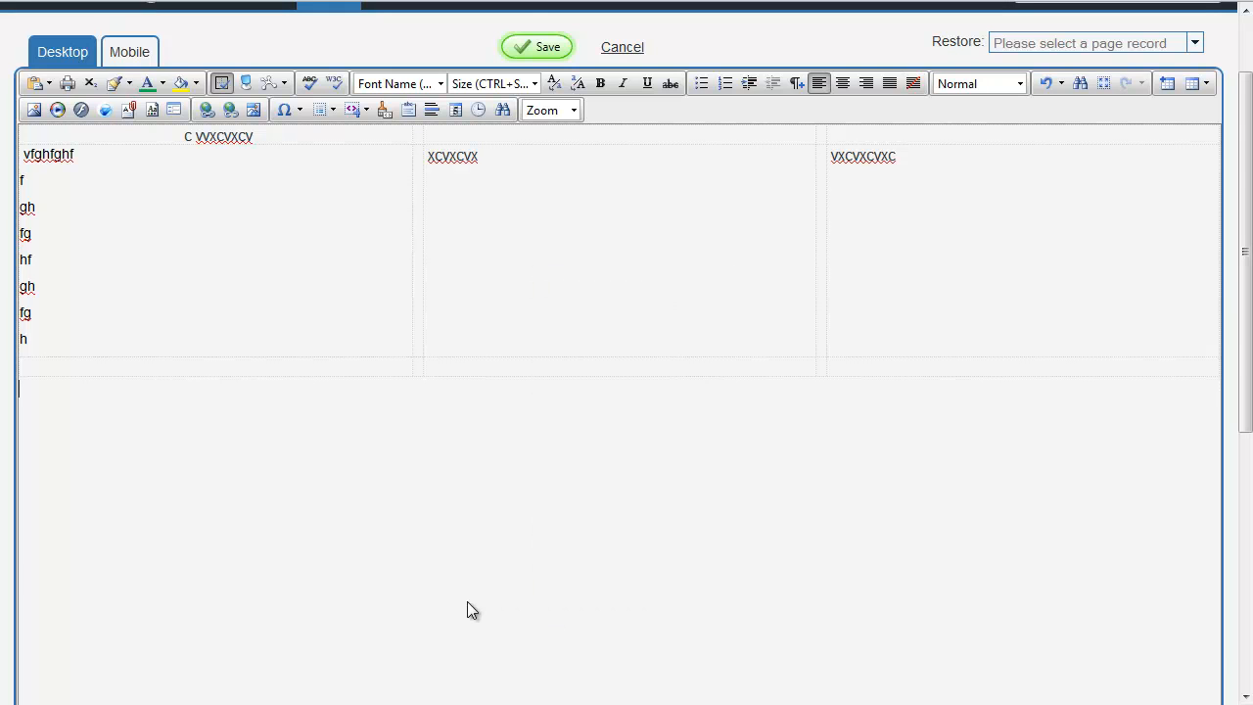
scroll(949, 599, "down", 2)
scroll(853, 605, "up", 3)
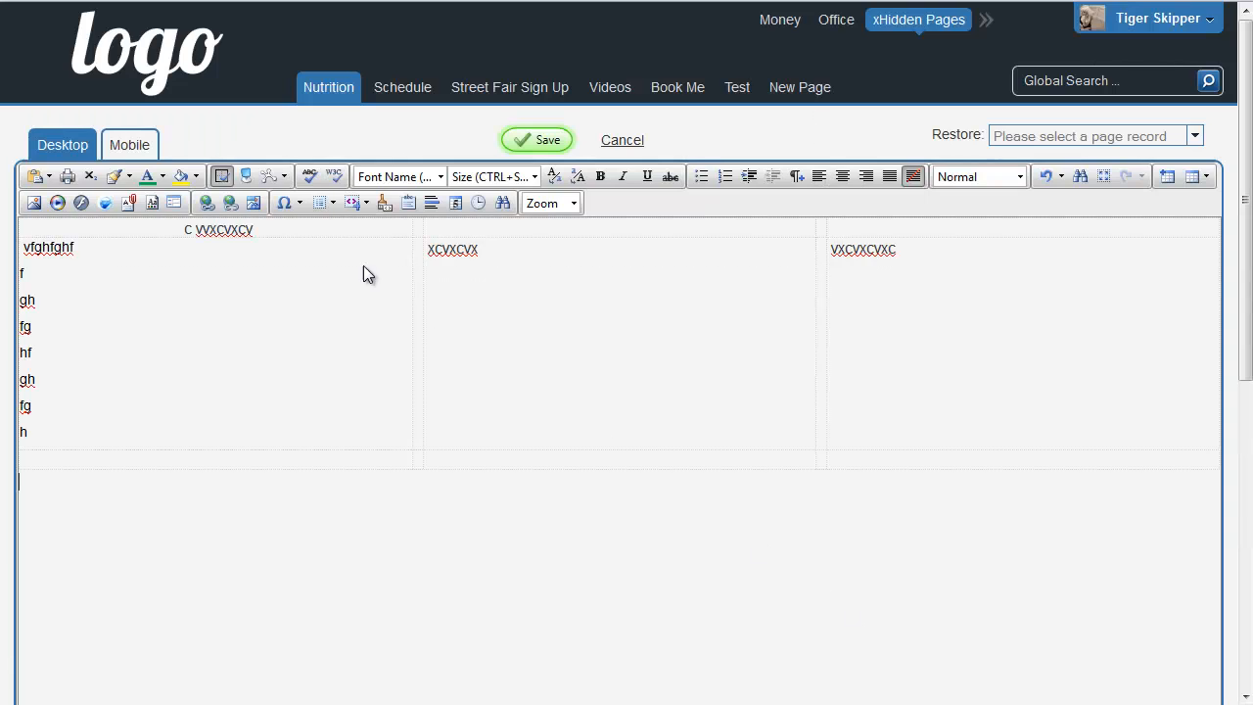
Give the table's first-column header cell a purple background.
left_click(351, 233)
scroll(861, 484, "down", 3)
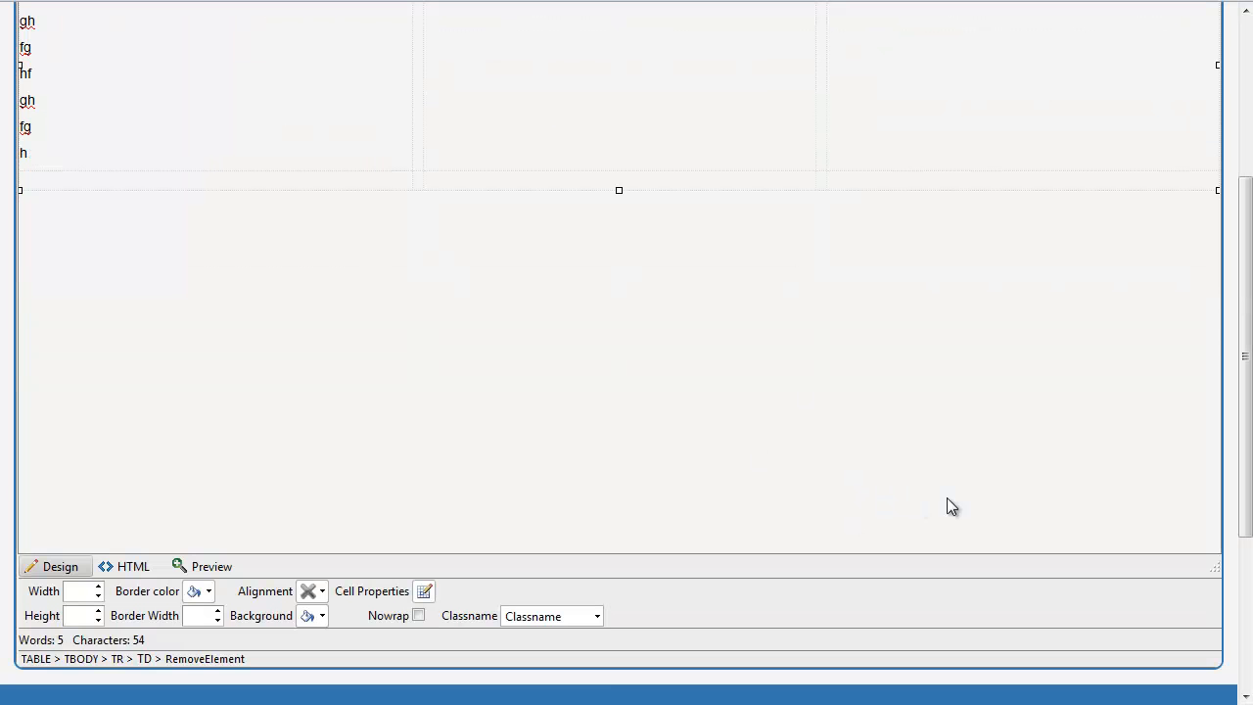
left_click(324, 619)
left_click(492, 654)
scroll(566, 437, "up", 3)
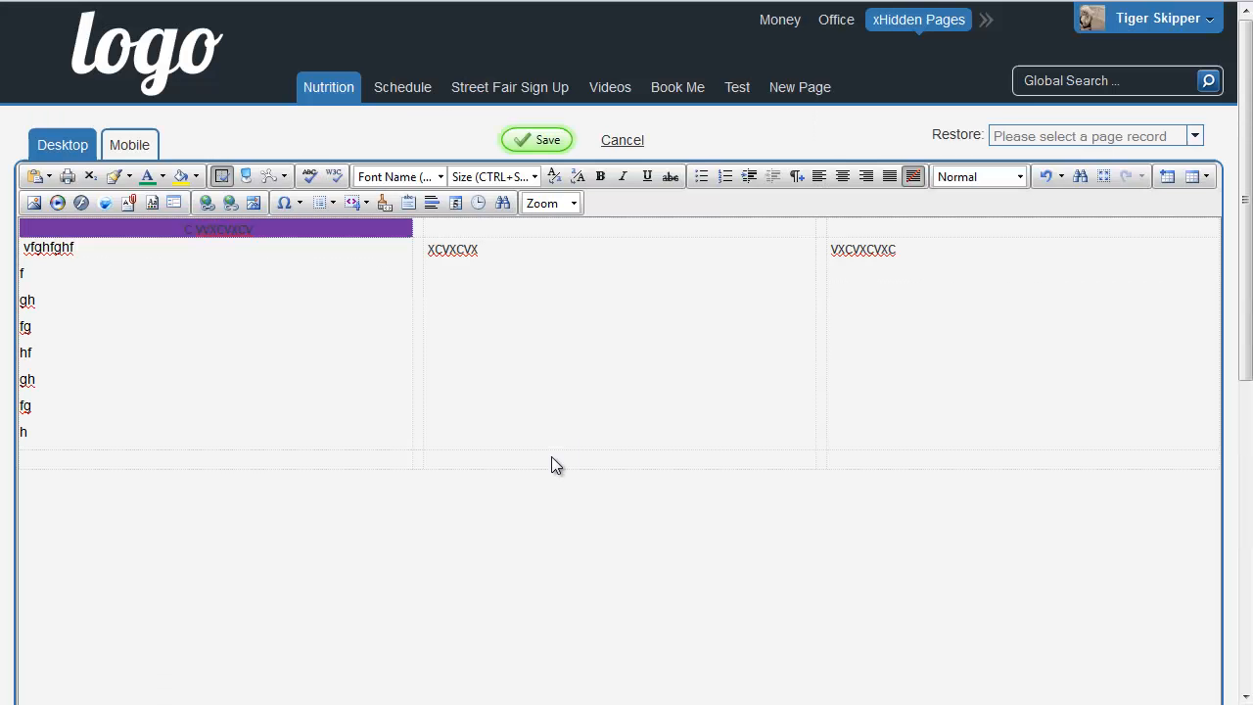
Insert a row below the table's header row and clear the purple background from its first cell.
right_click(363, 235)
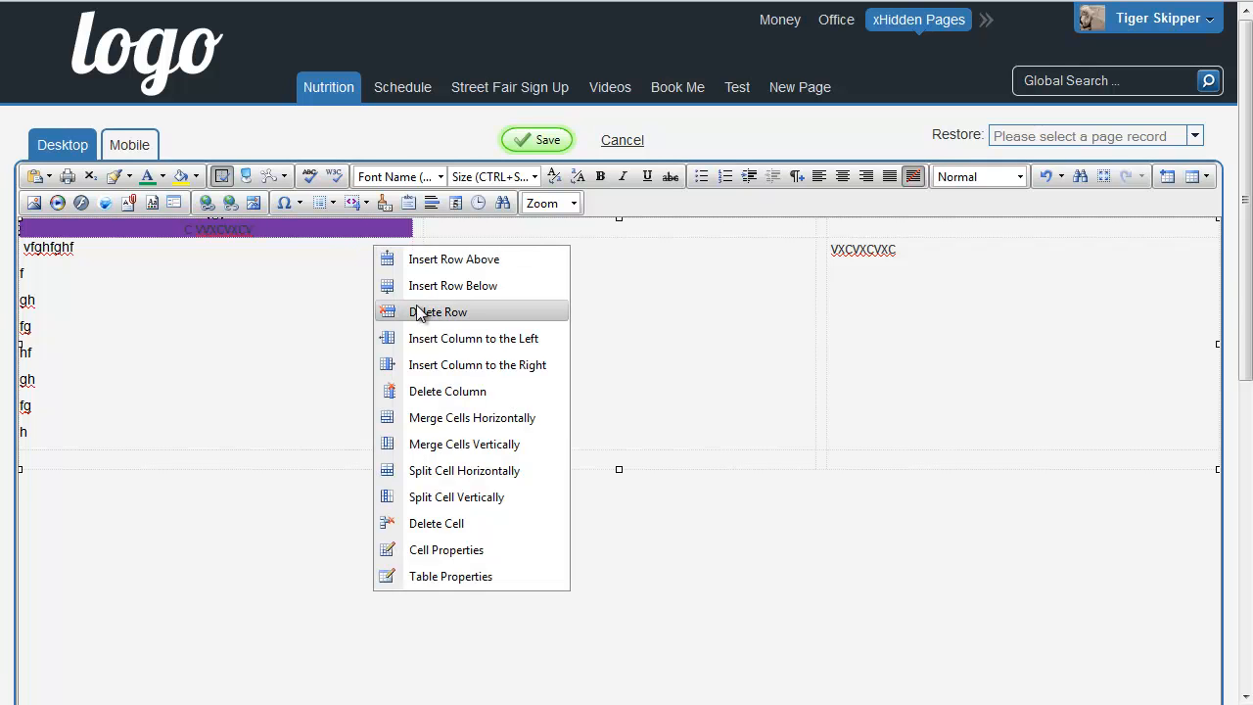
left_click(423, 286)
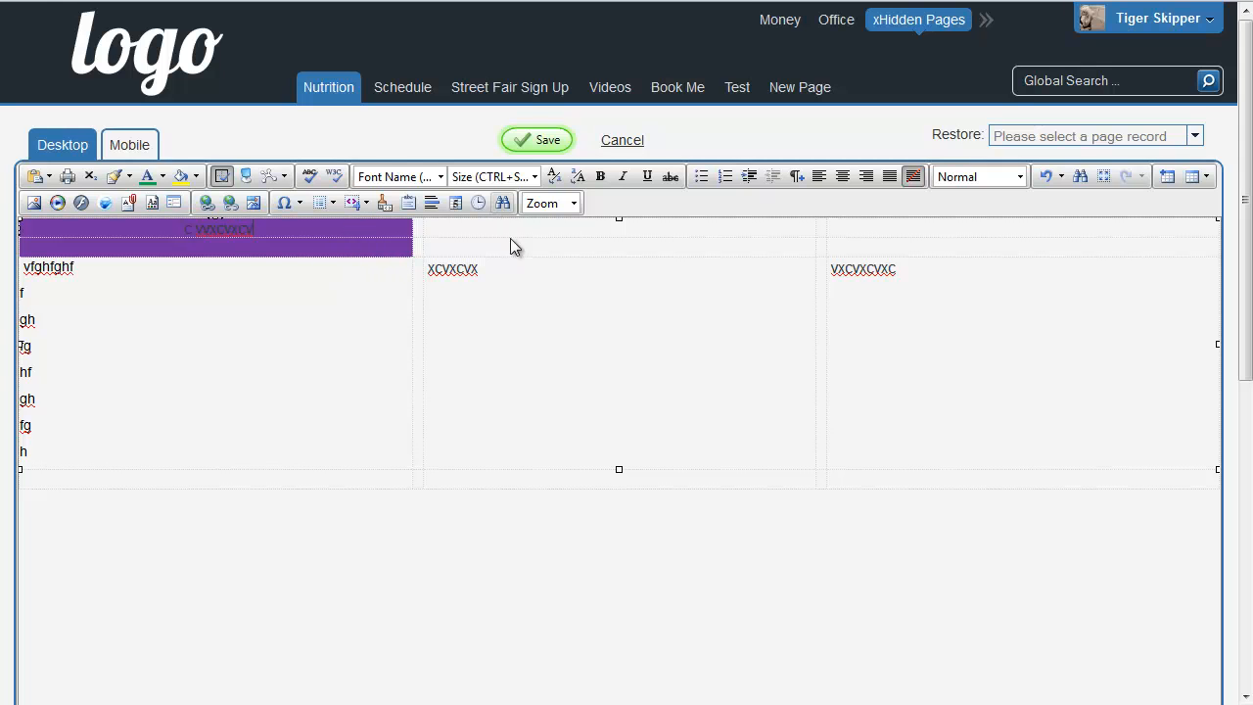
right_click(342, 250)
left_click(289, 246)
scroll(783, 548, "down", 2)
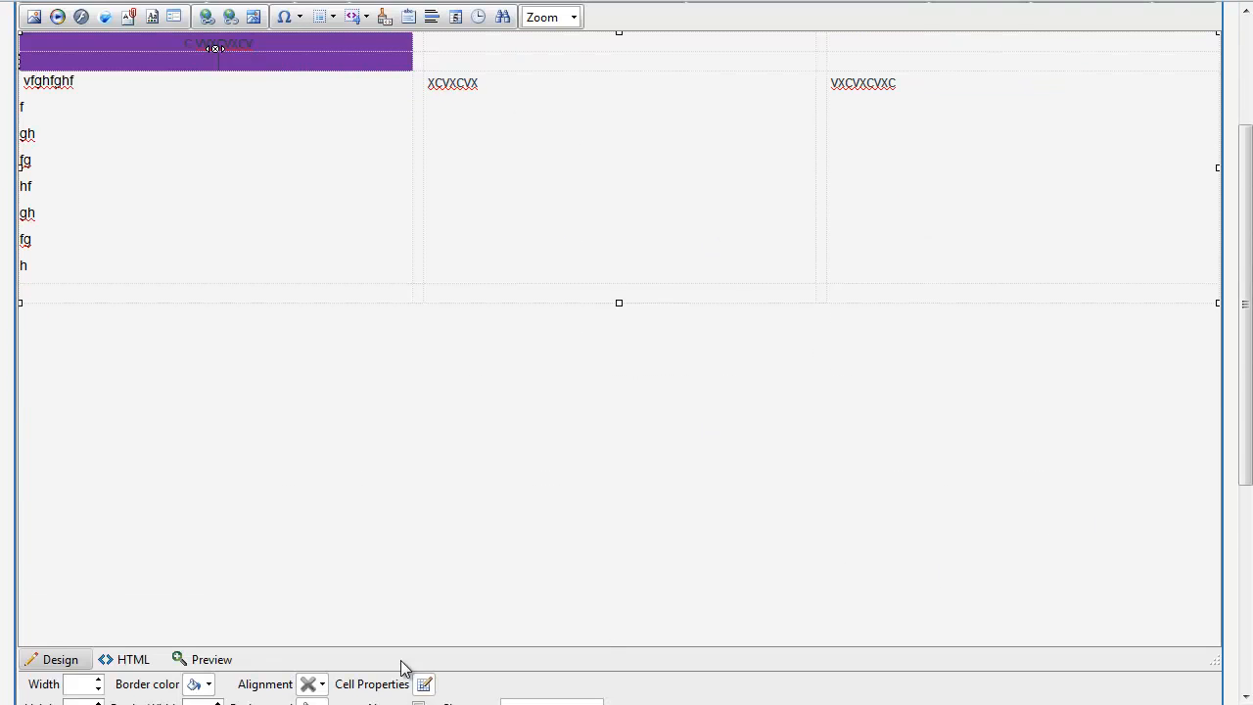
scroll(382, 646, "down", 1)
left_click(324, 616)
left_click(308, 578)
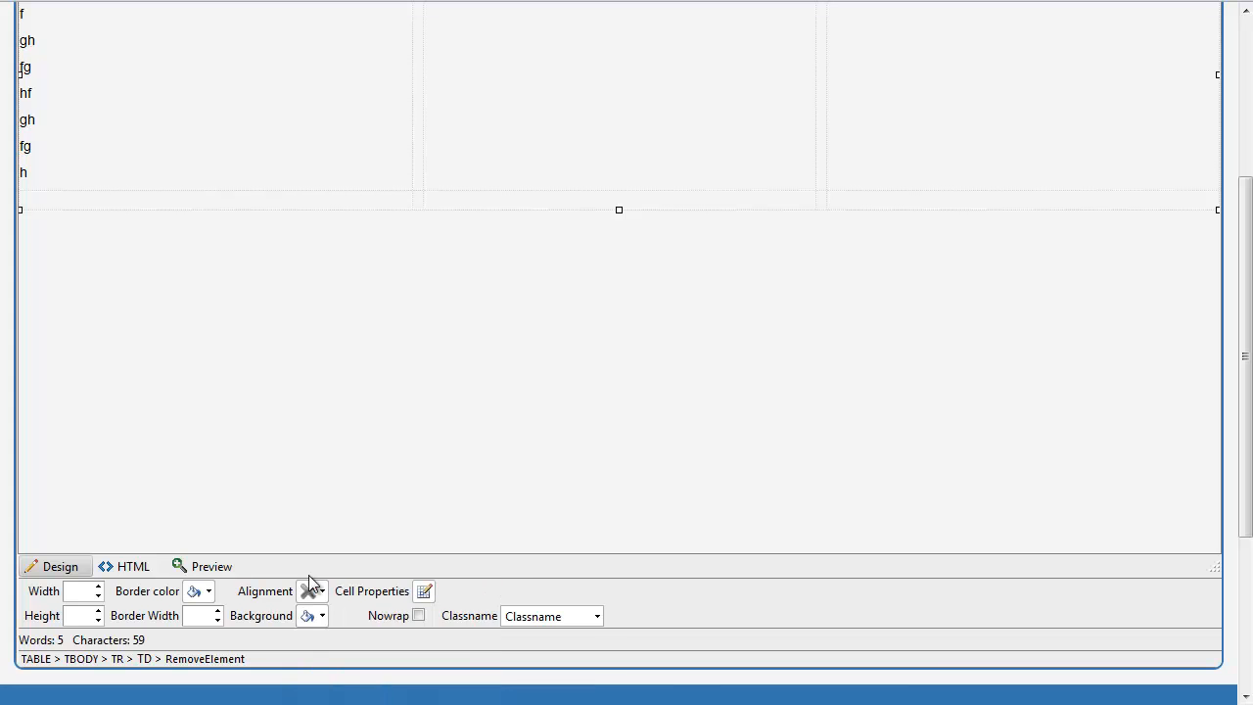
scroll(472, 494, "up", 1)
scroll(471, 484, "up", 2)
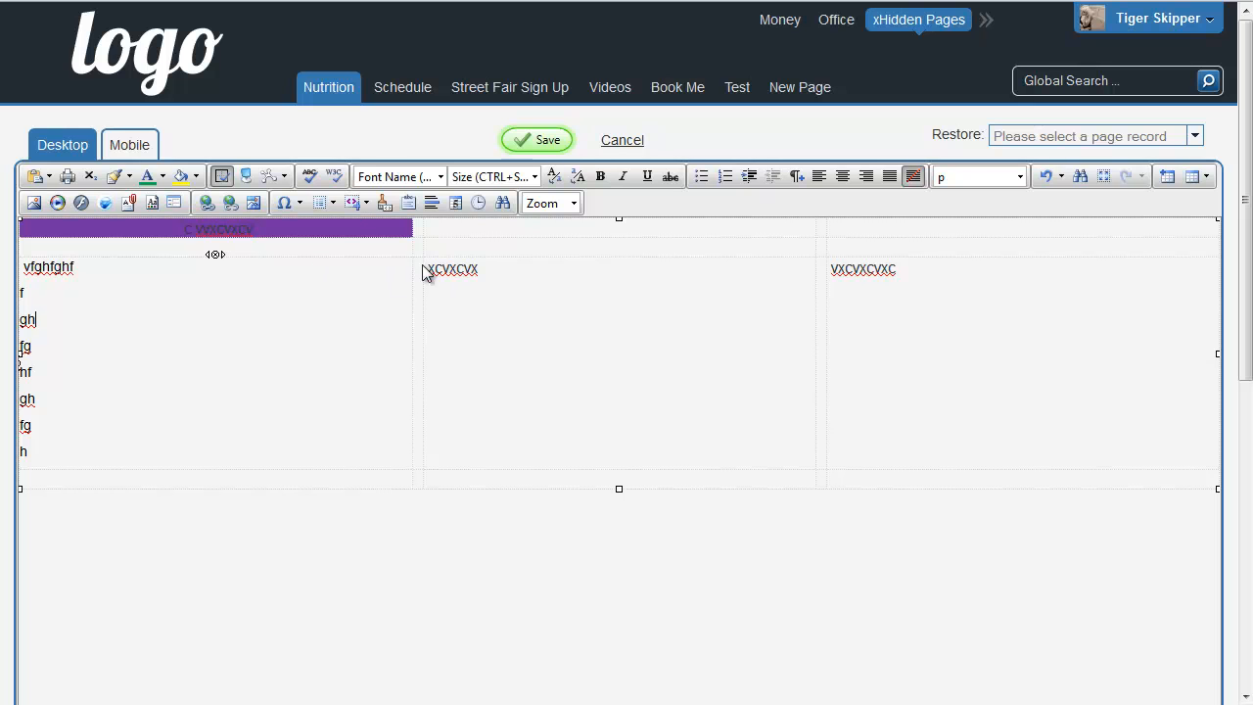
Delete the empty row directly beneath the purple header cell.
right_click(425, 437)
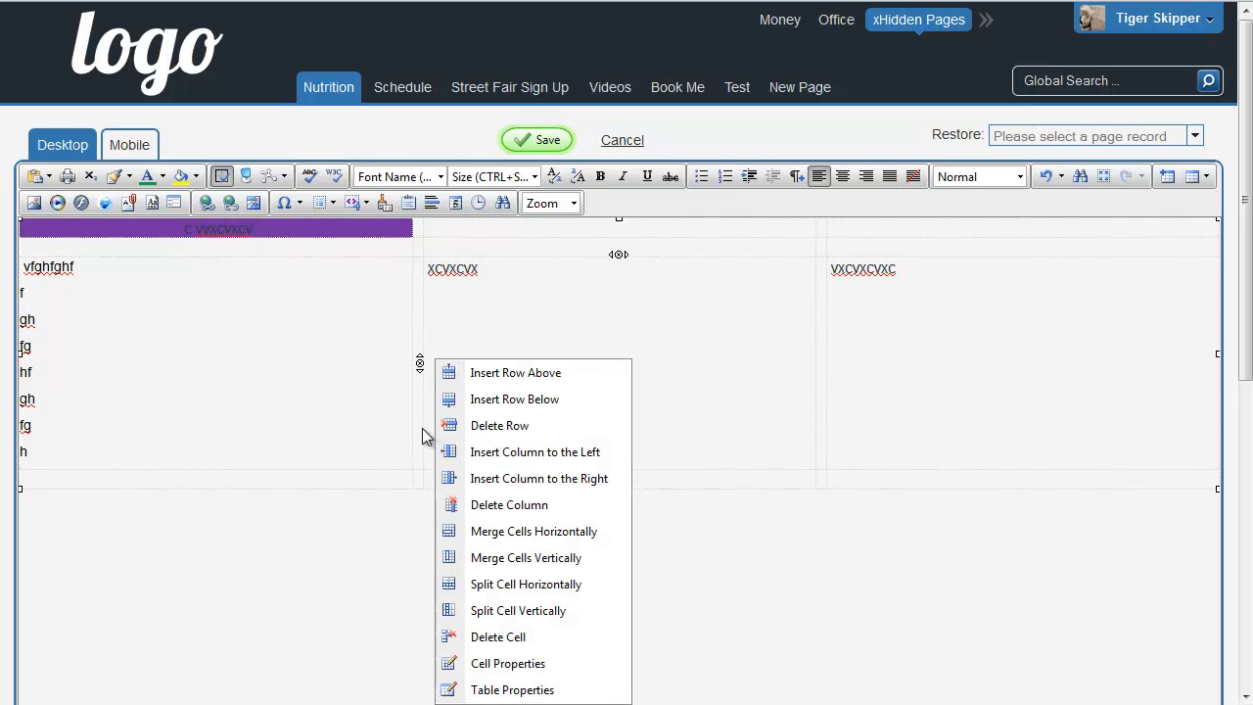
left_click(288, 377)
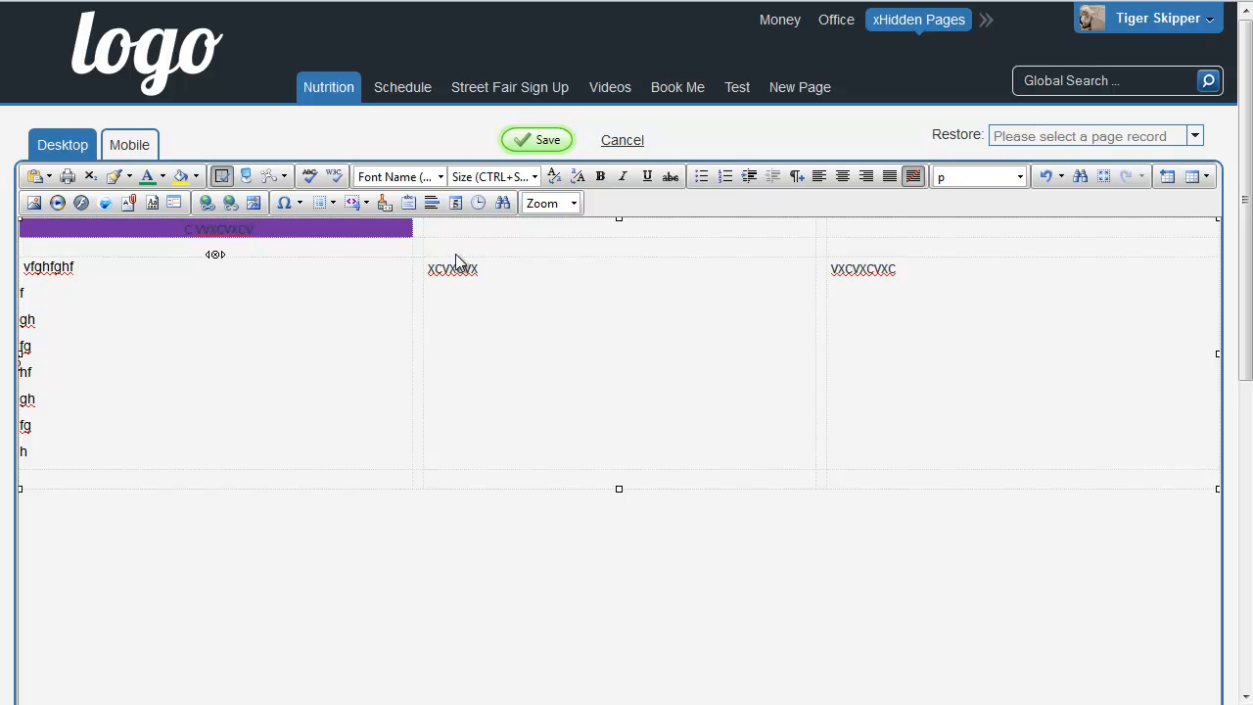
right_click(349, 252)
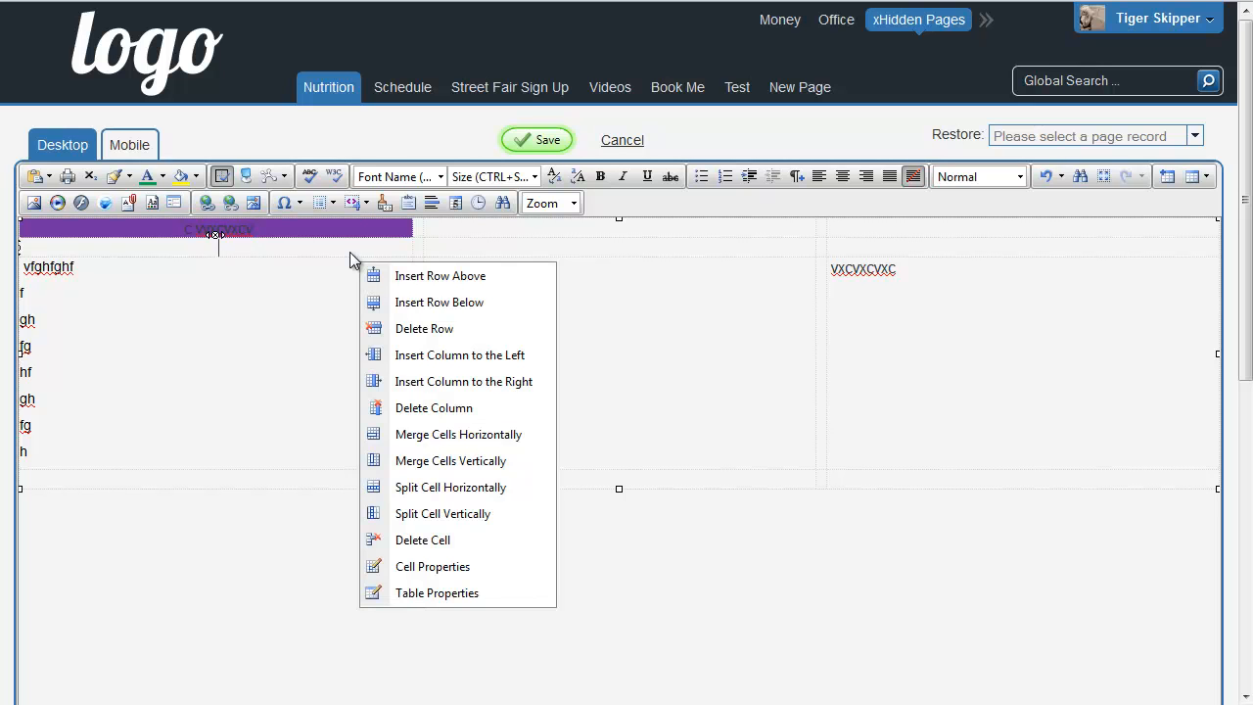
left_click(413, 327)
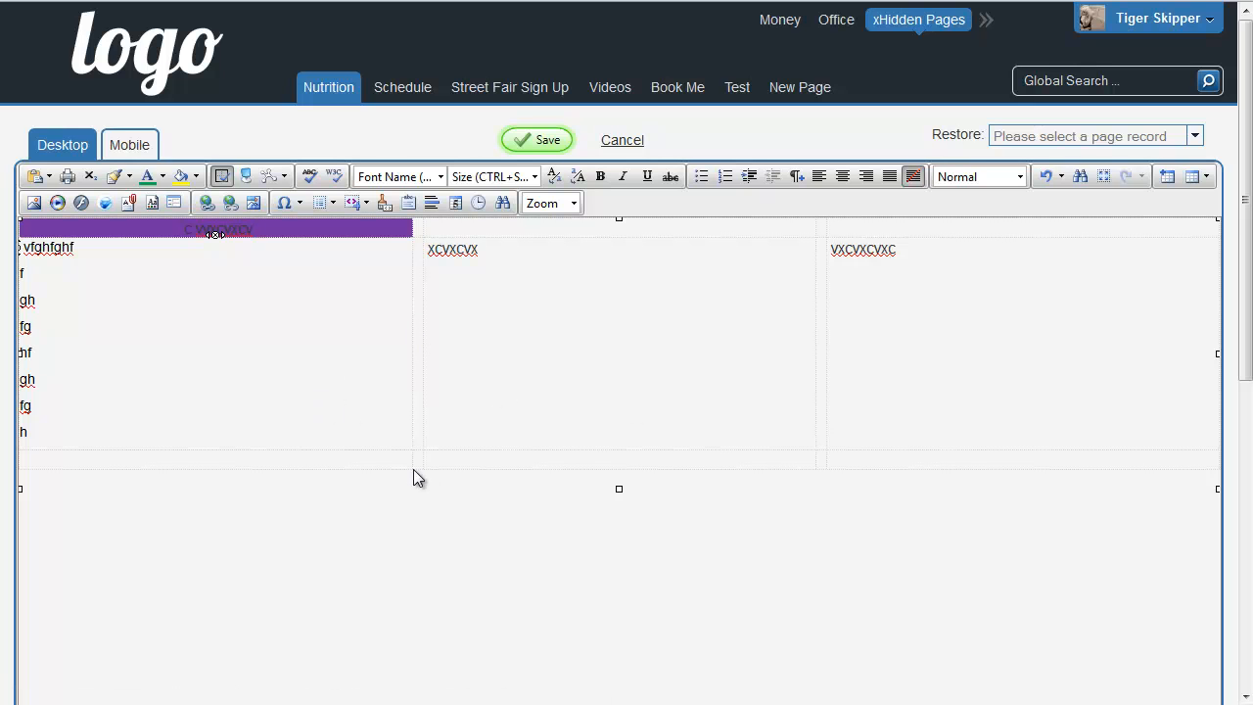
Merge all the cells of the table's bottom row horizontally into a single full-width cell.
right_click(389, 463)
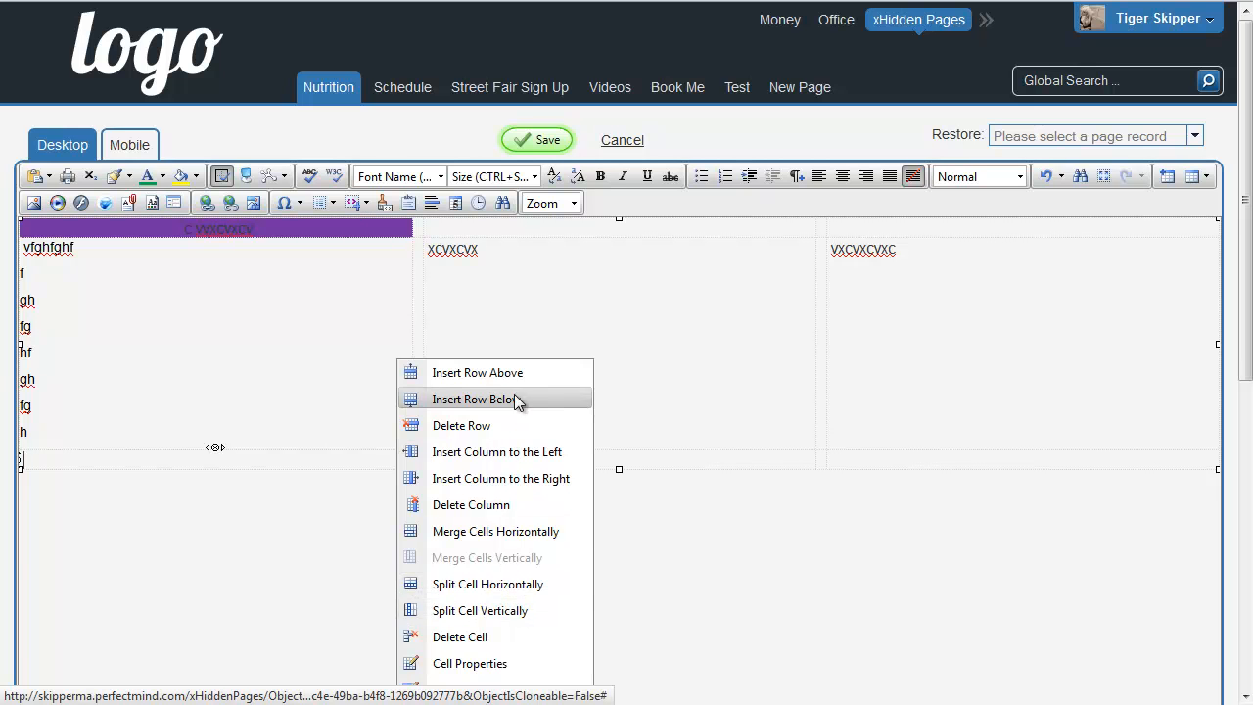
left_click(509, 531)
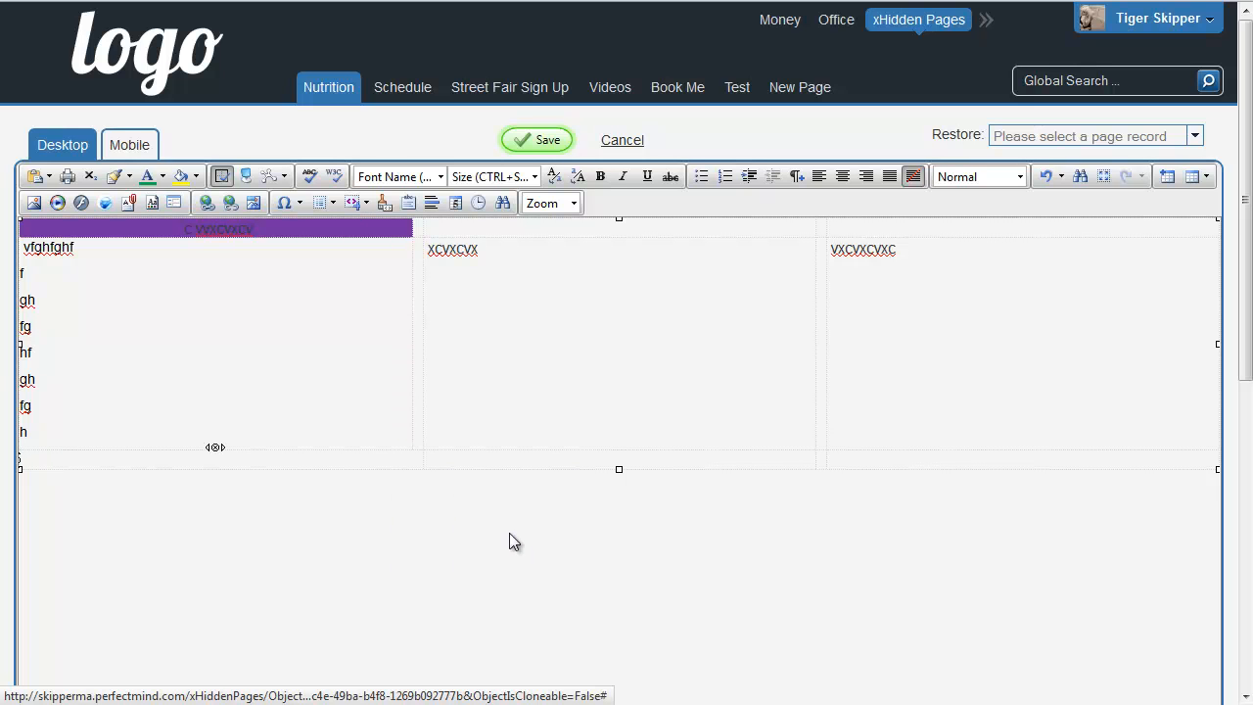
right_click(495, 457)
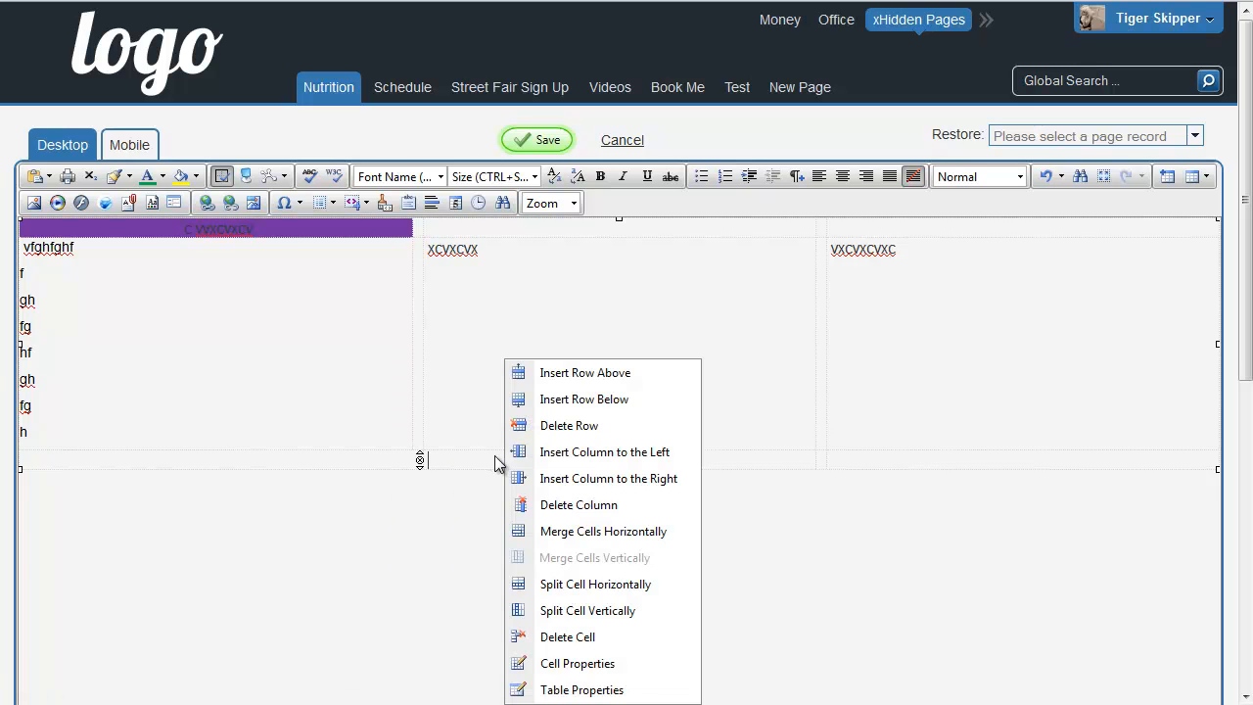
left_click(591, 531)
right_click(408, 464)
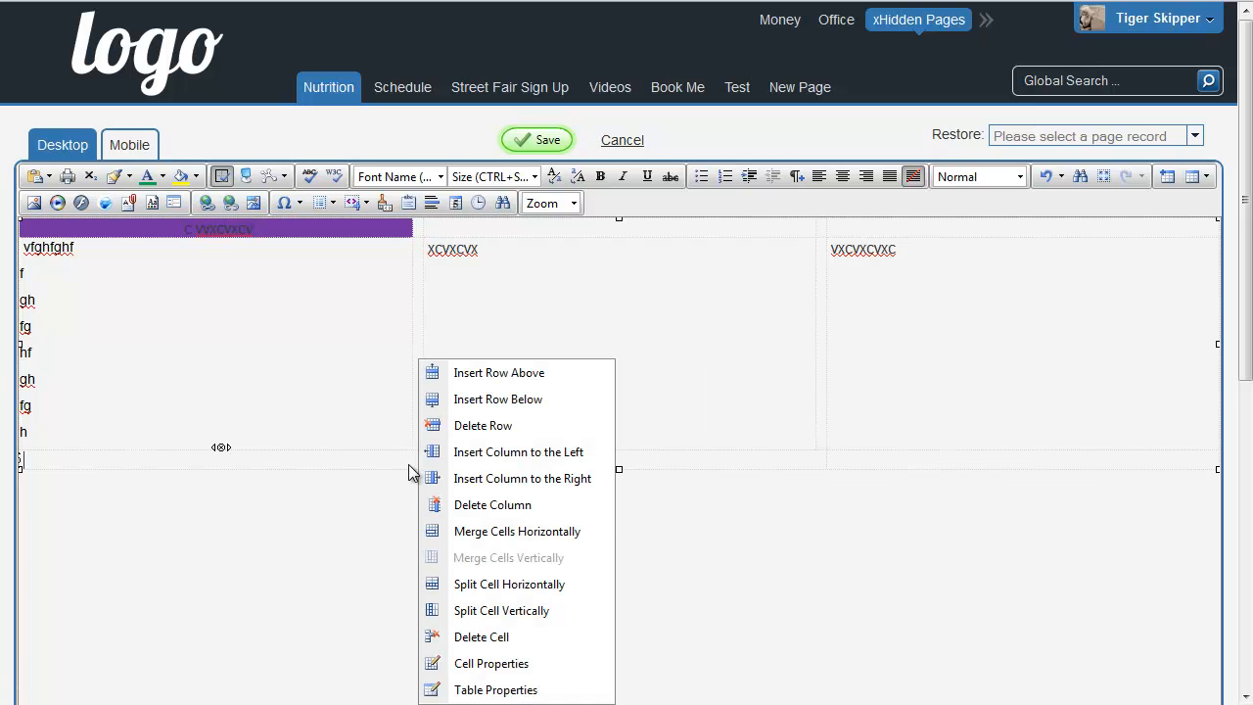
left_click(507, 531)
right_click(802, 456)
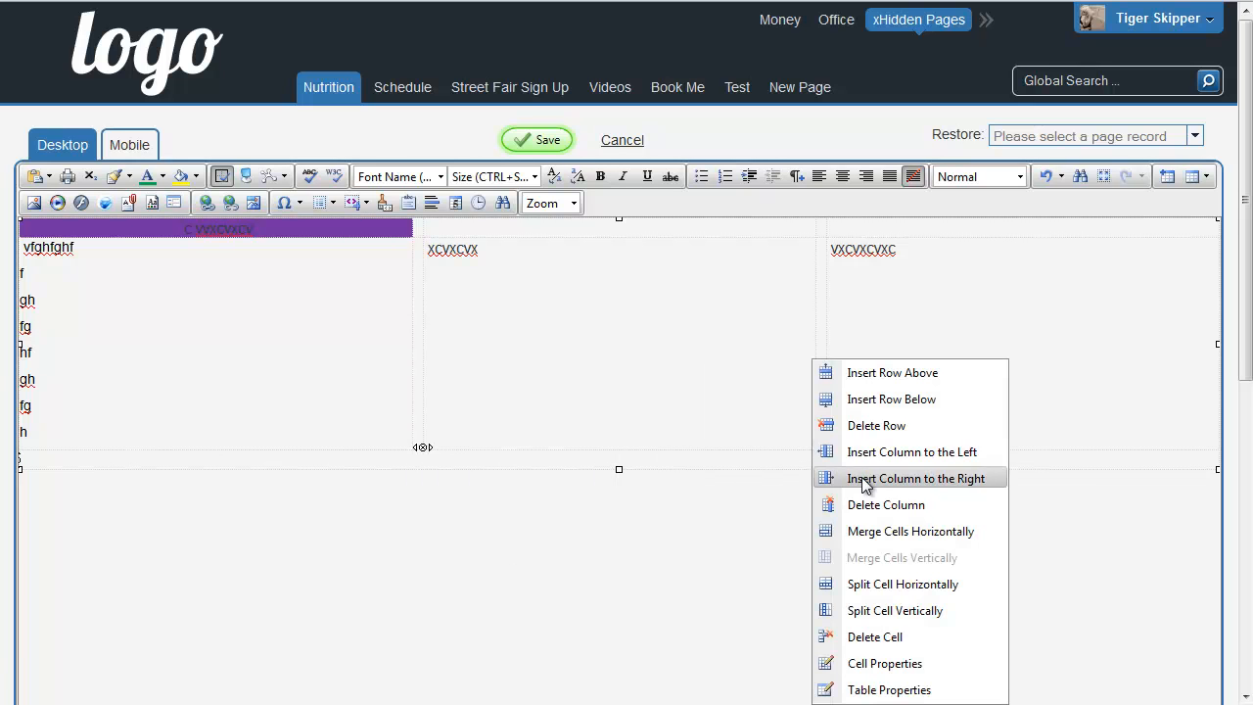
left_click(878, 533)
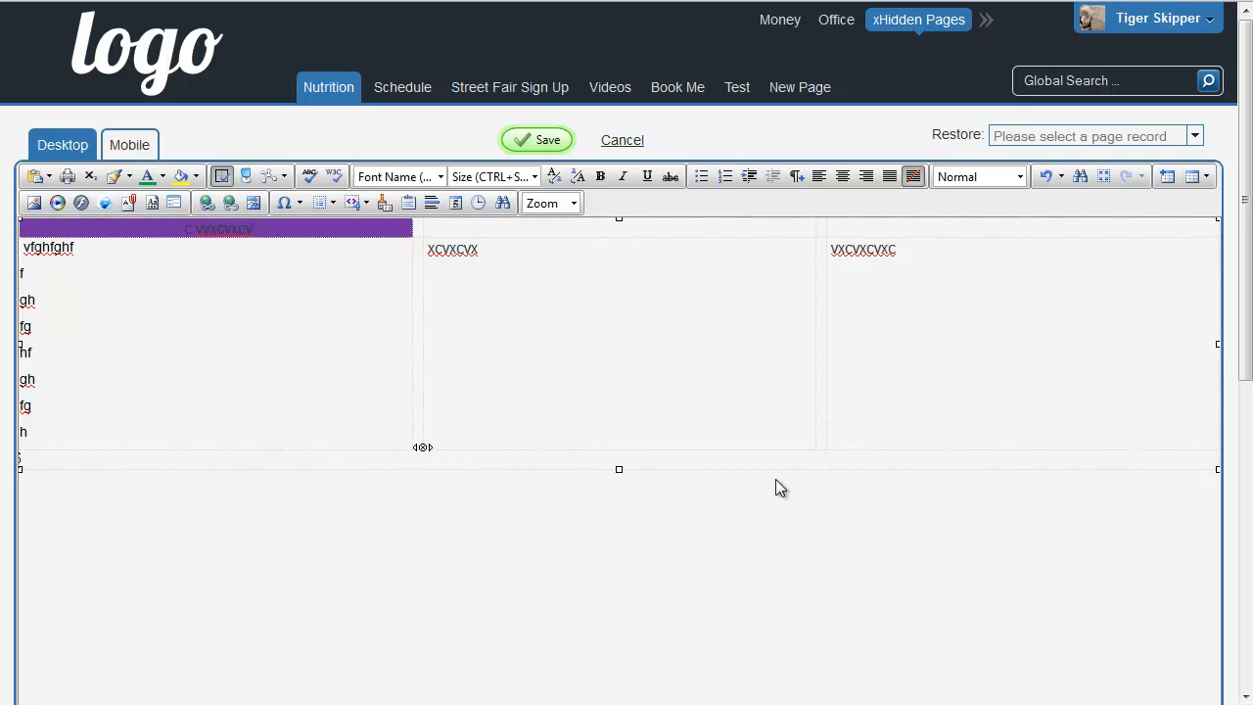
Split the XCVXCVX cell horizontally, and split the new empty cell beside it vertically into two stacked cells.
right_click(637, 329)
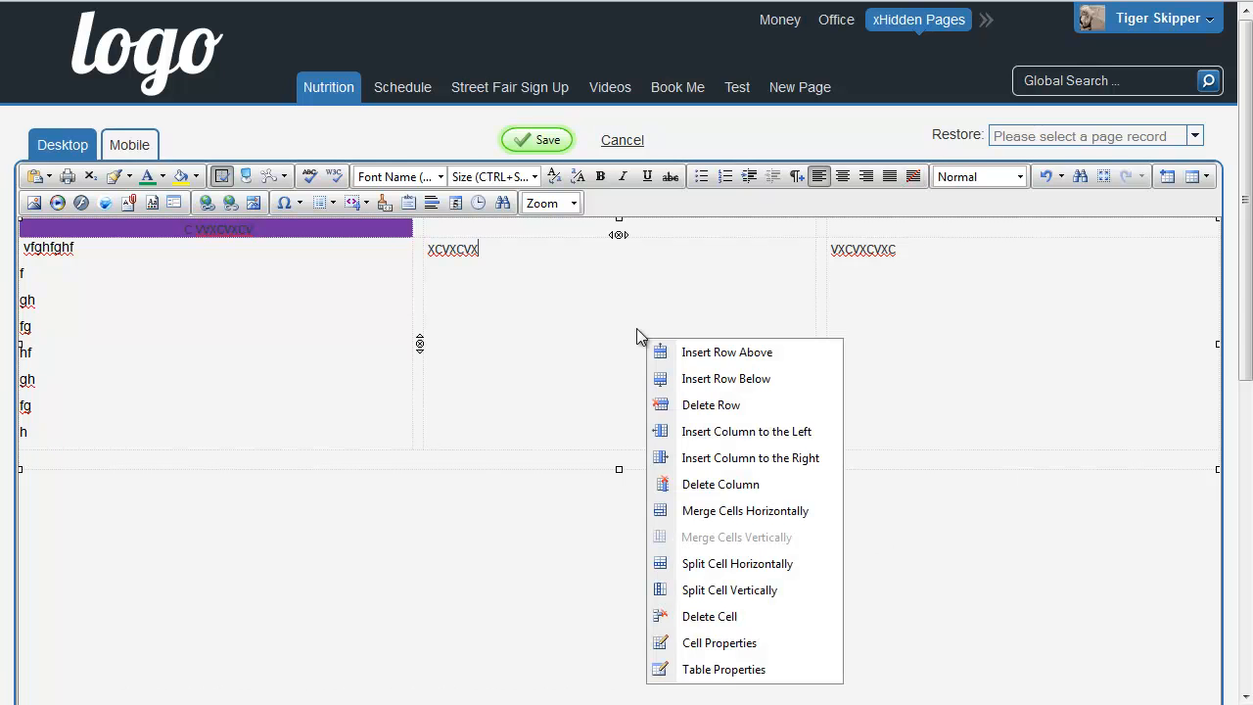
left_click(738, 566)
right_click(765, 319)
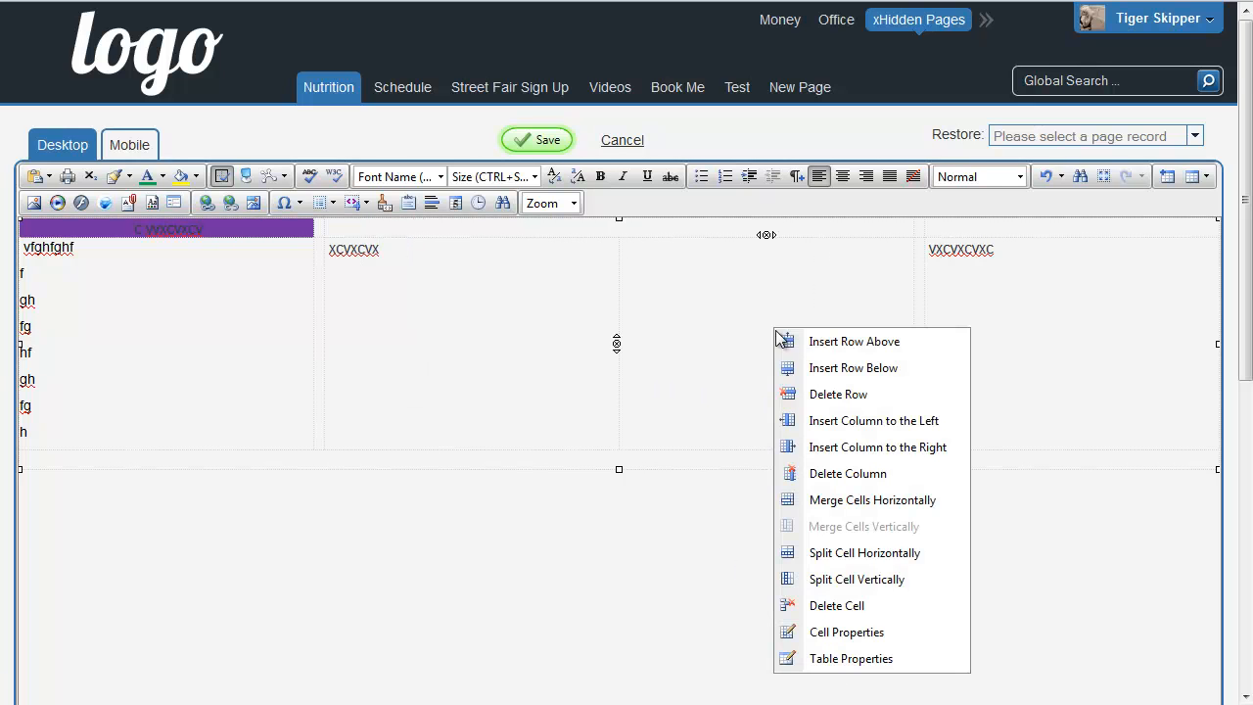
left_click(874, 577)
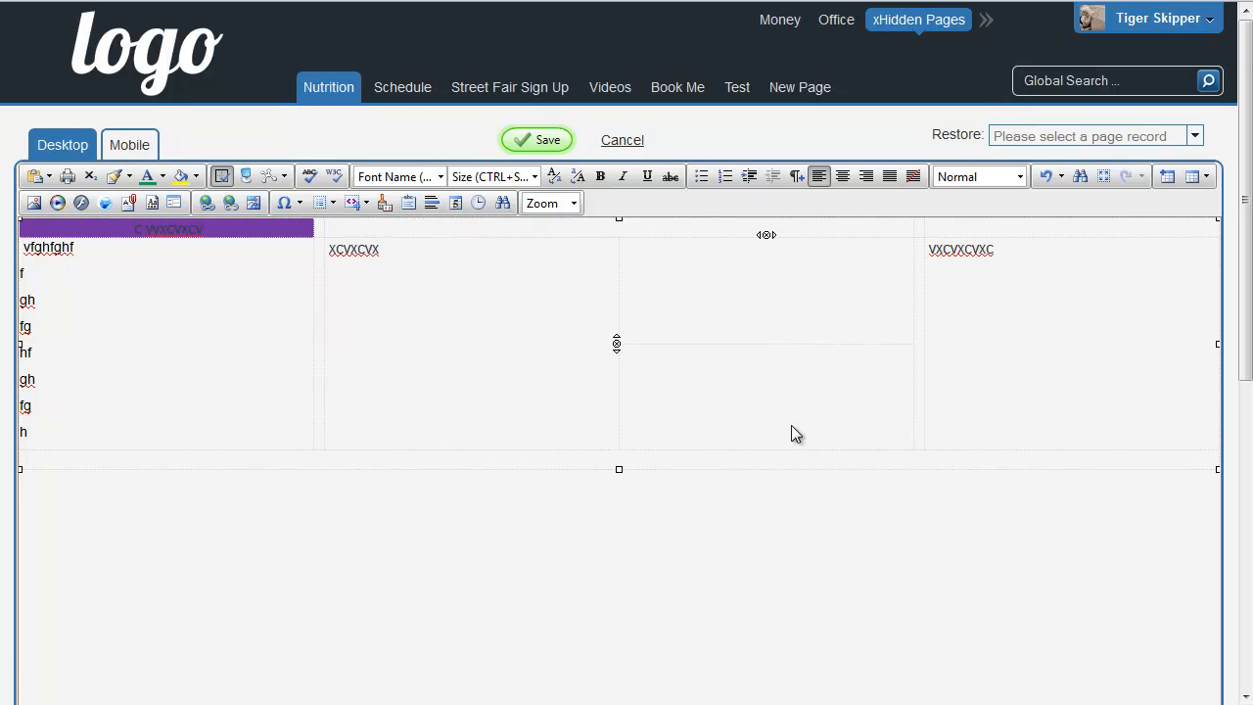
right_click(761, 395)
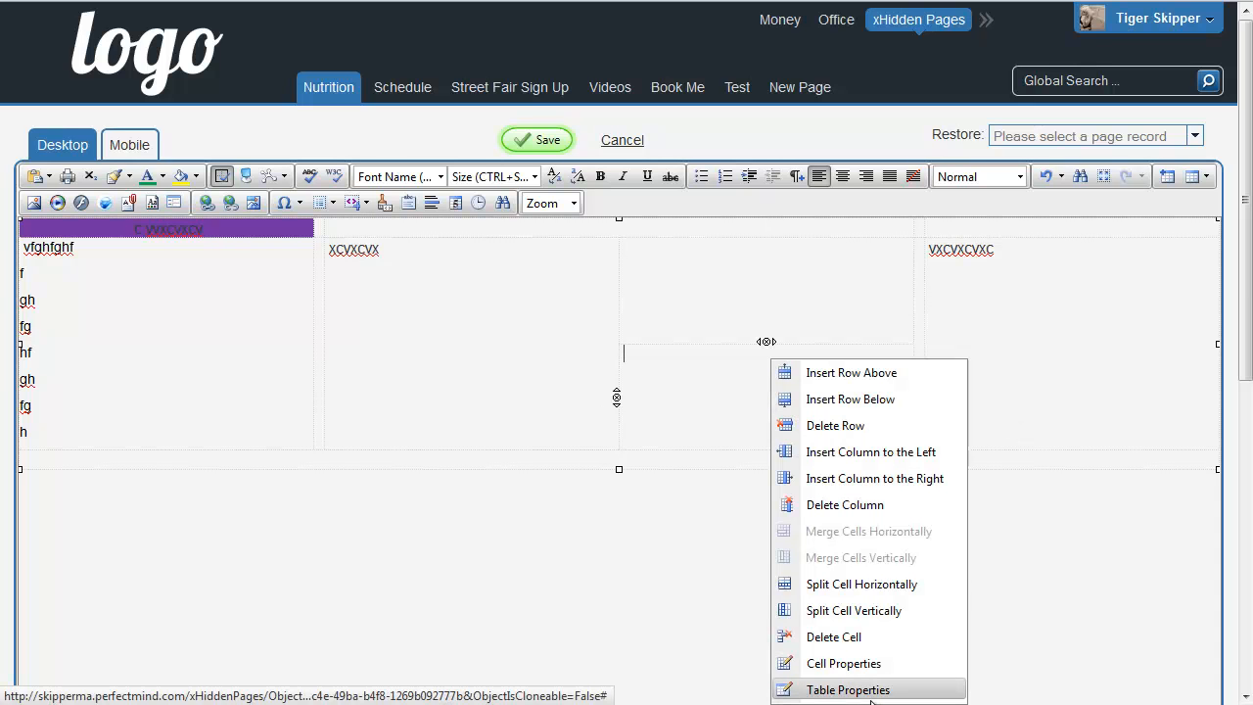
left_click(496, 516)
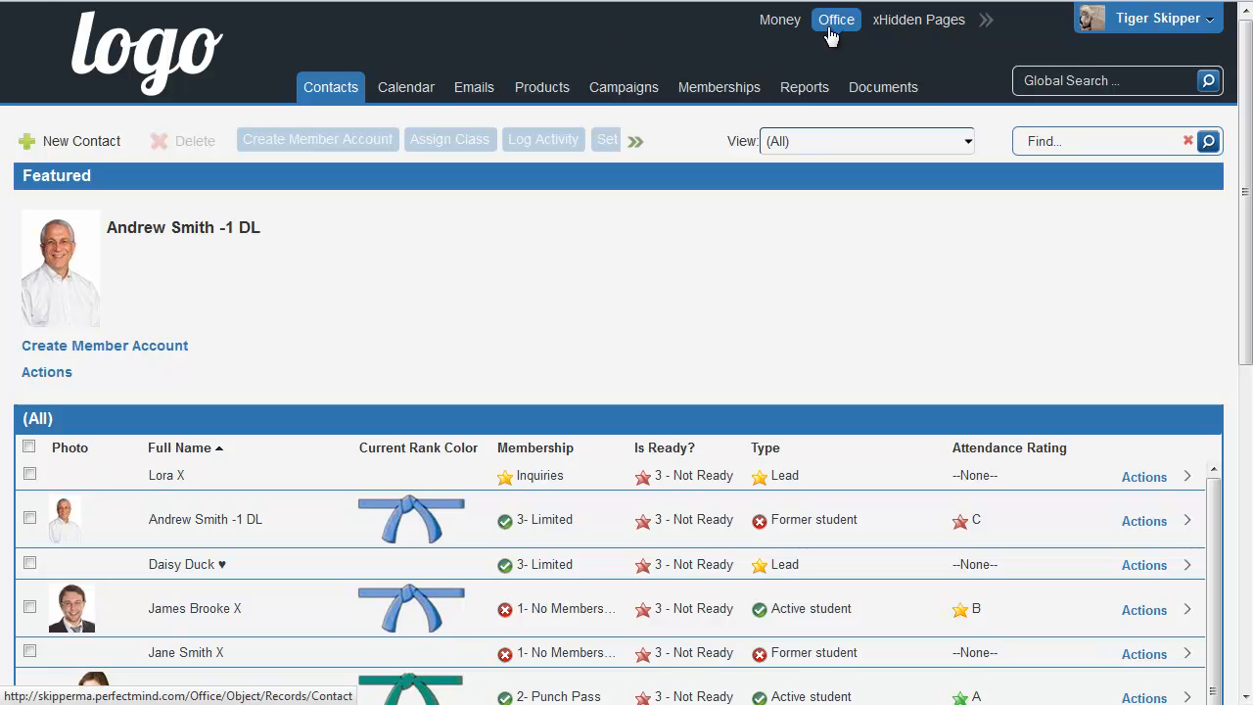
Open the Documents section of Office and start a new document in My Documents.
left_click(885, 98)
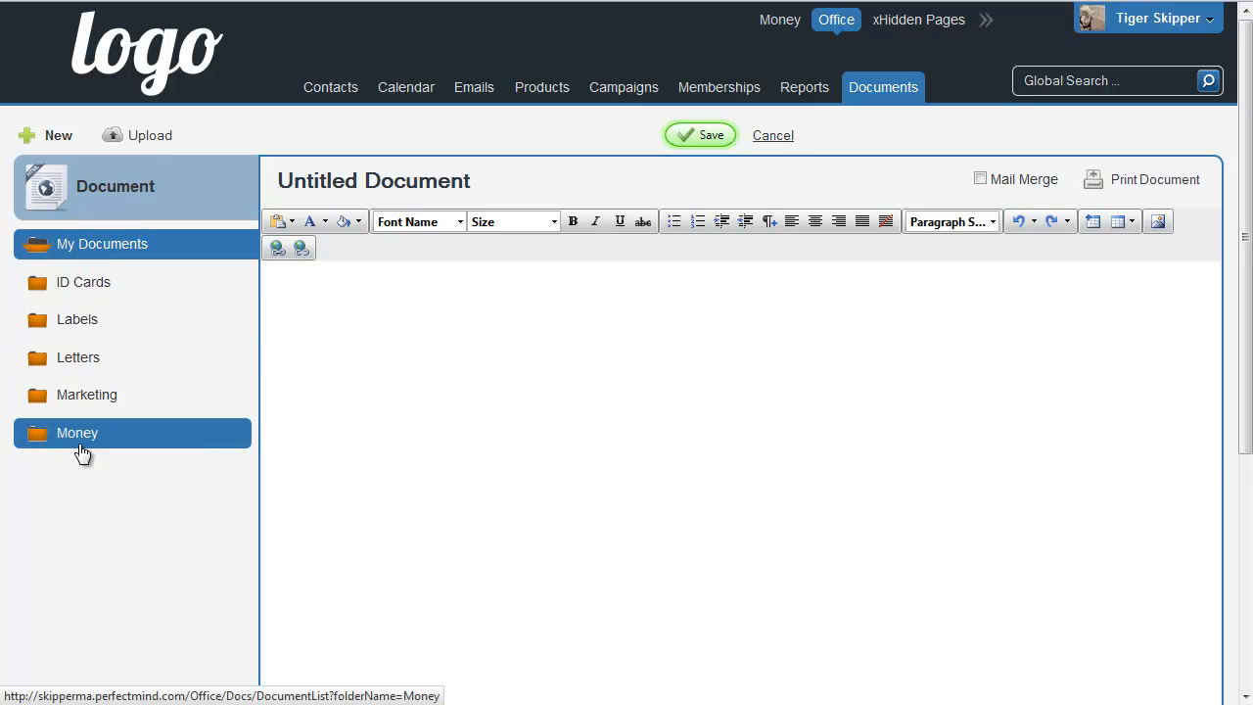
View the dialog for creating a new document folder and close it without saving.
left_click(40, 136)
left_click(59, 179)
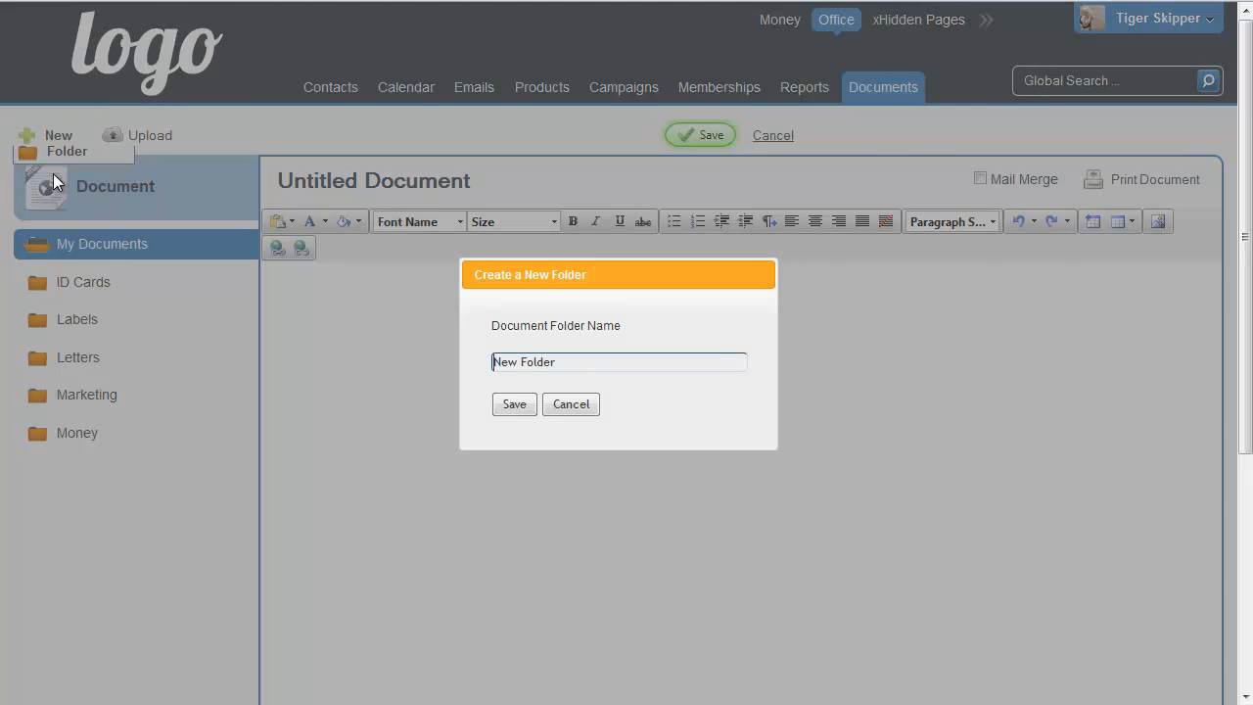
left_click(554, 409)
View the Money folder's documents, and start a new document in the Labels folder.
left_click(115, 438)
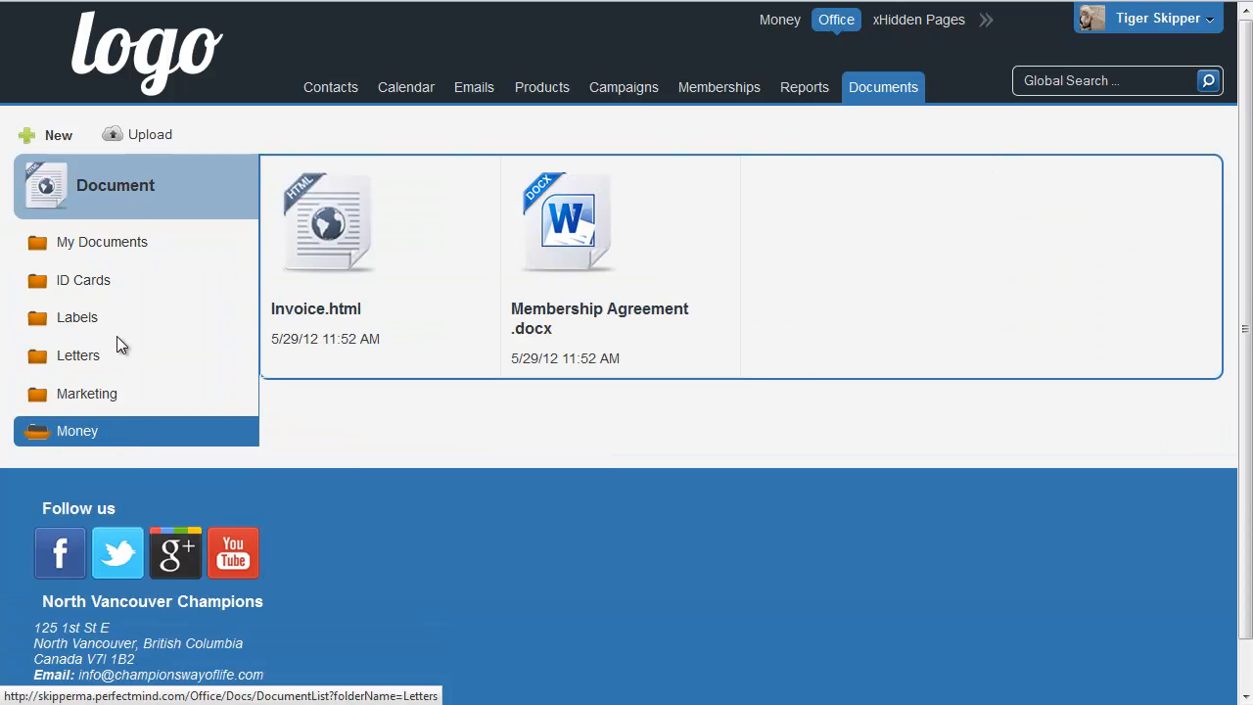
left_click(118, 322)
mouse_move(64, 140)
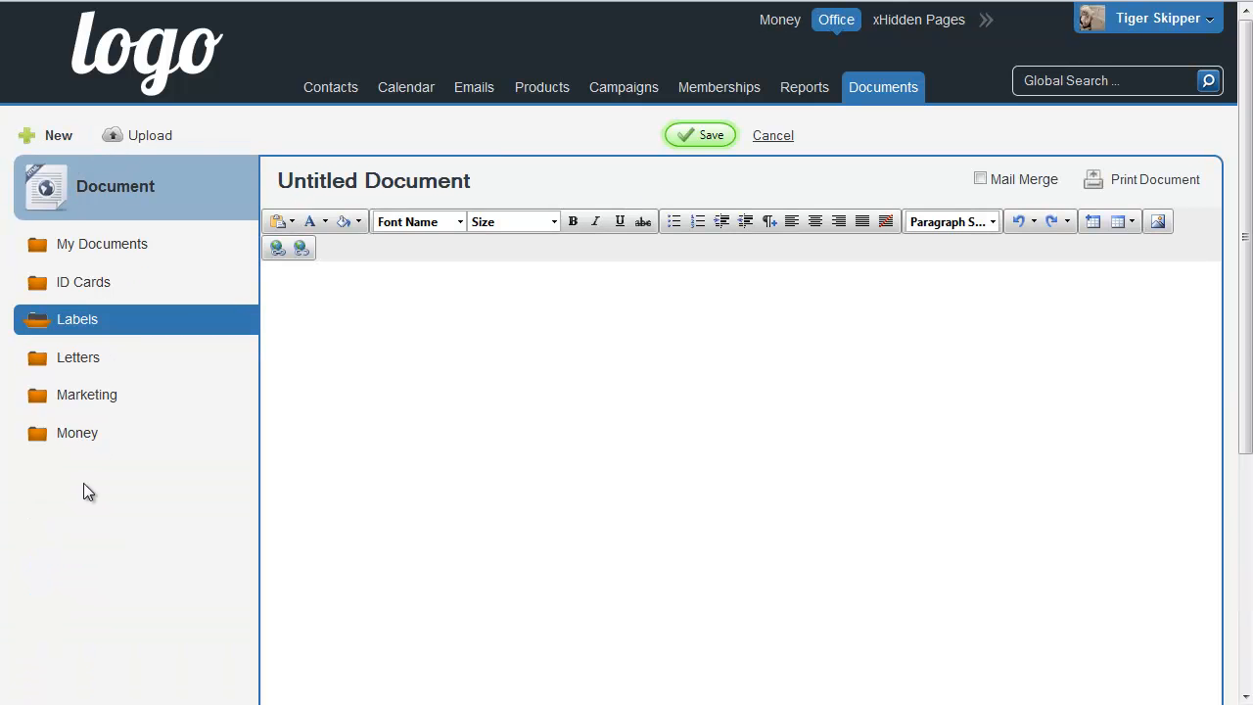
Examine the document upload dialog's file browser and destination folders, selecting Marketing, and cancel without uploading.
left_click(144, 135)
left_click(540, 319)
left_click(550, 385)
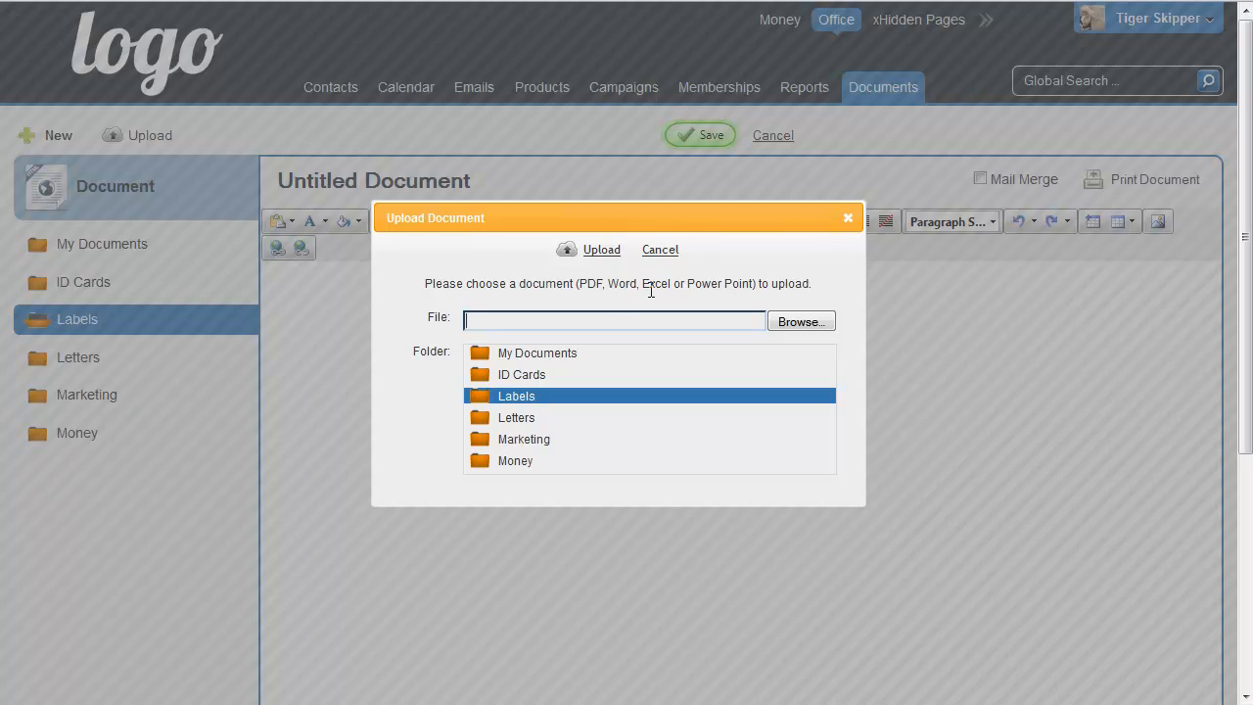
left_click(802, 323)
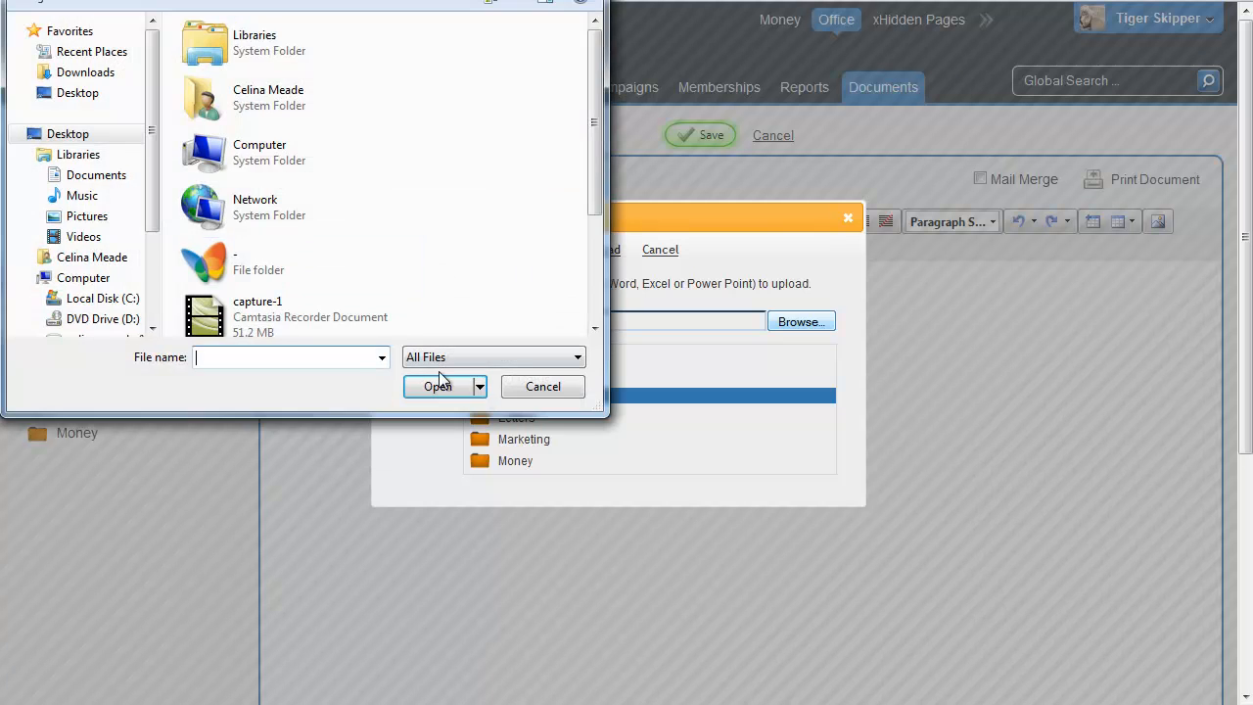
left_click(543, 387)
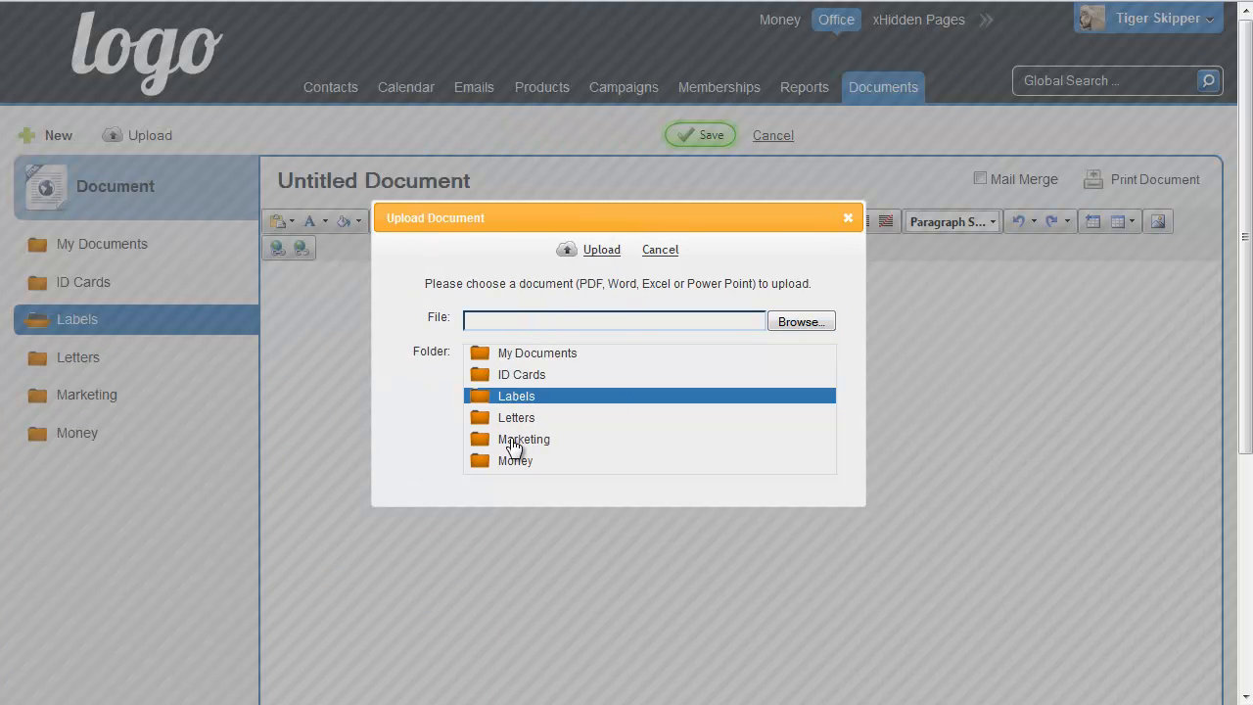
left_click(516, 441)
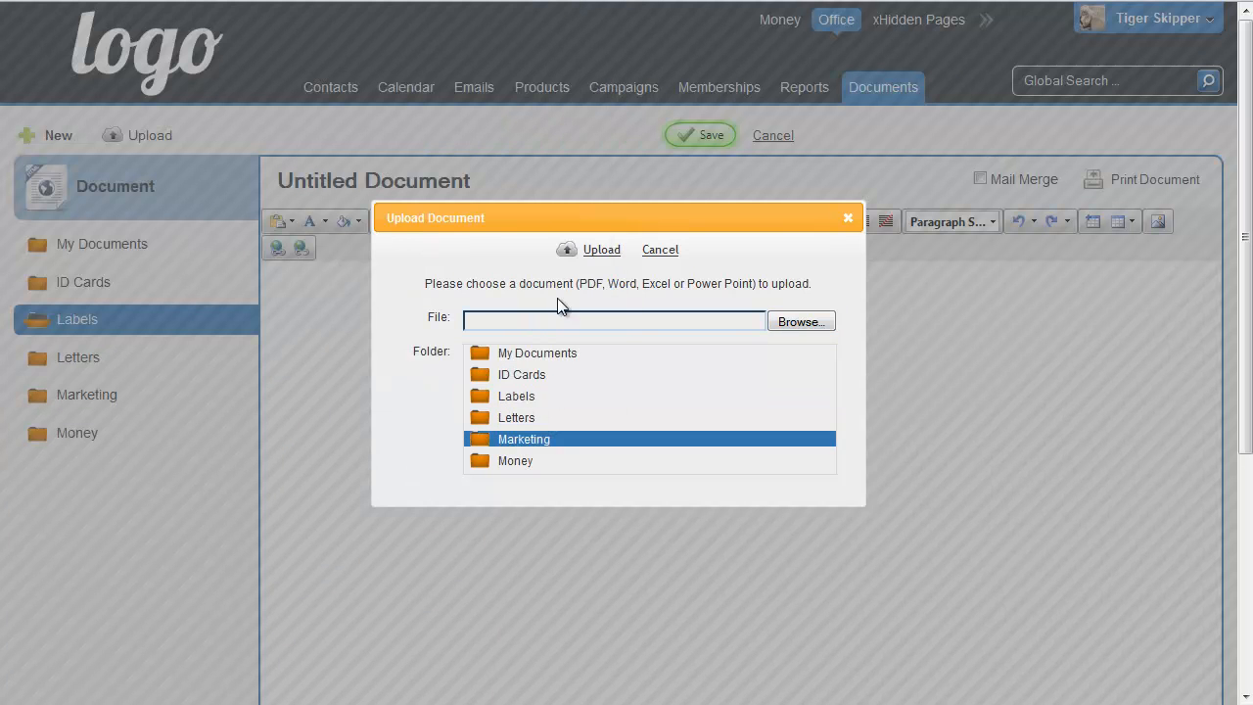
left_click(657, 251)
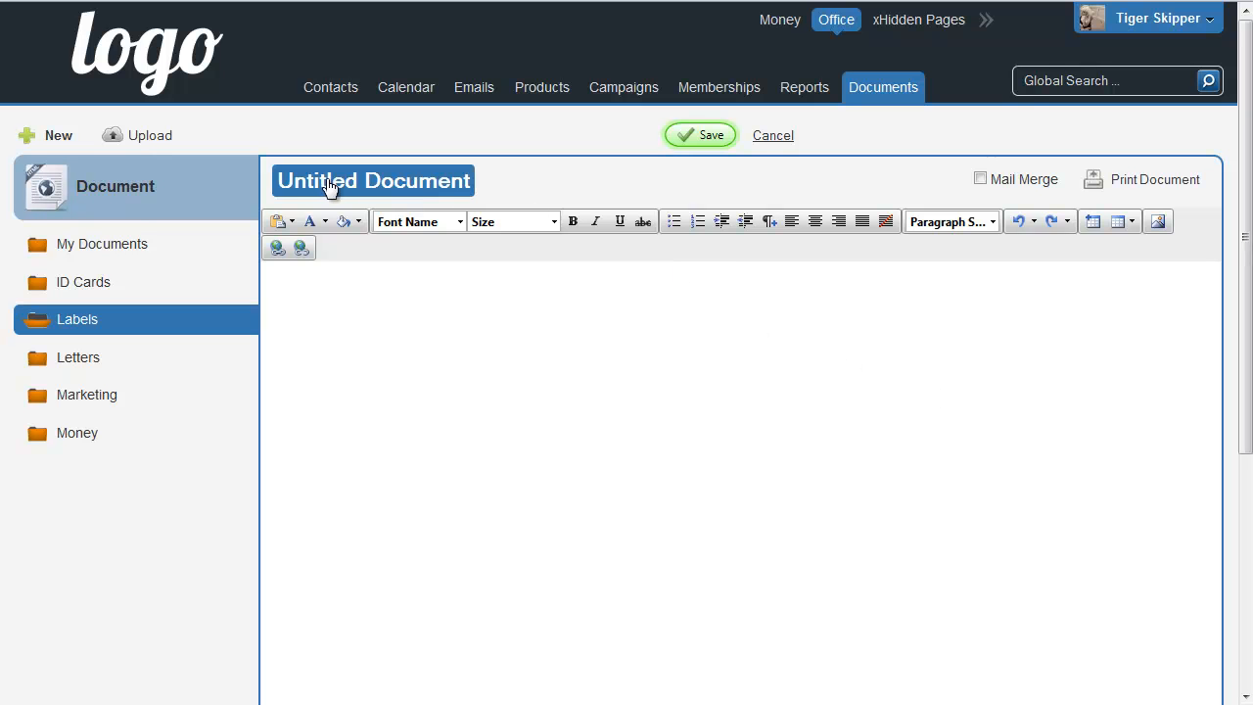
Start a new document in the Labels folder and rename it "Student Letter".
left_click(27, 135)
left_click(47, 159)
left_click(409, 188)
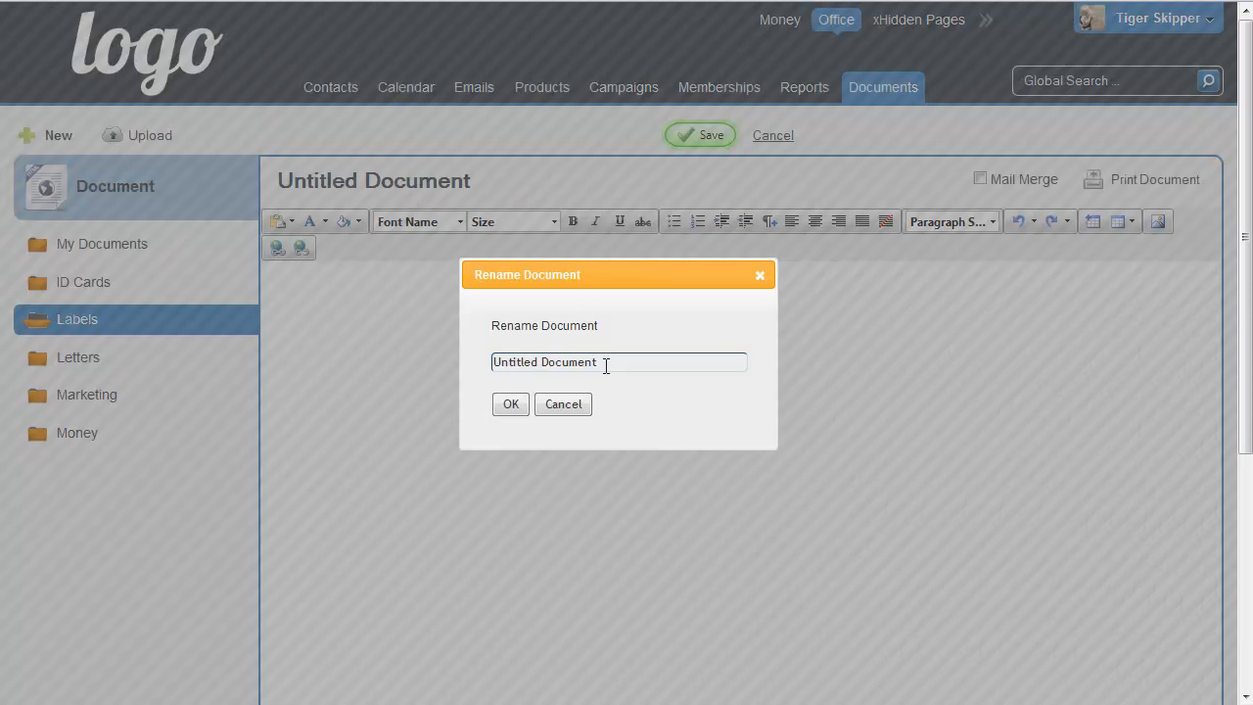
left_click_drag(602, 370, 428, 365)
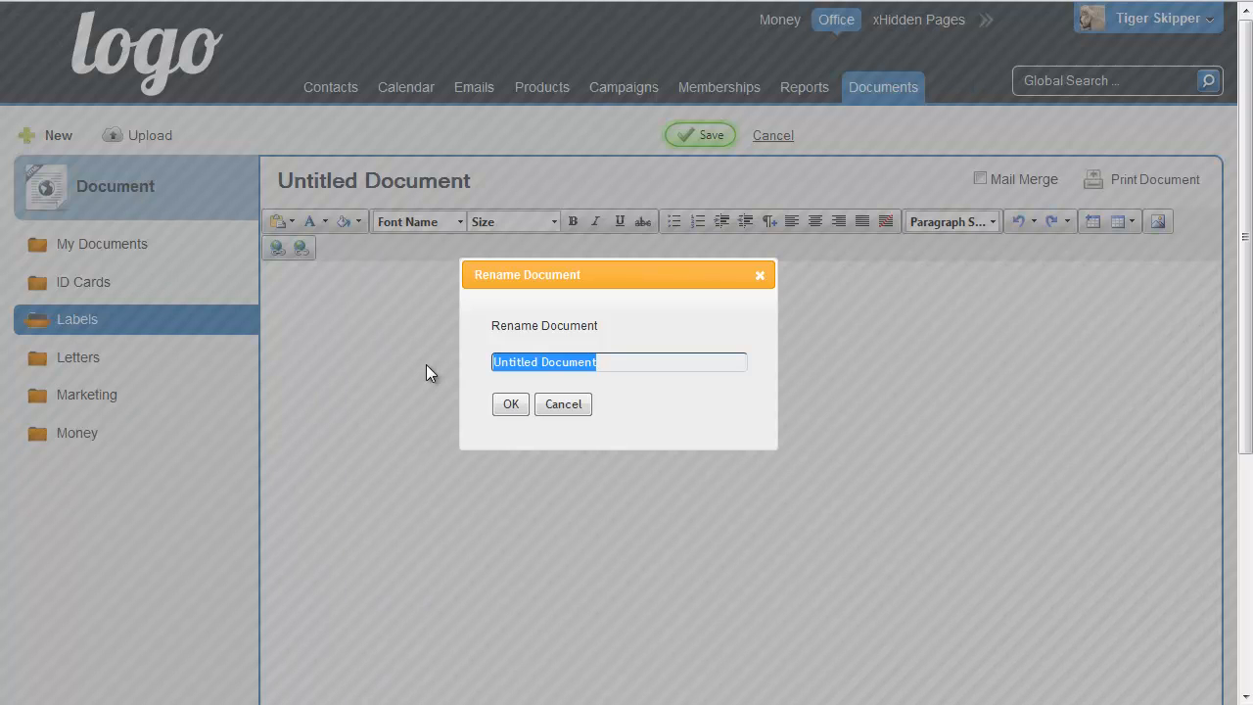
type("Student Letter")
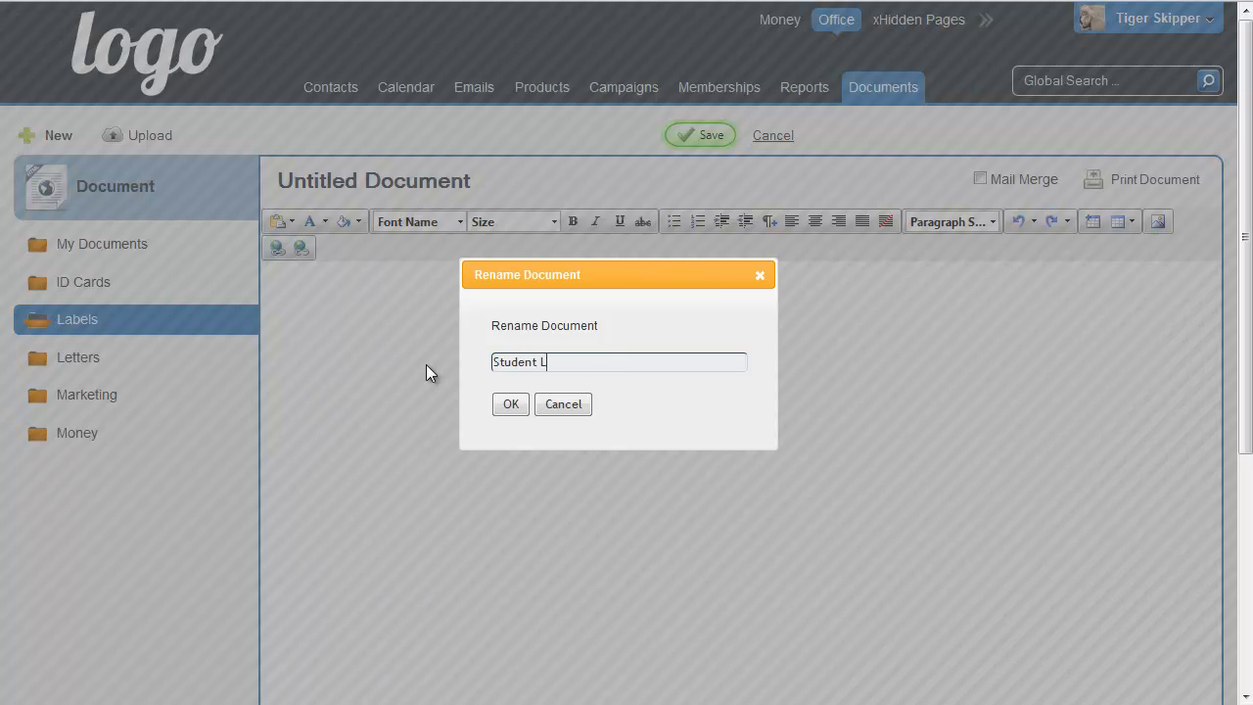
left_click(503, 404)
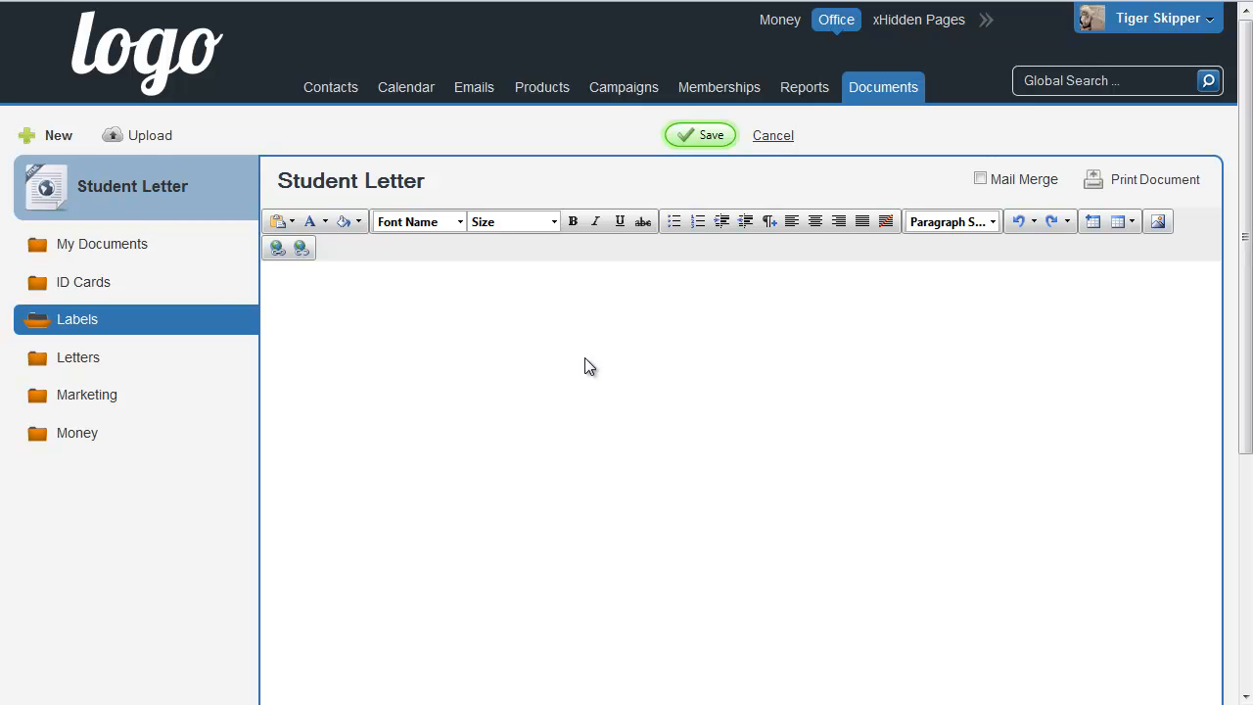
Enter the placeholder text "ldkfmgldkfgmdlfkm" in the body of the letter.
left_click(435, 348)
type("ldkfmgldkfgmdlfkm")
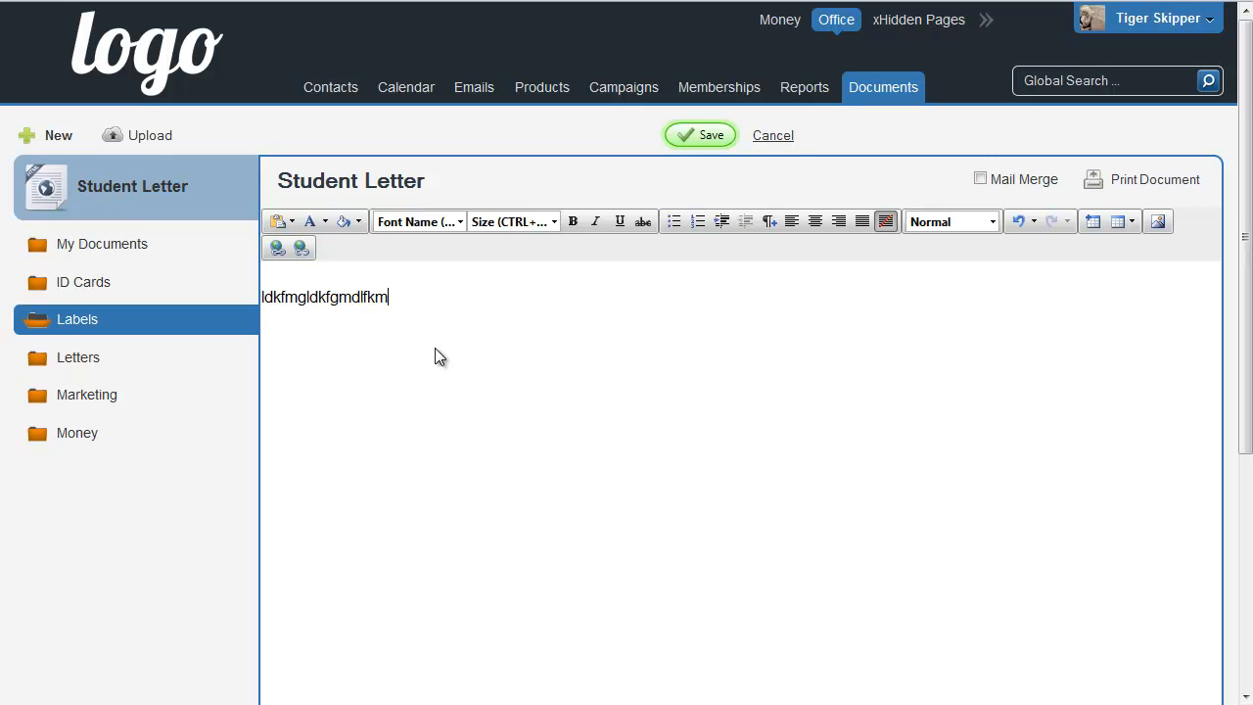
key("Return")
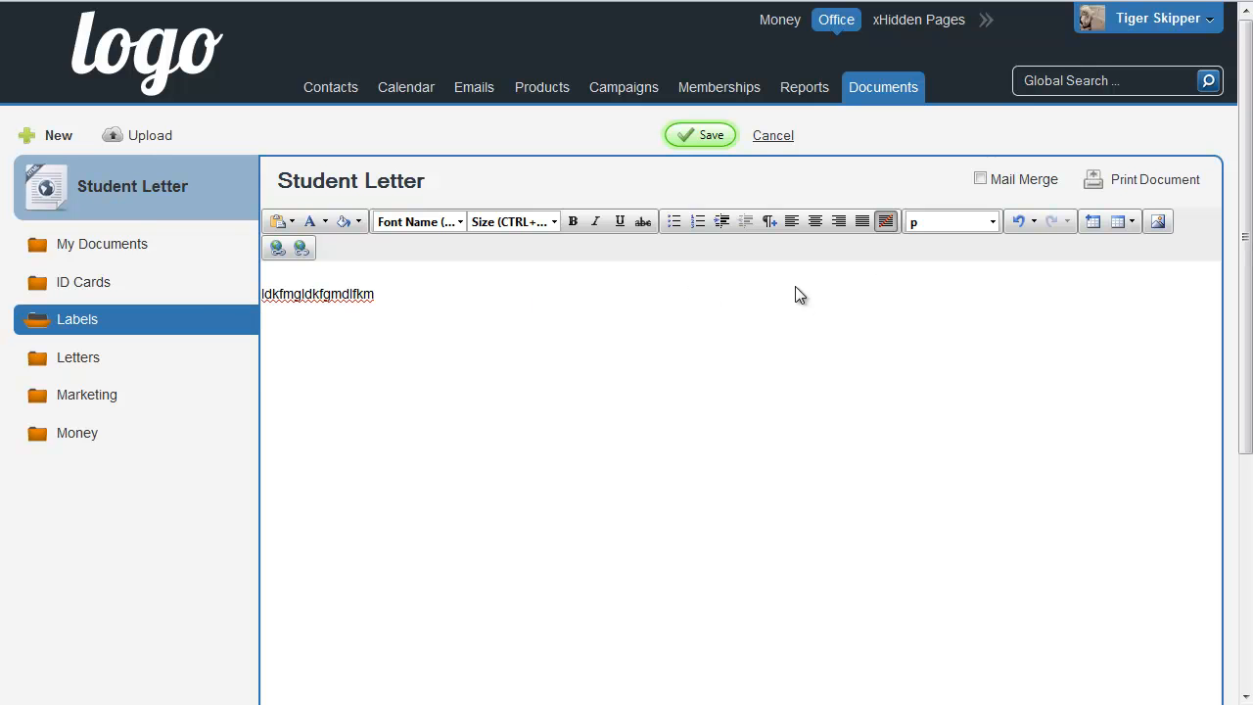
Enable Mail Merge for the letter and look through the merge object list, keeping Contact.
left_click(980, 180)
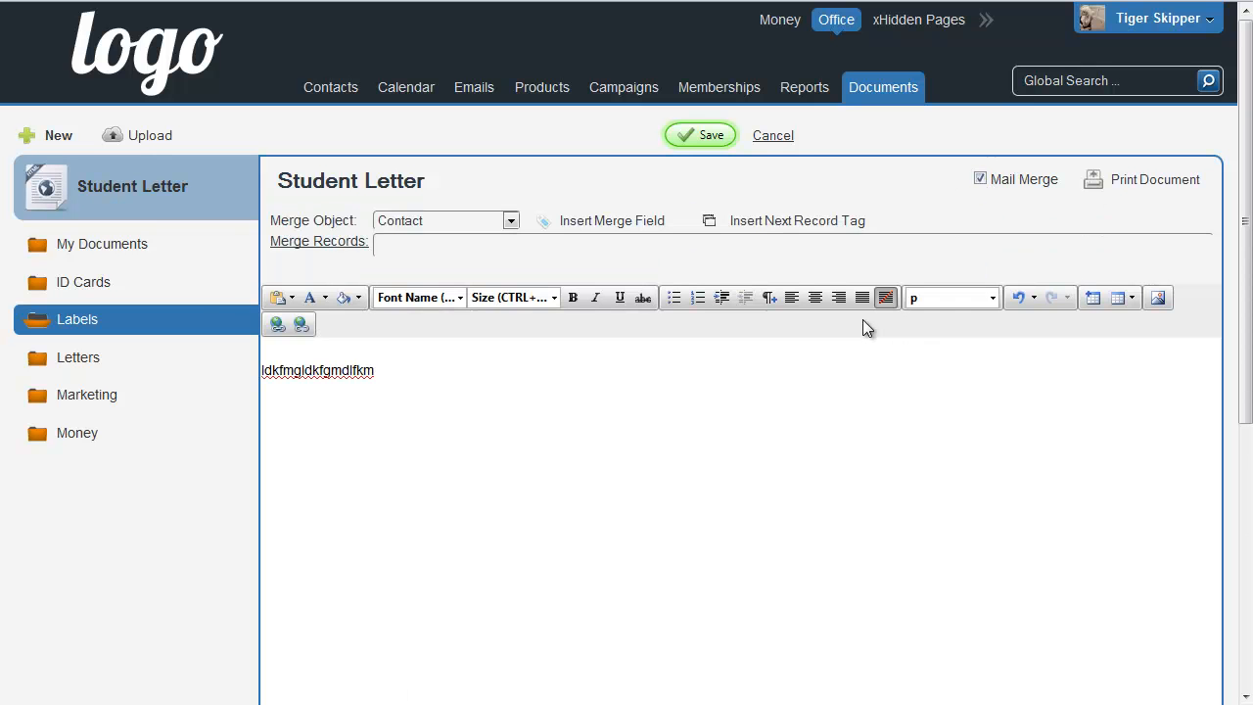
left_click(434, 223)
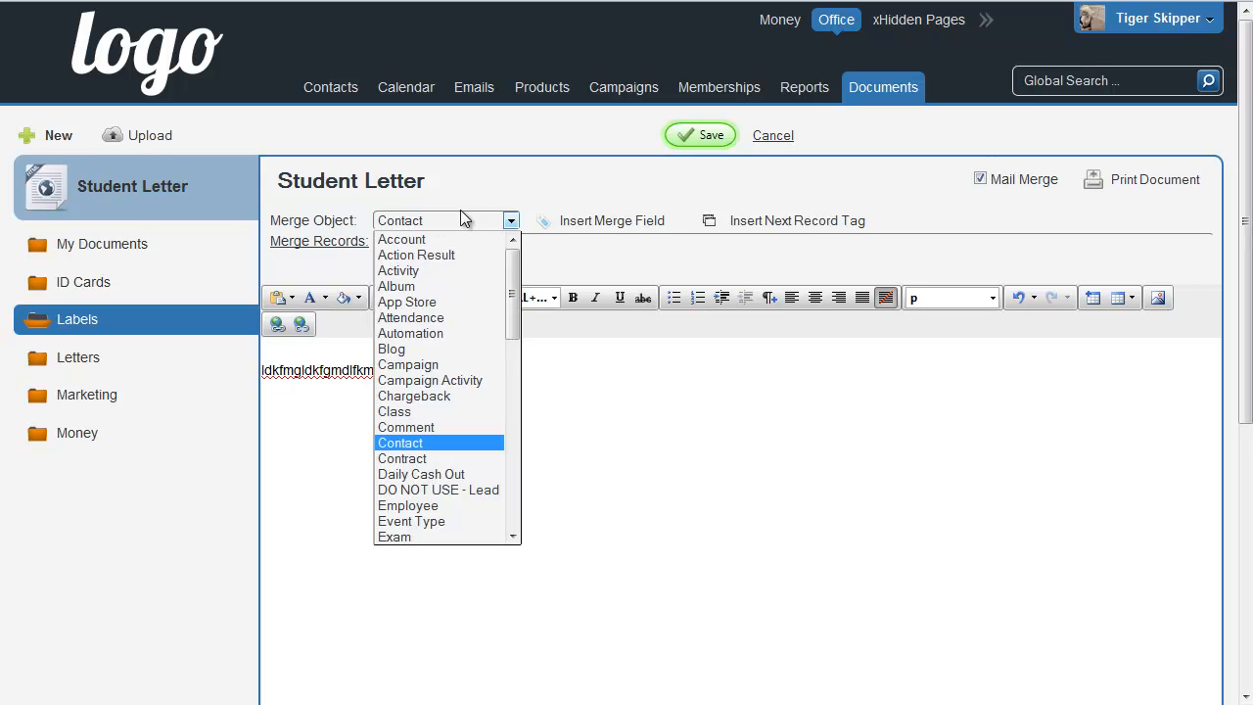
scroll(444, 514, "down", 5)
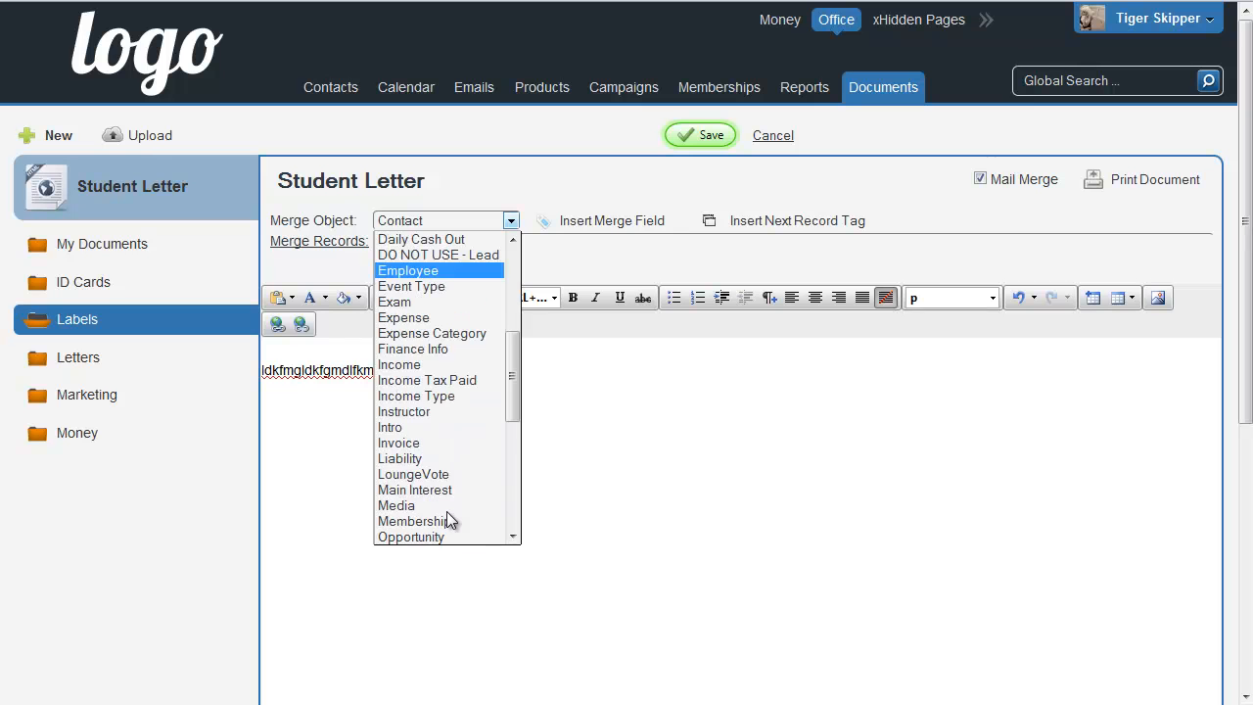
scroll(446, 511, "down", 2)
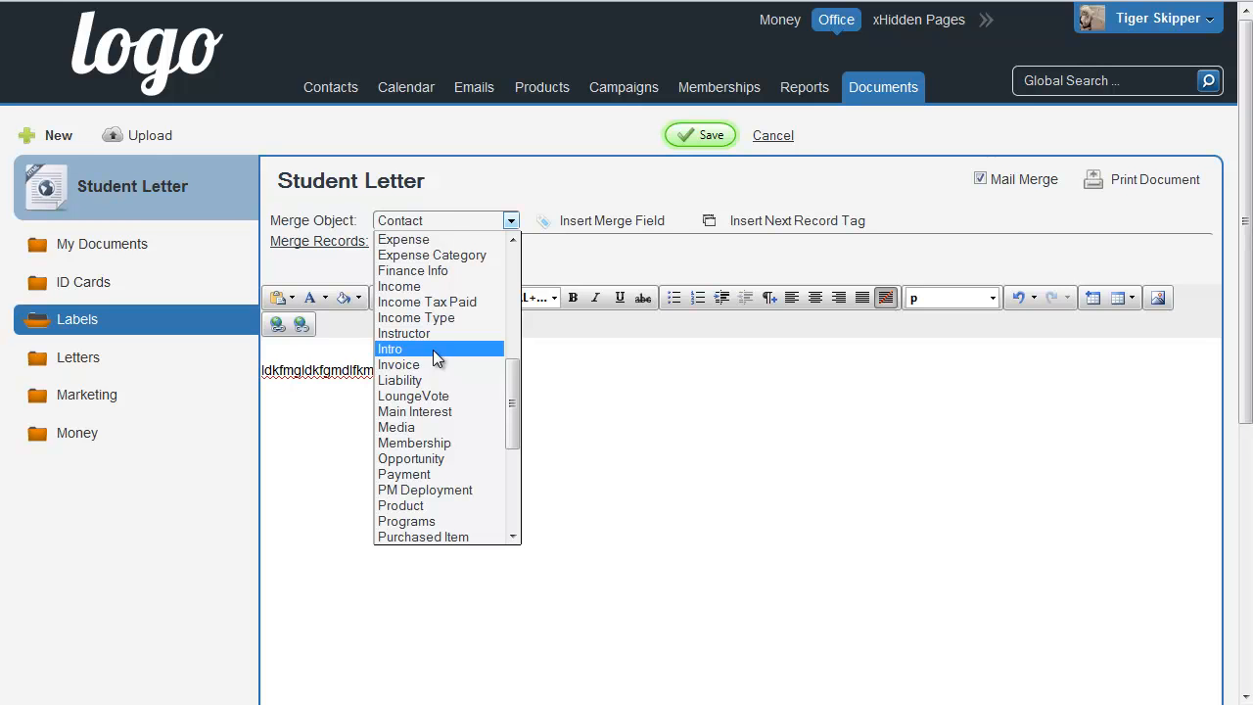
left_click(344, 354)
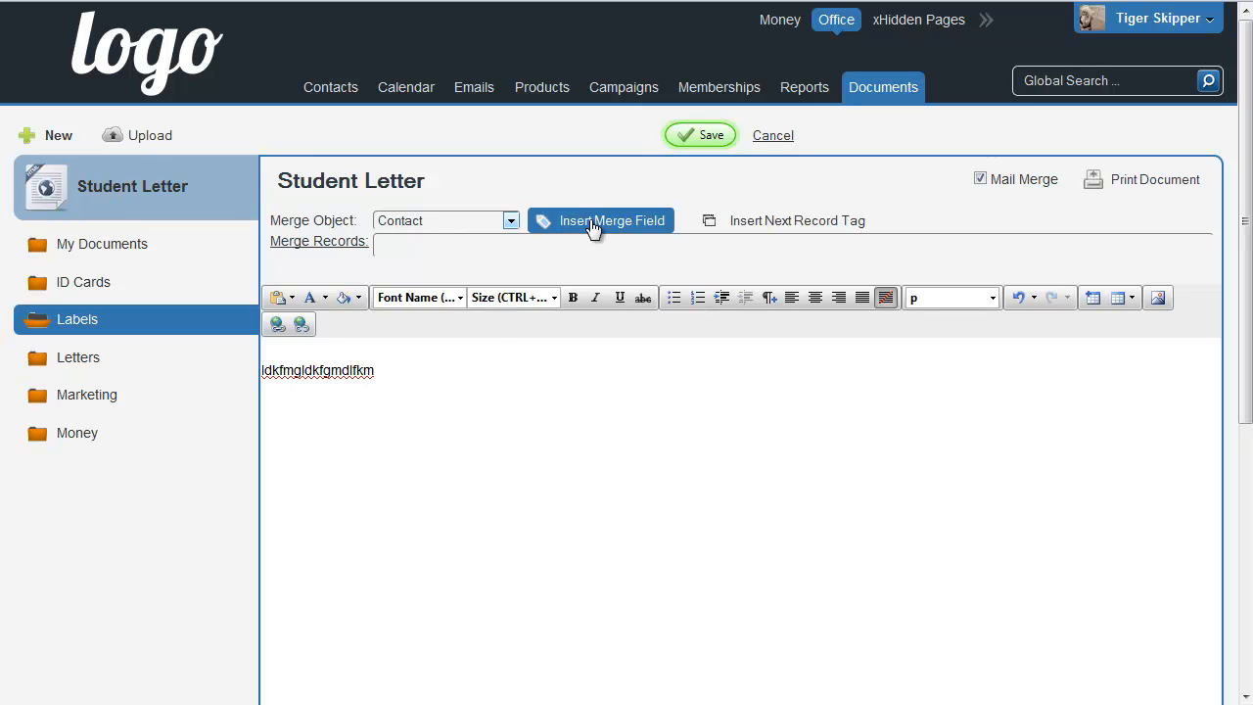
Replace the placeholder text with a greeting made of "To", the Contact merge field Full Name Simple and a comma.
left_click_drag(470, 369, 286, 364)
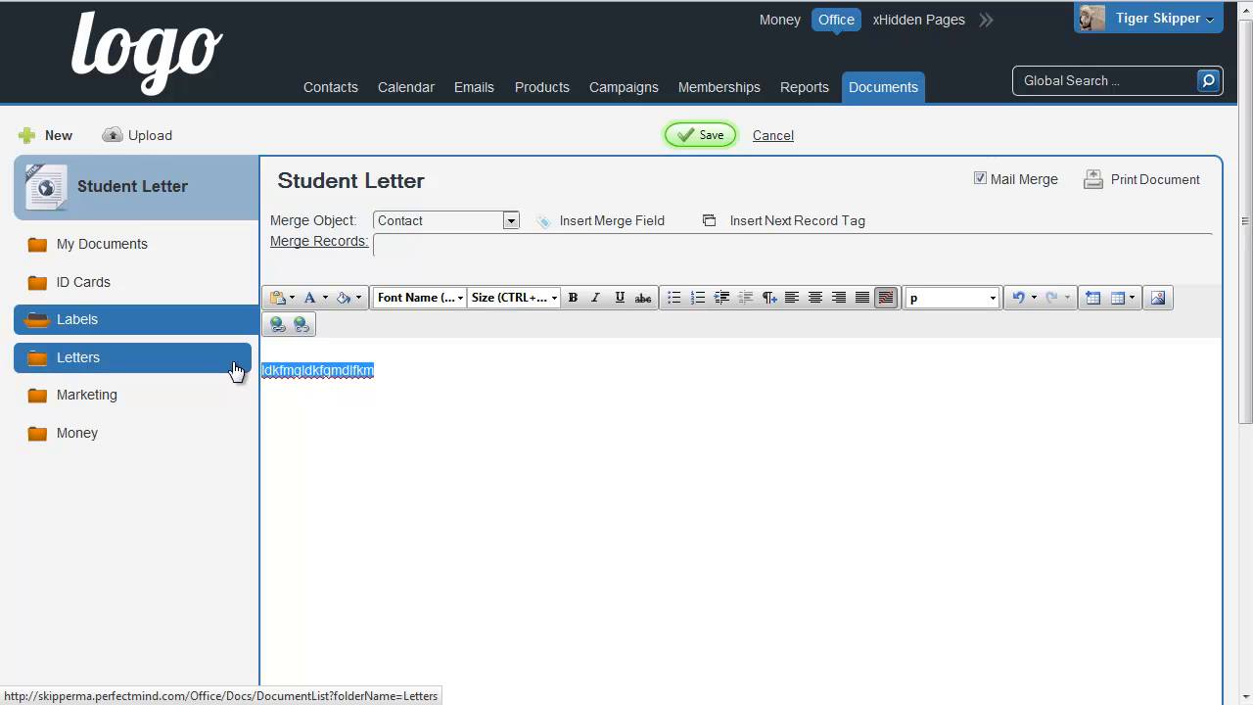
type("To")
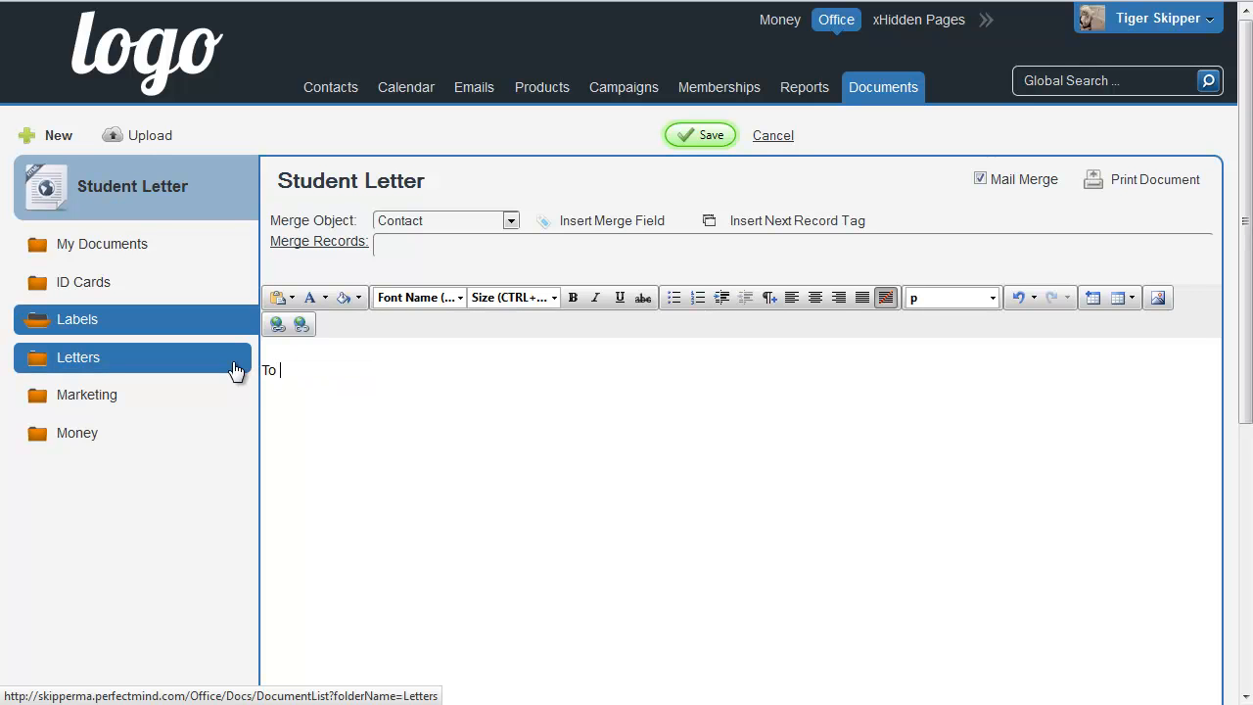
left_click(577, 227)
scroll(450, 536, "down", 3)
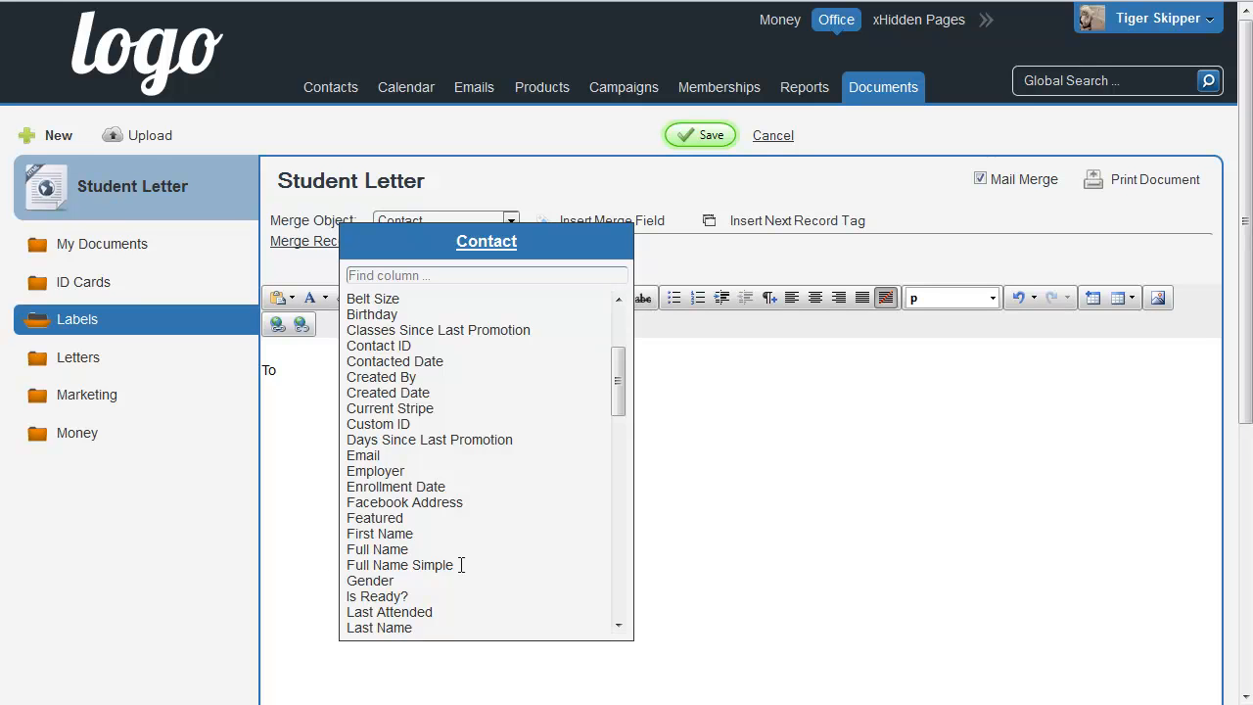
left_click(425, 565)
type(",")
Add the line "Welcome dfklgmdfklgmdflk" below the greeting, ending with the Created Date merge field.
key("Return")
type("Welcome")
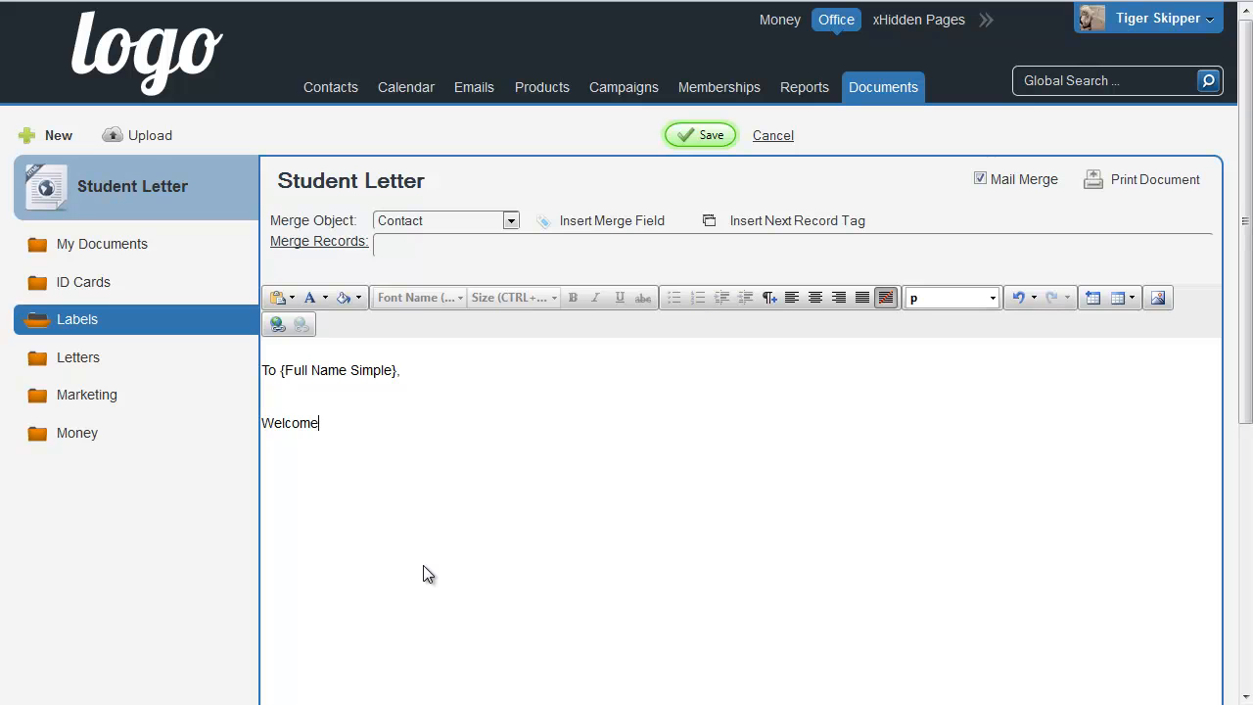
type(" dfklgmdfklgmdflk")
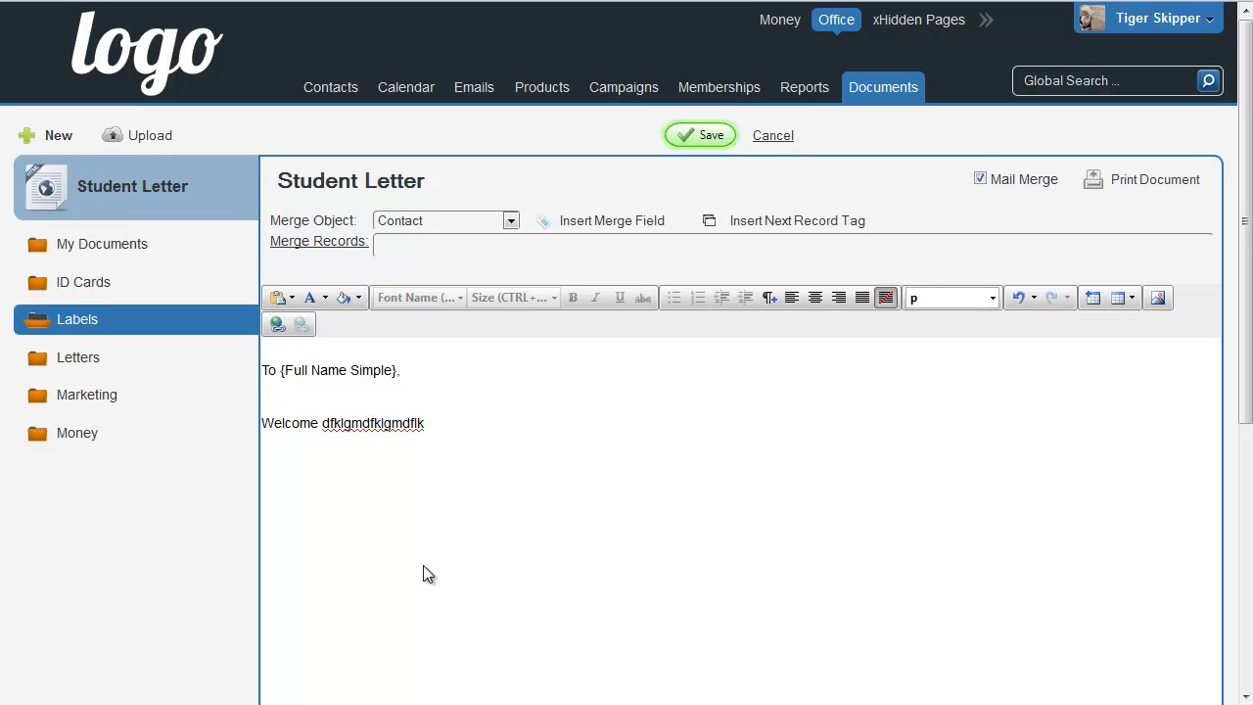
left_click(618, 223)
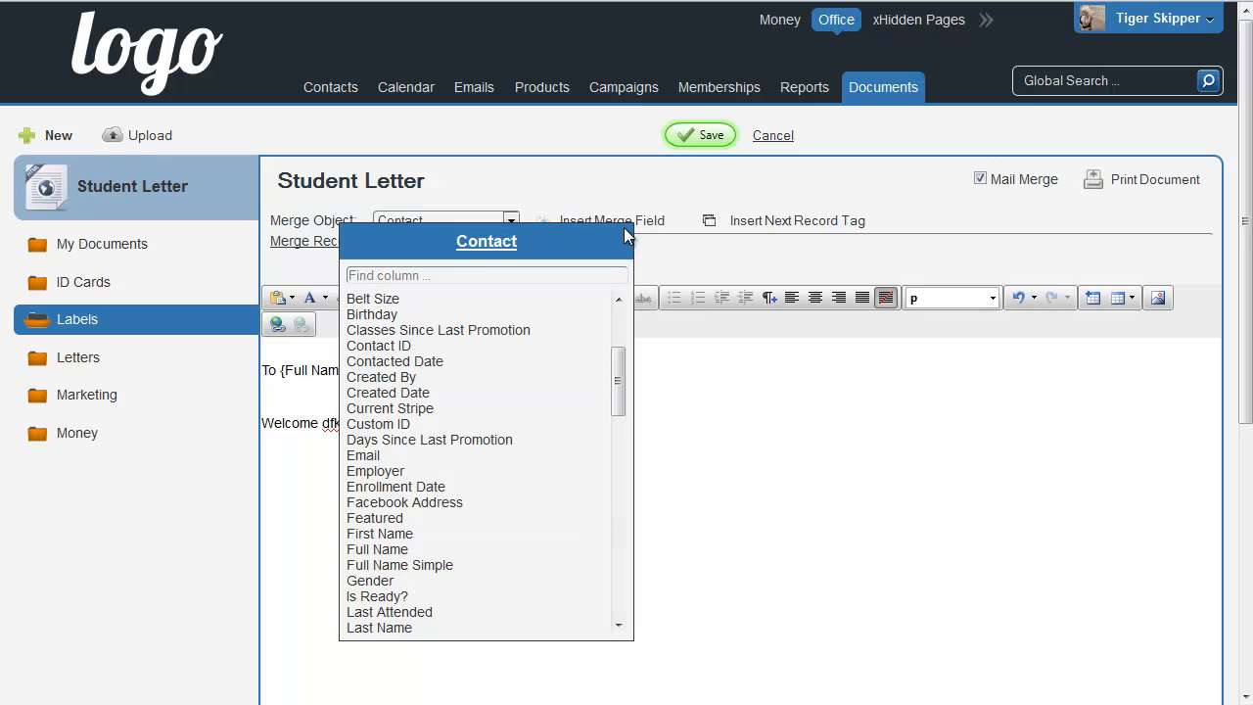
left_click(372, 393)
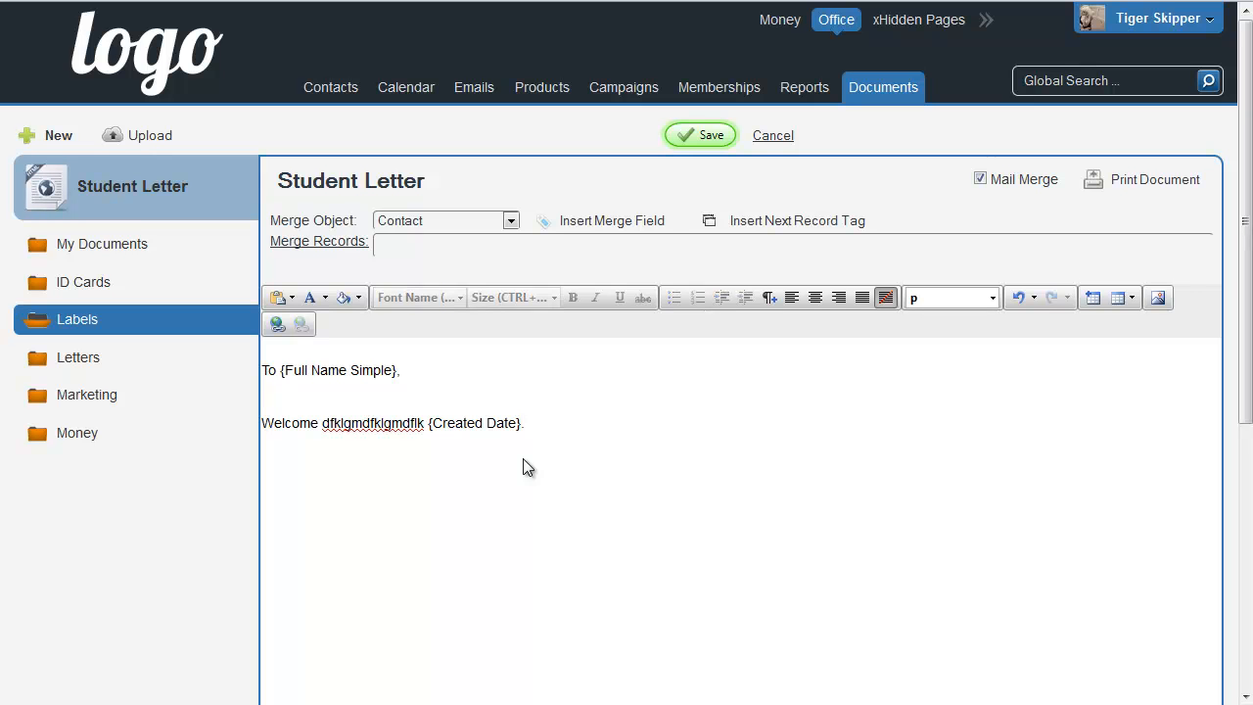
Insert the Name merge field from the contact's related Current Rank object below the Welcome line.
left_click(599, 223)
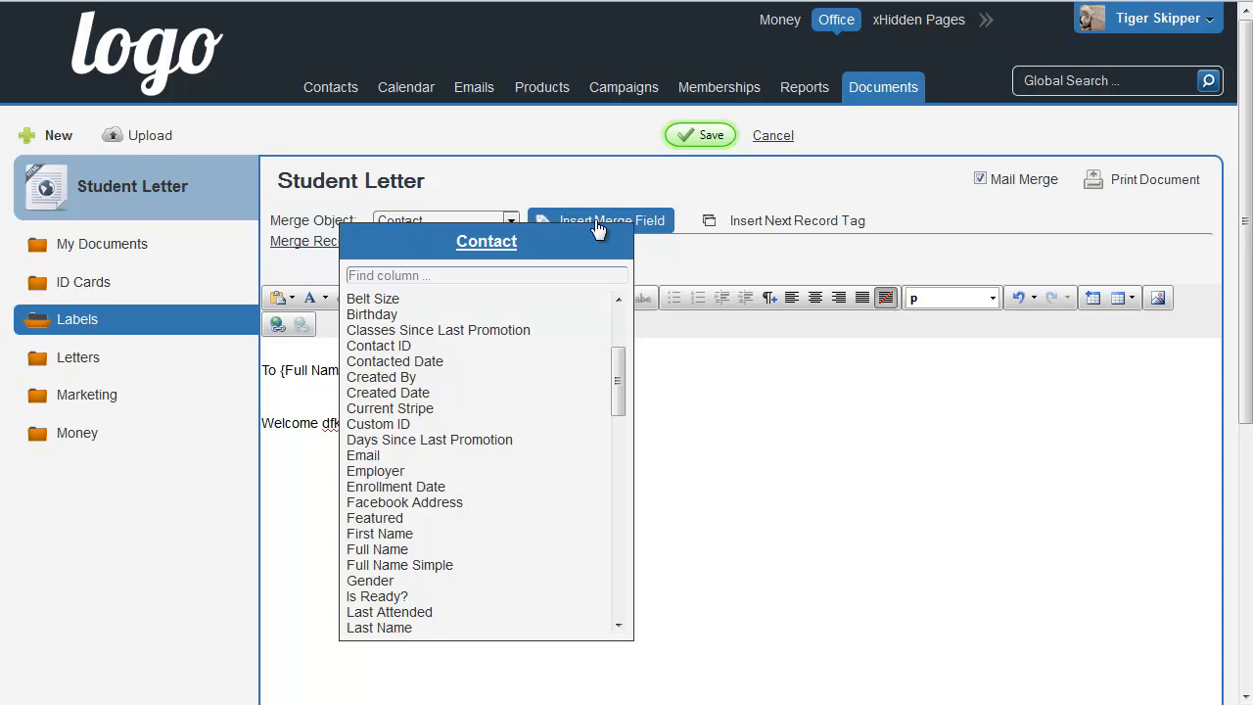
left_click(485, 245)
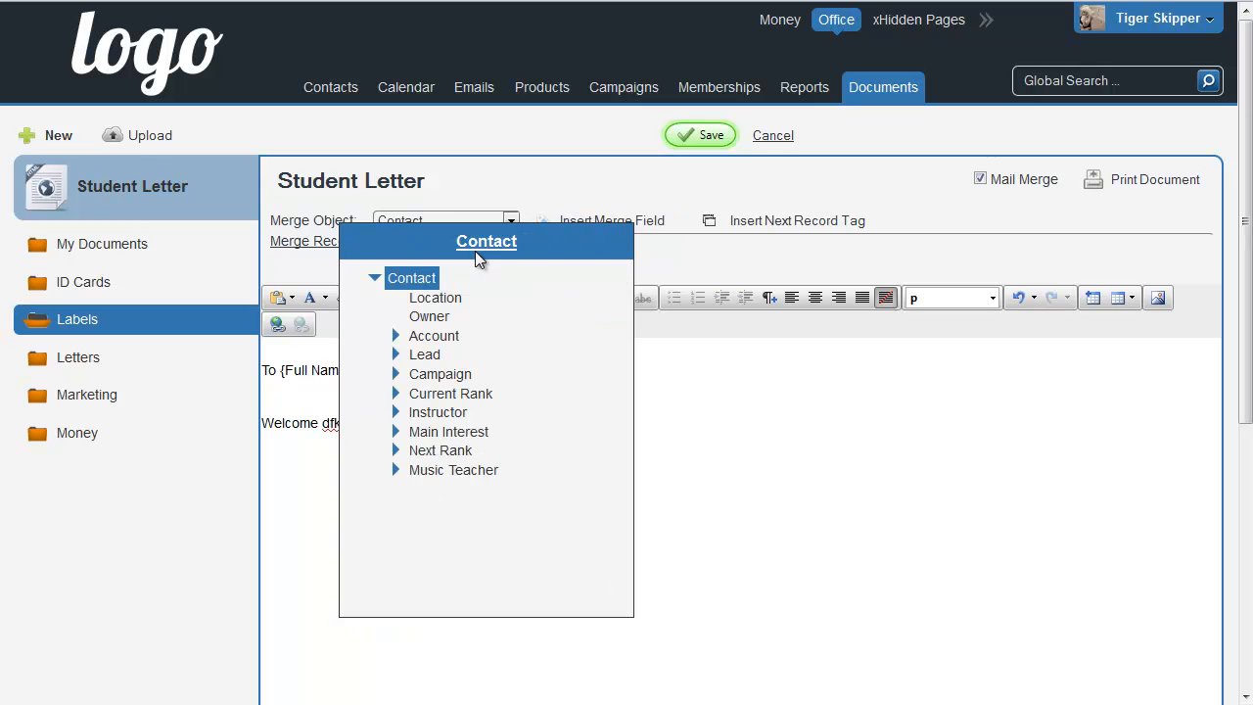
left_click(449, 392)
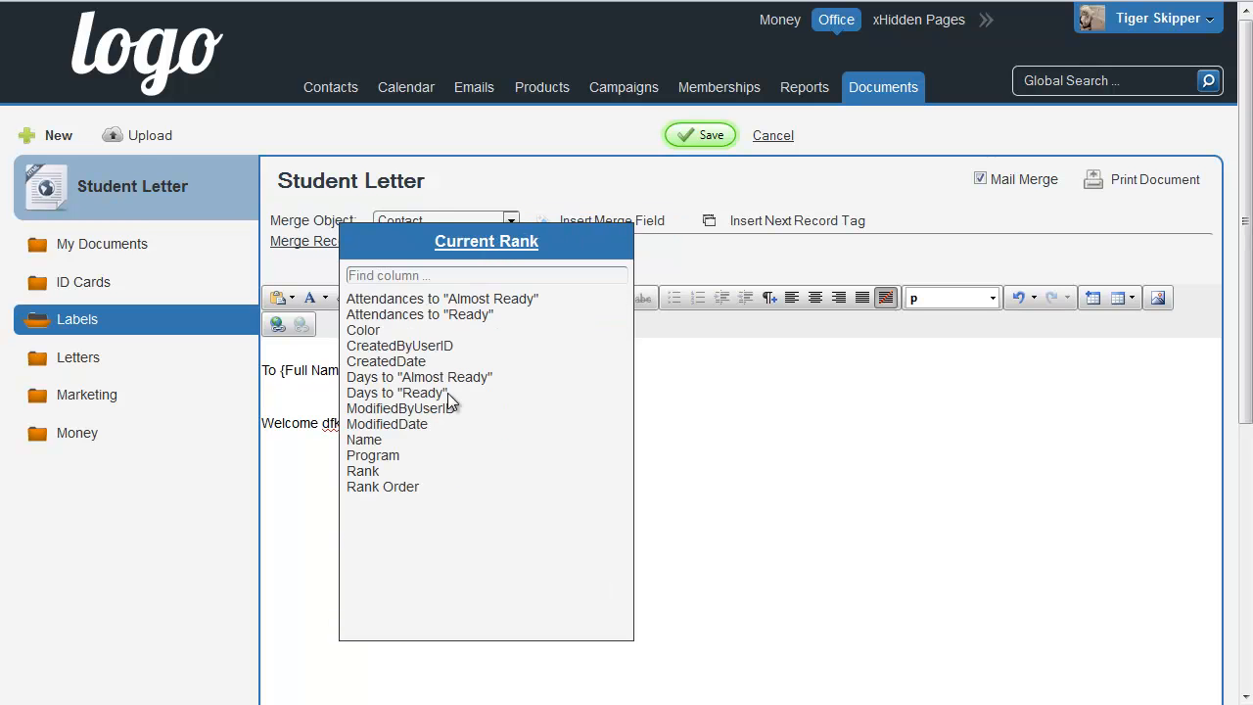
left_click(370, 441)
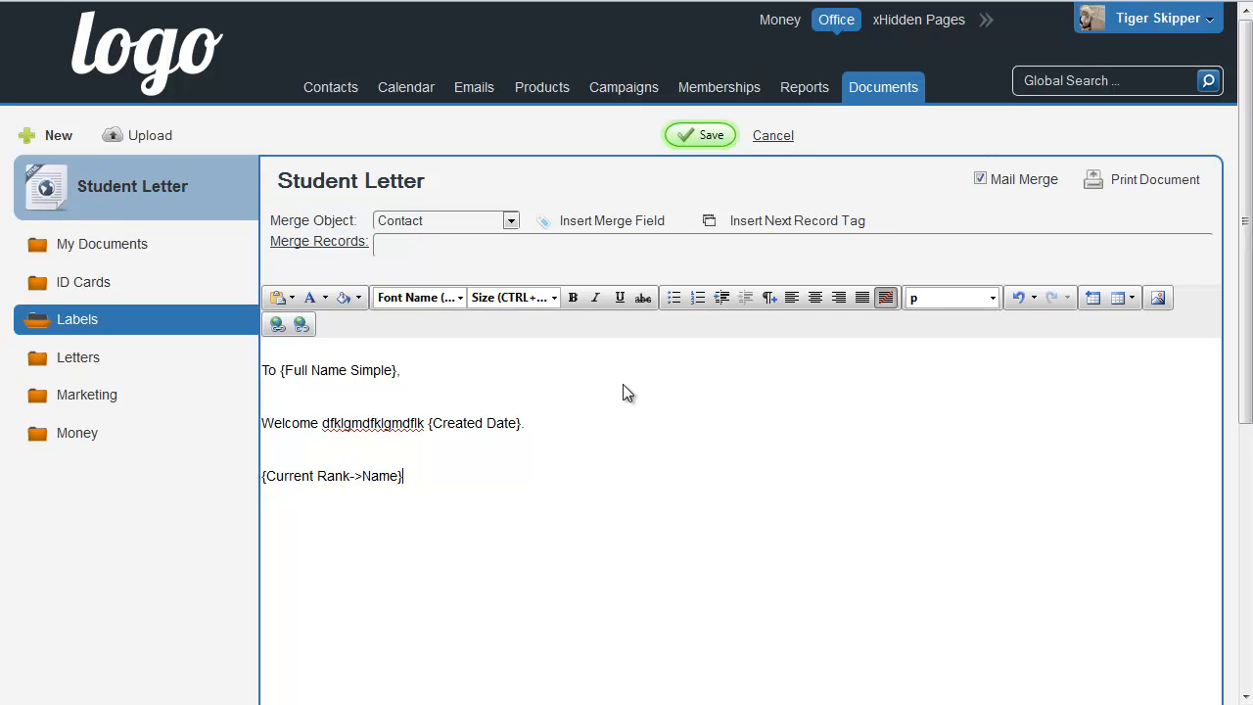
Insert a next record tag after the Current Rank field and move it onto its own line.
left_click(746, 229)
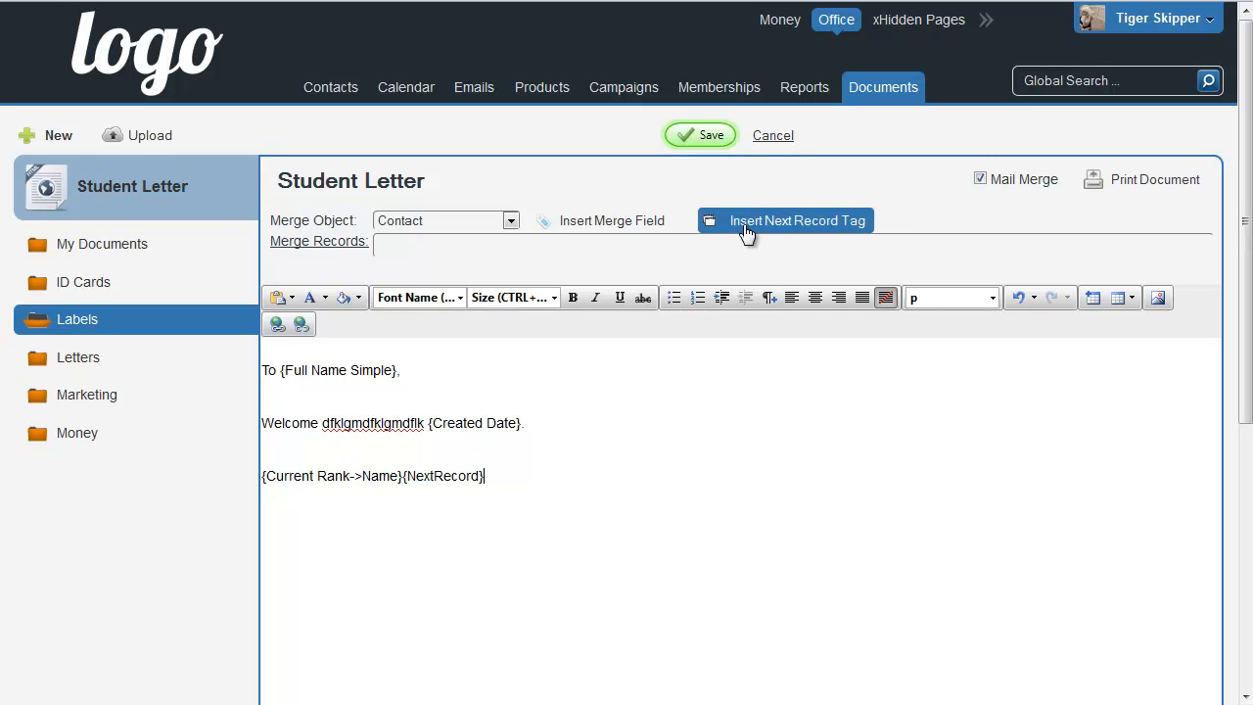
left_click(404, 480)
key("Return")
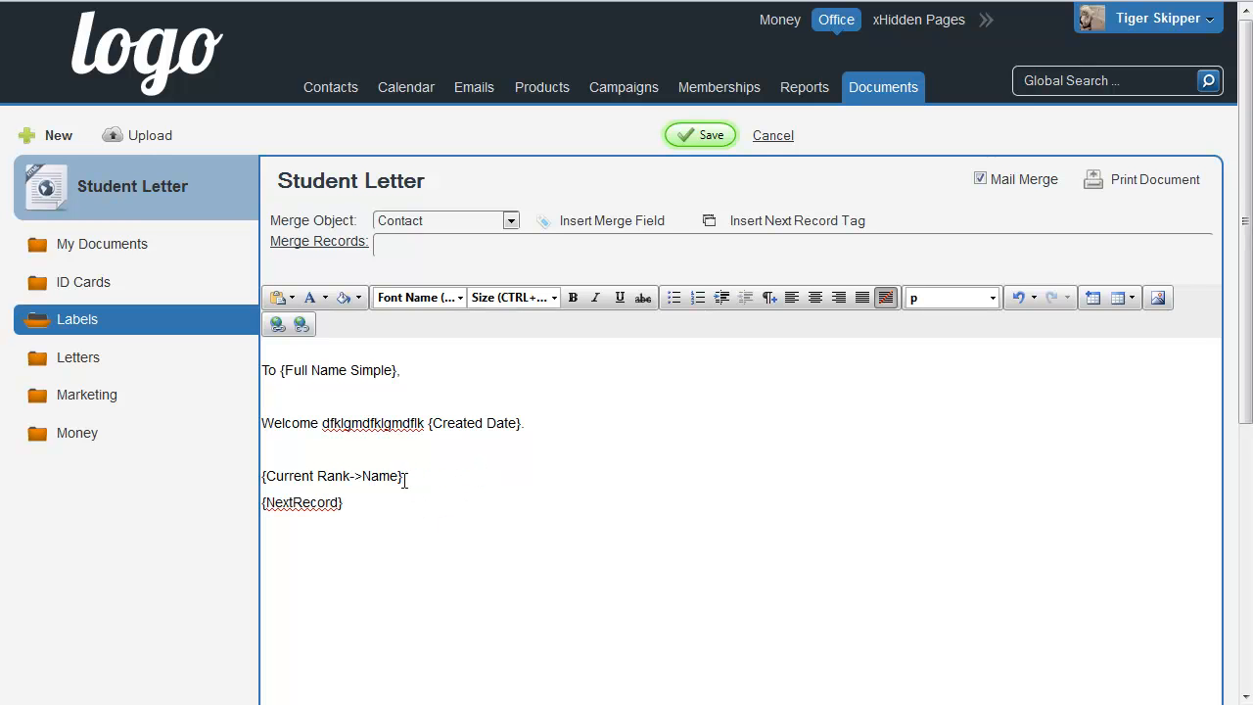
Copy the letter text from the greeting through the Current Rank field and paste it below the next record tag.
left_click_drag(404, 481, 72, 368)
key("ctrl+c")
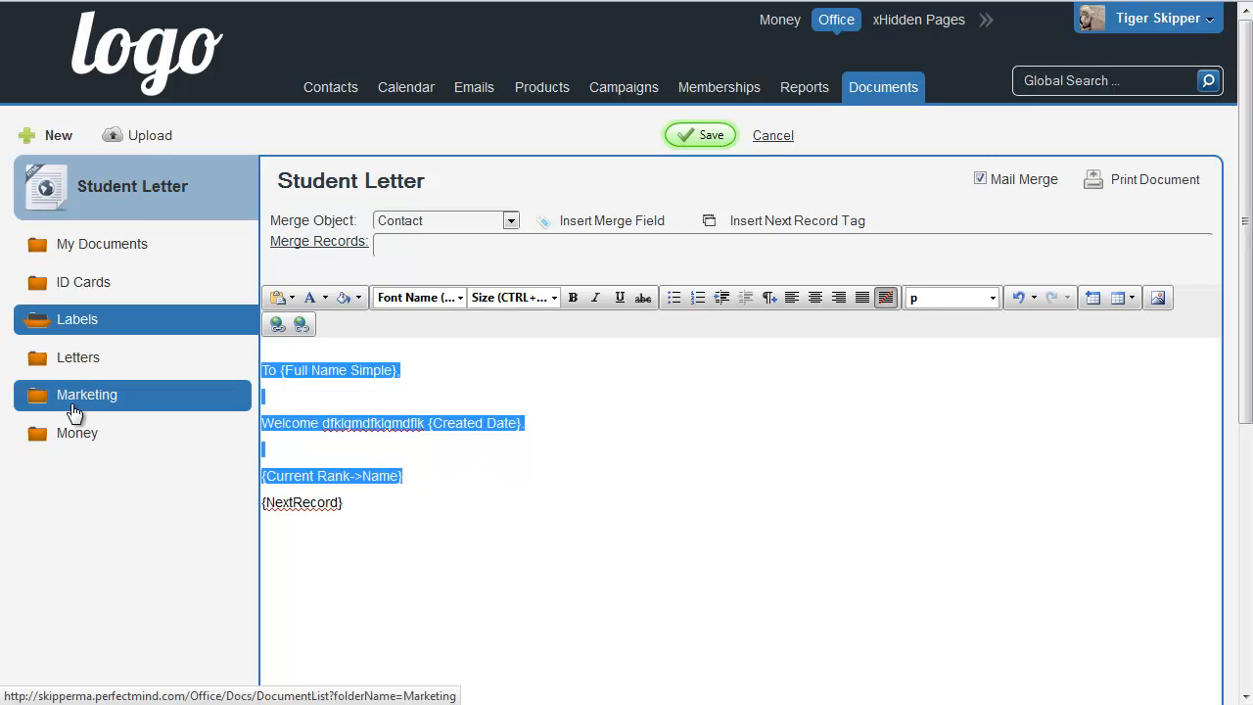
left_click(402, 519)
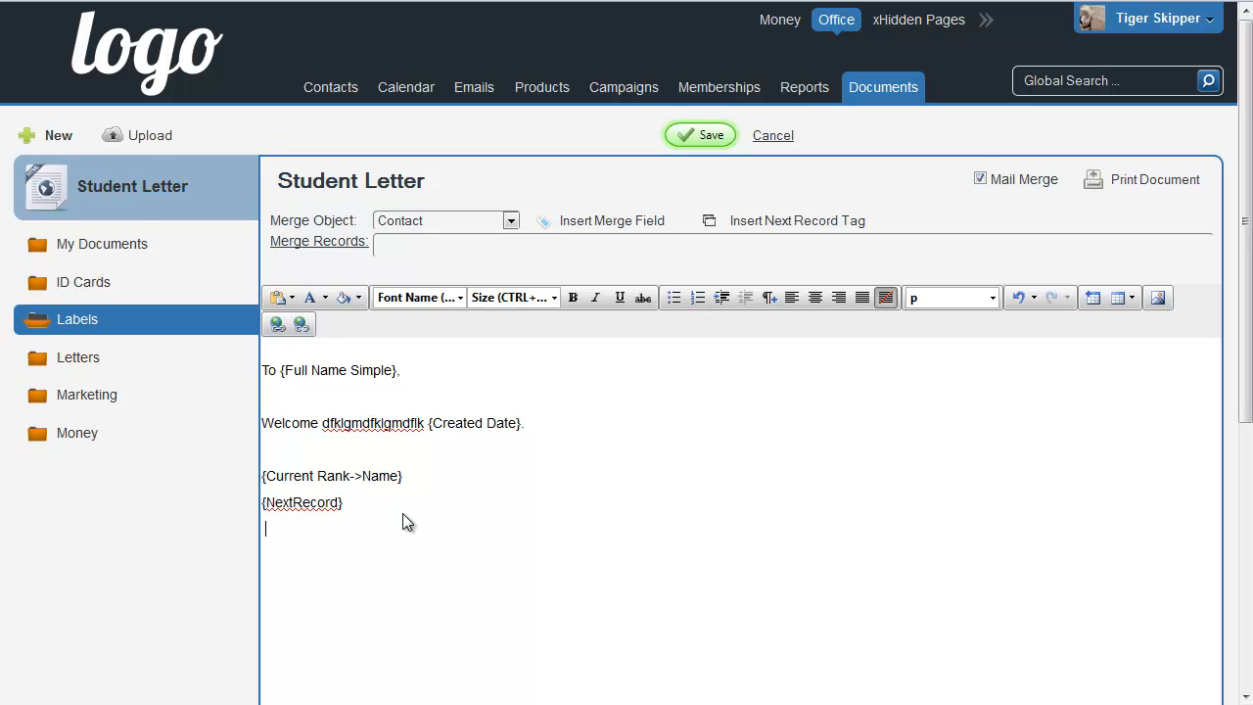
key("ctrl+v")
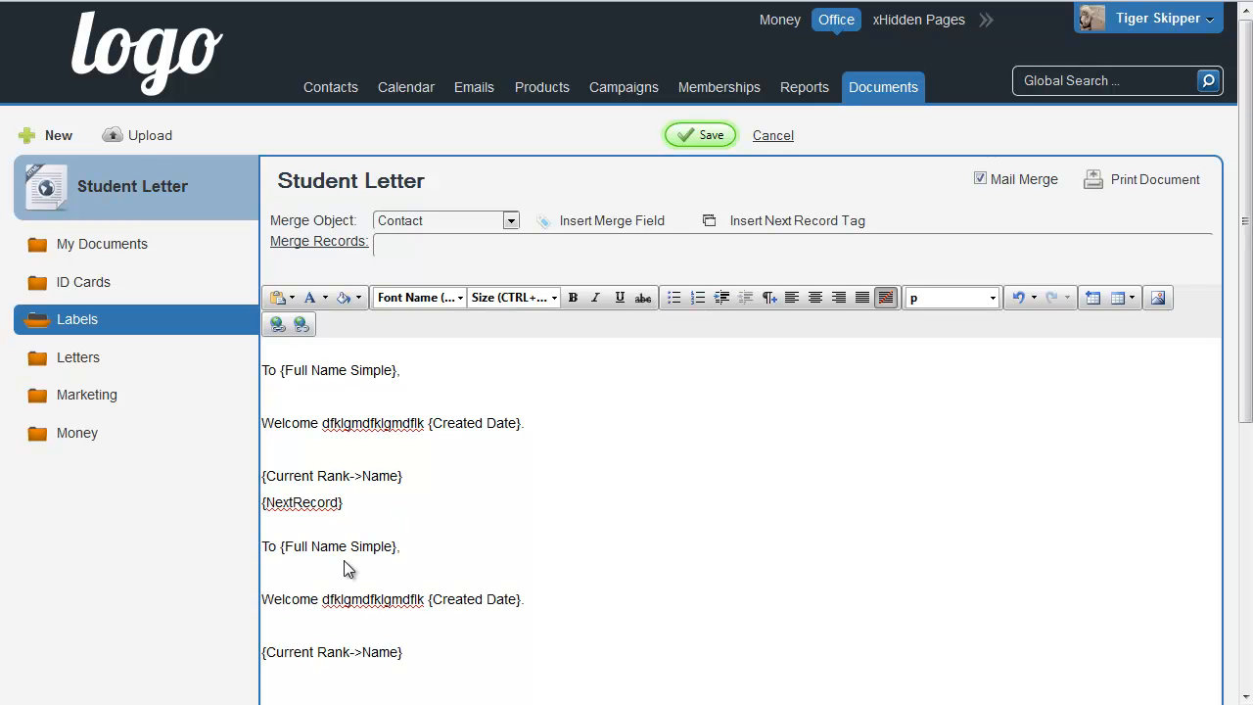
Open Contact ID Card.docx from the ID Cards folder and download it for viewing in Word.
mouse_move(66, 284)
left_mouse_down()
mouse_move(356, 395)
mouse_move(84, 279)
left_mouse_up()
right_click(77, 279)
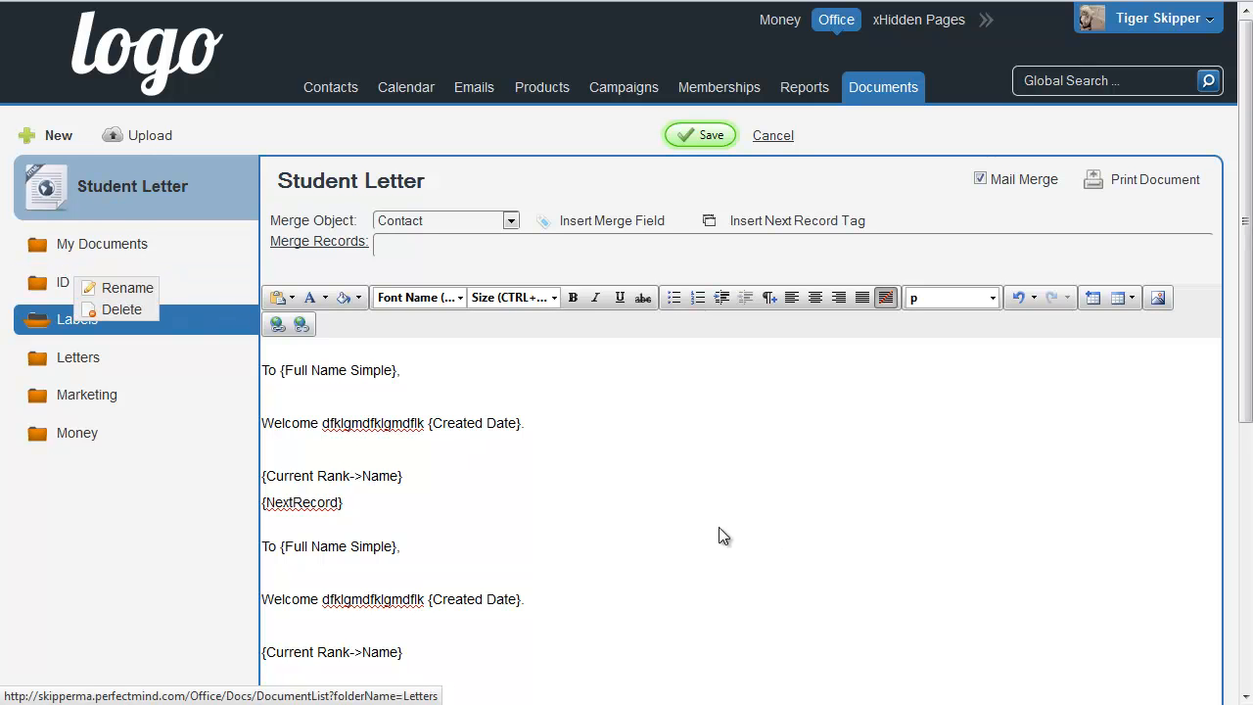
left_click(186, 318)
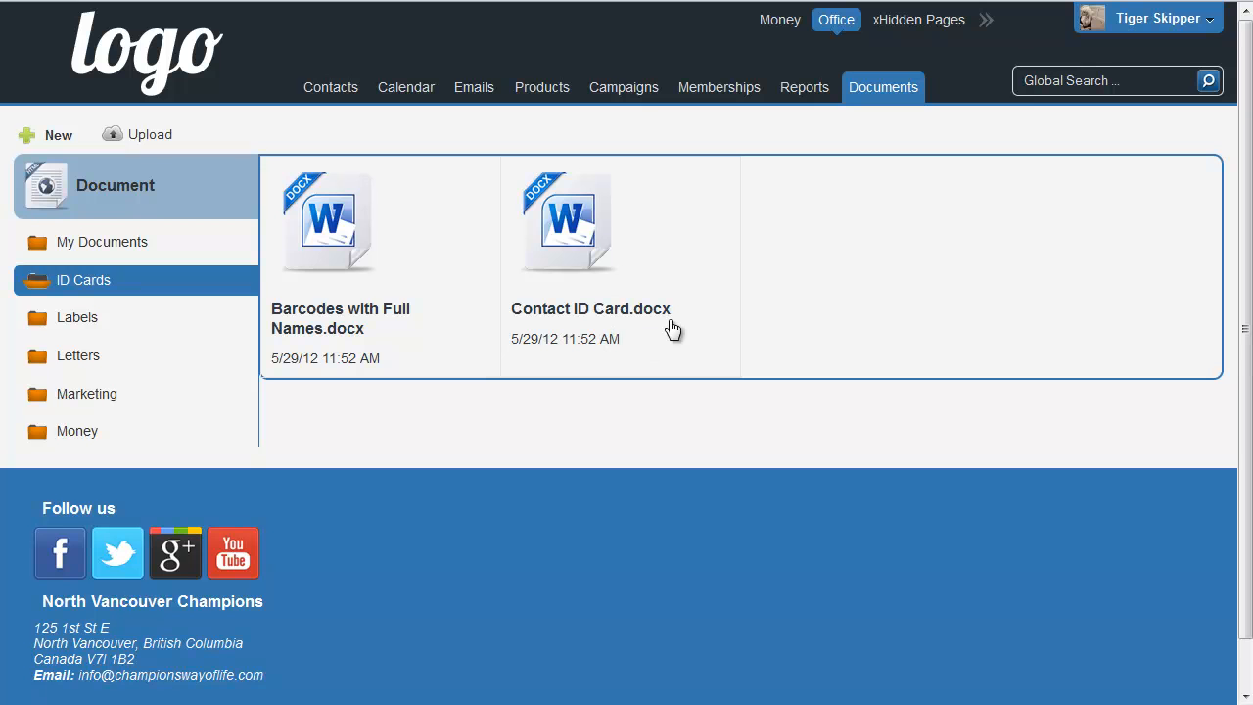
left_click(669, 325)
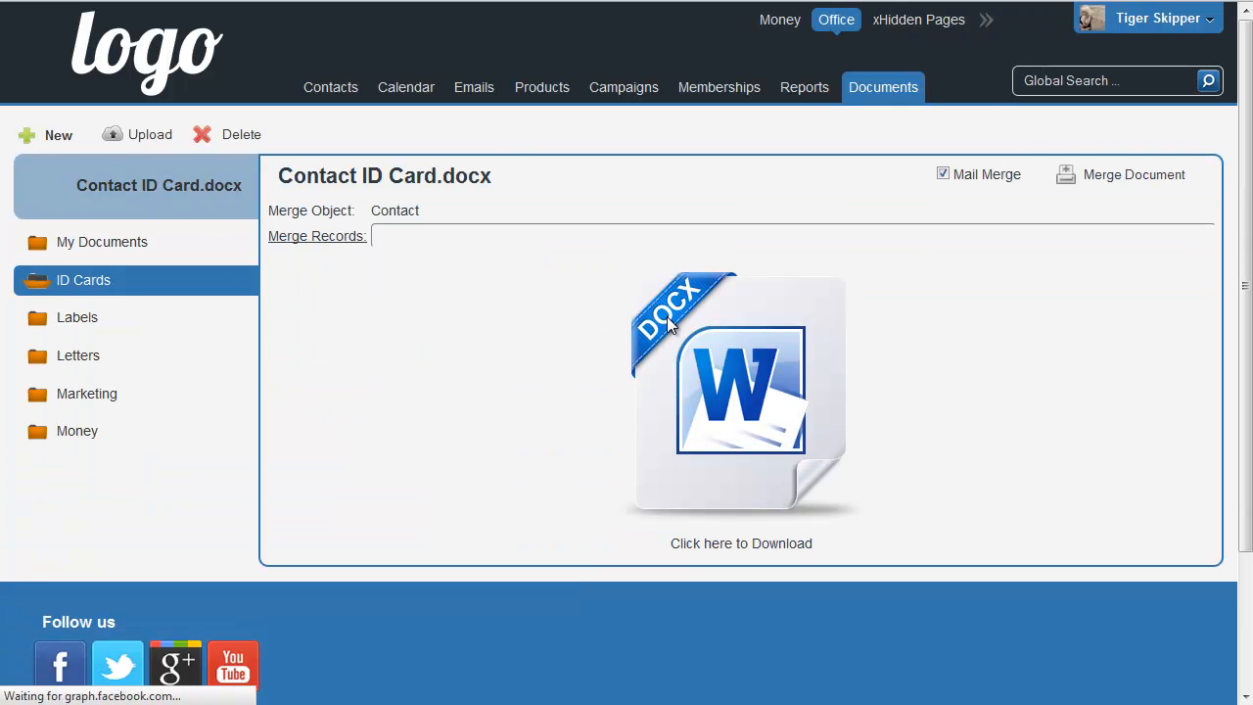
left_click(733, 544)
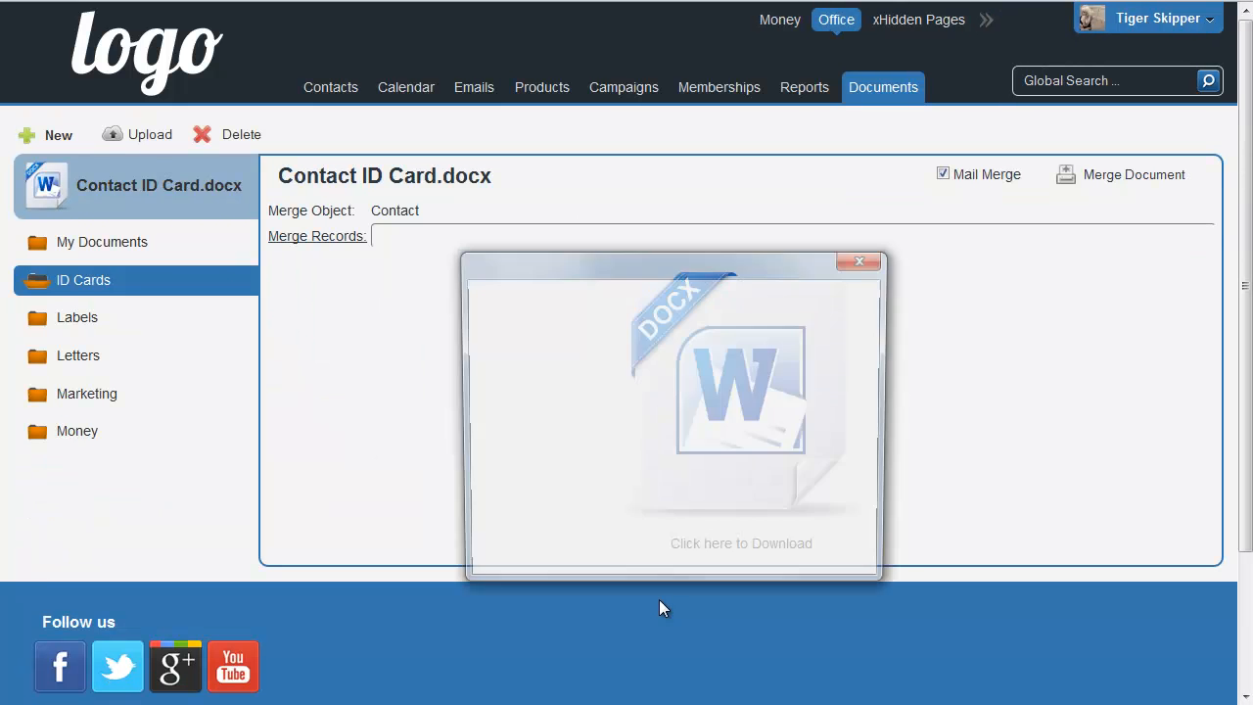
left_click(750, 530)
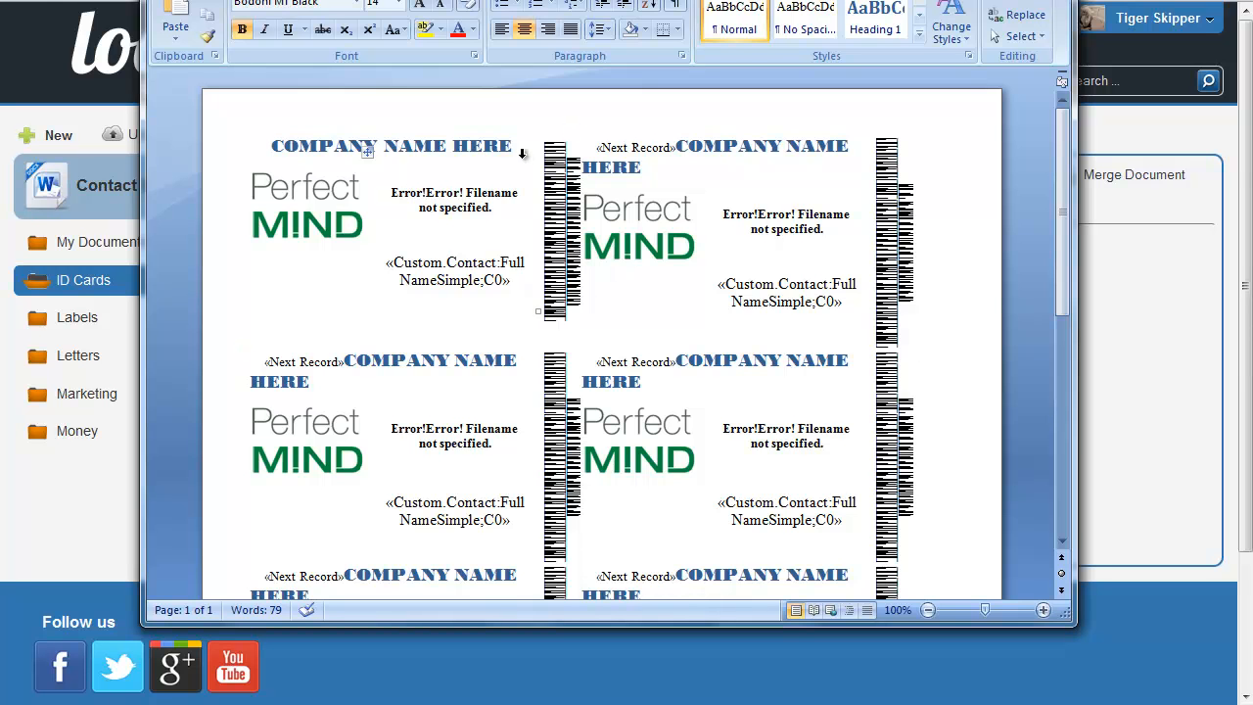
Examine the ID card template's company name, logo and next record tag in Word, and close the document.
triple_click(358, 145)
left_click(304, 237)
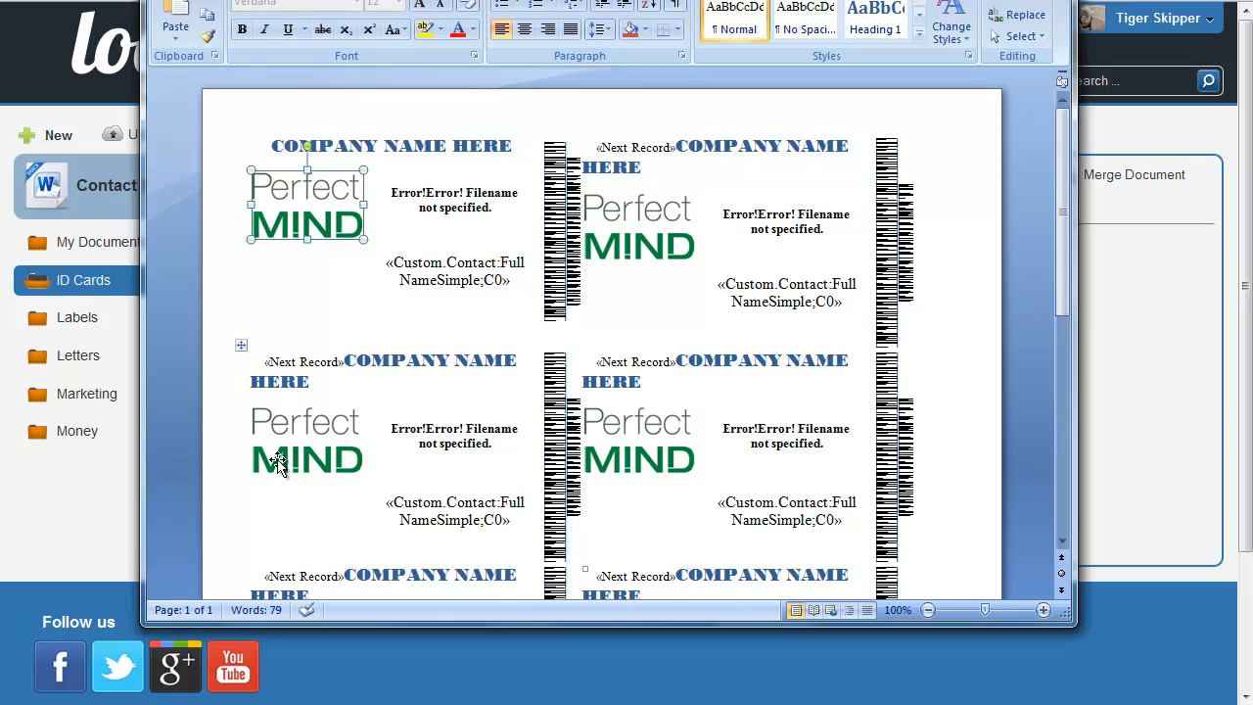
scroll(773, 384, "down", 4)
scroll(719, 446, "up", 4)
left_click(677, 150)
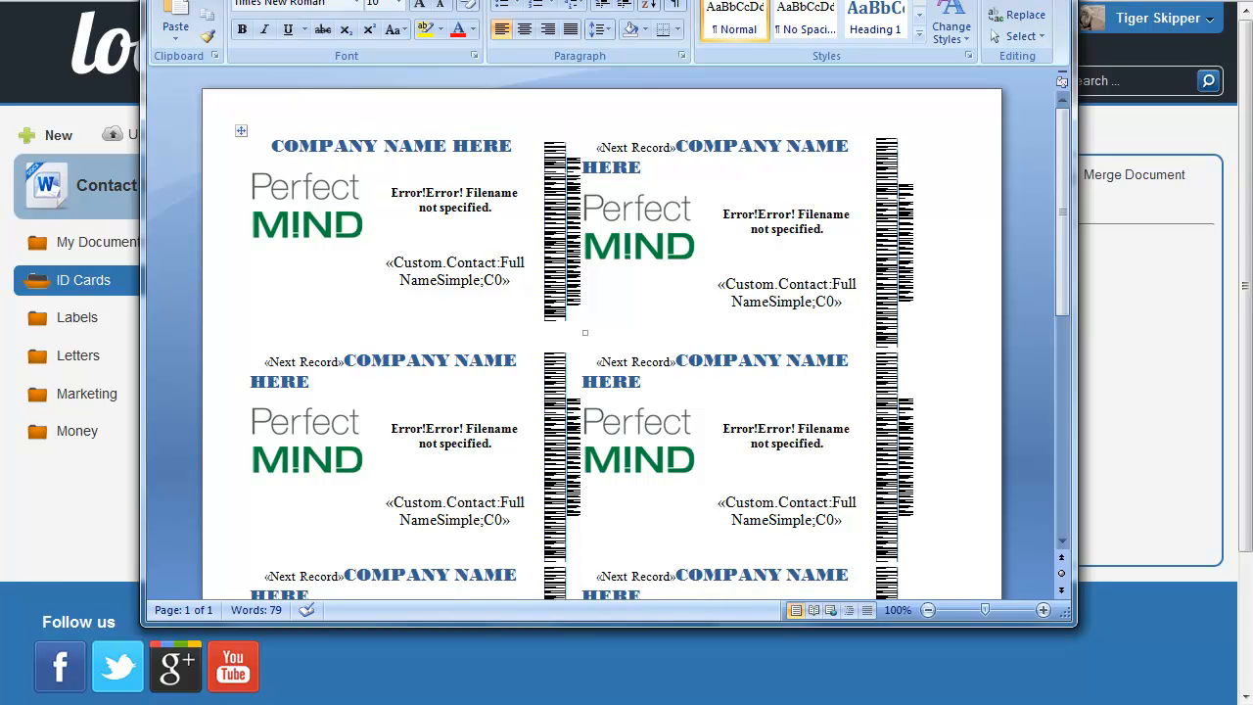
key("alt+F4")
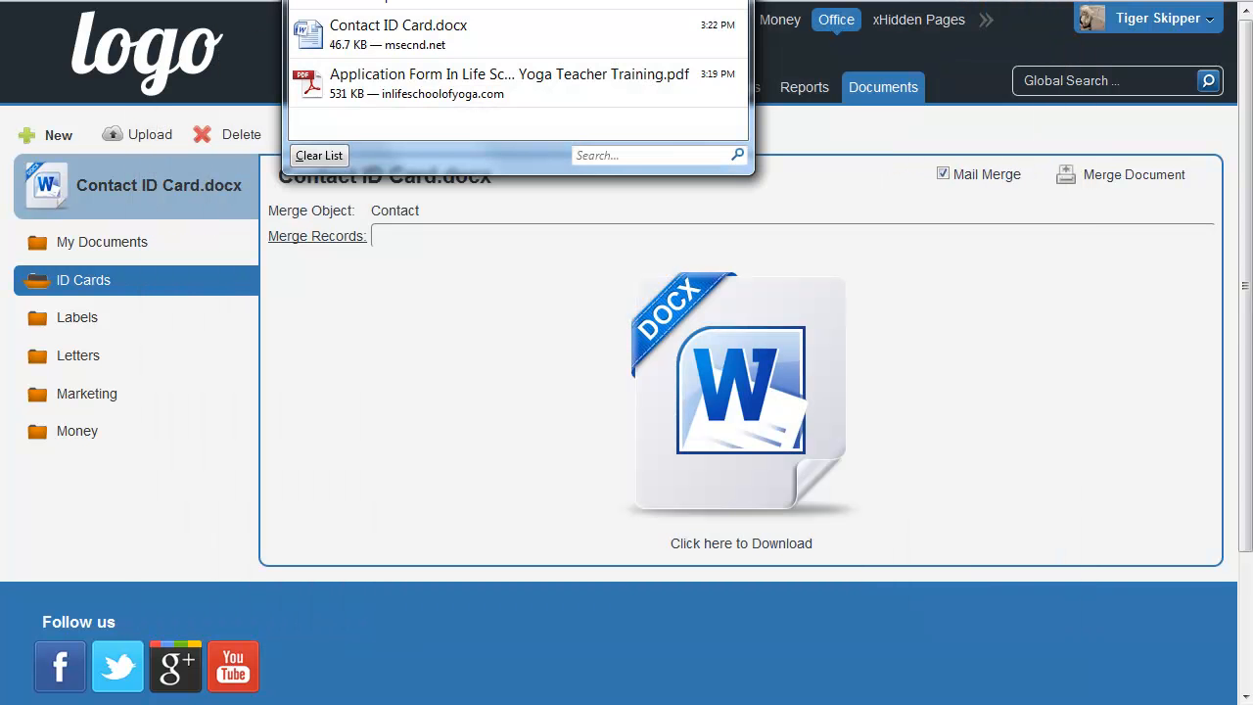
Look at the document upload dialog and its file browser, and close both without uploading a file.
left_click(137, 134)
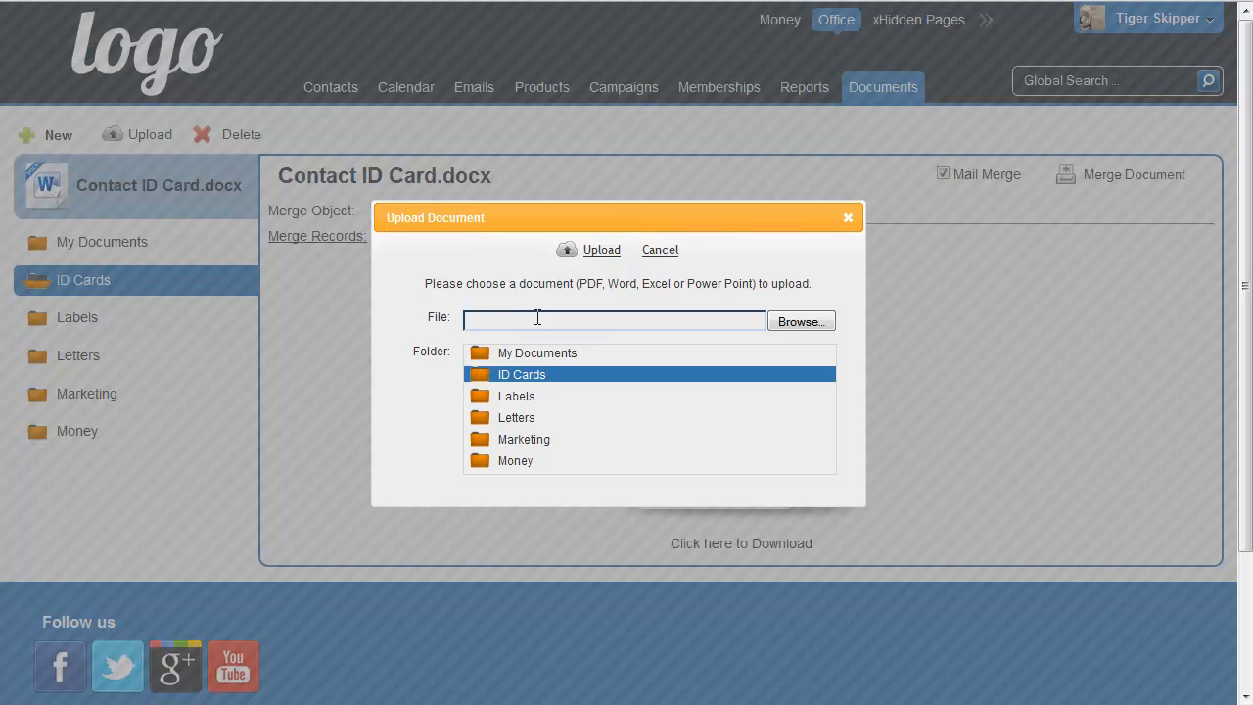
left_click(820, 322)
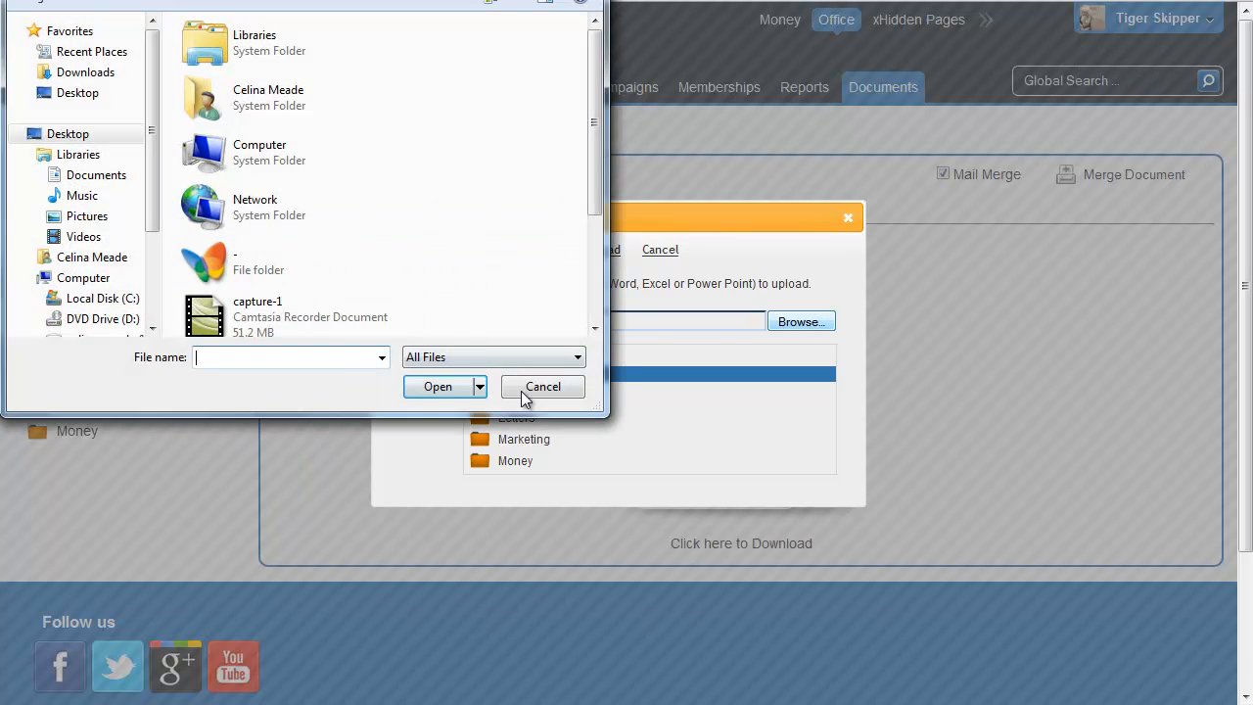
left_click(536, 383)
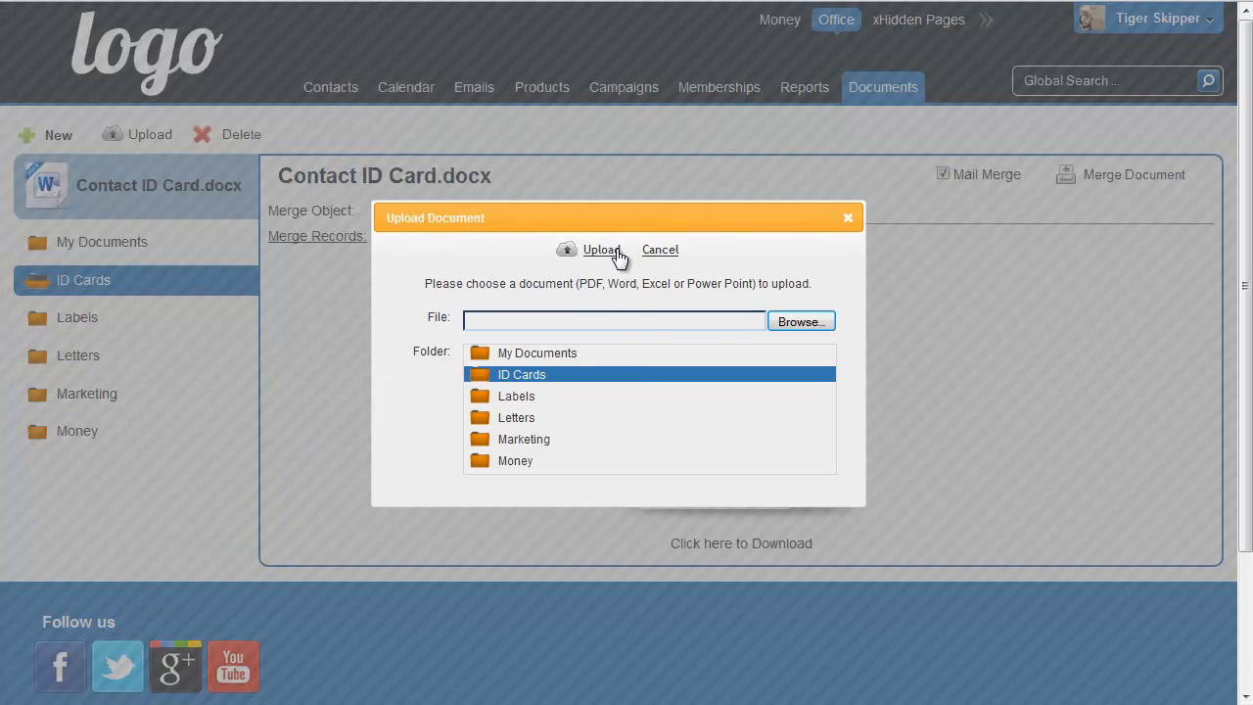
left_click(847, 218)
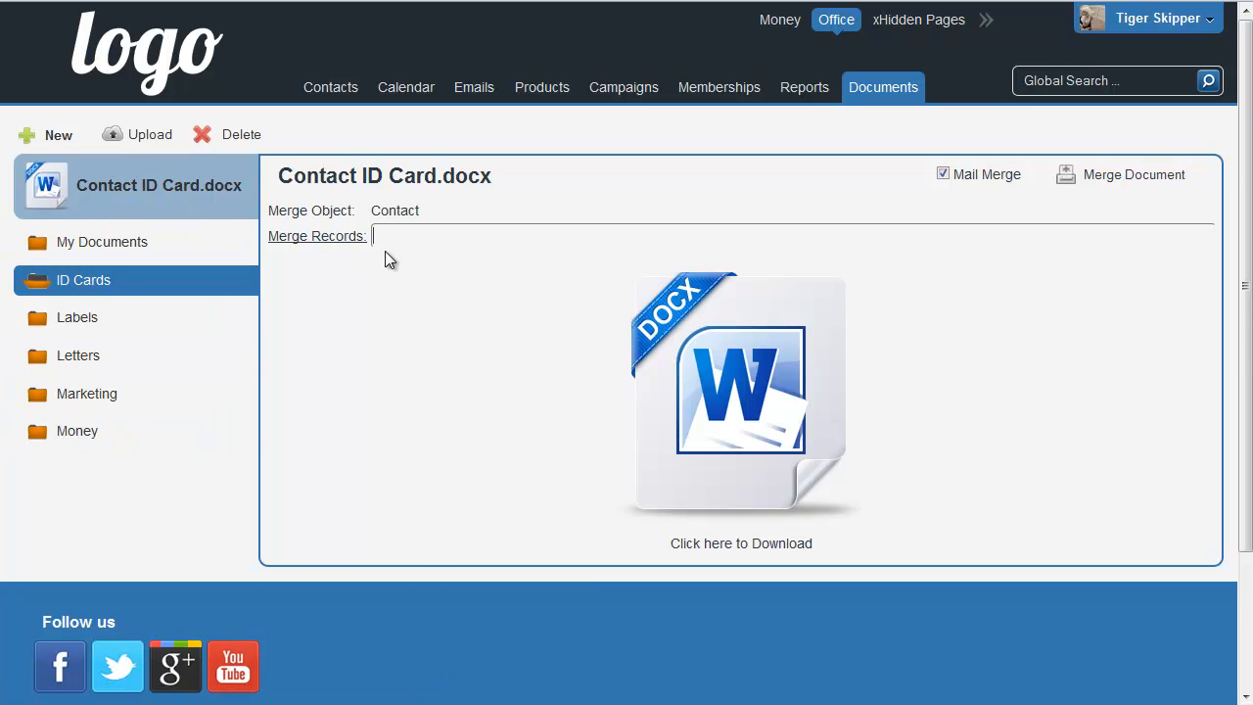
Add two contacts as merge records for Contact ID Card.docx, one by name search and one picked from the (All) recipient list.
type("lora")
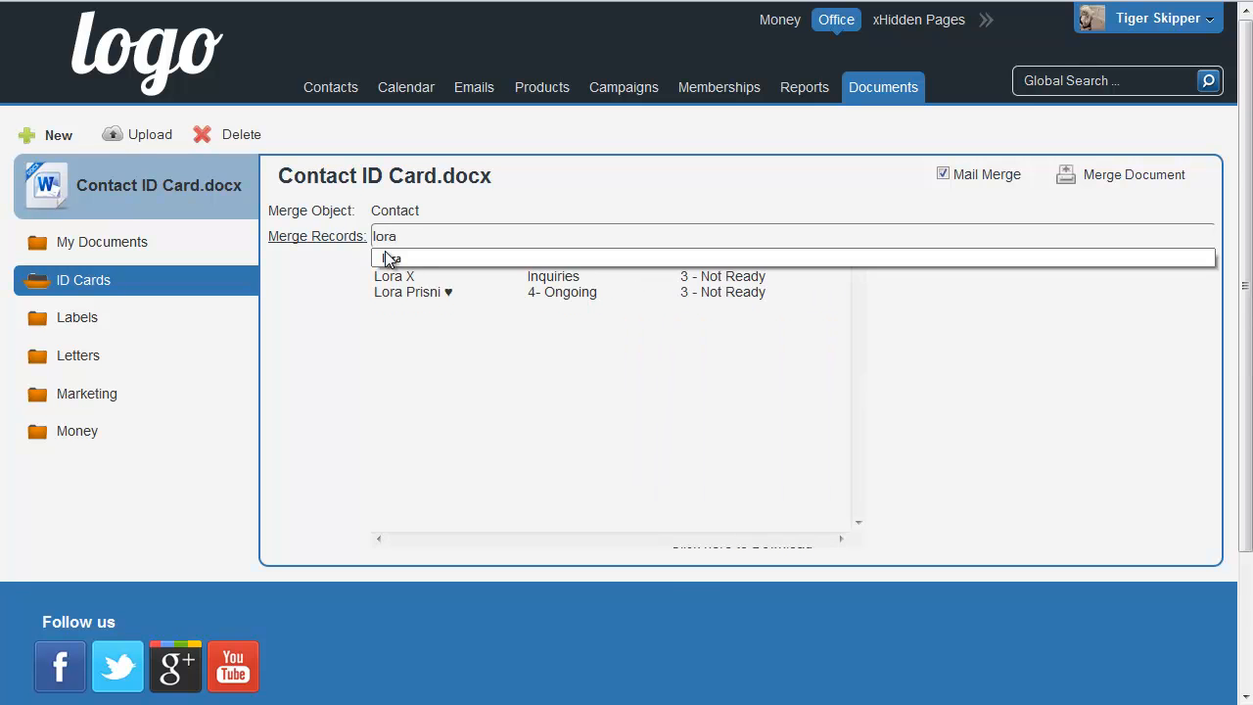
left_click(403, 292)
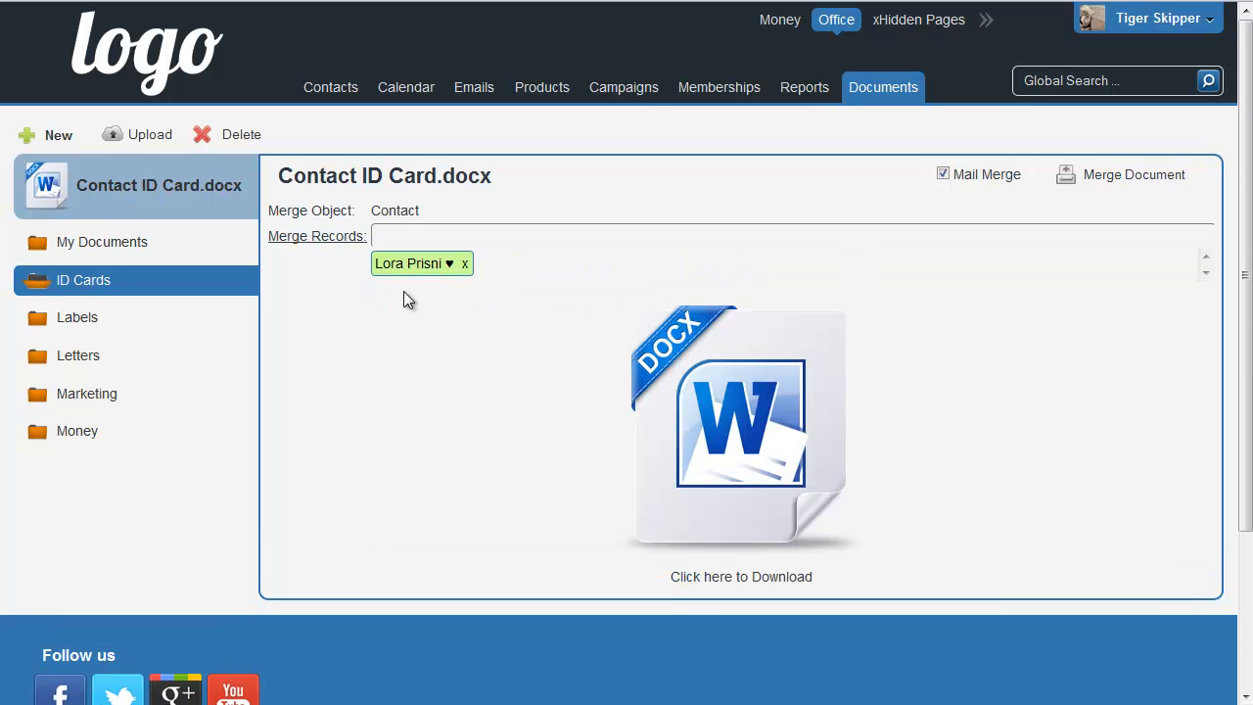
left_click(317, 238)
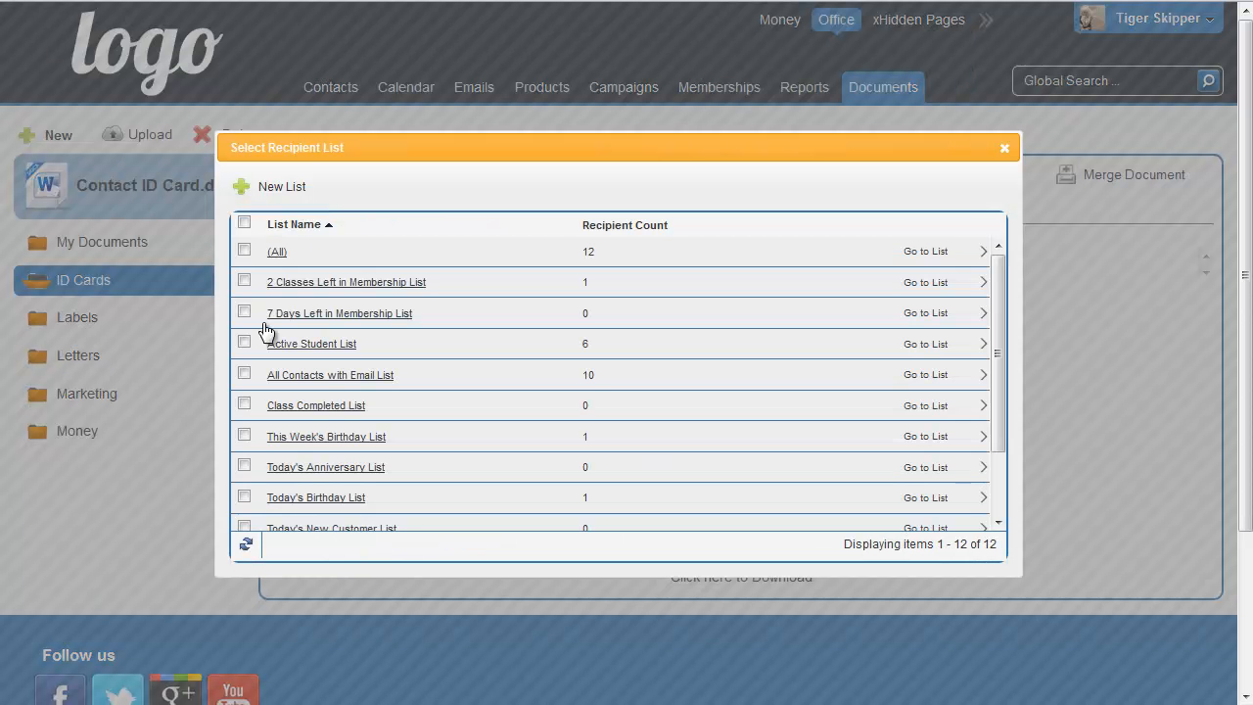
left_click(245, 497)
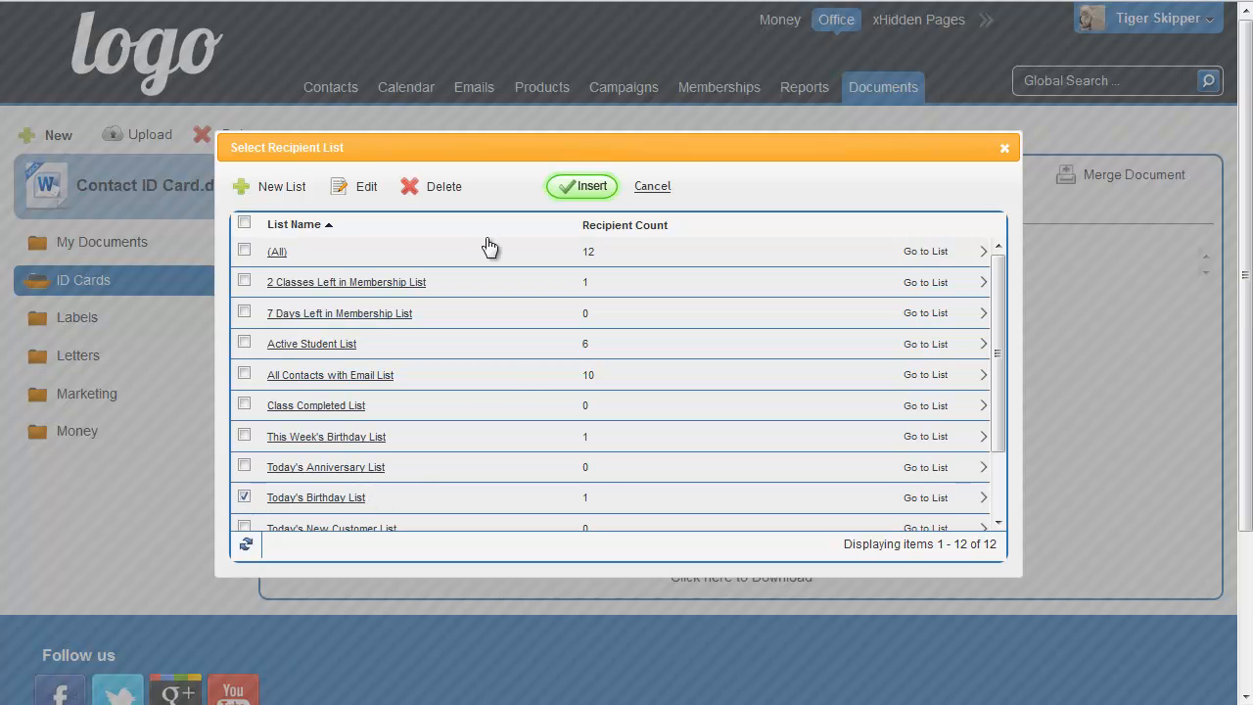
left_click(928, 254)
left_click(244, 345)
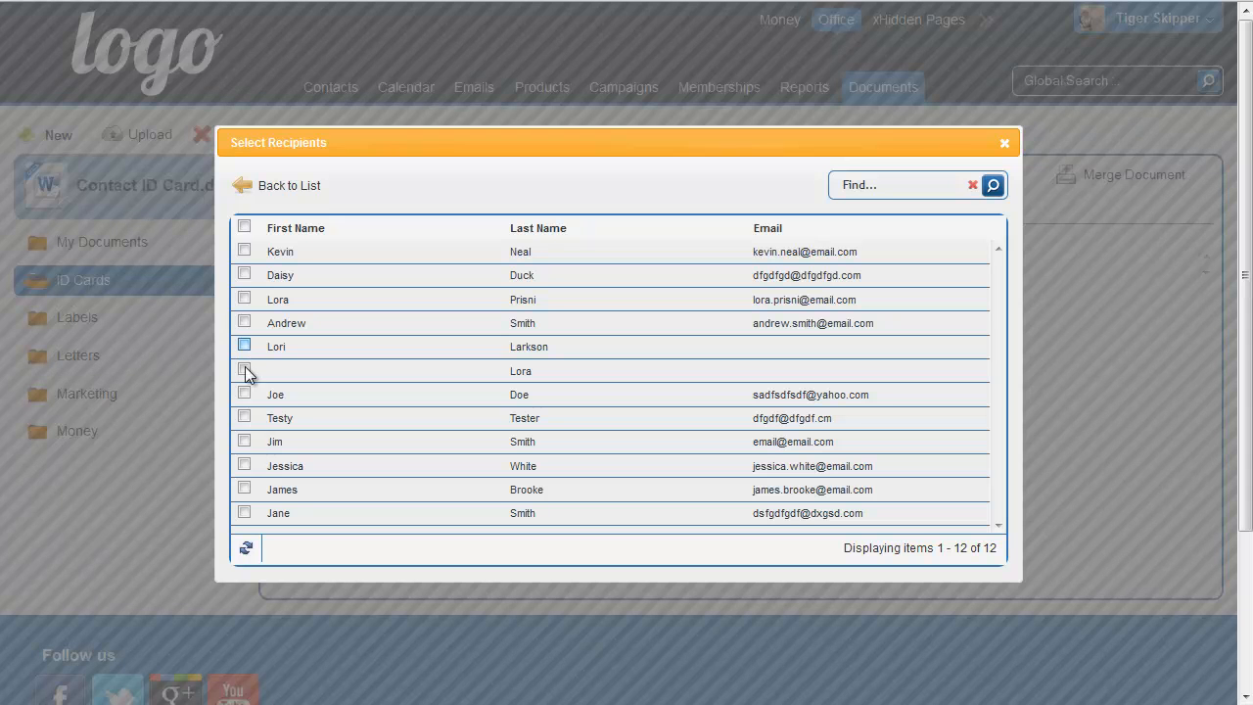
left_click(243, 441)
left_click(590, 195)
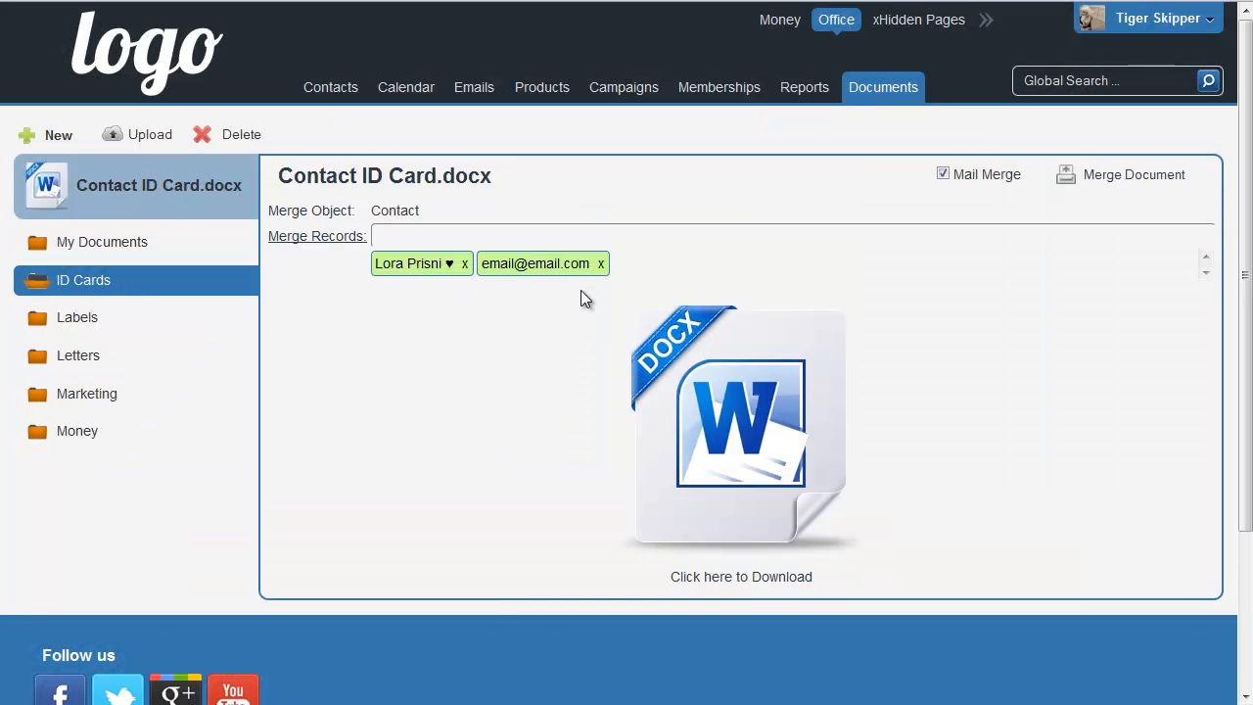
Merge the ID card document with the chosen records, view the resulting cards in Word, and close them.
left_click(1110, 182)
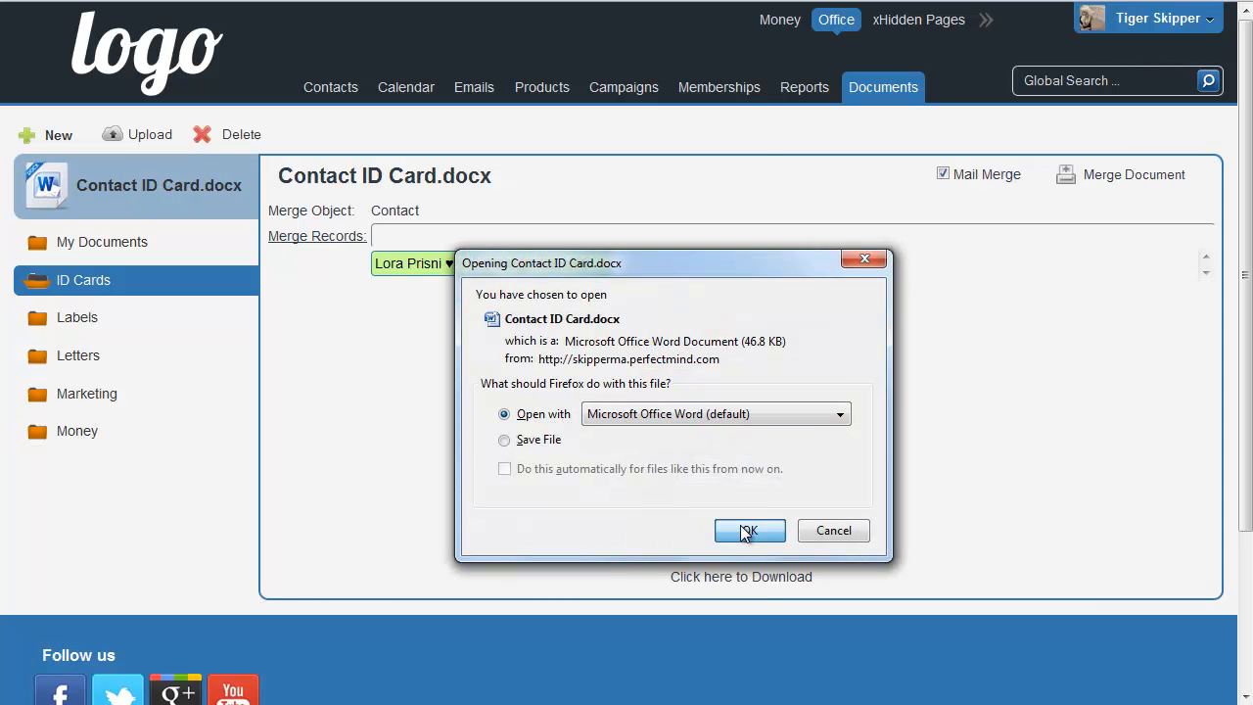
left_click(748, 530)
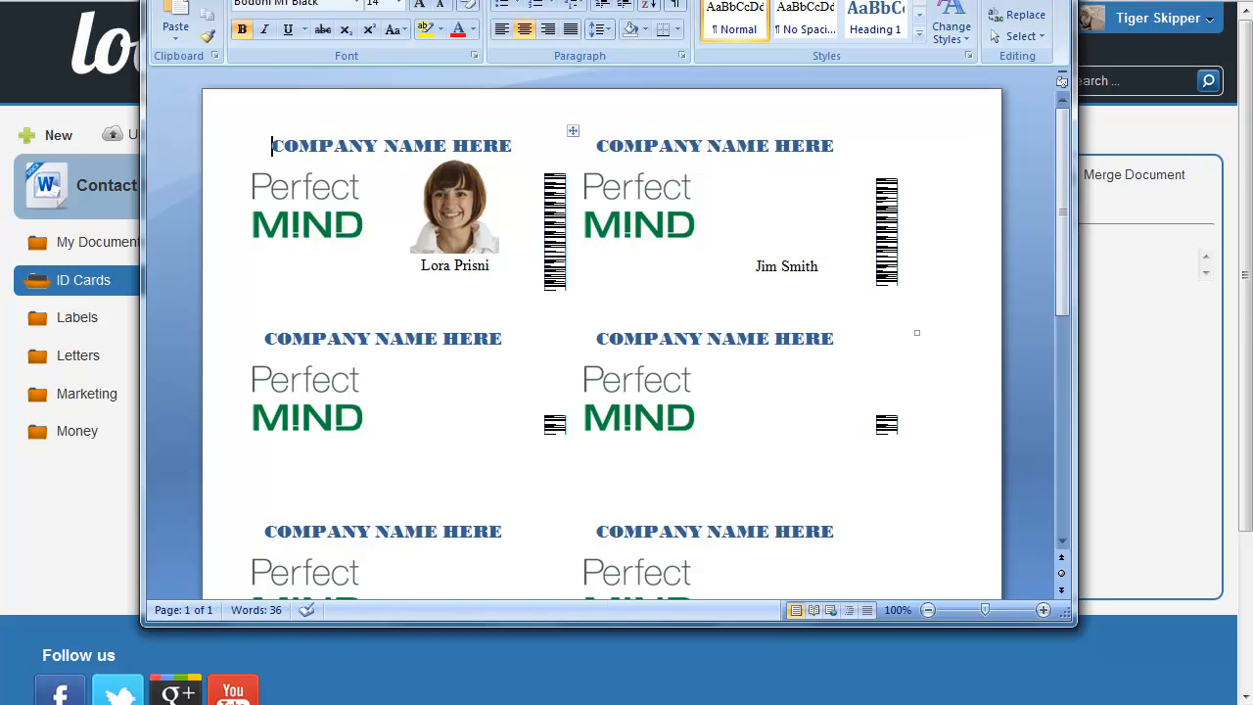
left_click(1057, 1)
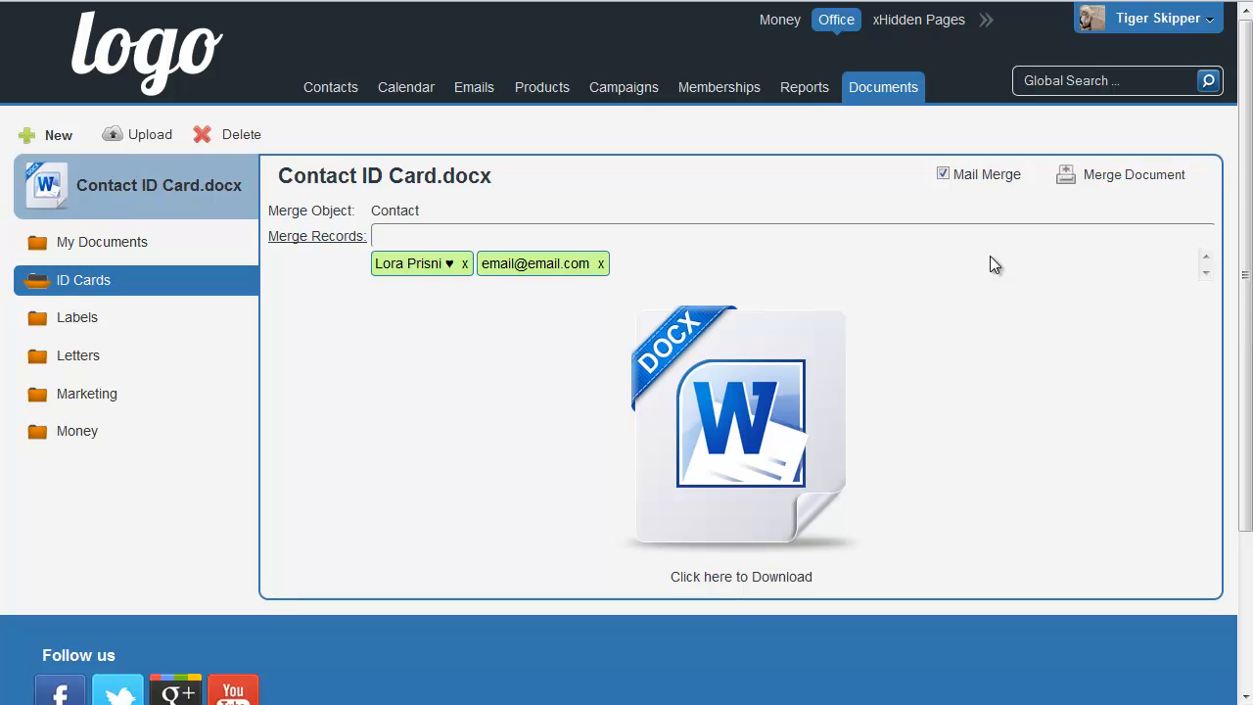
Open Invoice.html from the Money folder and insert one invoice from the (All) recipient list as its merge record.
left_click(69, 433)
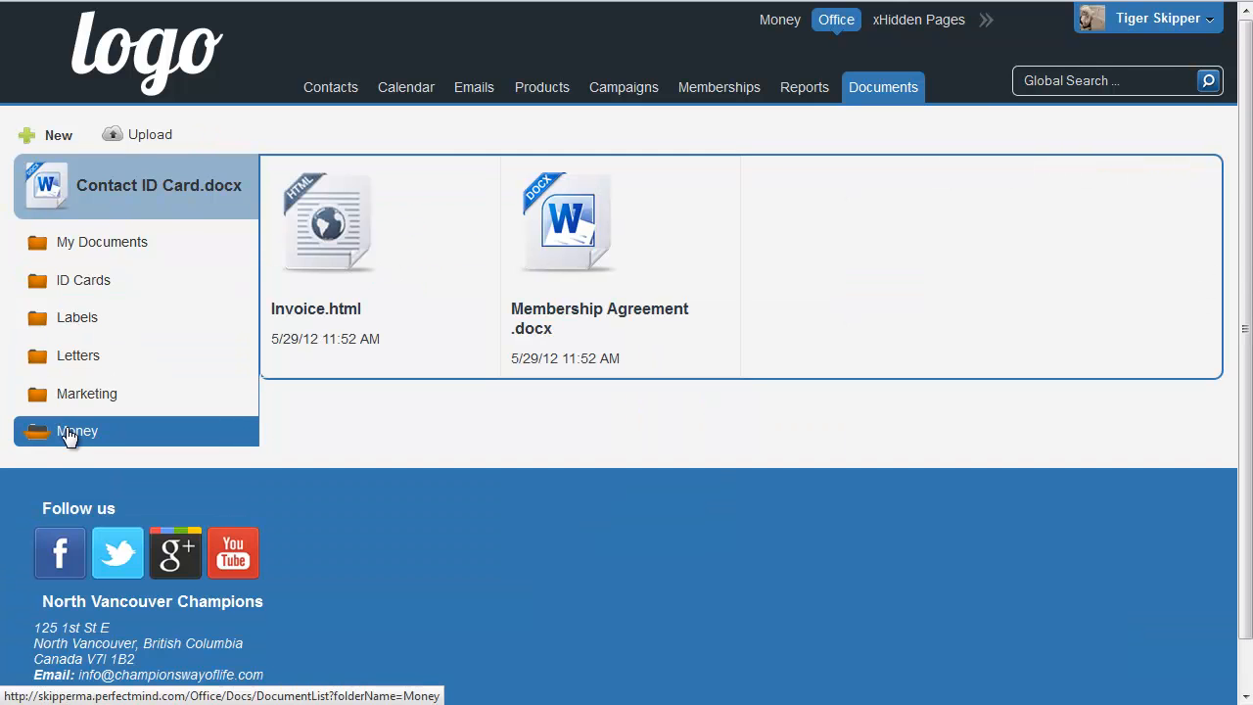
left_click(354, 230)
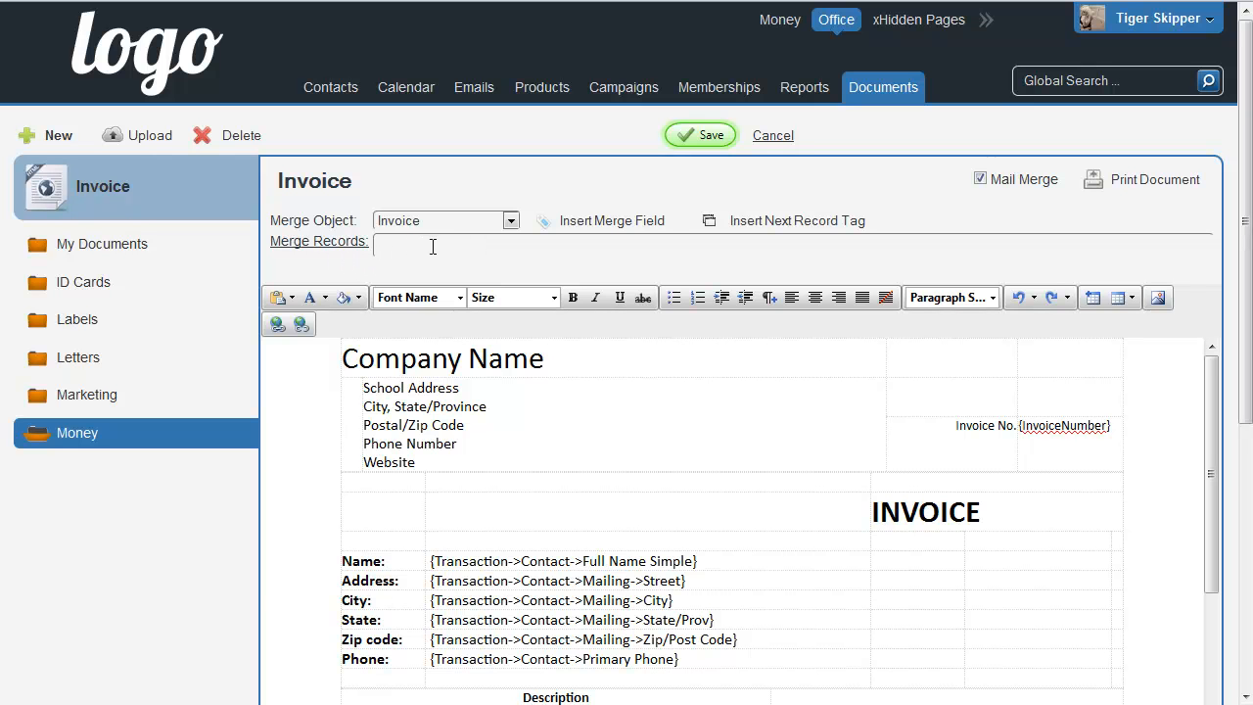
left_click(358, 247)
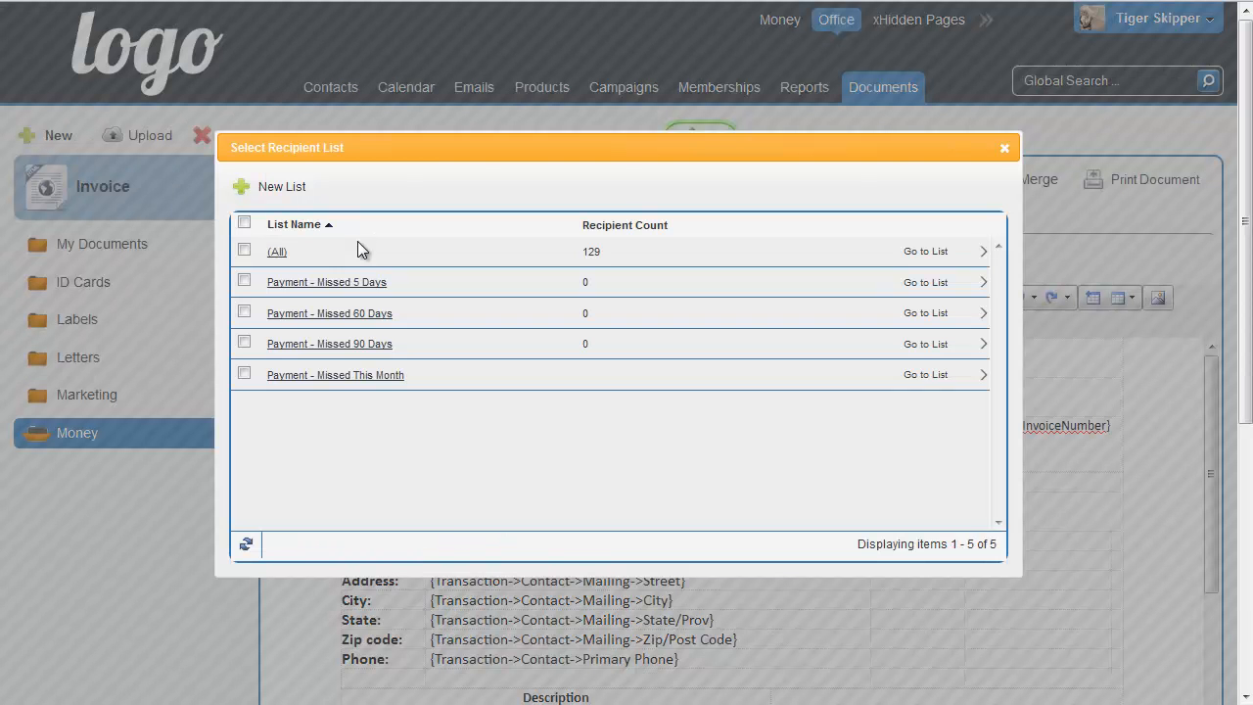
left_click(925, 252)
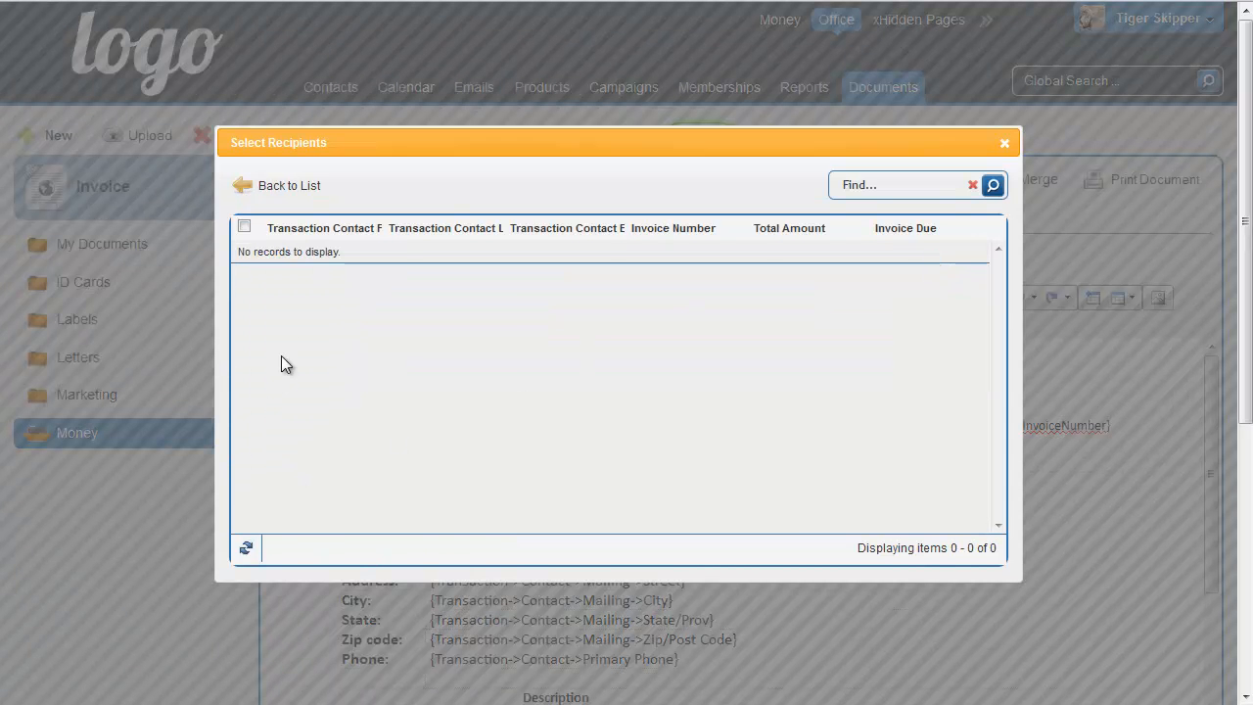
left_click(245, 322)
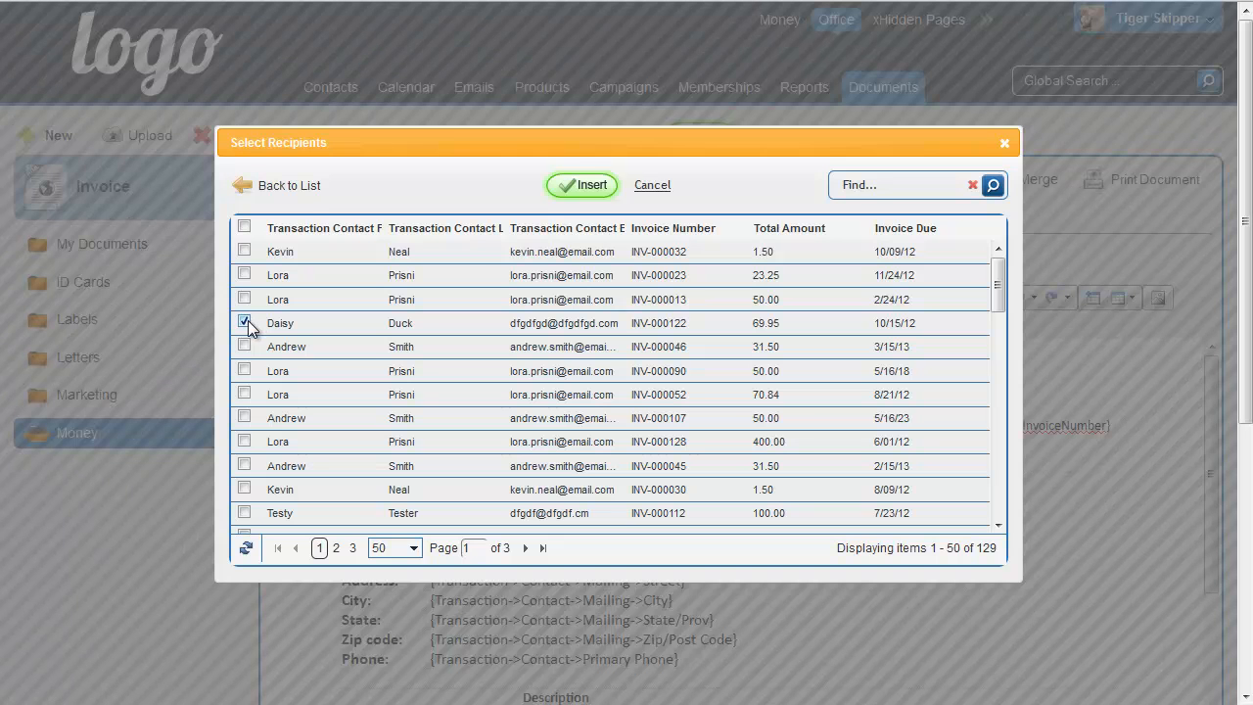
left_click(581, 185)
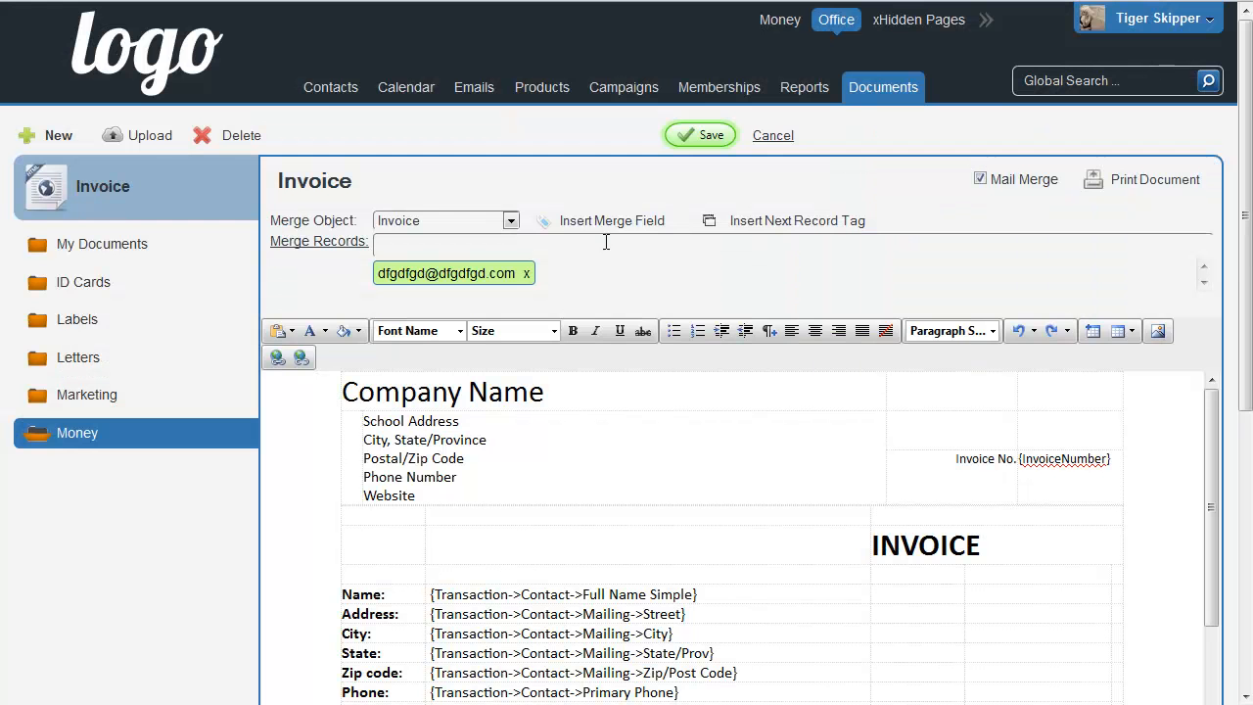
Generate the print version of the merged invoice, view it clear of the print dialog, and cancel printing.
left_click(1155, 180)
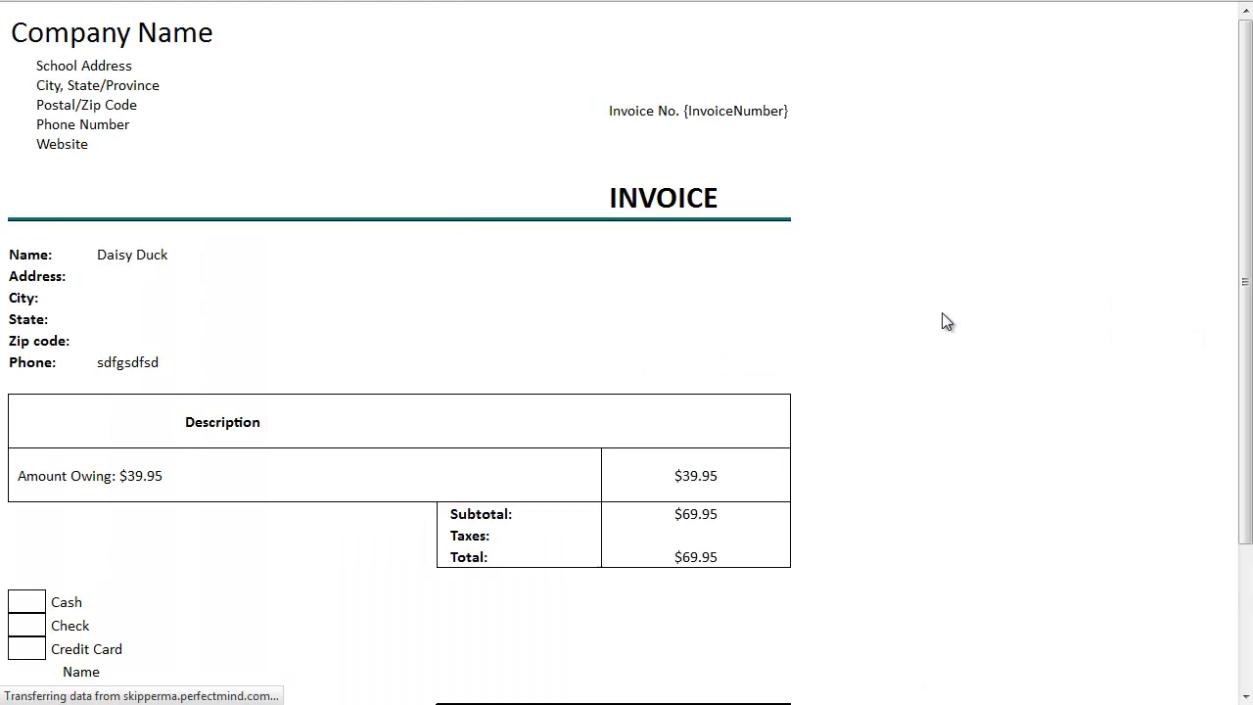
left_click_drag(299, 2, 794, 47)
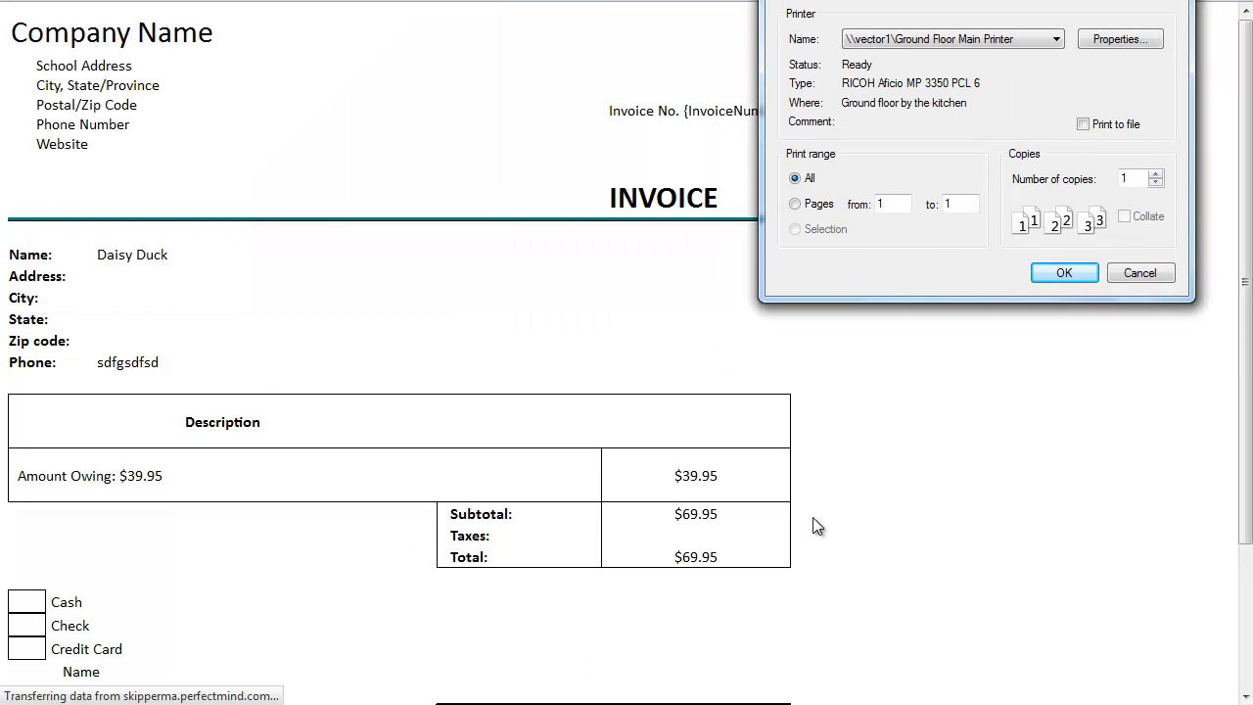
left_click(1136, 278)
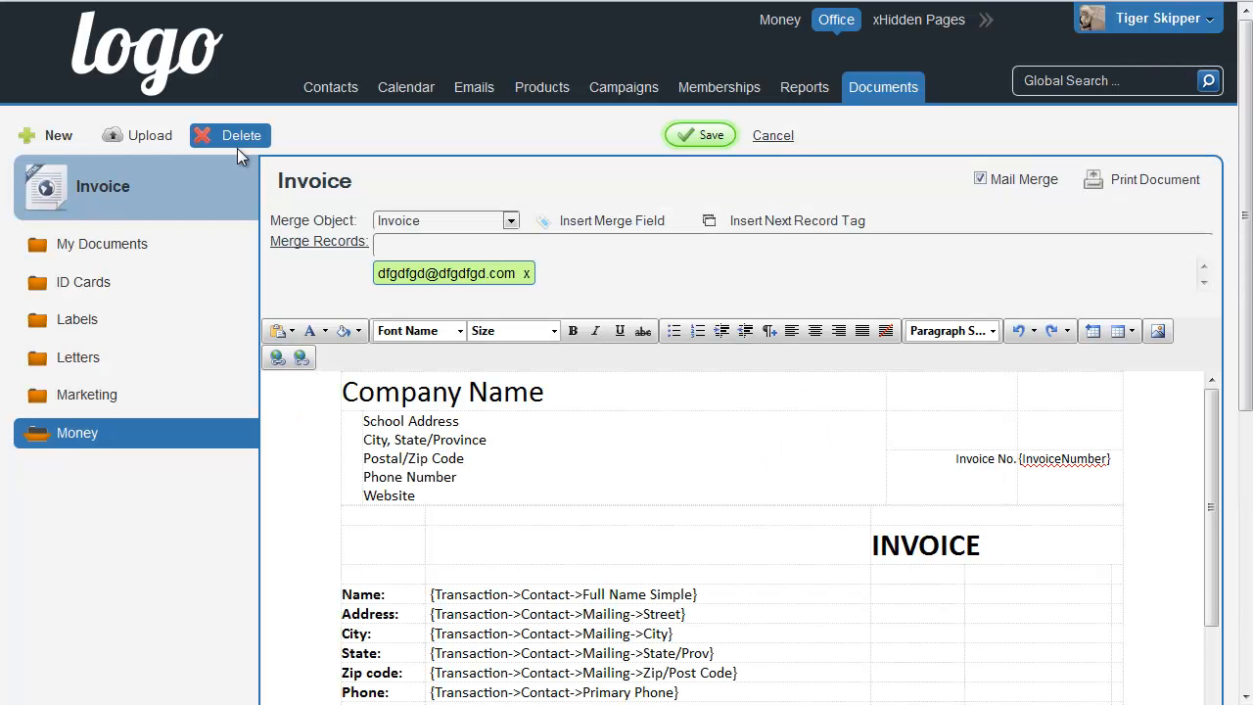
Show the rename and delete options for the ID Cards folder and dismiss them.
right_click(102, 280)
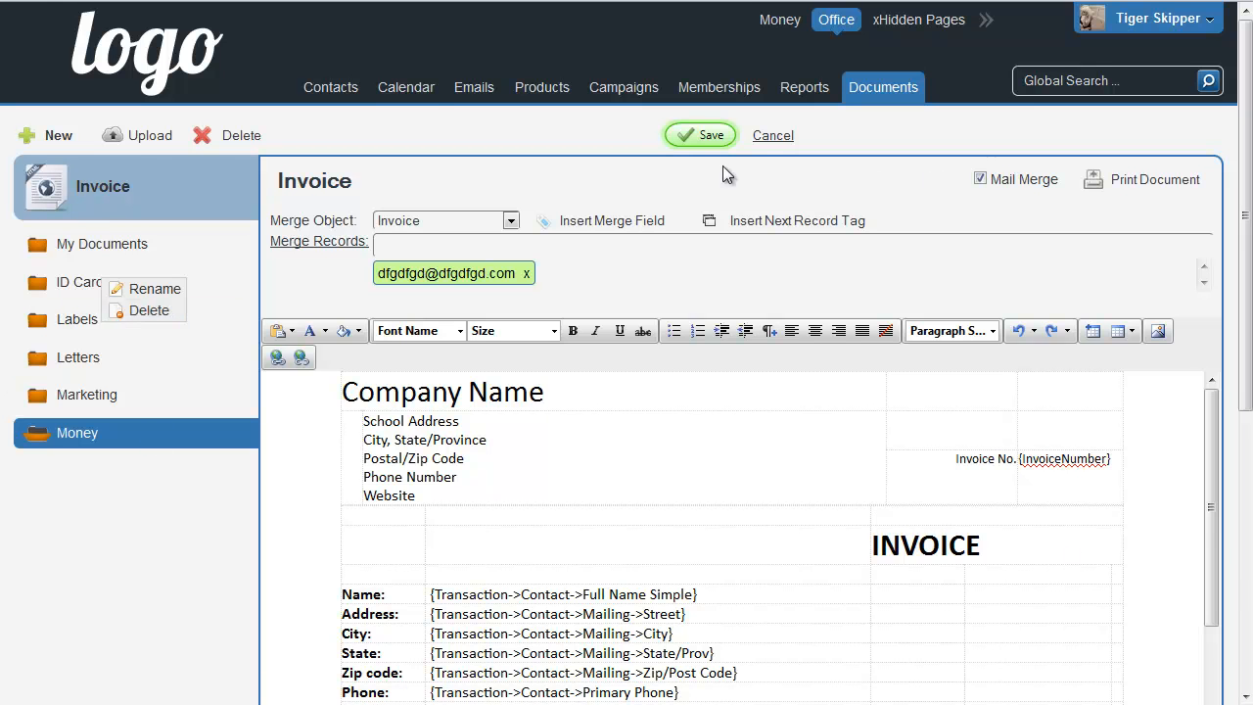
left_click(330, 98)
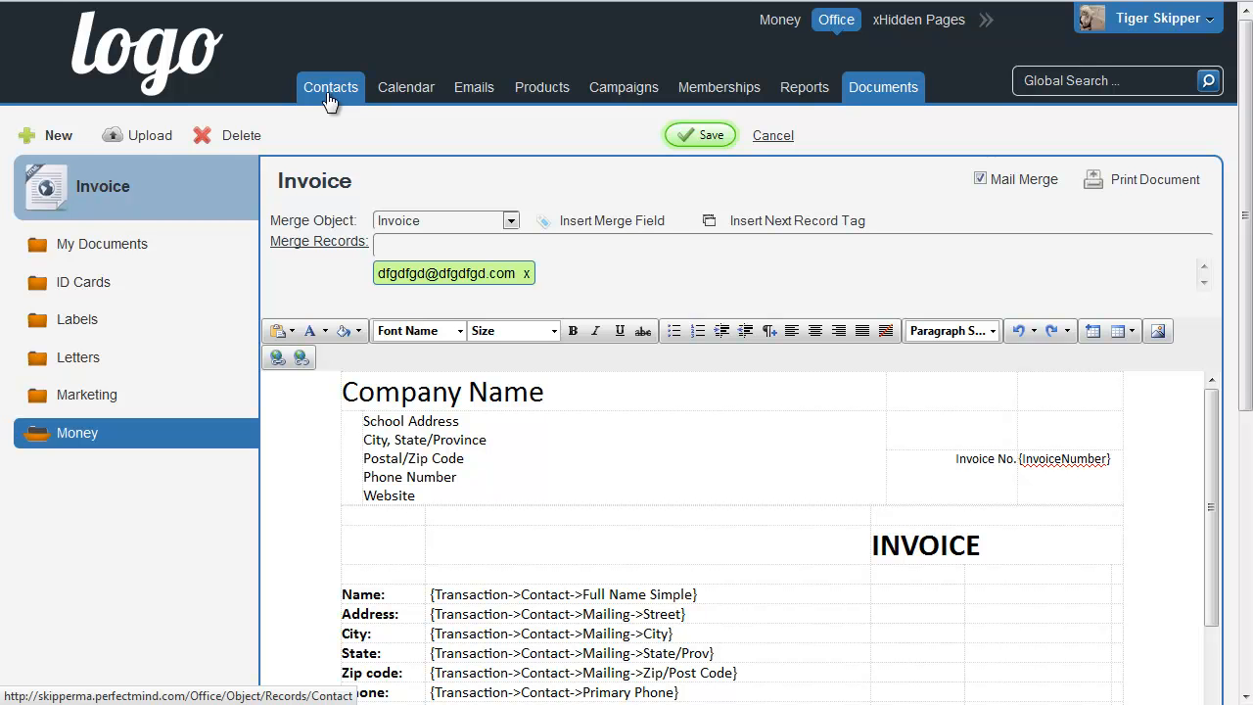
Open the featured contact's record from Contacts, view the documents available for merging with that contact, and return to the contact list.
left_click(330, 97)
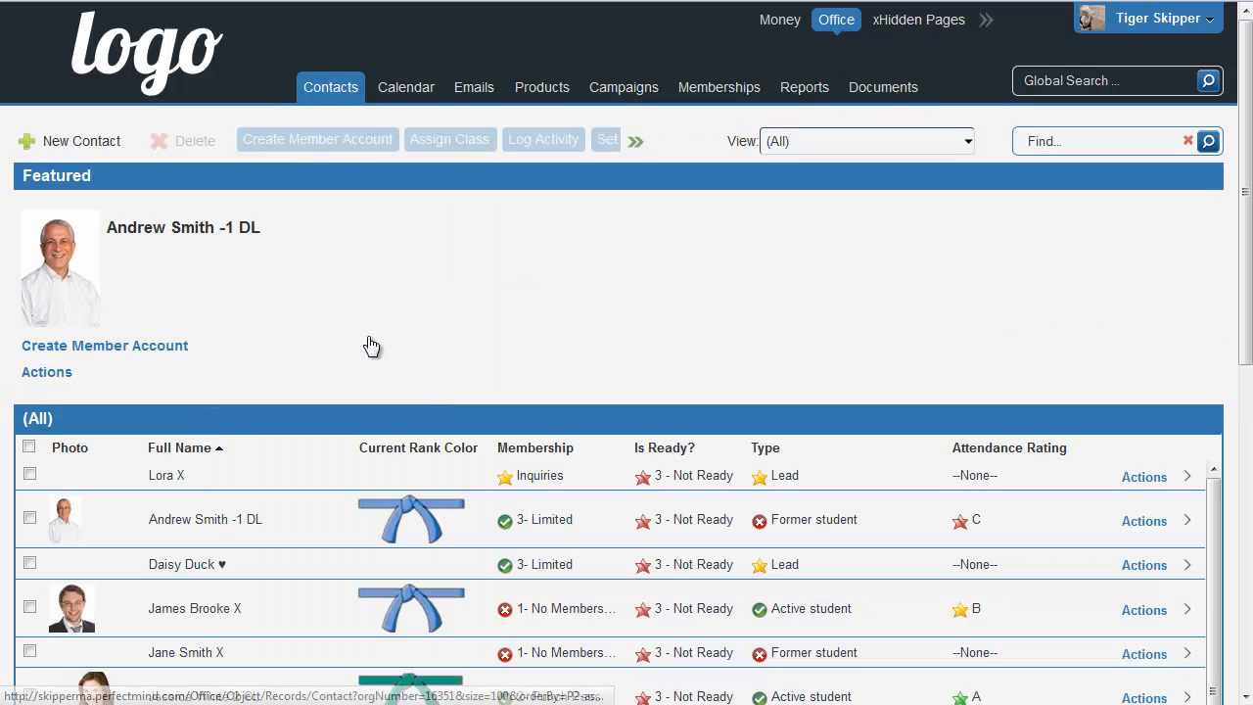
left_click(201, 292)
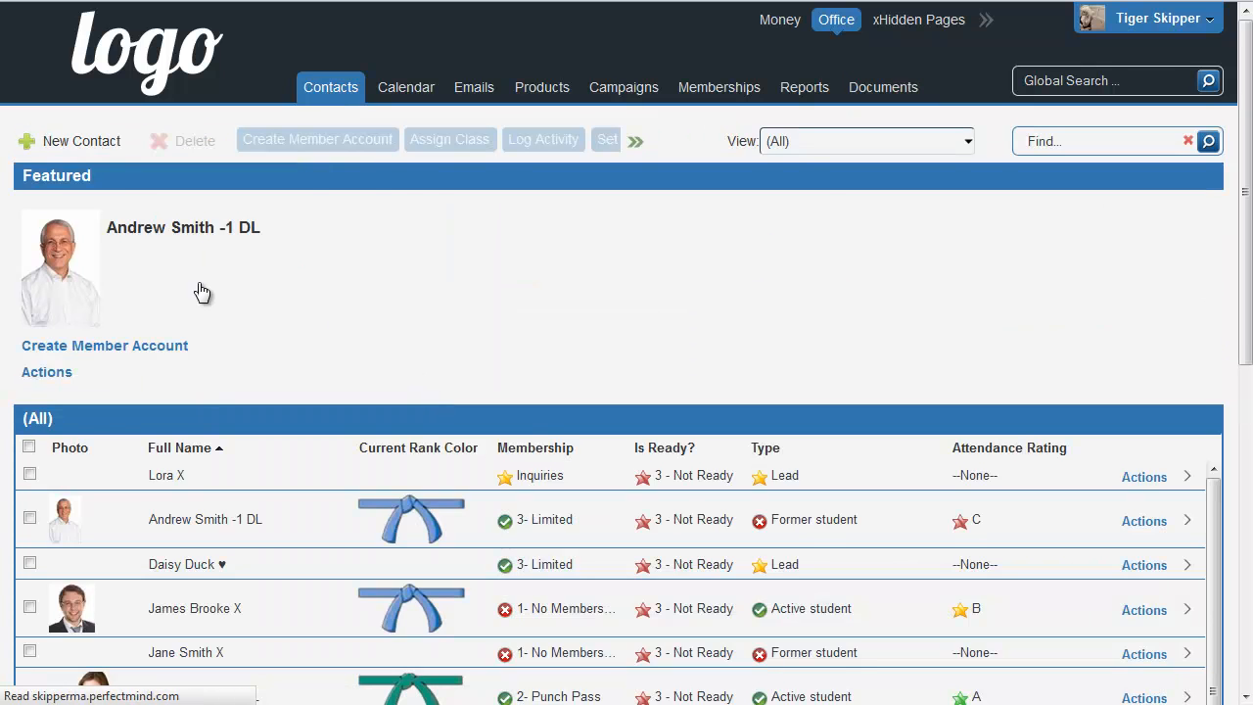
left_click(1071, 137)
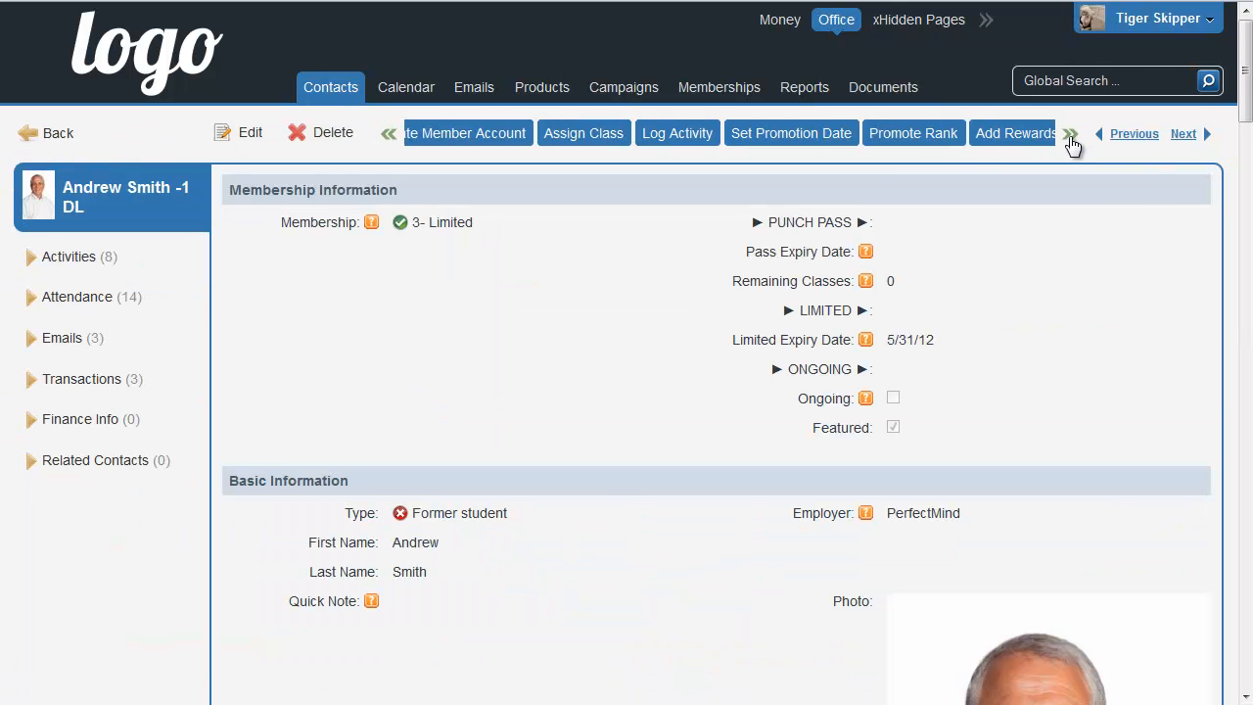
left_click(1061, 135)
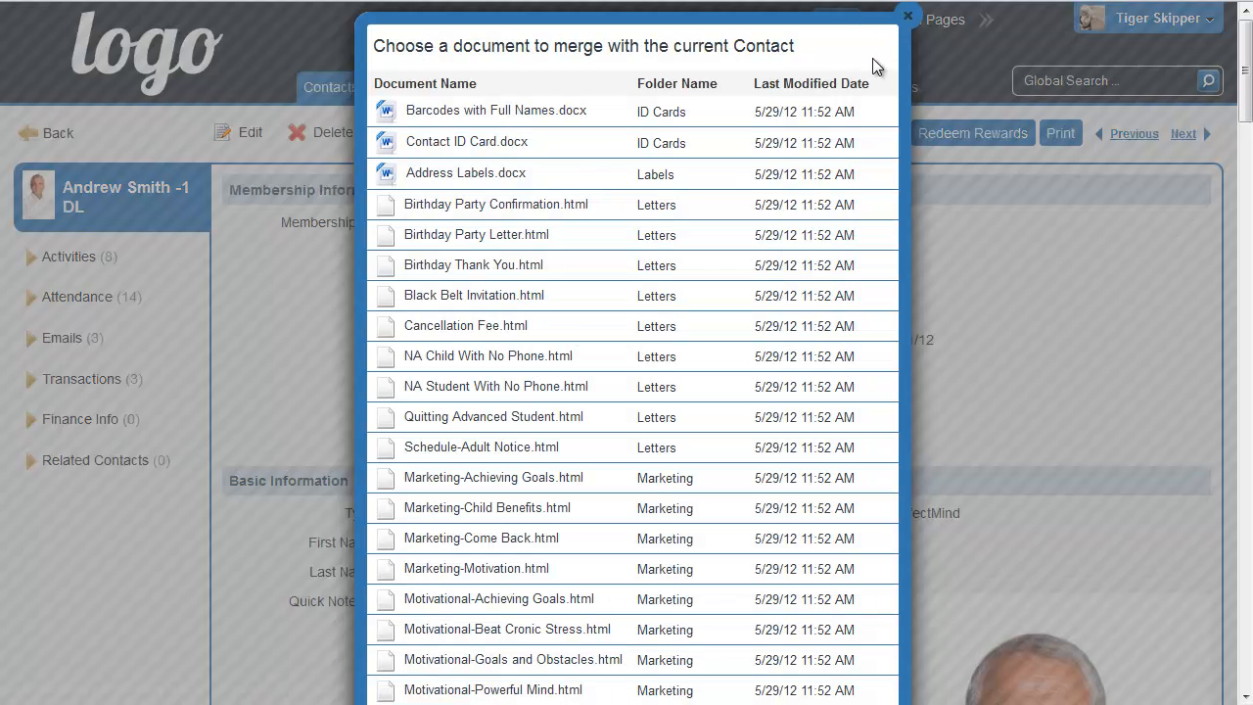
left_click(908, 18)
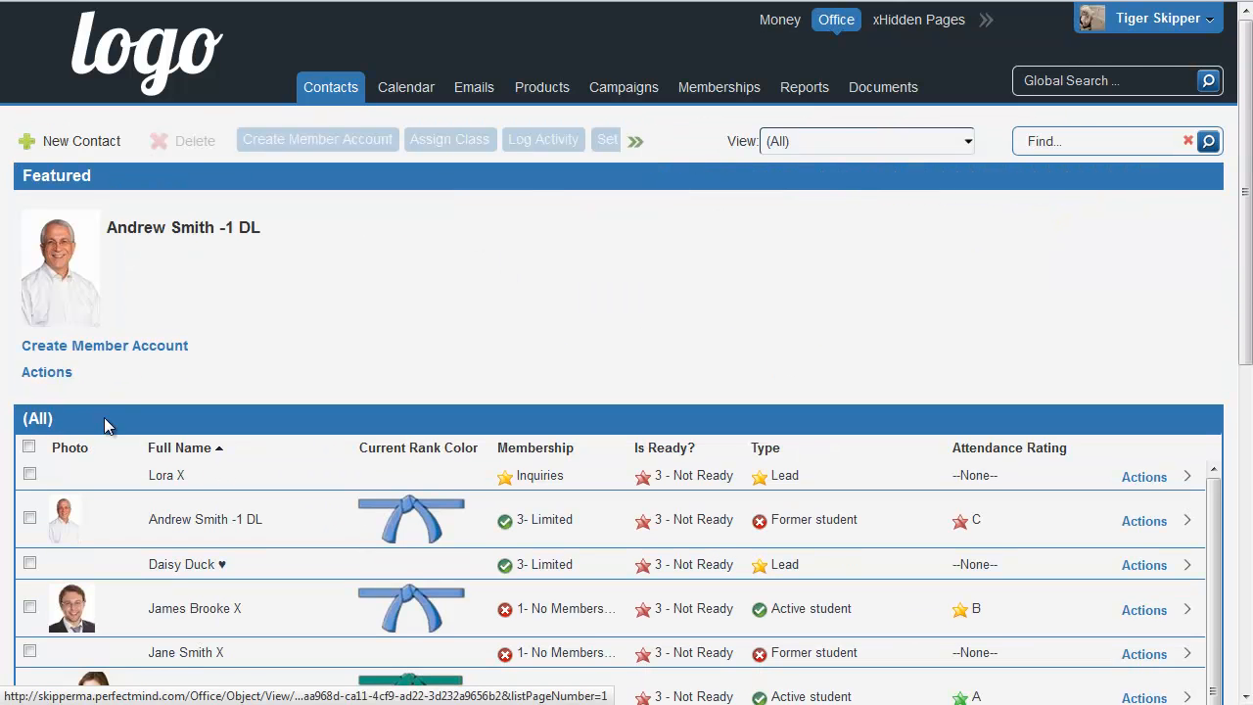
Select all contacts in the list and bring up the documents that can be merged and printed for them.
scroll(104, 417, "down", 2)
left_click(29, 260)
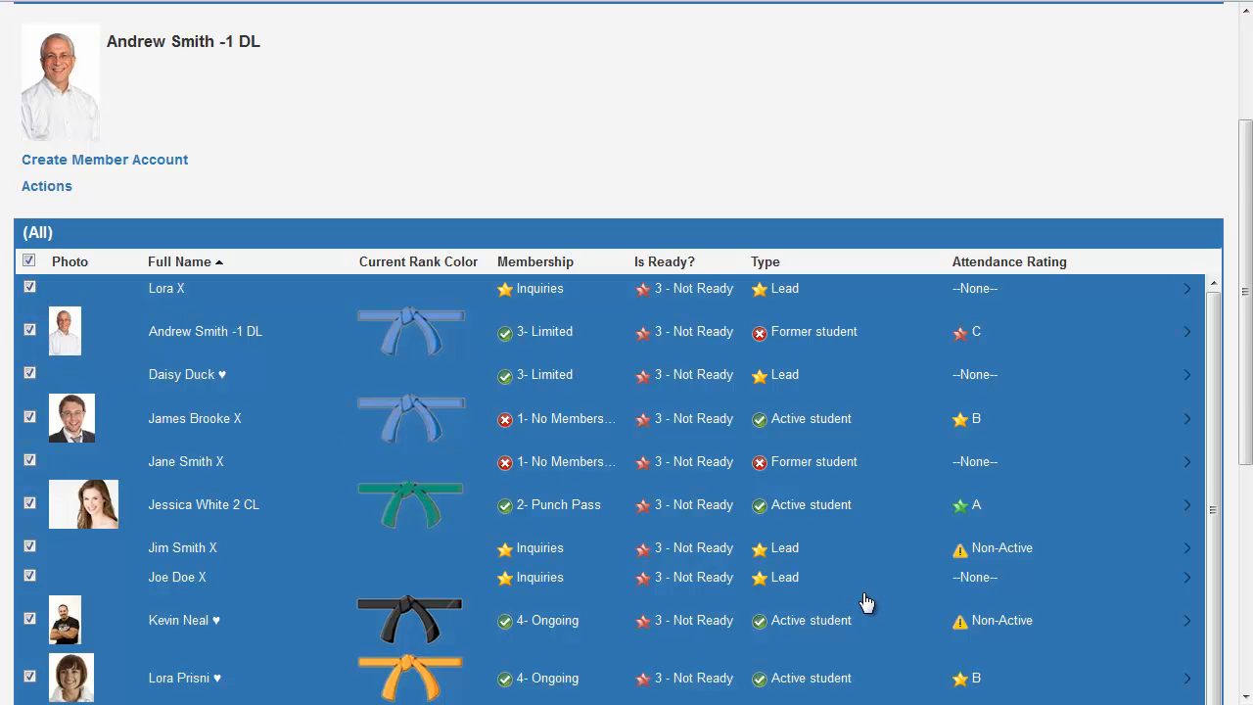
scroll(829, 363, "up", 2)
mouse_move(637, 151)
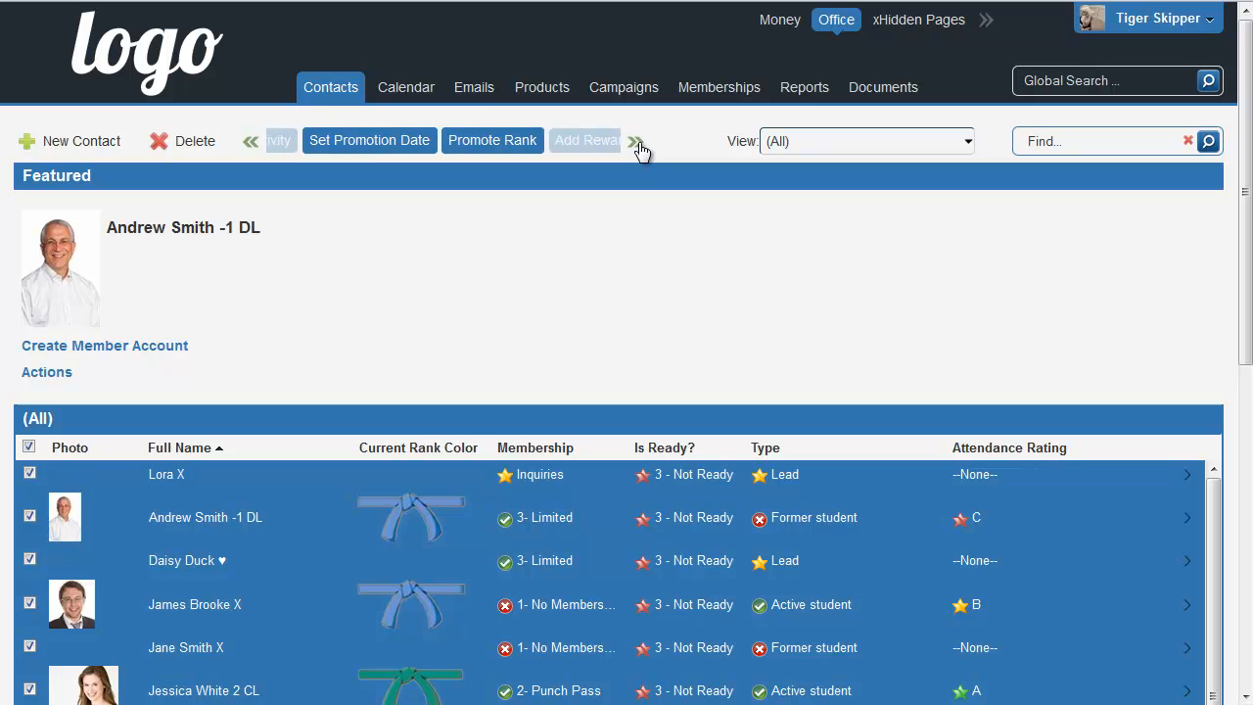
left_click(626, 145)
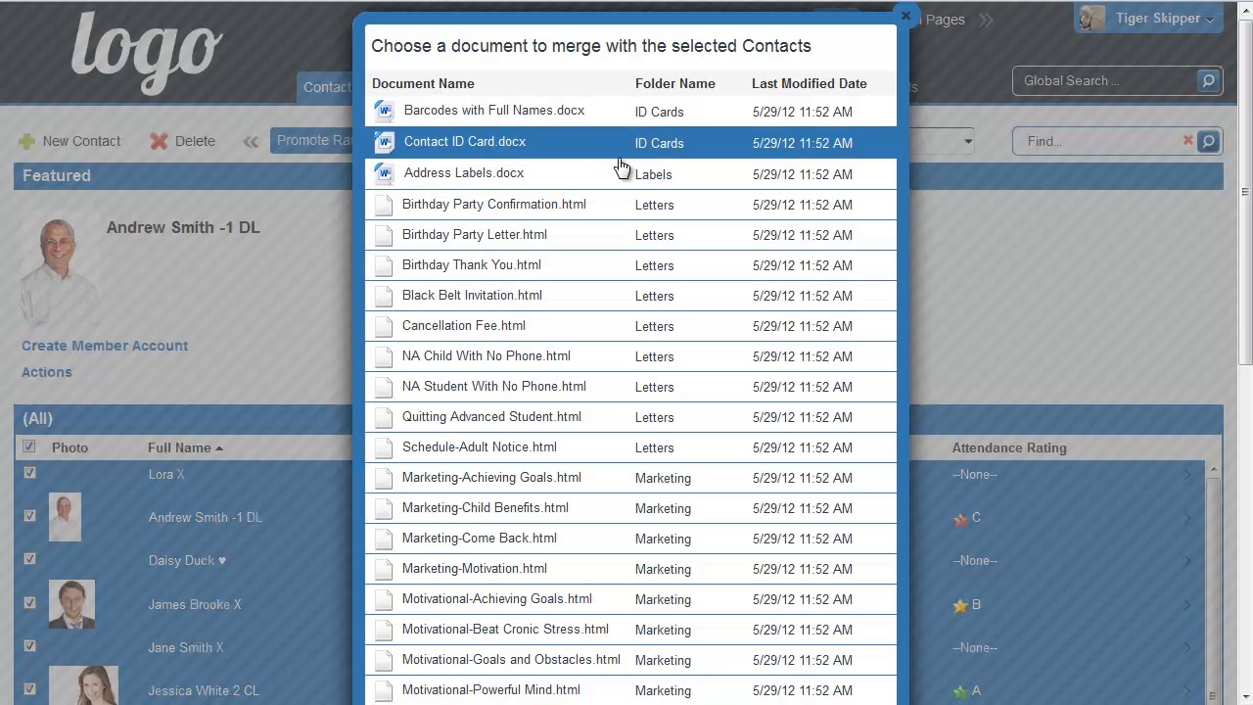
Merge the selected contacts with Contact ID Card.docx and look through the resulting cards in Word.
left_click(617, 157)
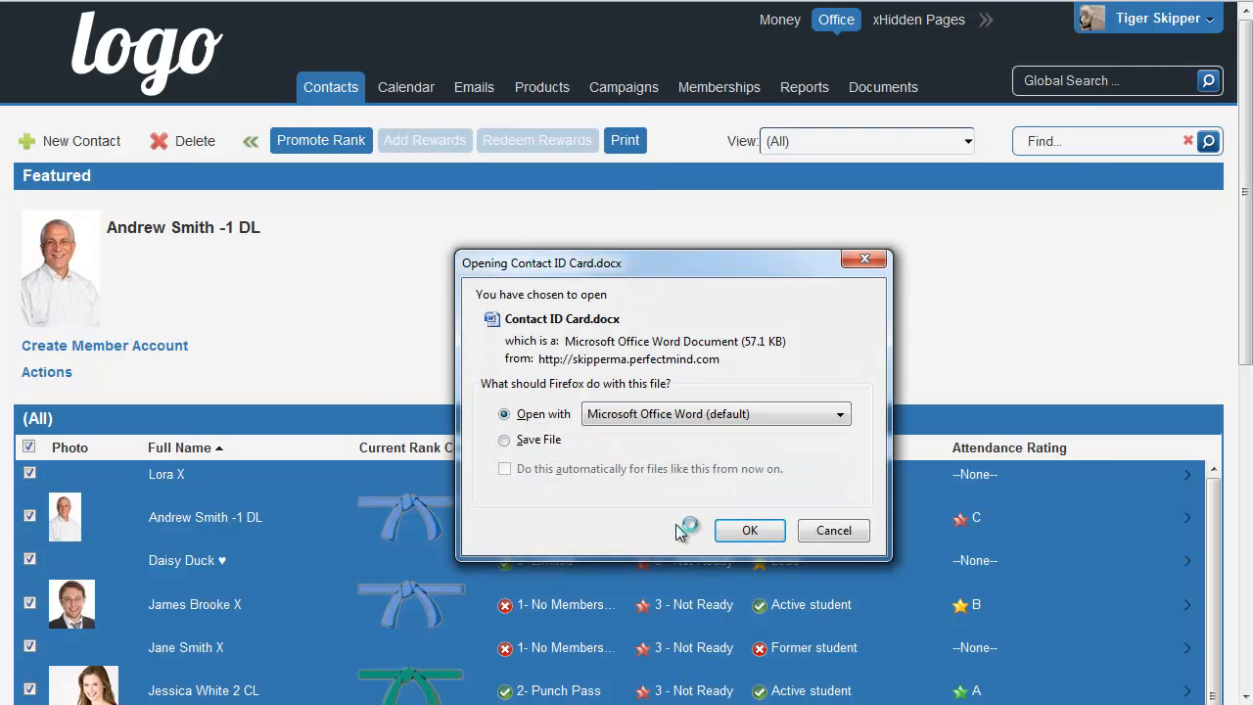
key("Return")
scroll(694, 388, "down", 10)
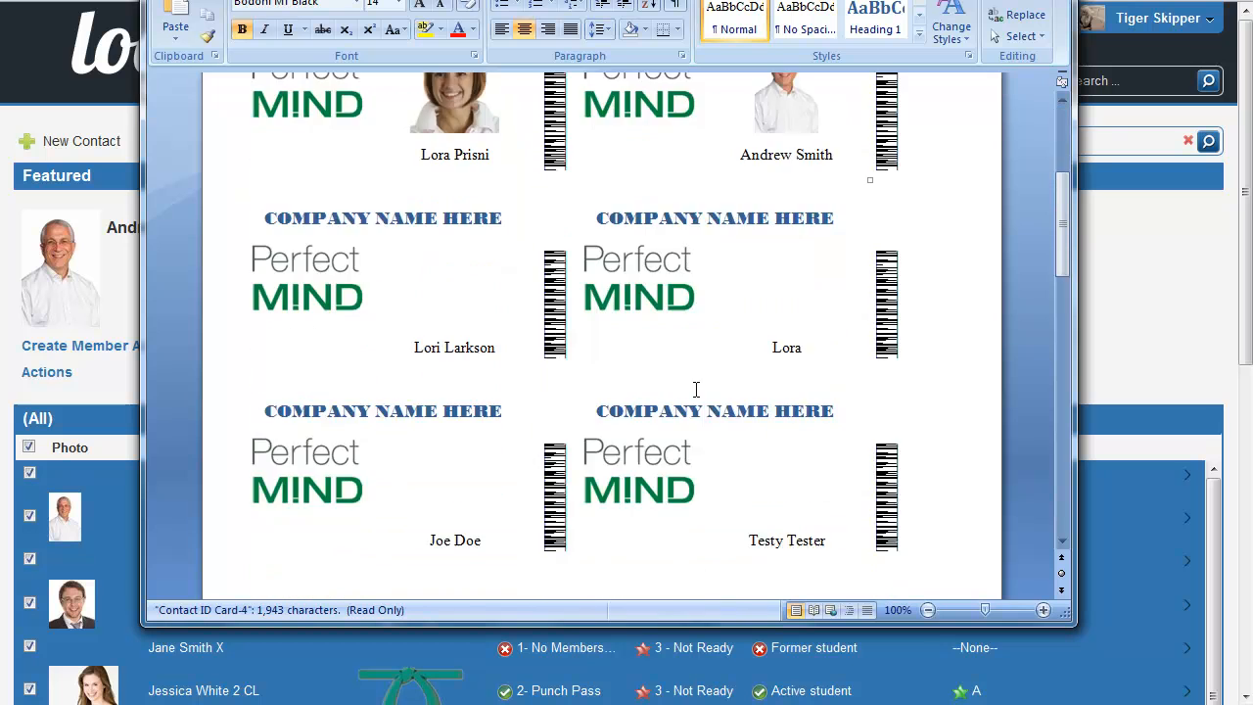